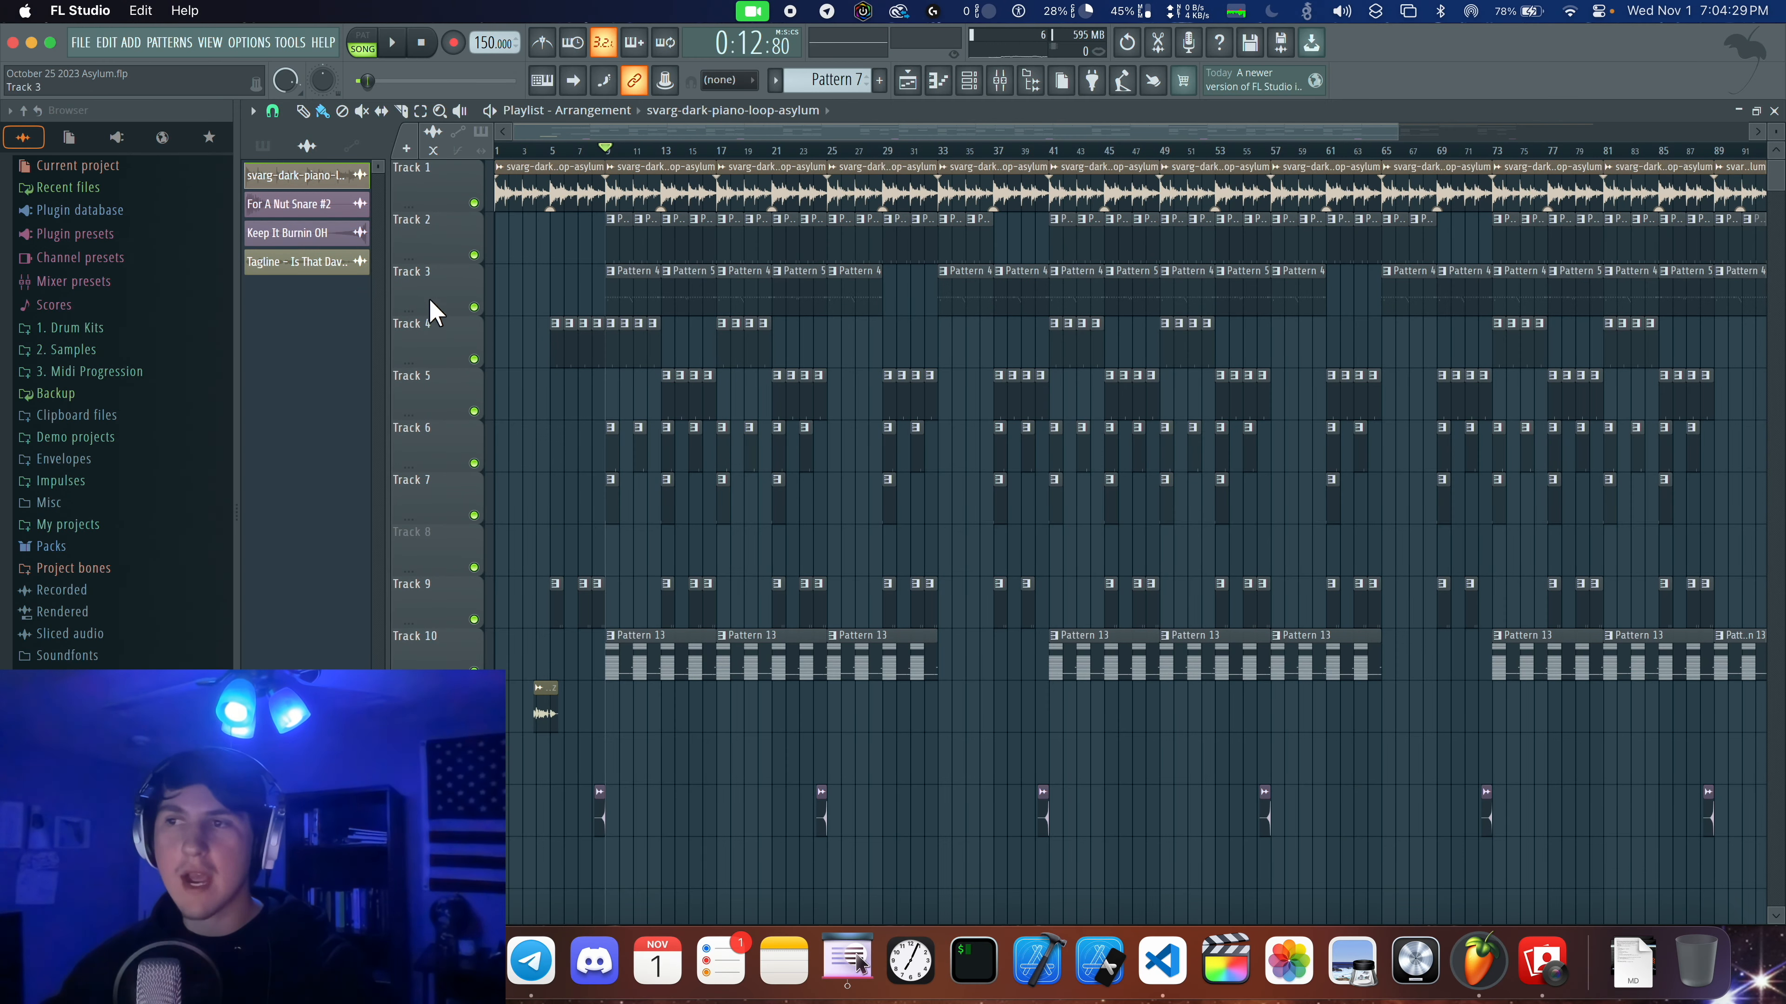
Look over the insert tracks in the mixer, and close the mixer.
click(1000, 81)
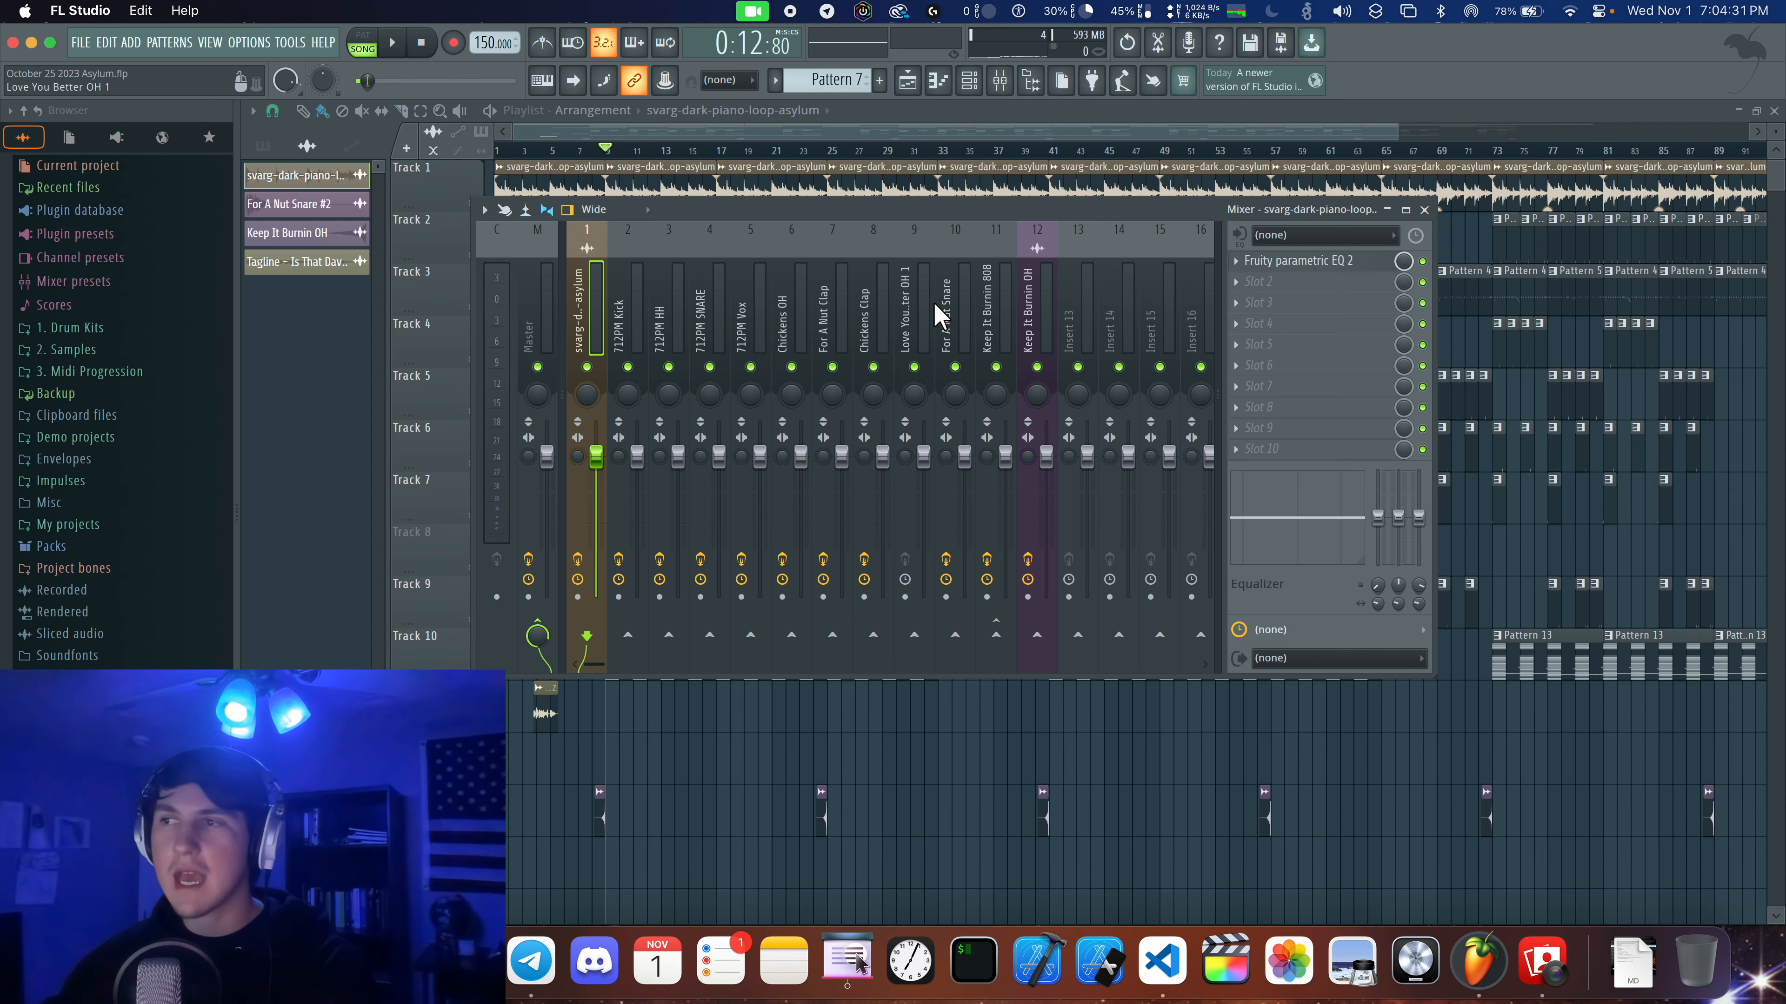
click(1424, 210)
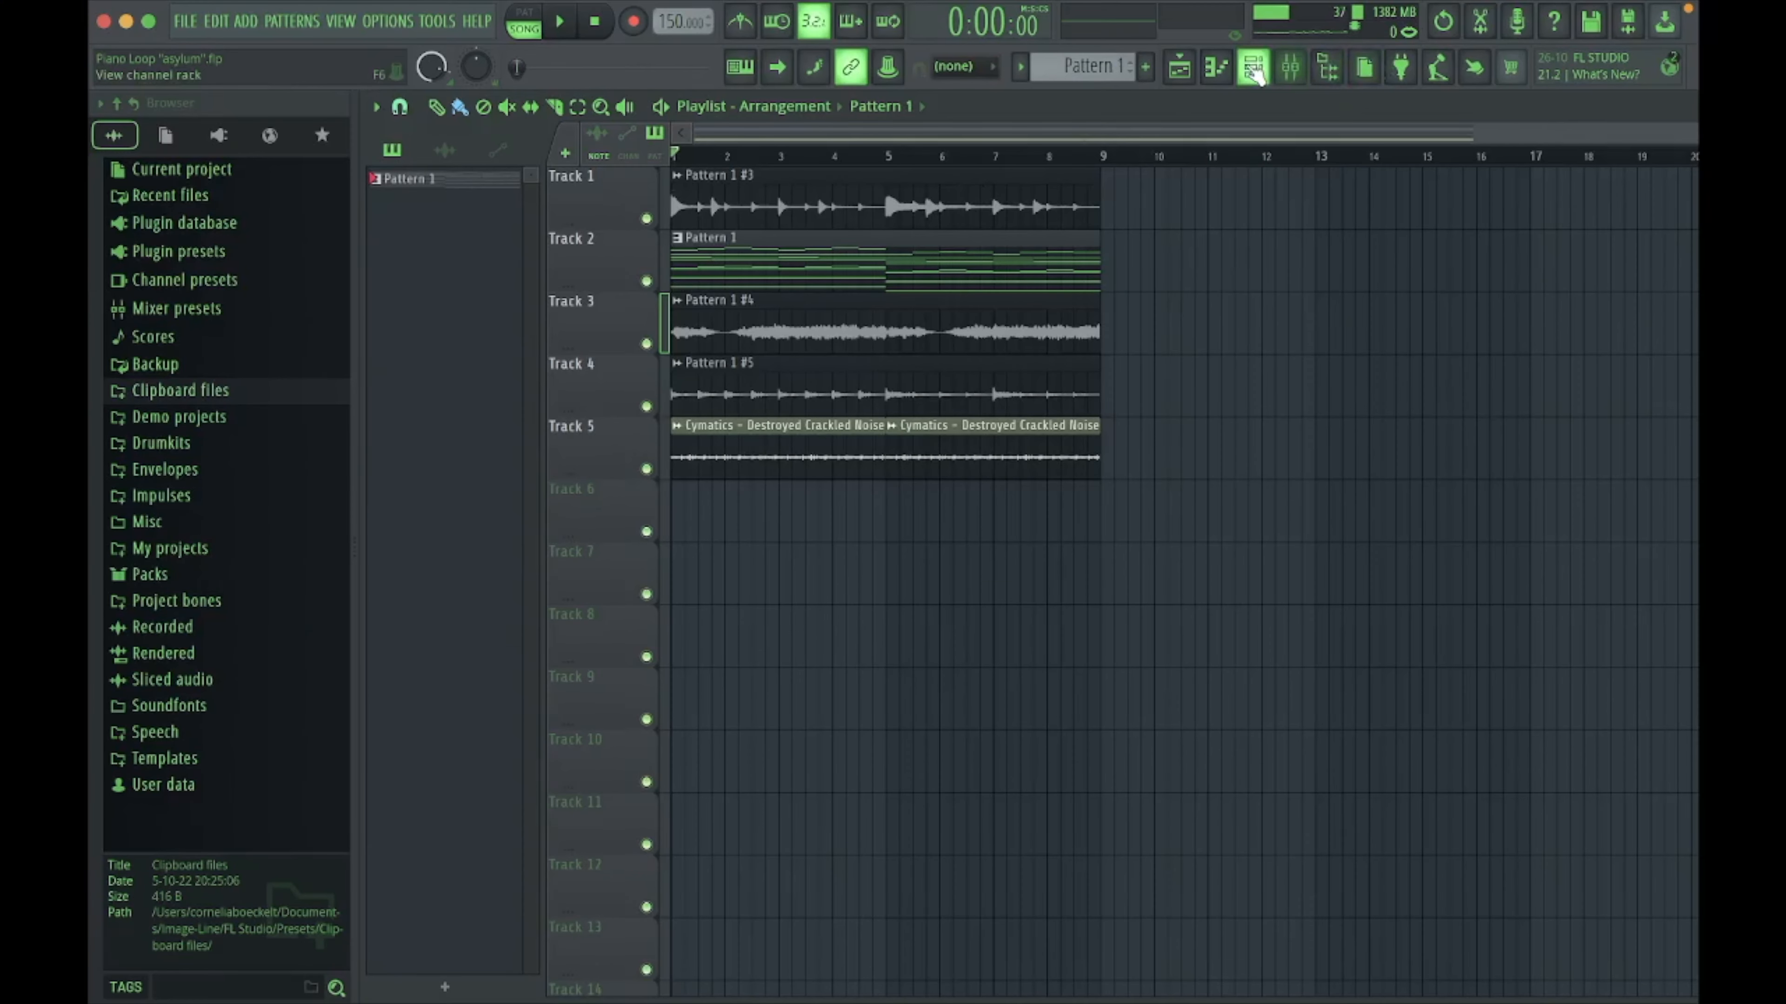
View the Scorch channel's piano roll from the channel rack and examine the piano notes across all eight bars.
click(1324, 69)
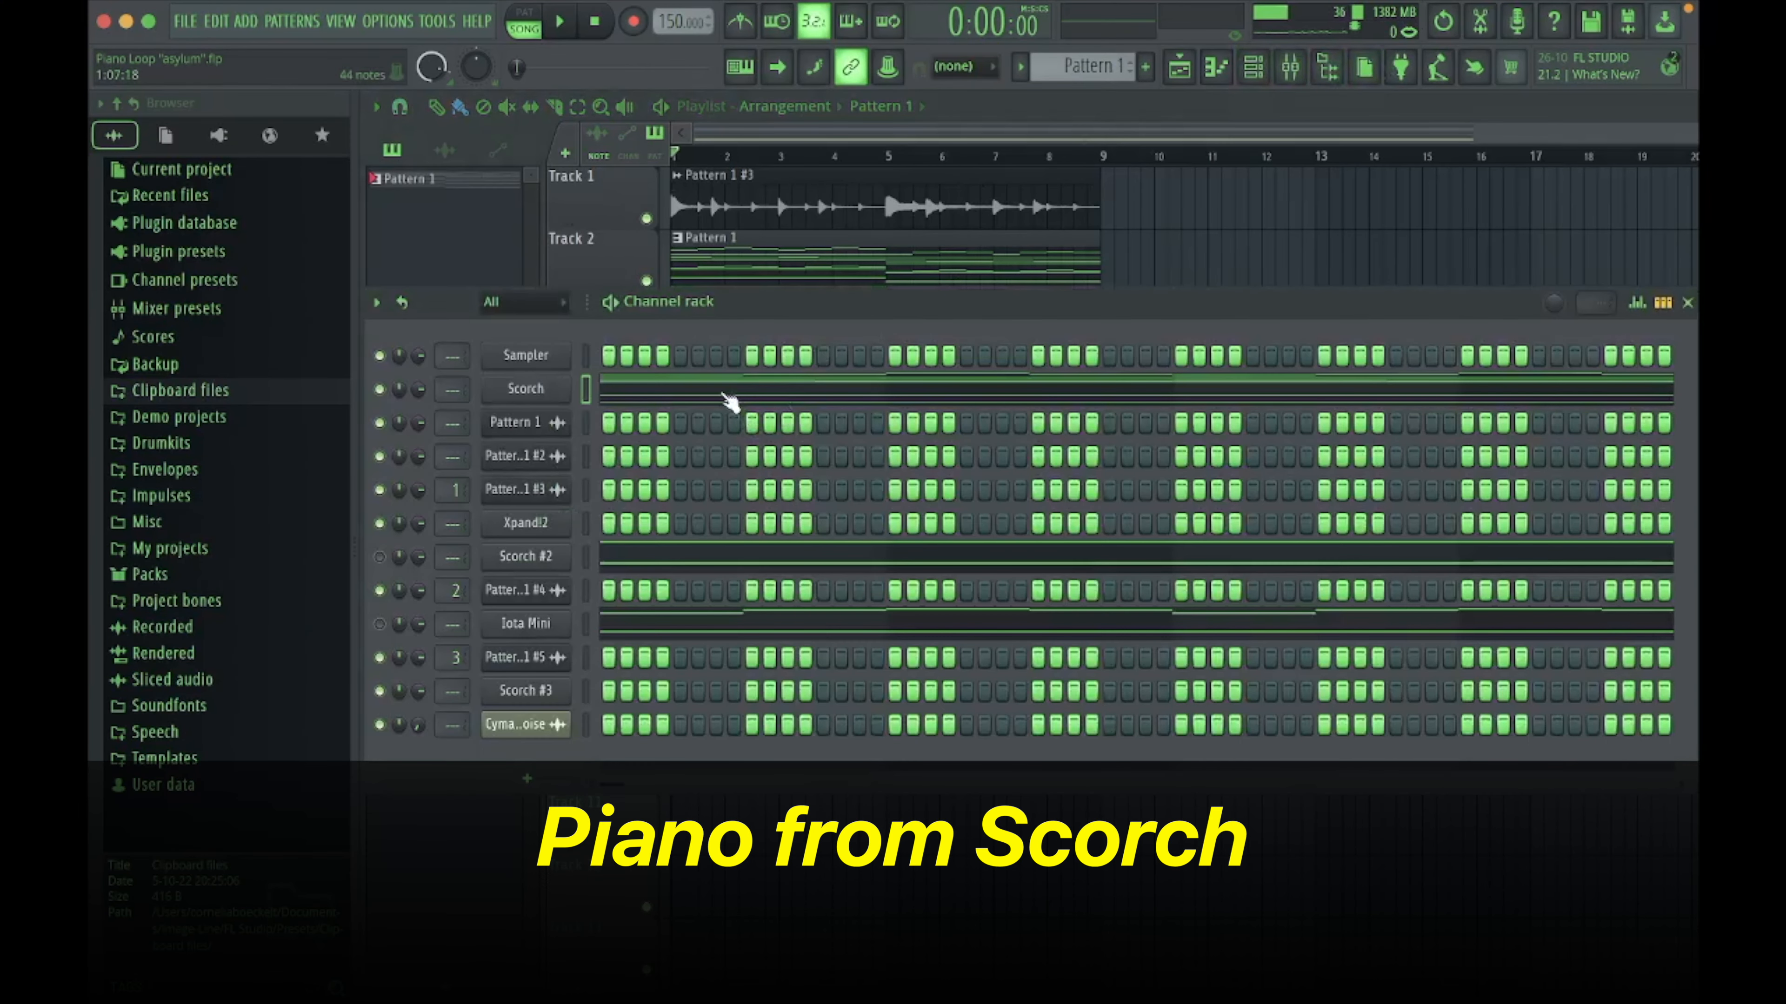
click(729, 400)
scroll(729, 399, down, 5)
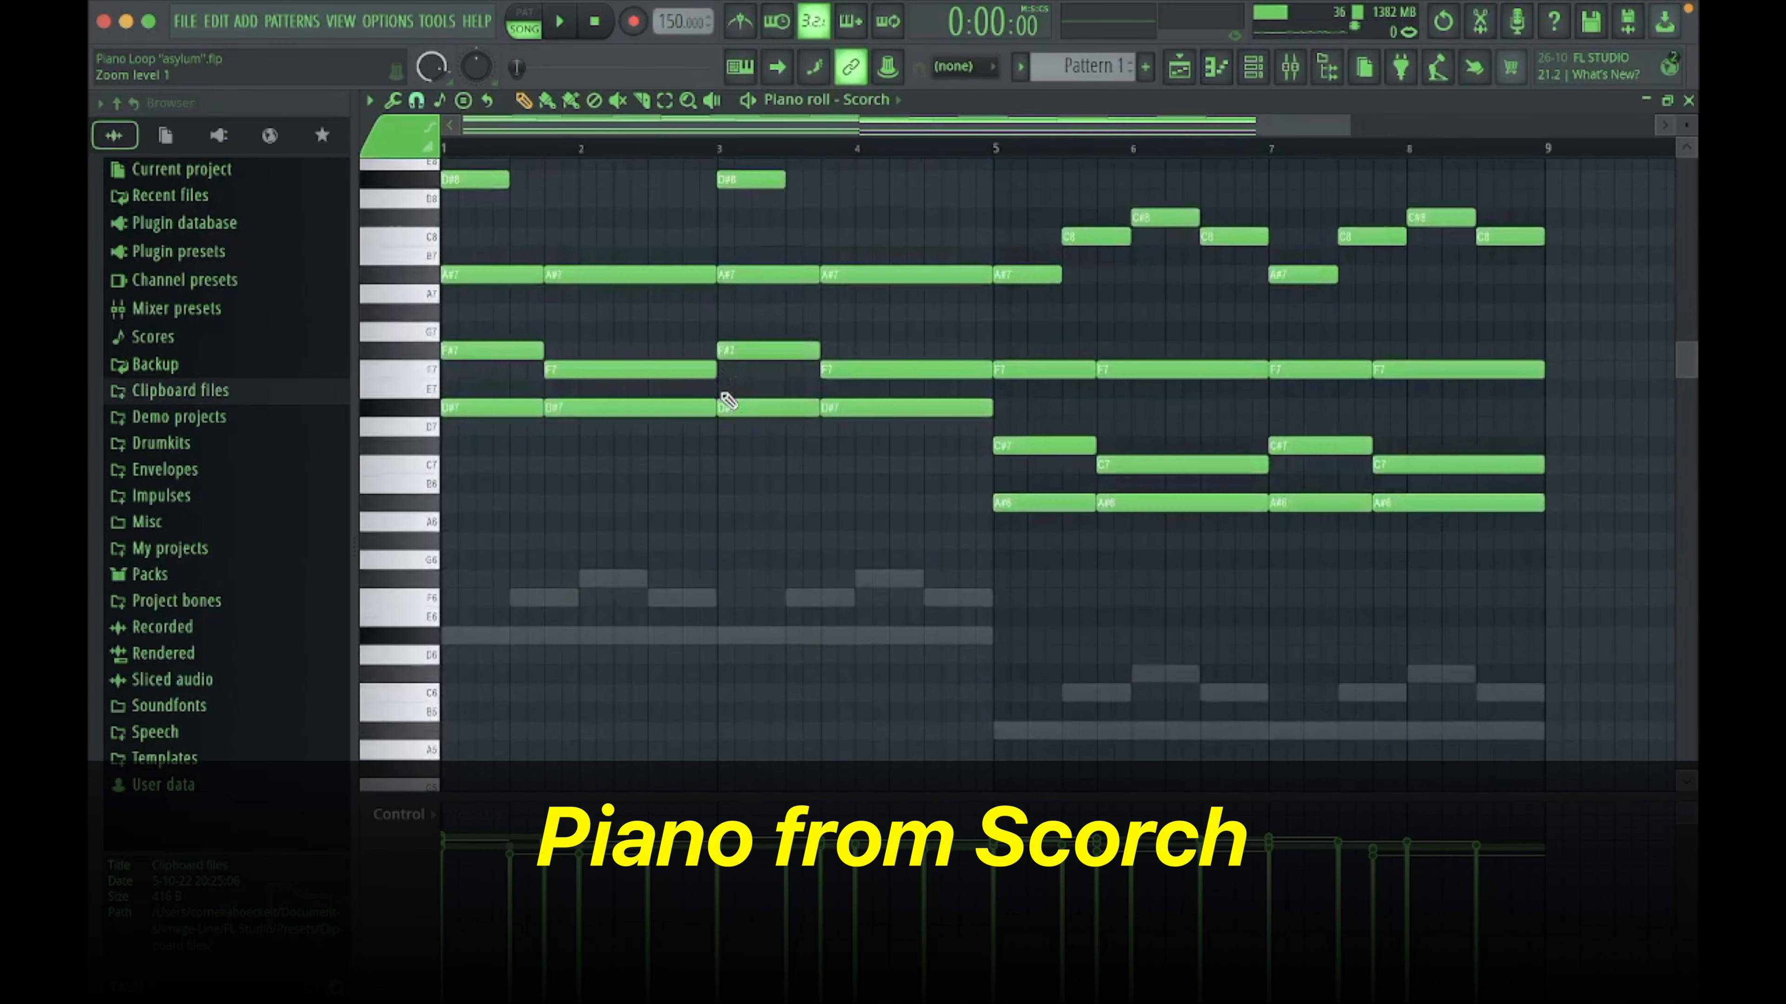
scroll(700, 270, up, 3)
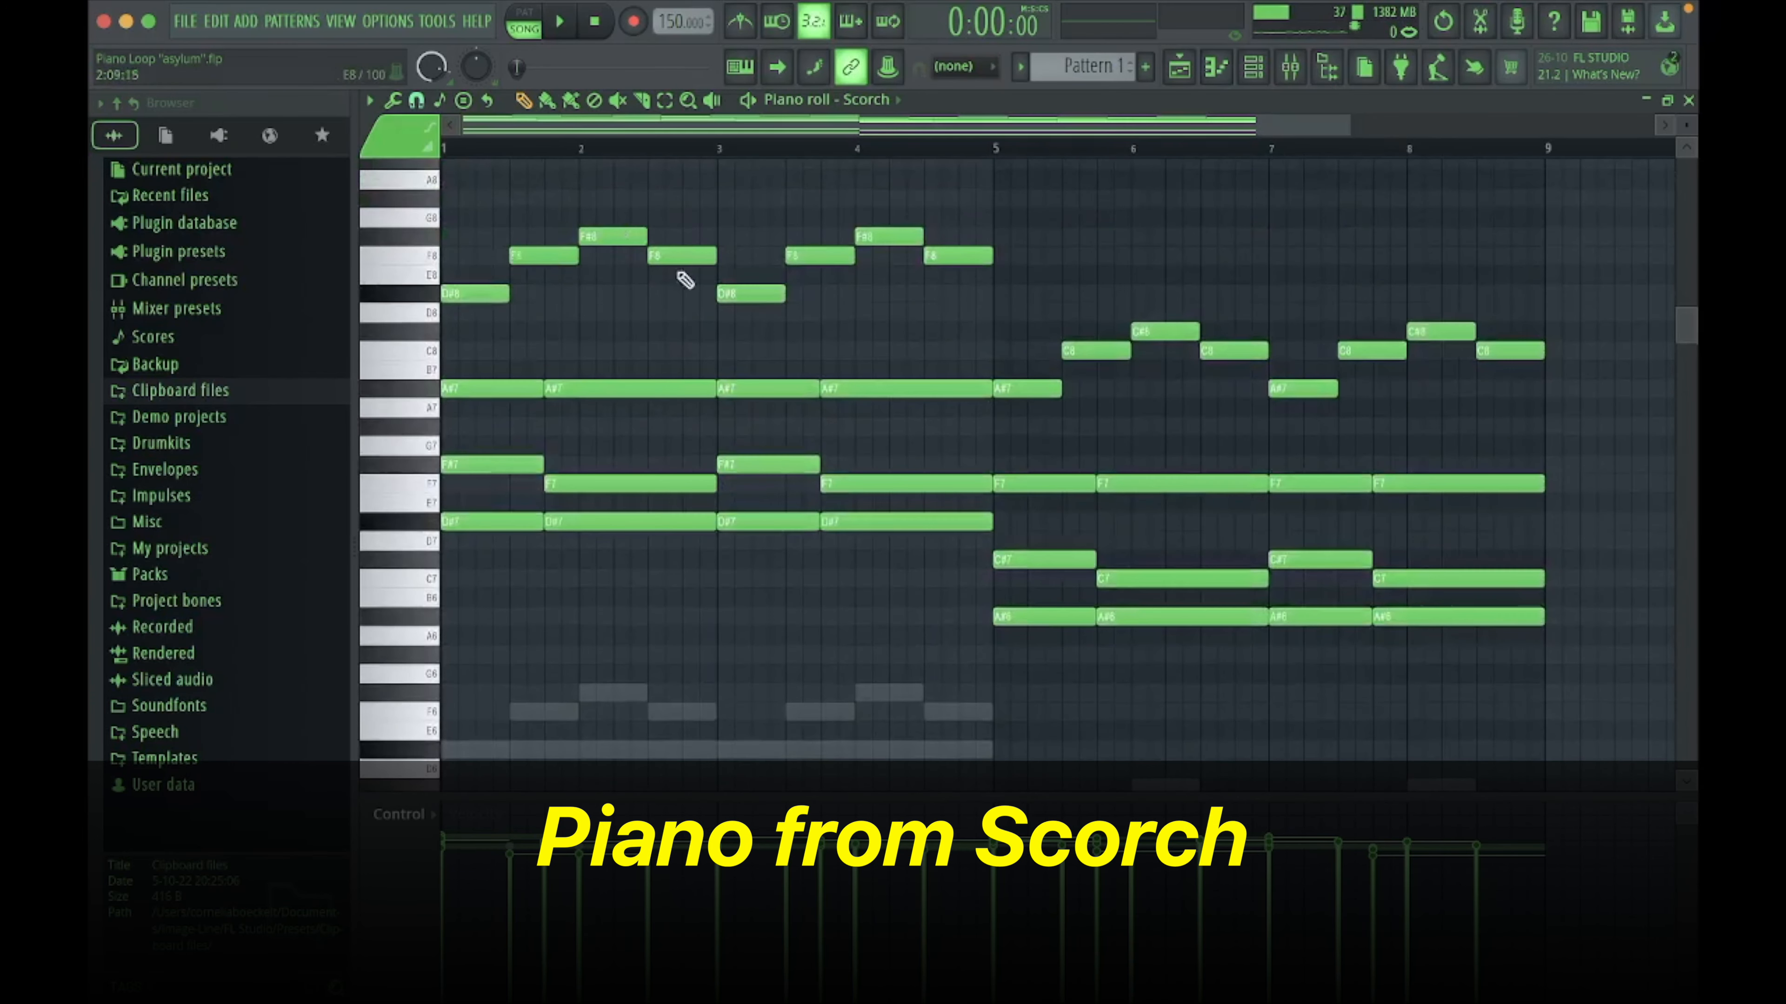
scroll(742, 290, down, 12)
scroll(814, 548, up, 15)
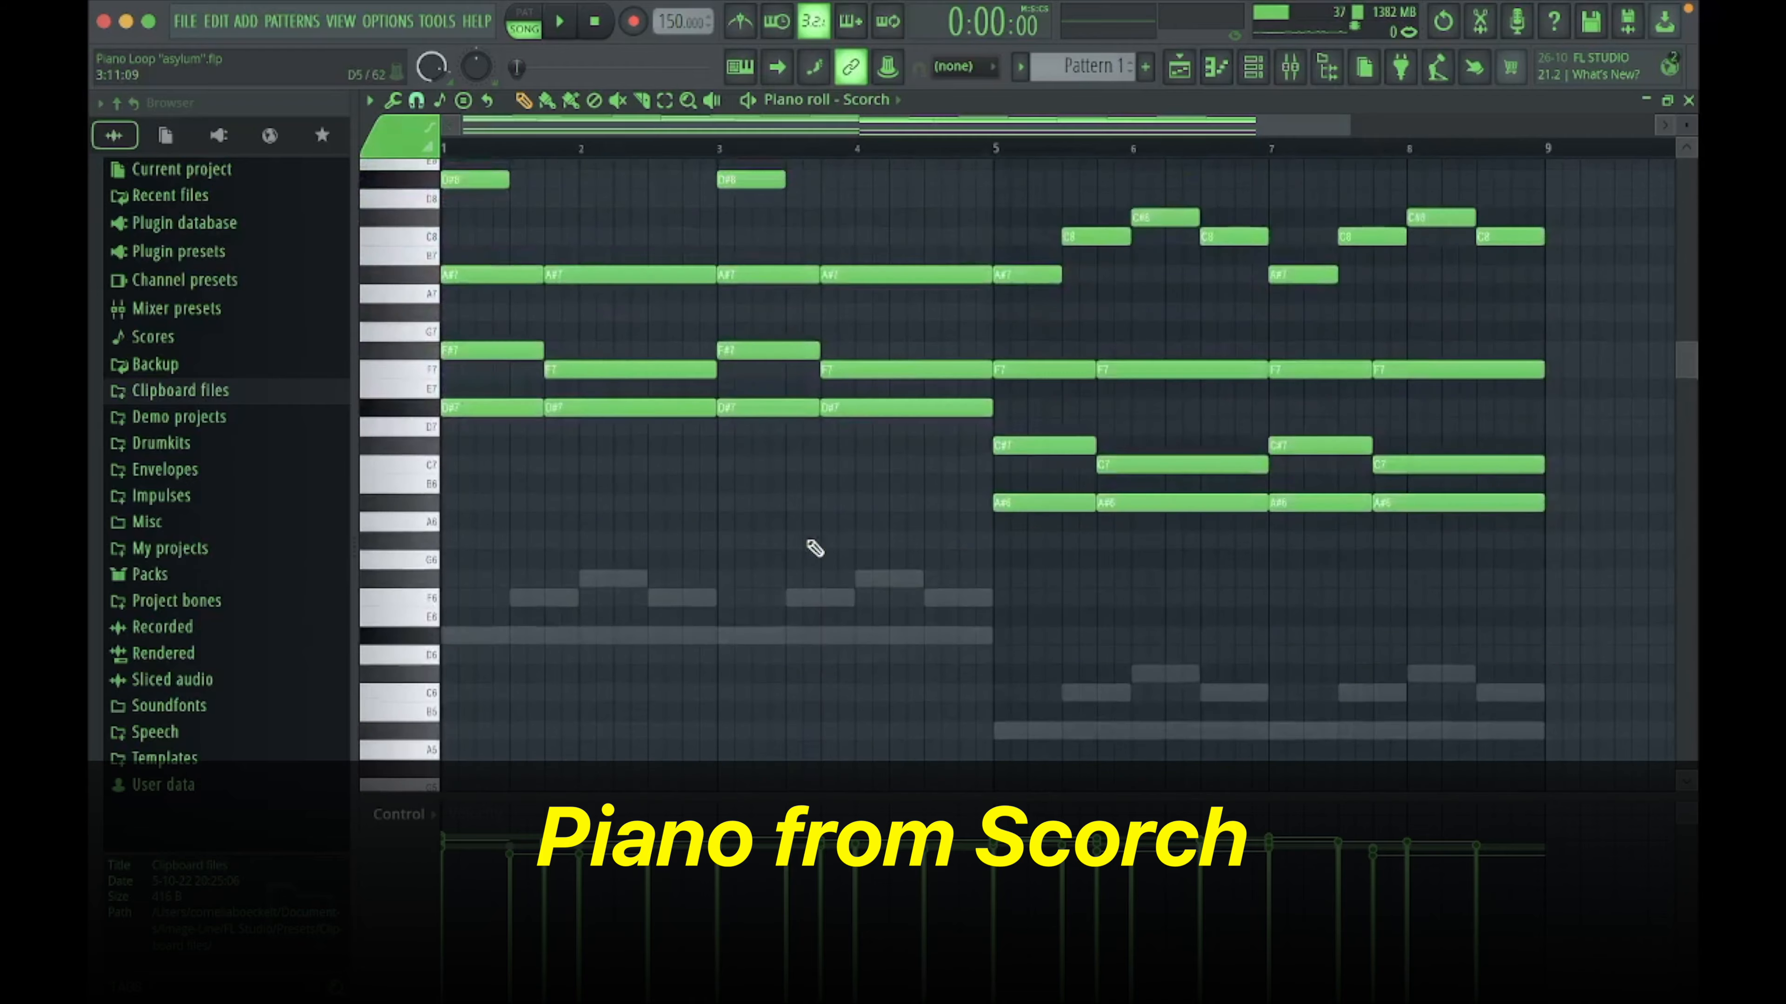
Play the Scorch piano melody to audition it, and stop playback near the end of the loop.
key(space)
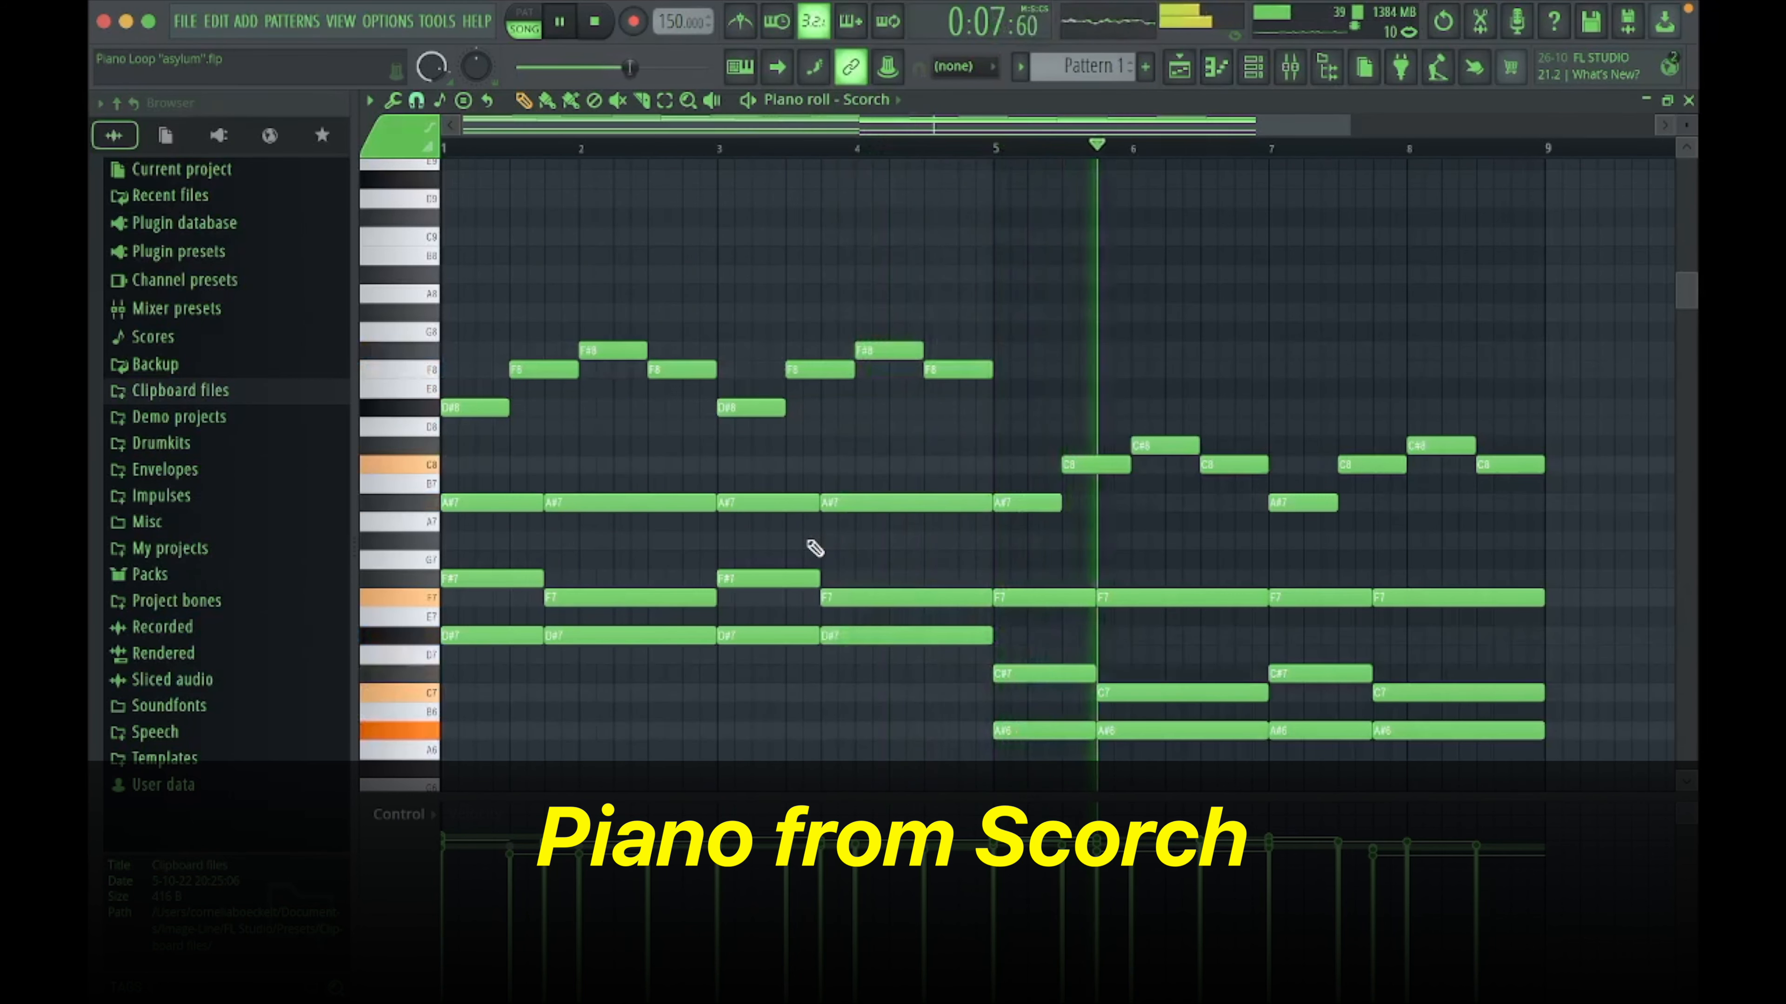
scroll(815, 547, down, 5)
scroll(814, 548, up, 6)
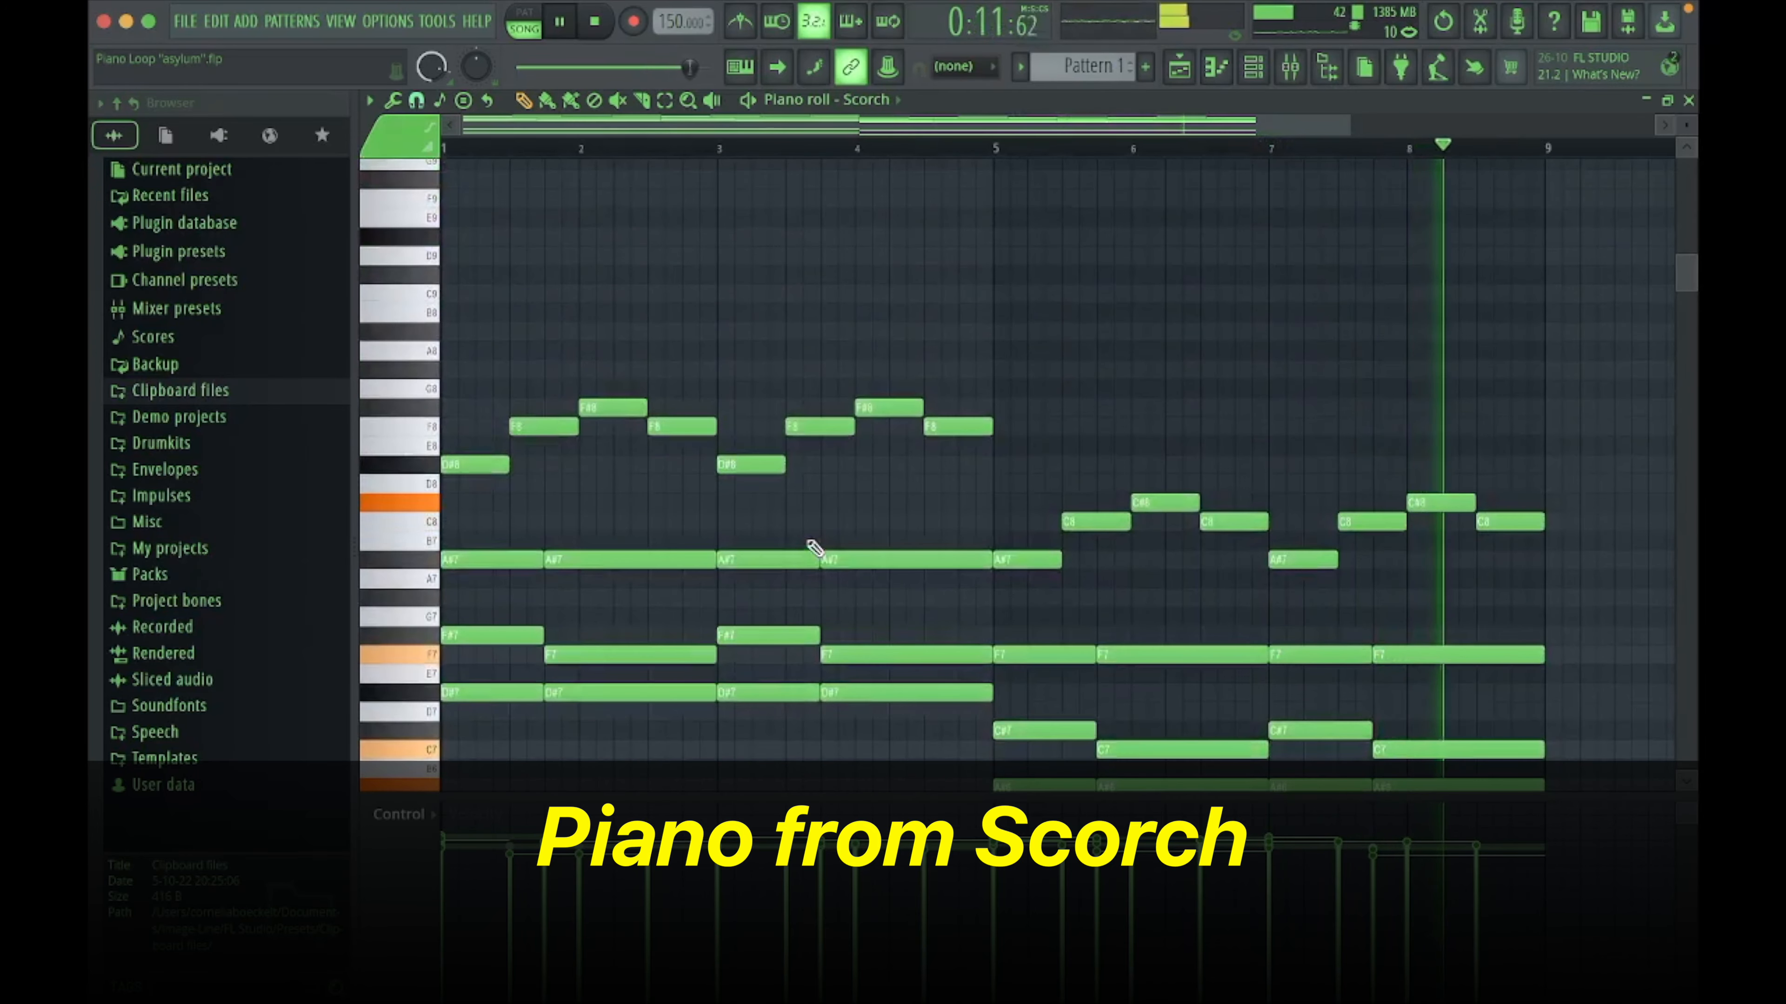
key(space)
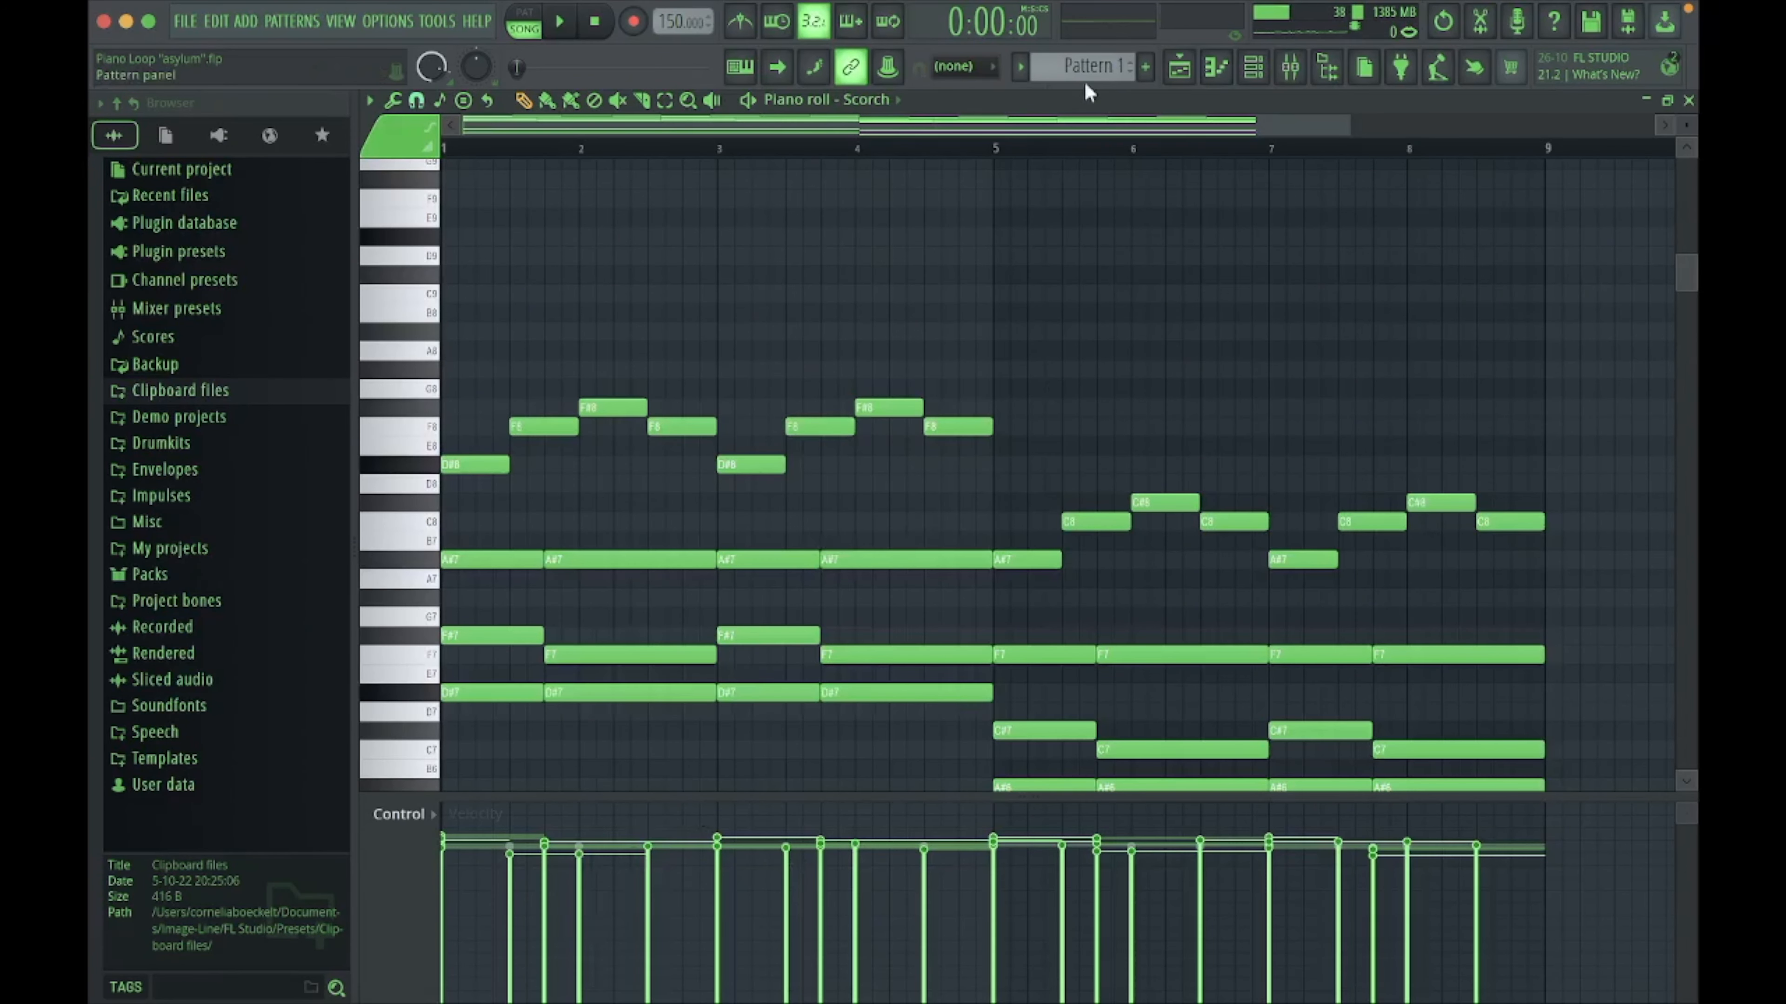
Return to the playlist and check the pitch settings of the Pattern 1 #3 audio clip on Track 1.
click(1180, 67)
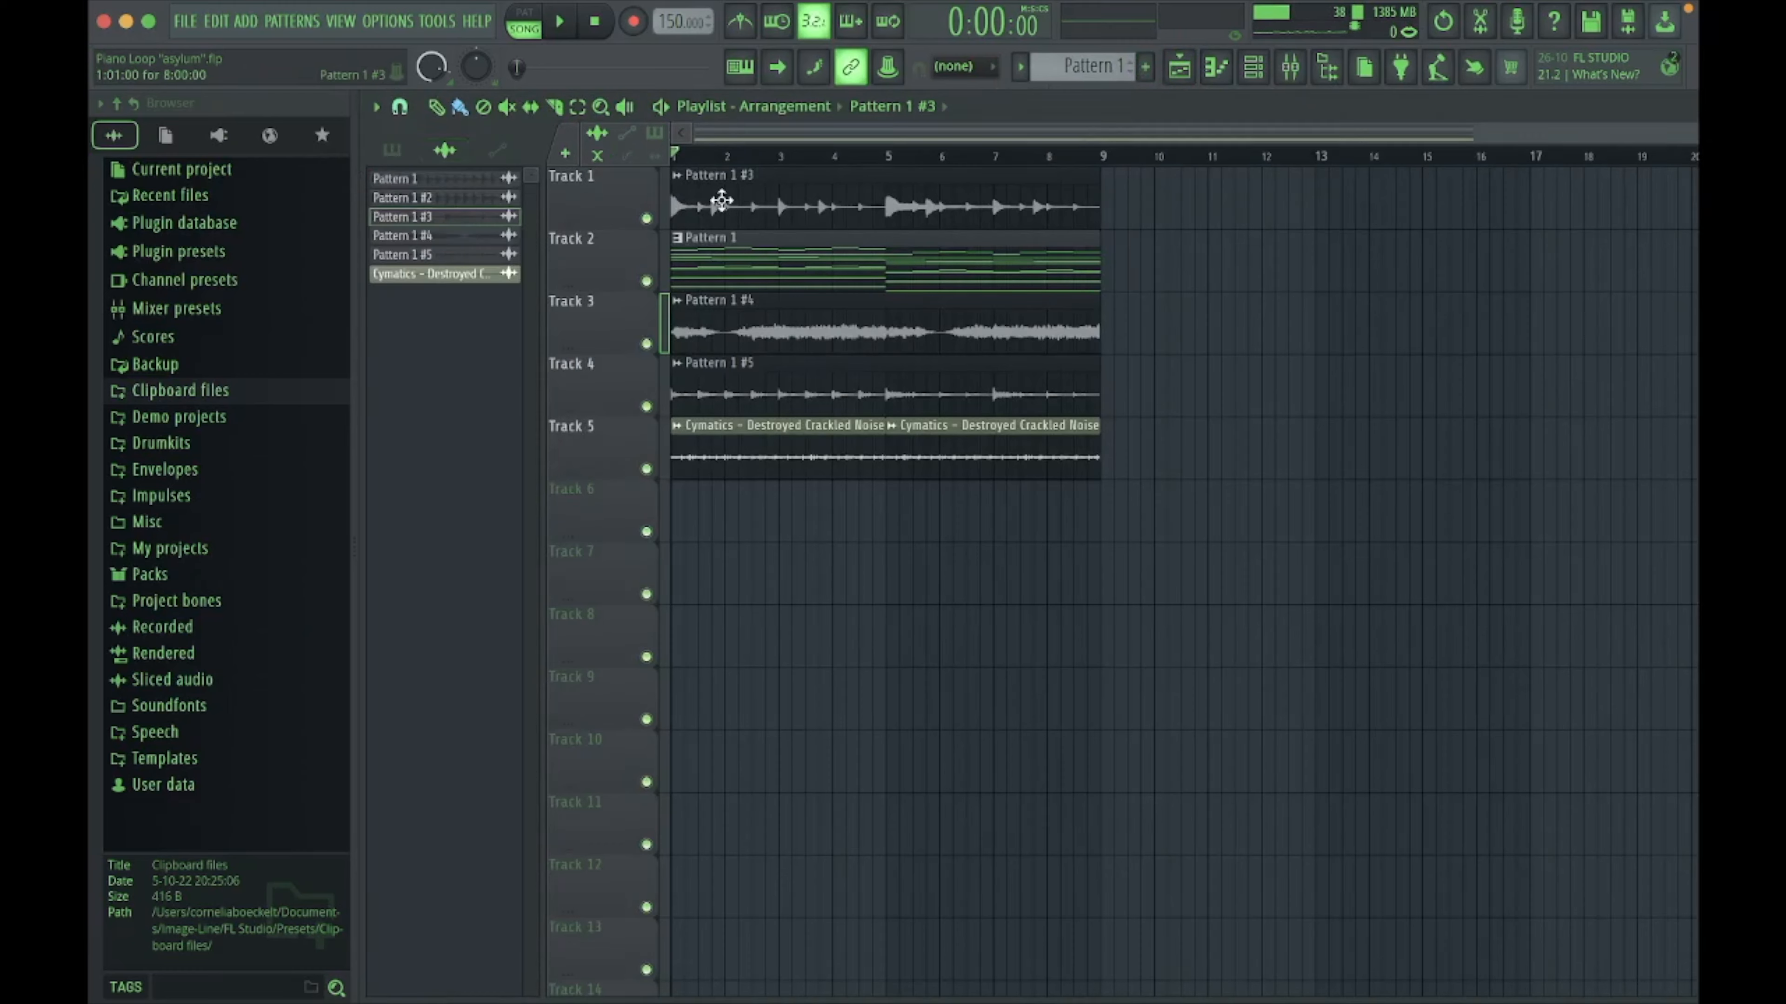
double_click(765, 215)
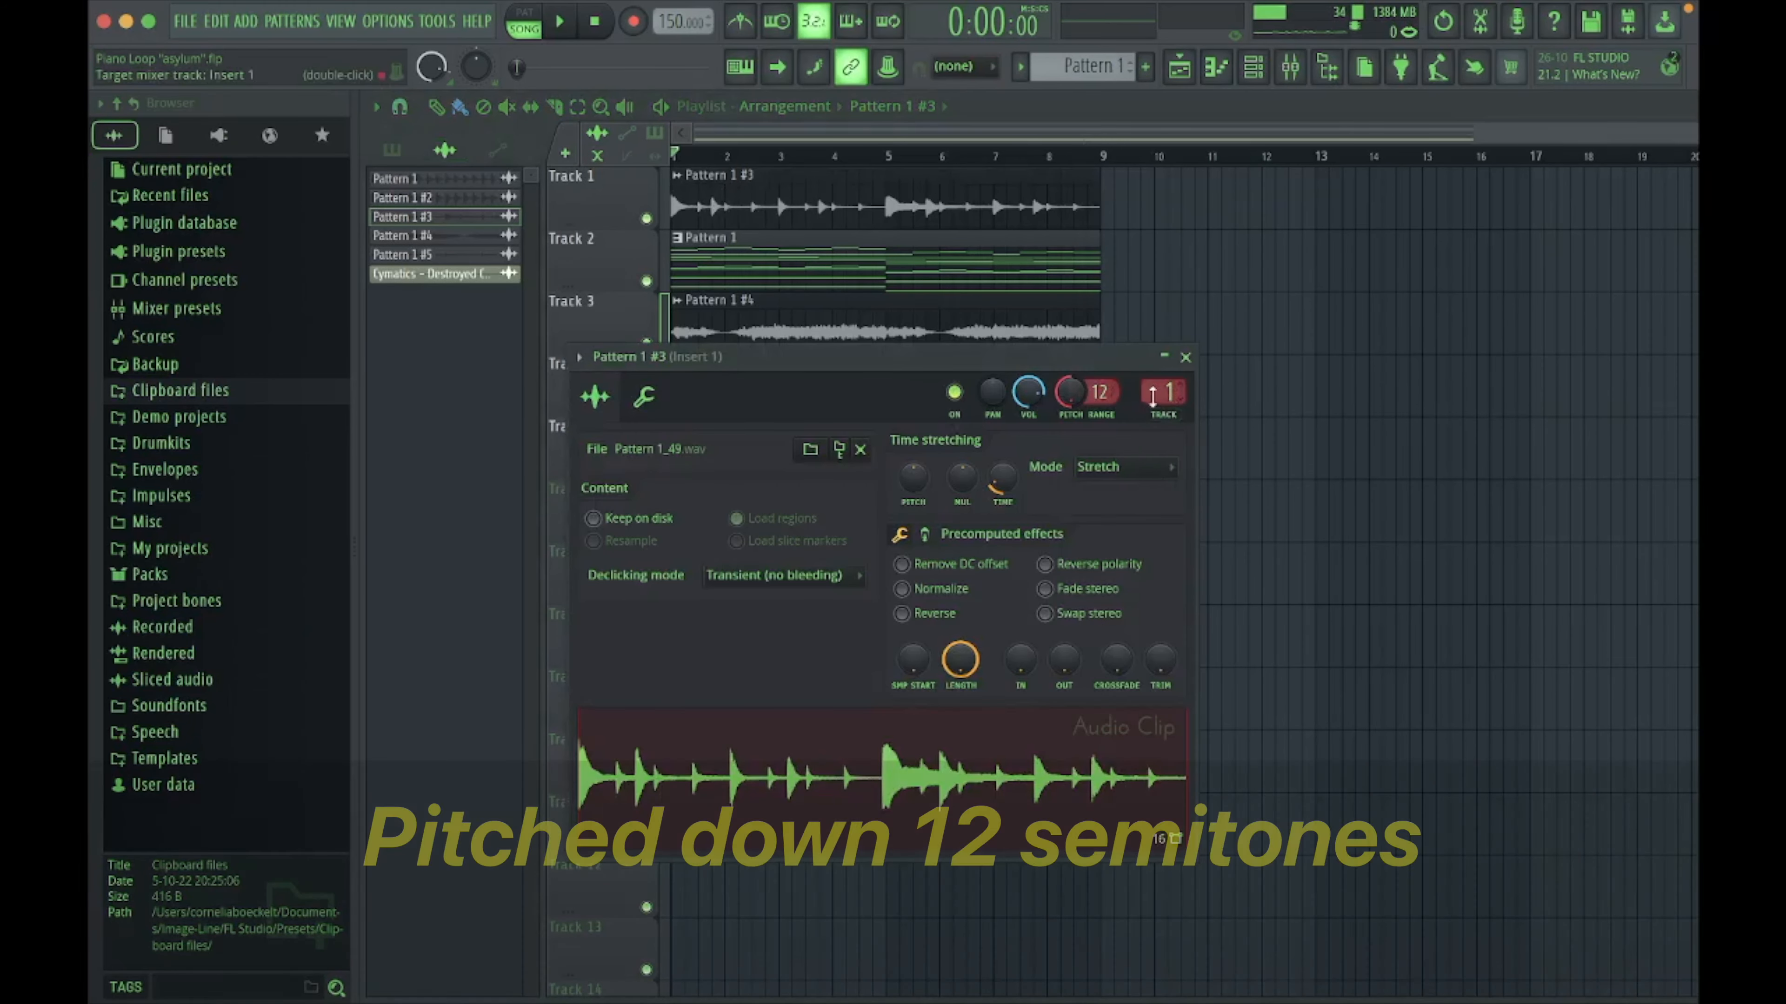
click(1185, 357)
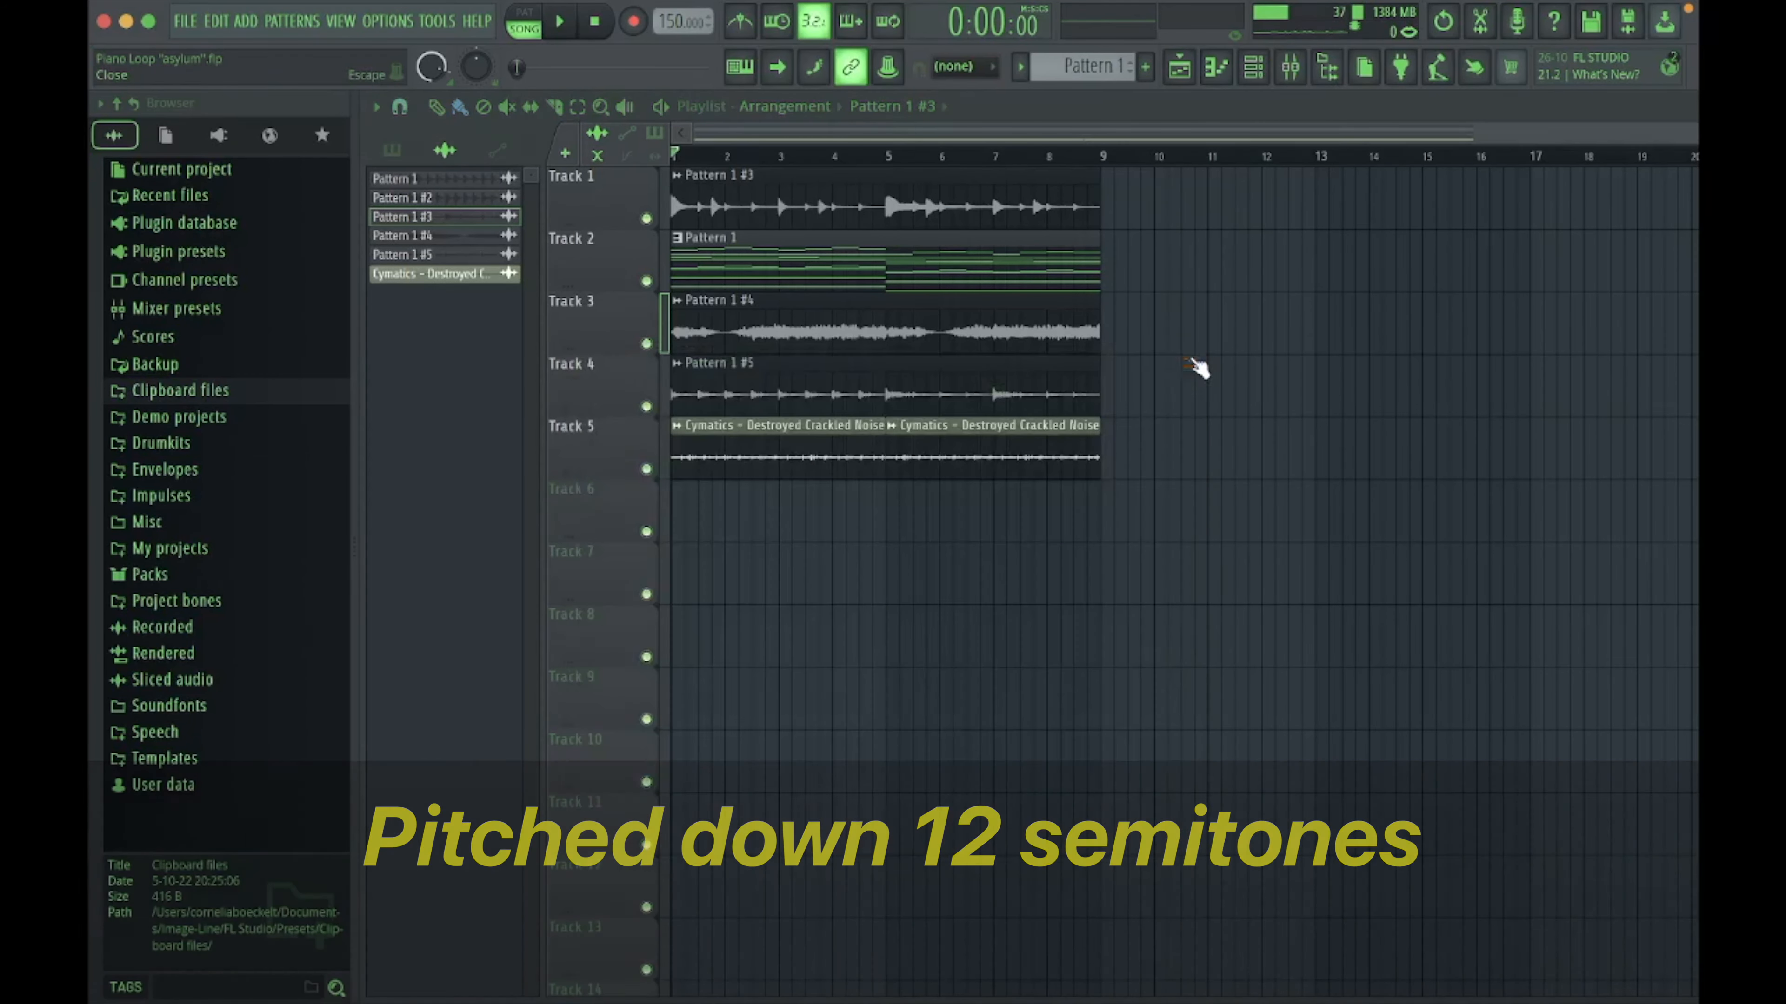
Review the effects on mixer Insert 1, inspecting the Fruity parametric EQ 2 curves in slots 1 and 6.
click(1290, 67)
click(1602, 184)
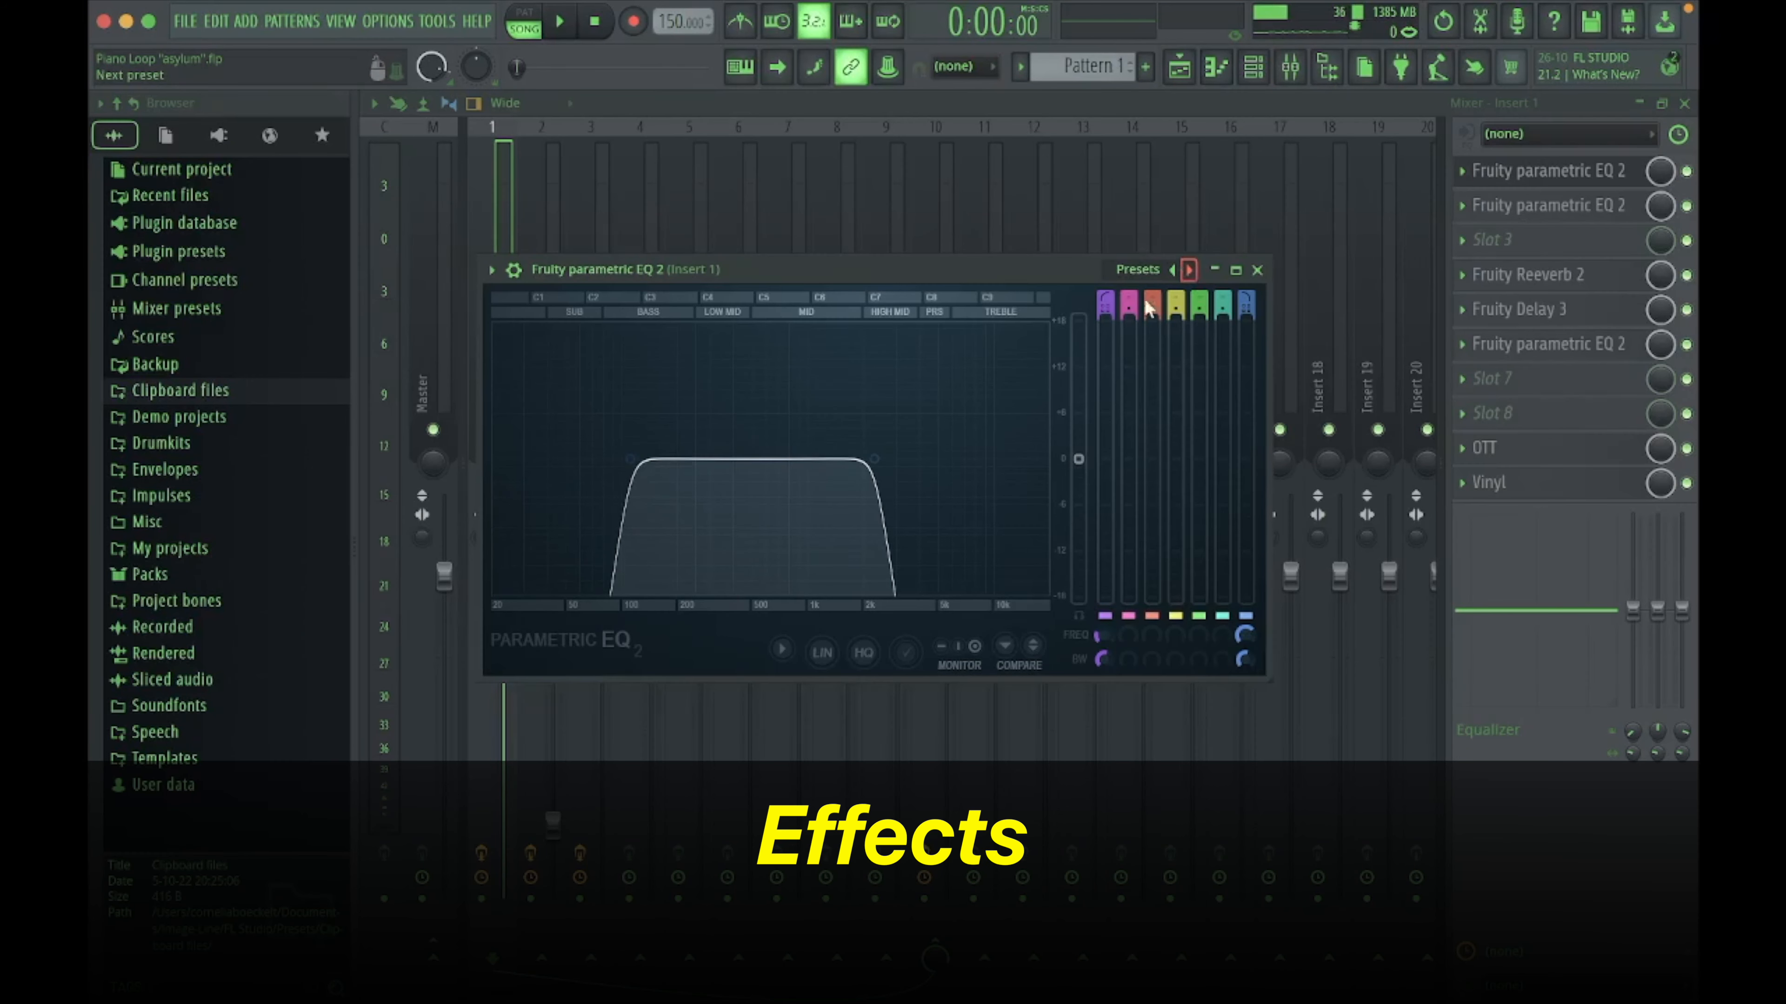
click(1257, 270)
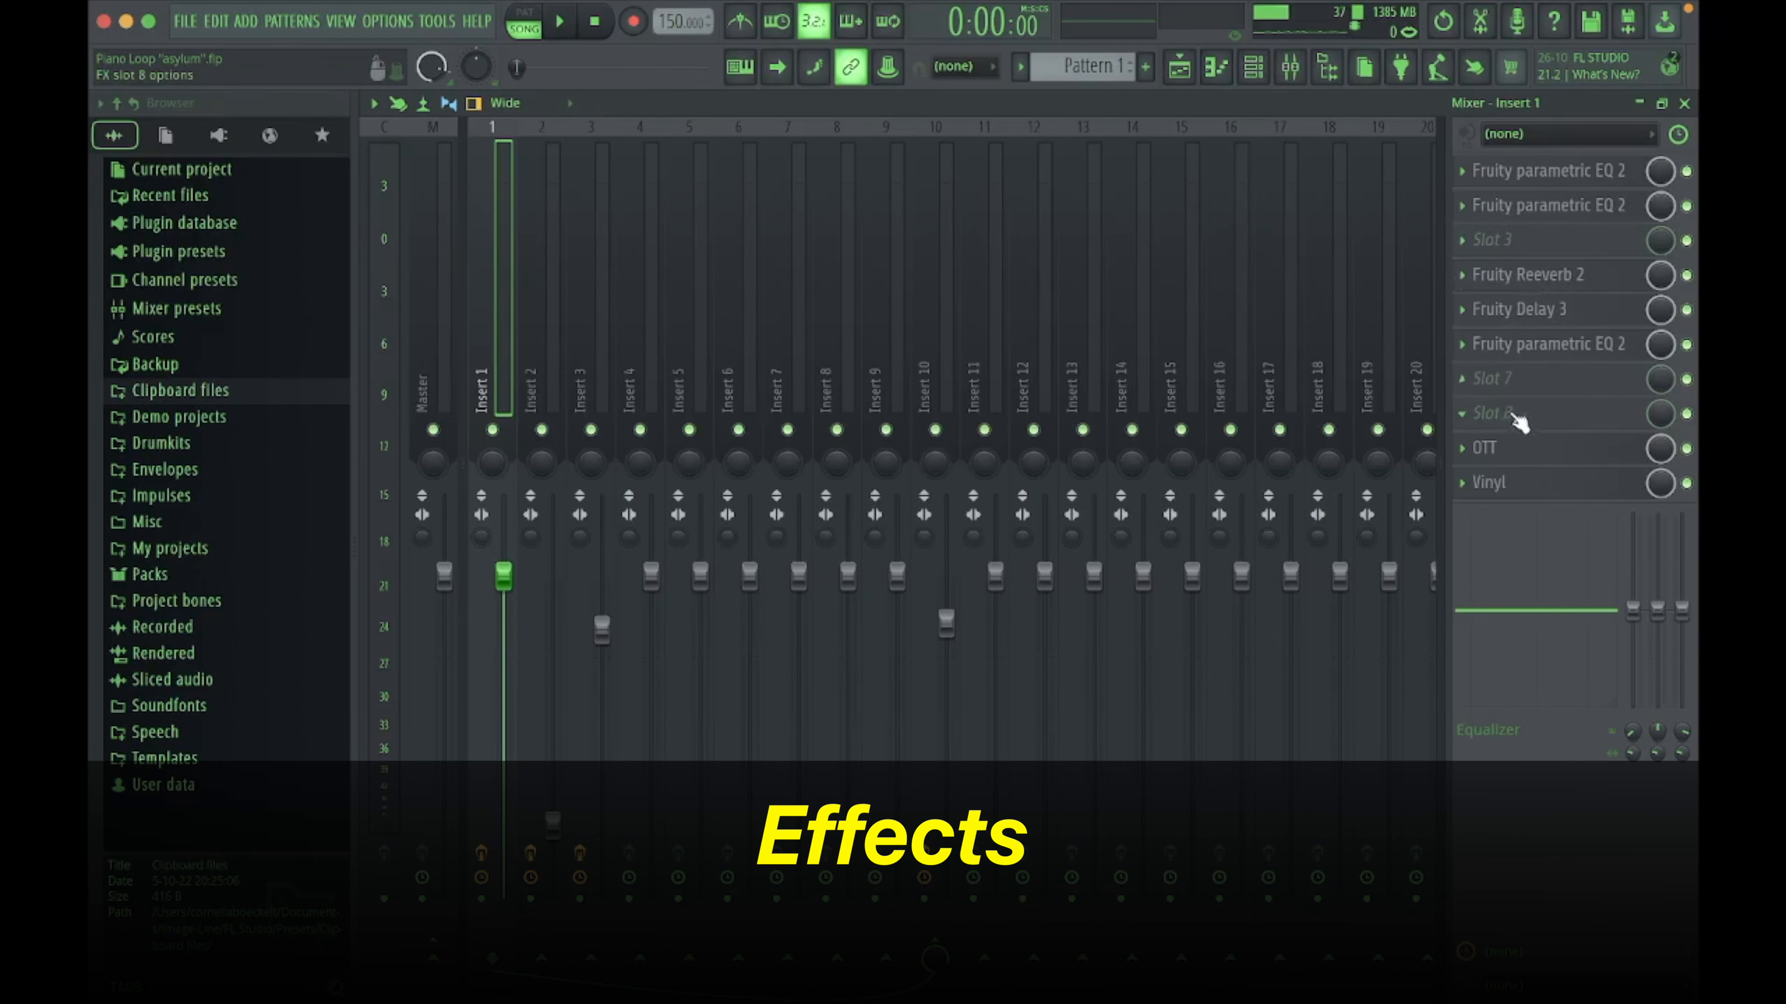
click(1553, 345)
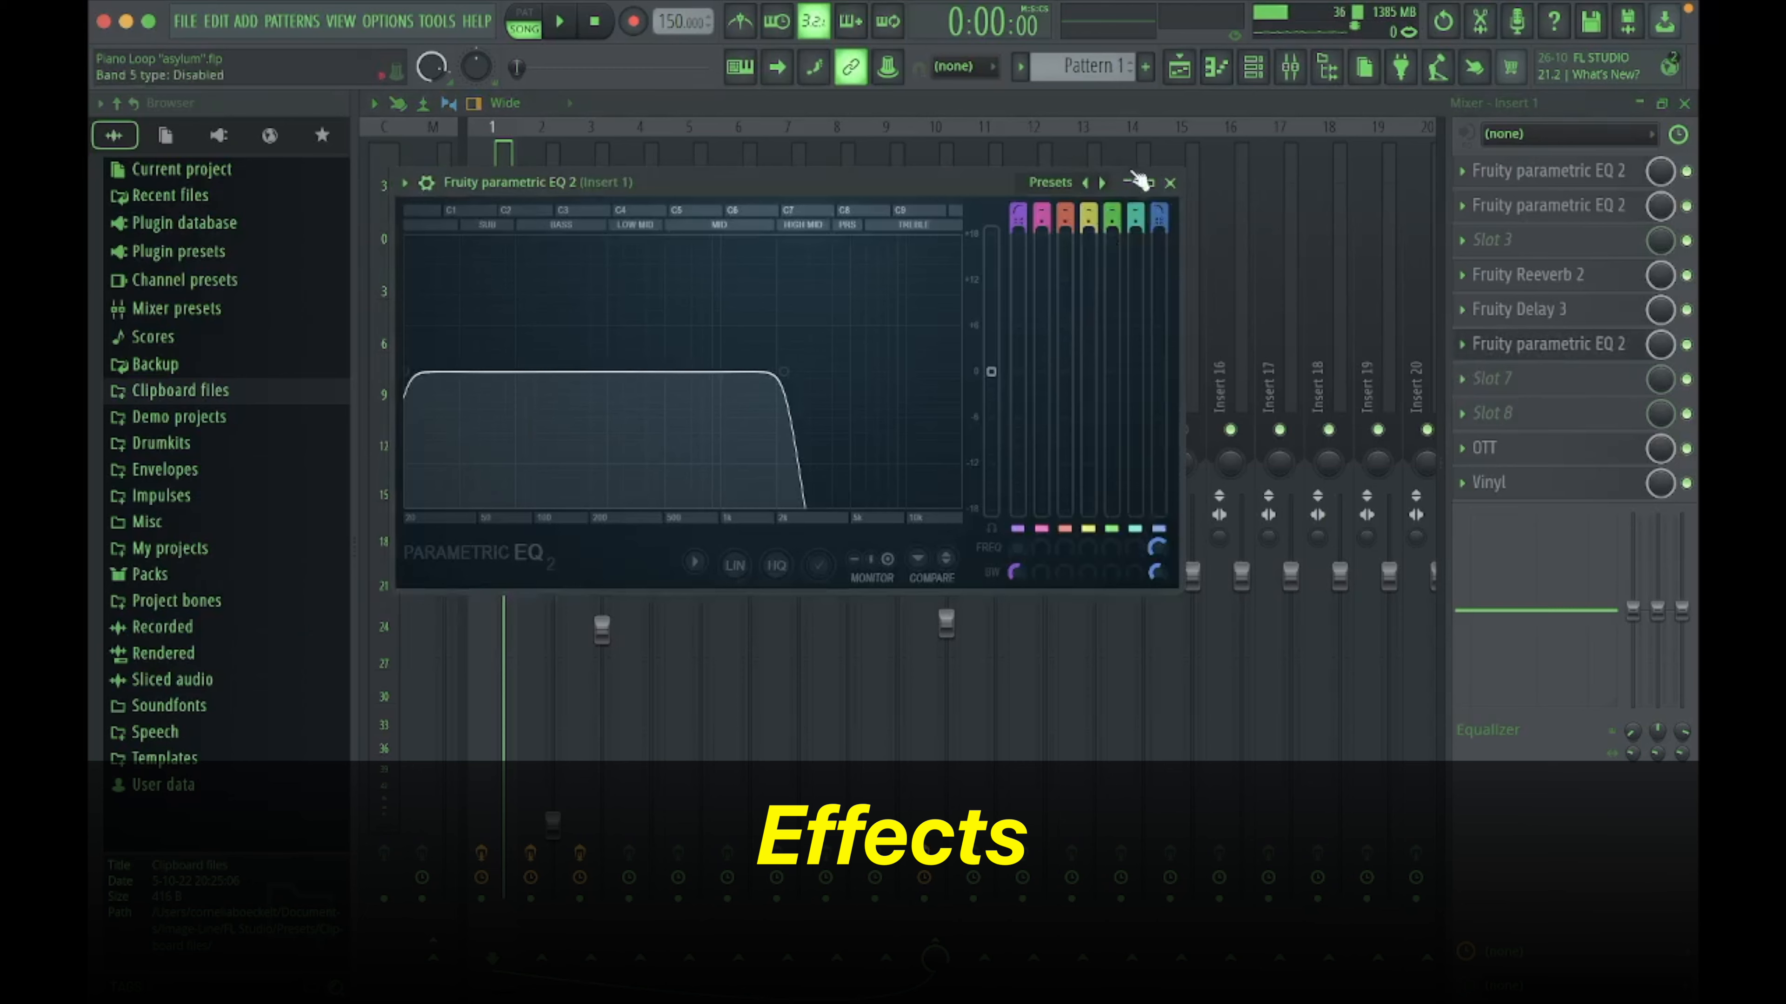
click(1162, 182)
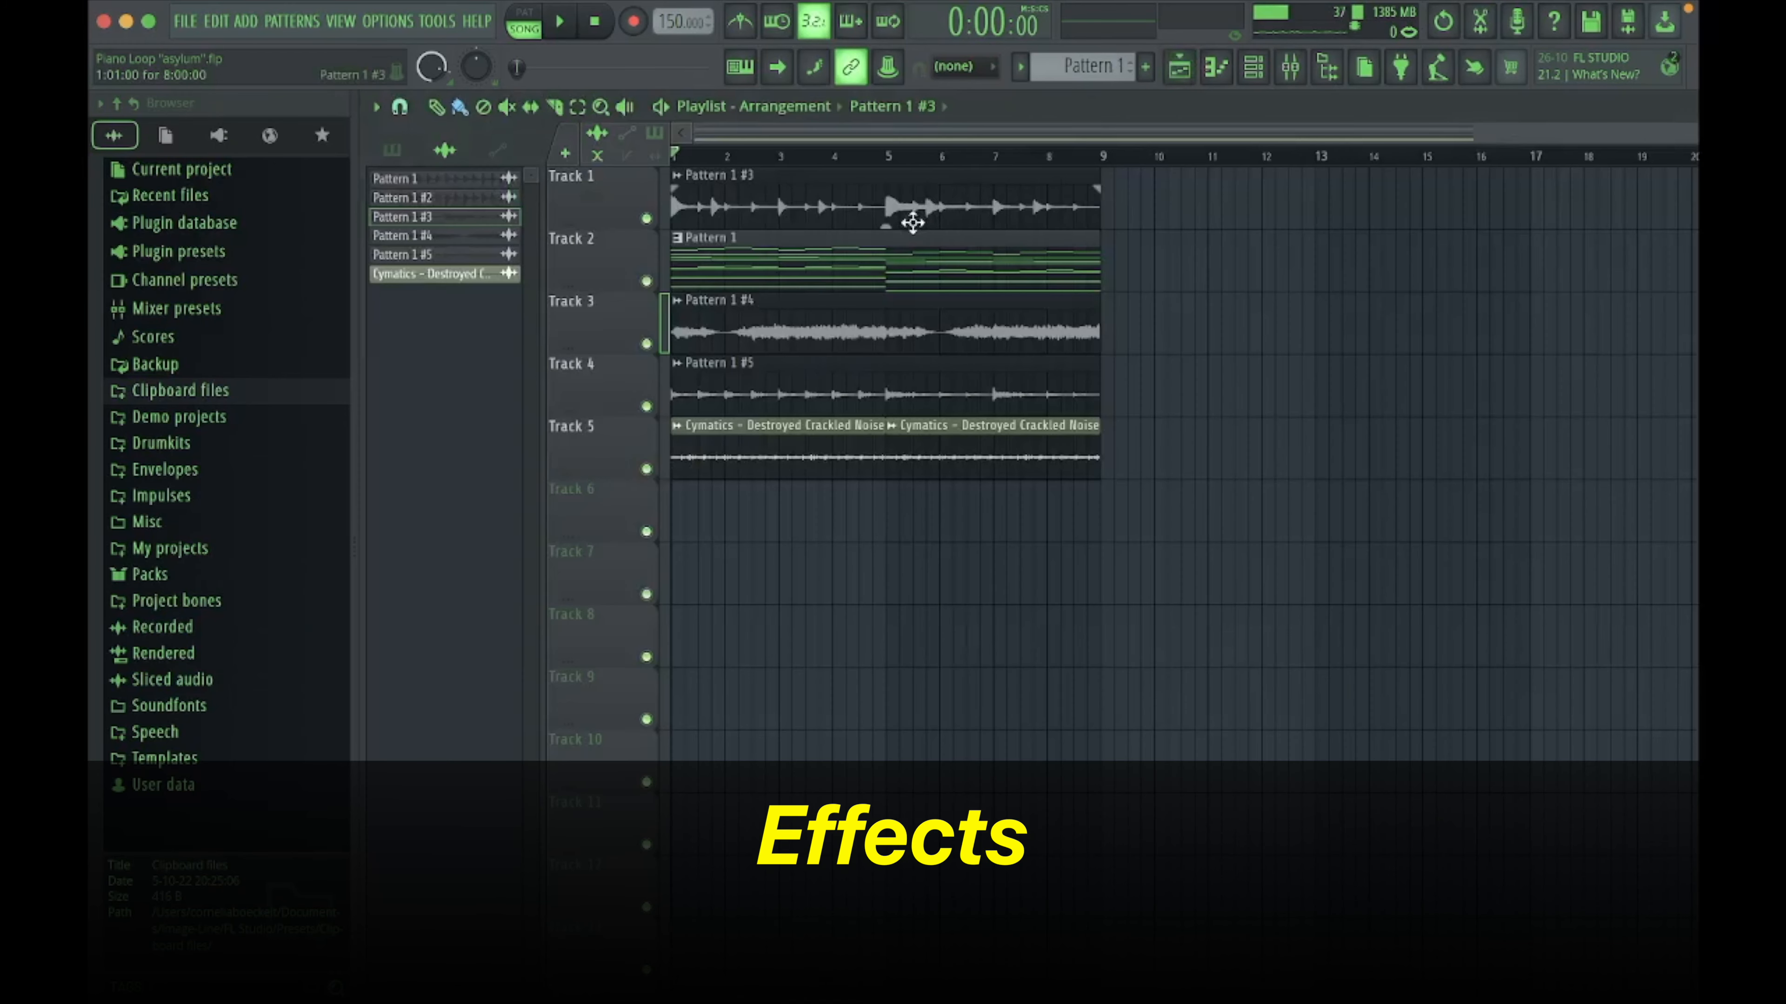
Open the Pattern 1 #3 audio clip's settings from the playlist and preview its sample.
double_click(913, 207)
click(834, 793)
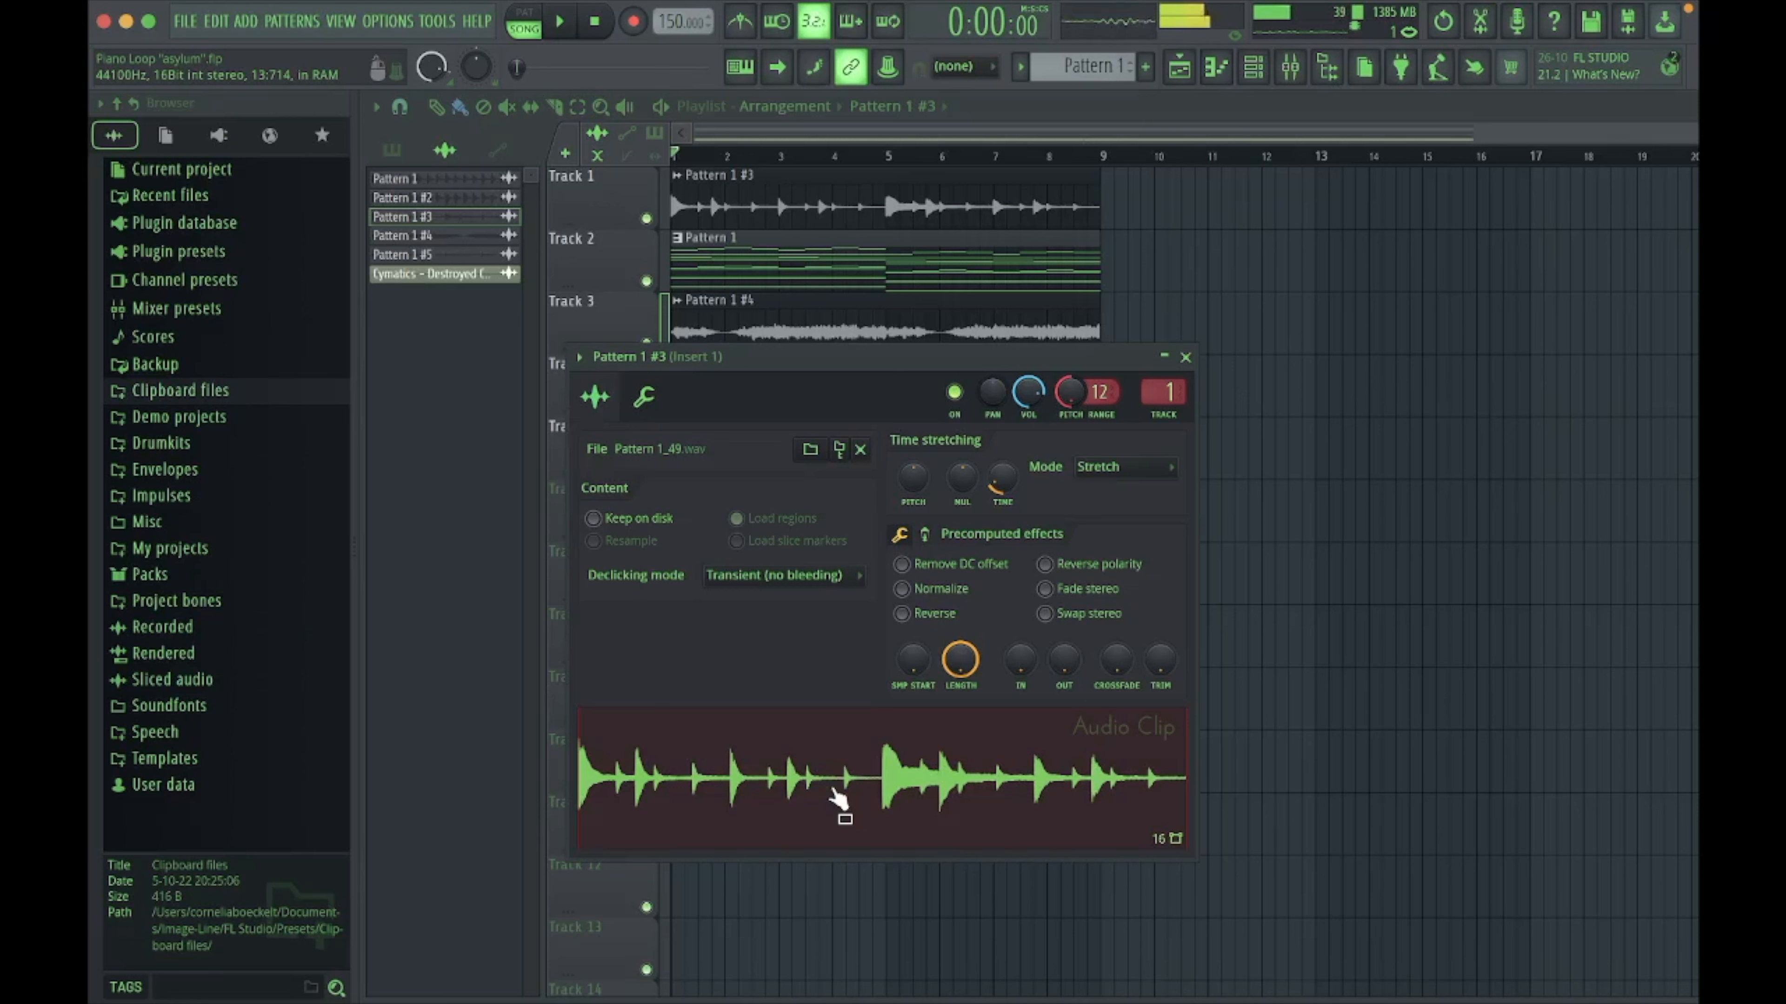
click(834, 793)
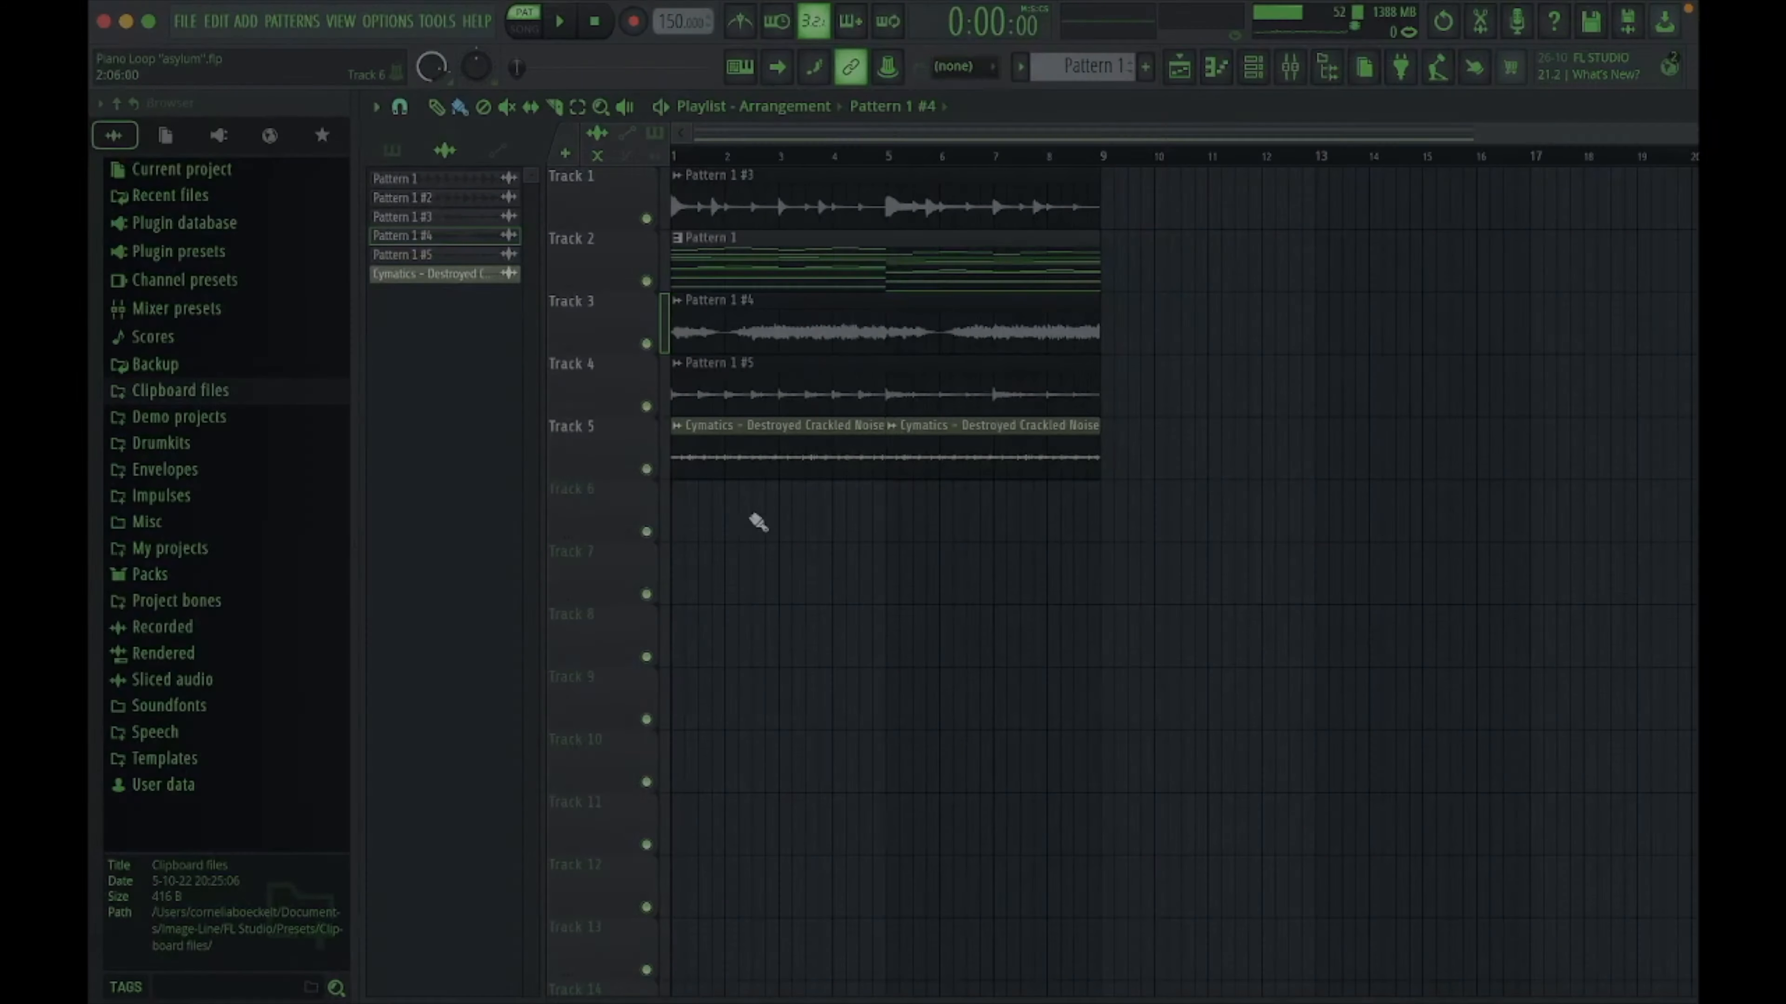
View the Scorch #2 channel's piano roll from the channel rack and examine the sustained pad notes.
key(F6)
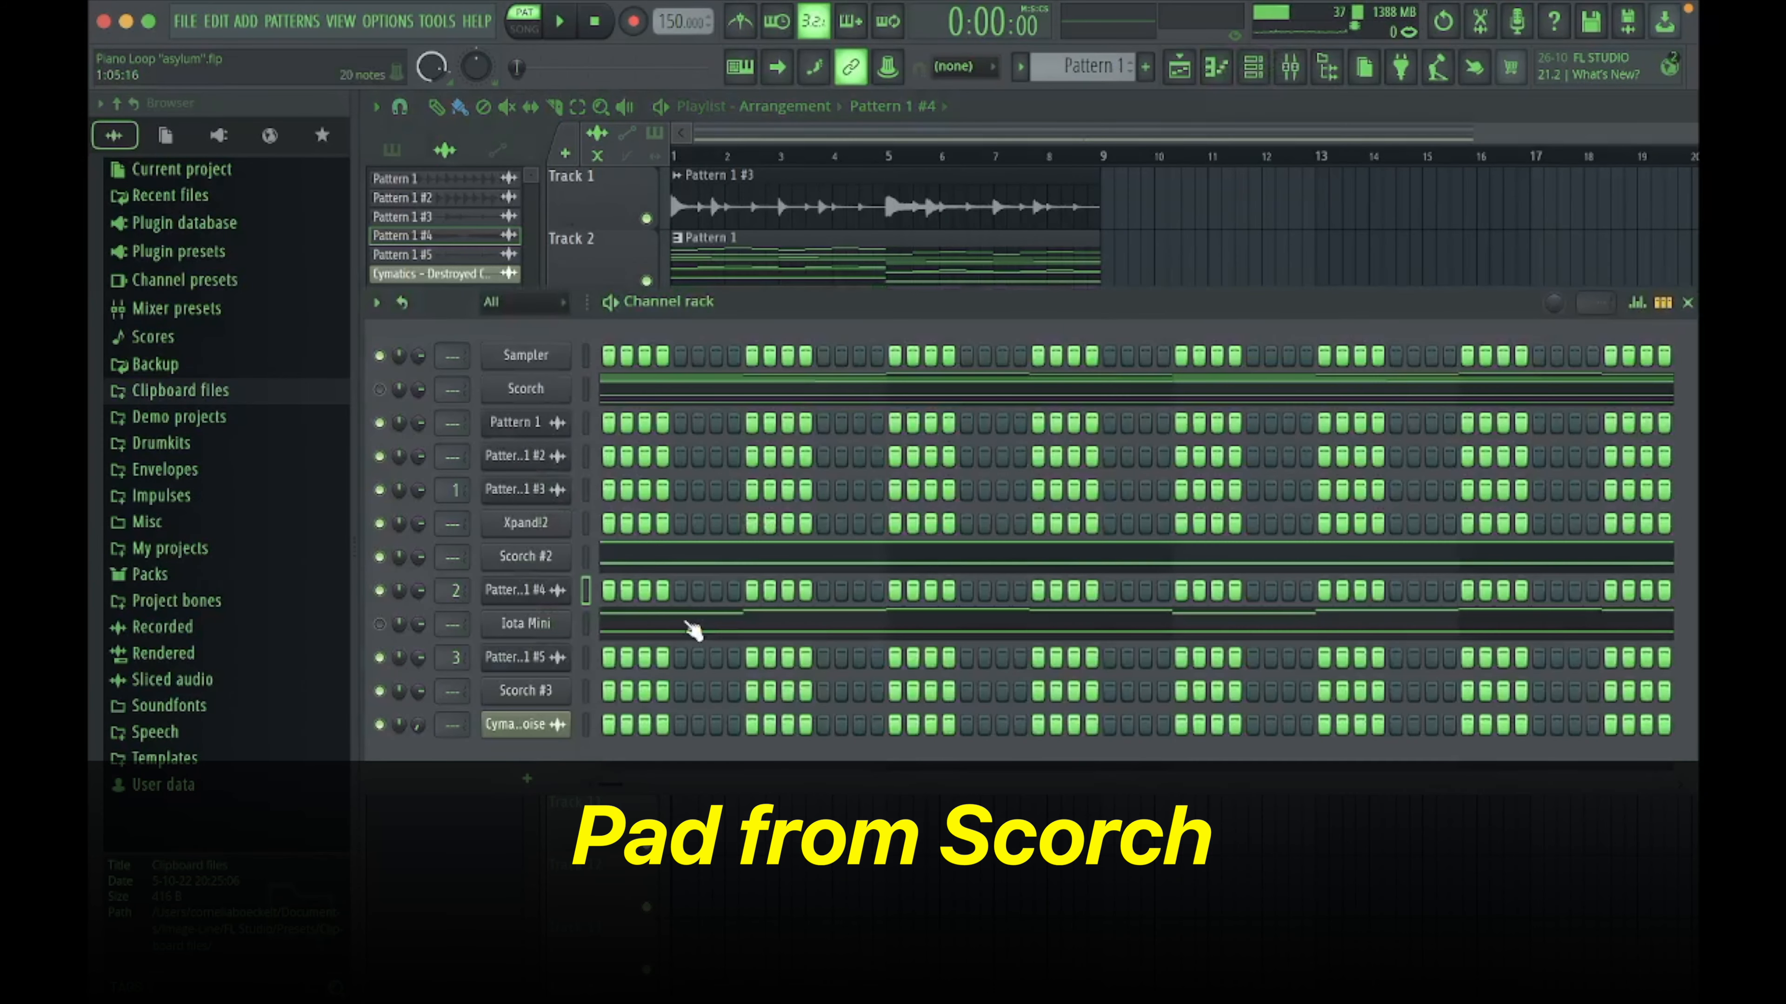
click(668, 562)
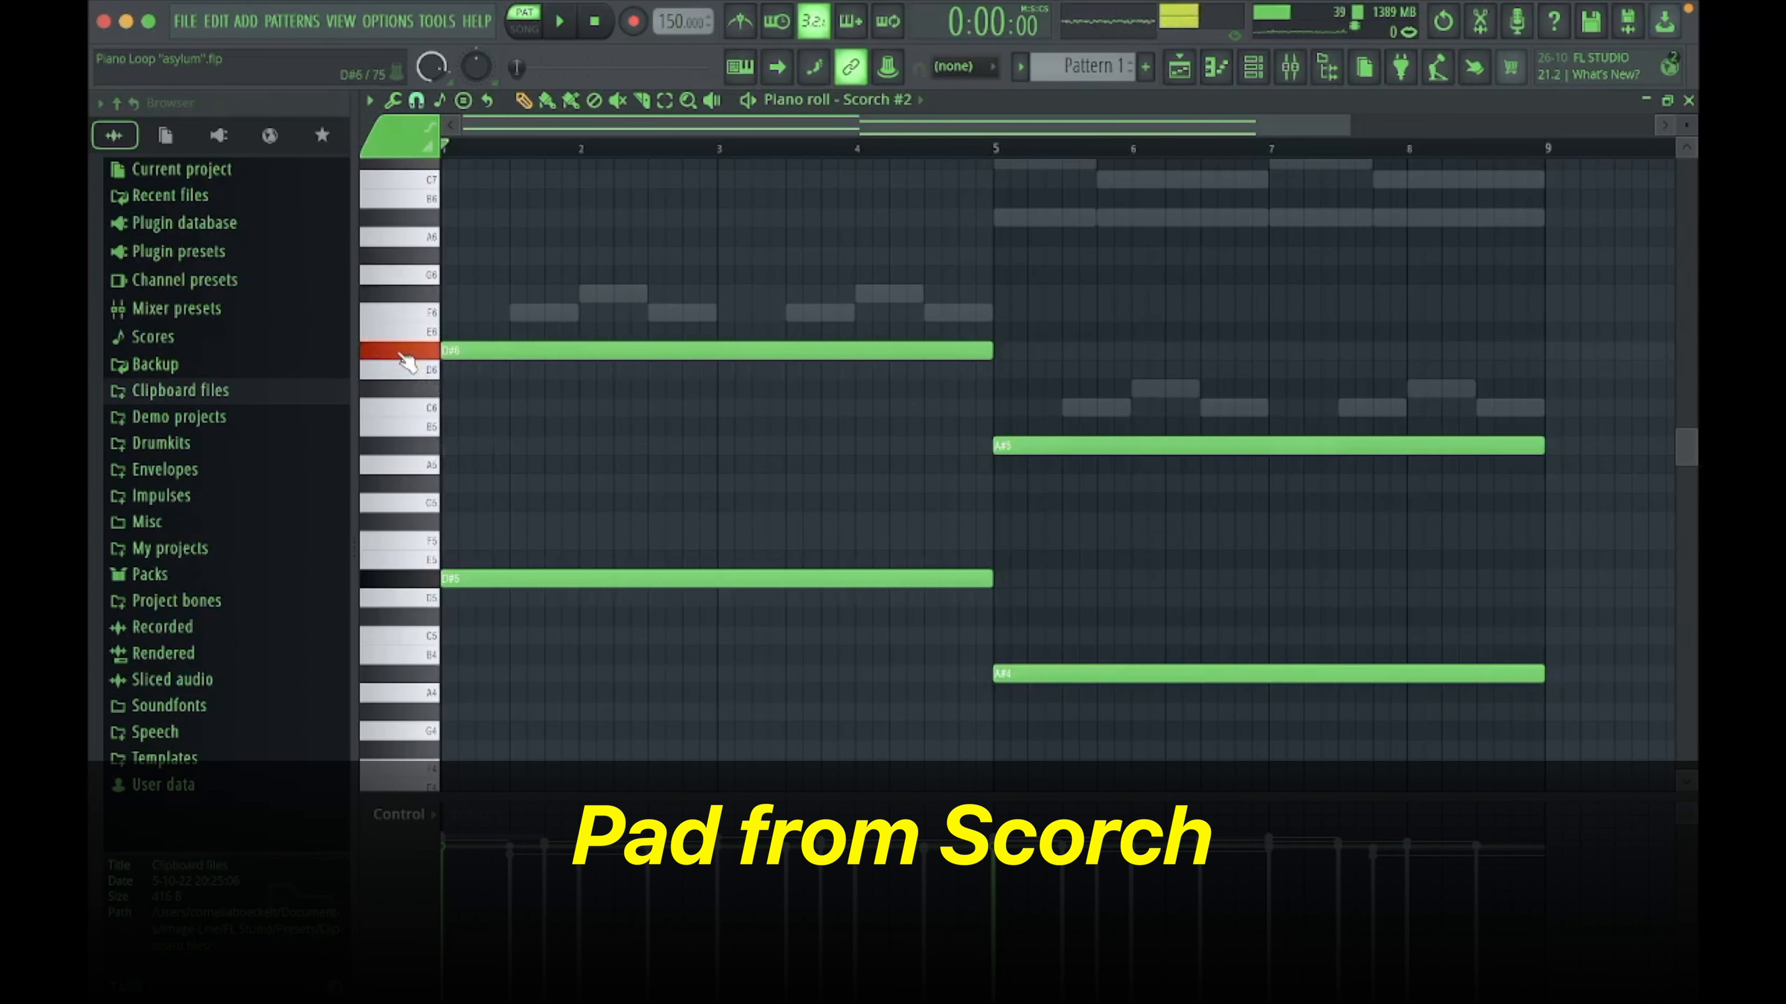
scroll(925, 477, up, 2)
scroll(926, 477, down, 4)
scroll(925, 477, up, 1)
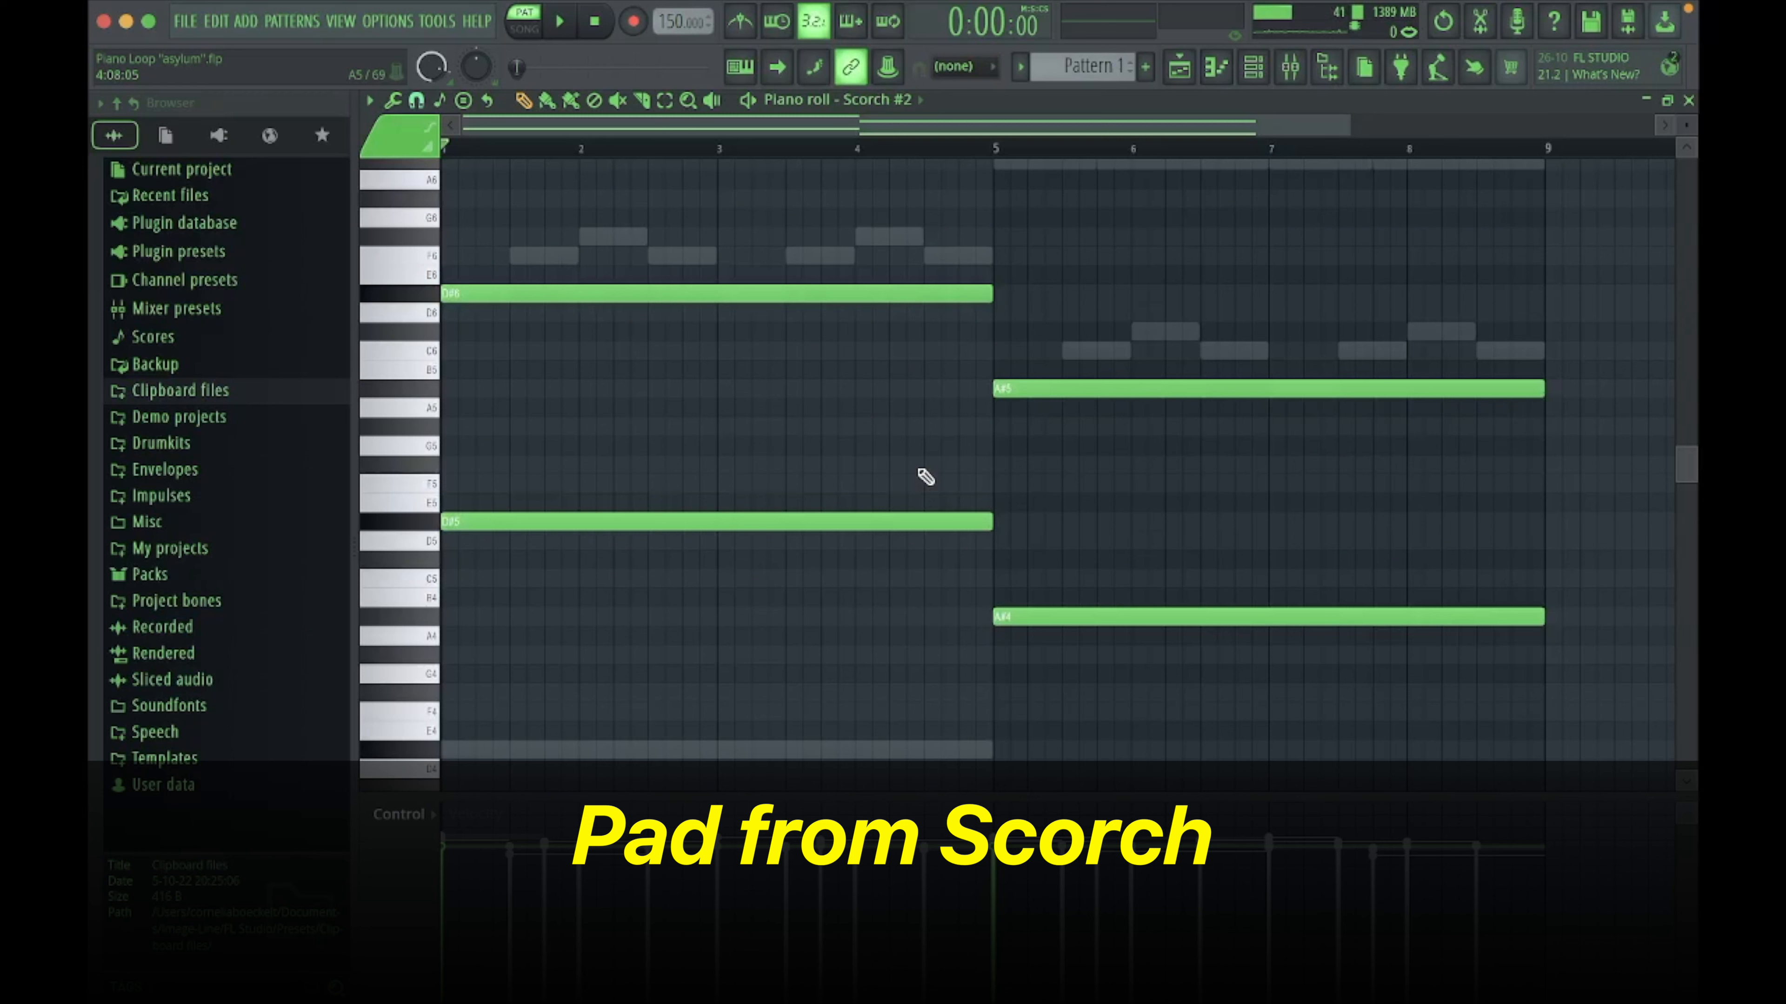
Play the Scorch #2 pad notes to audition them, stop playback, and return to the playlist.
key(space)
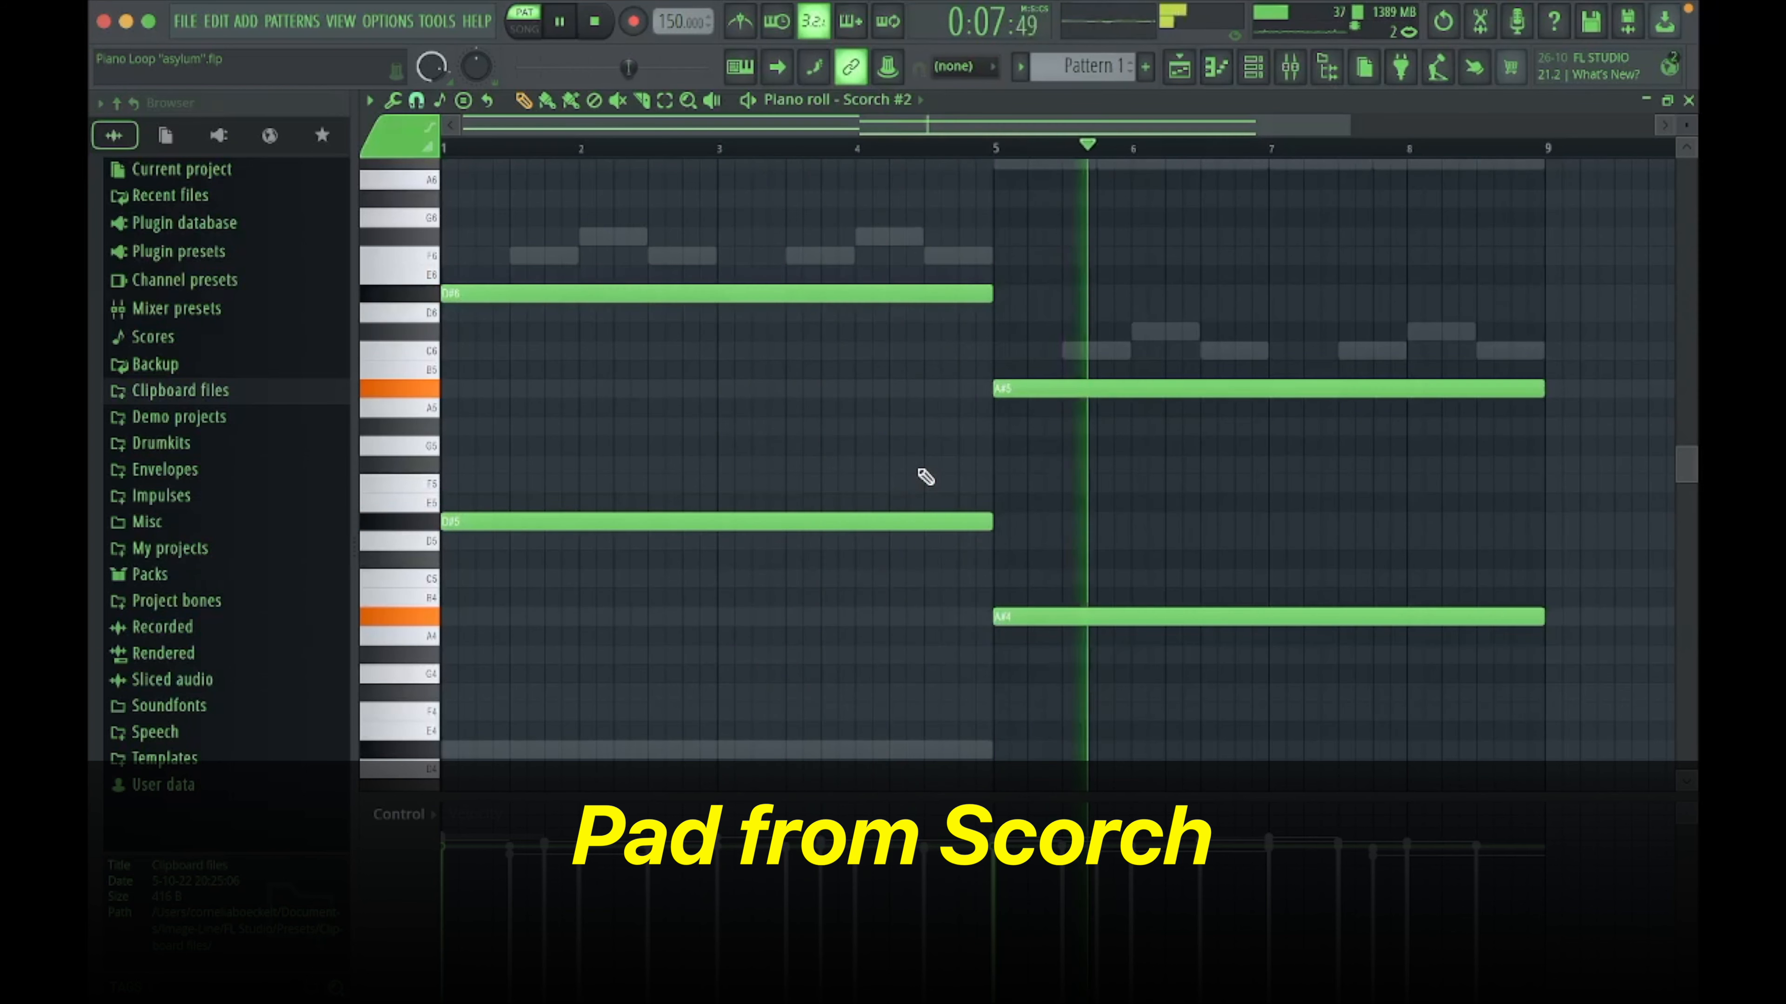
key(space)
click(1180, 67)
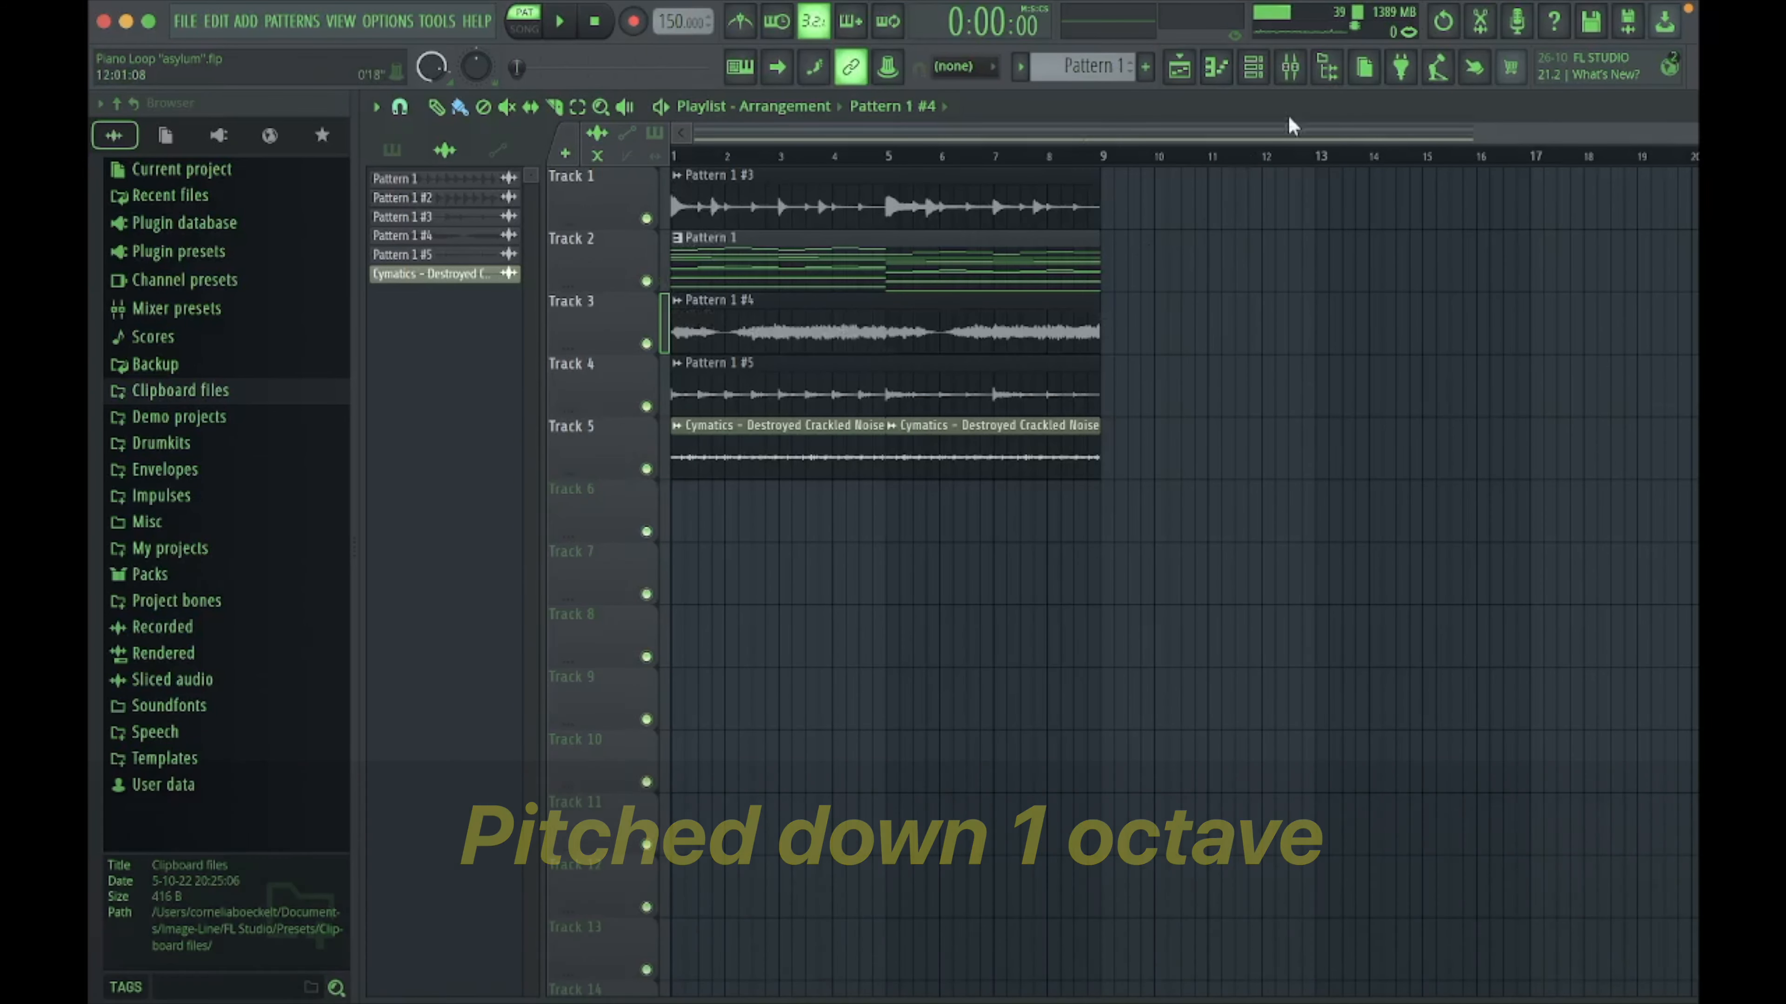
Inspect the first Fruity parametric EQ 2 and the PanCake2 effect on mixer Insert 2.
click(1292, 71)
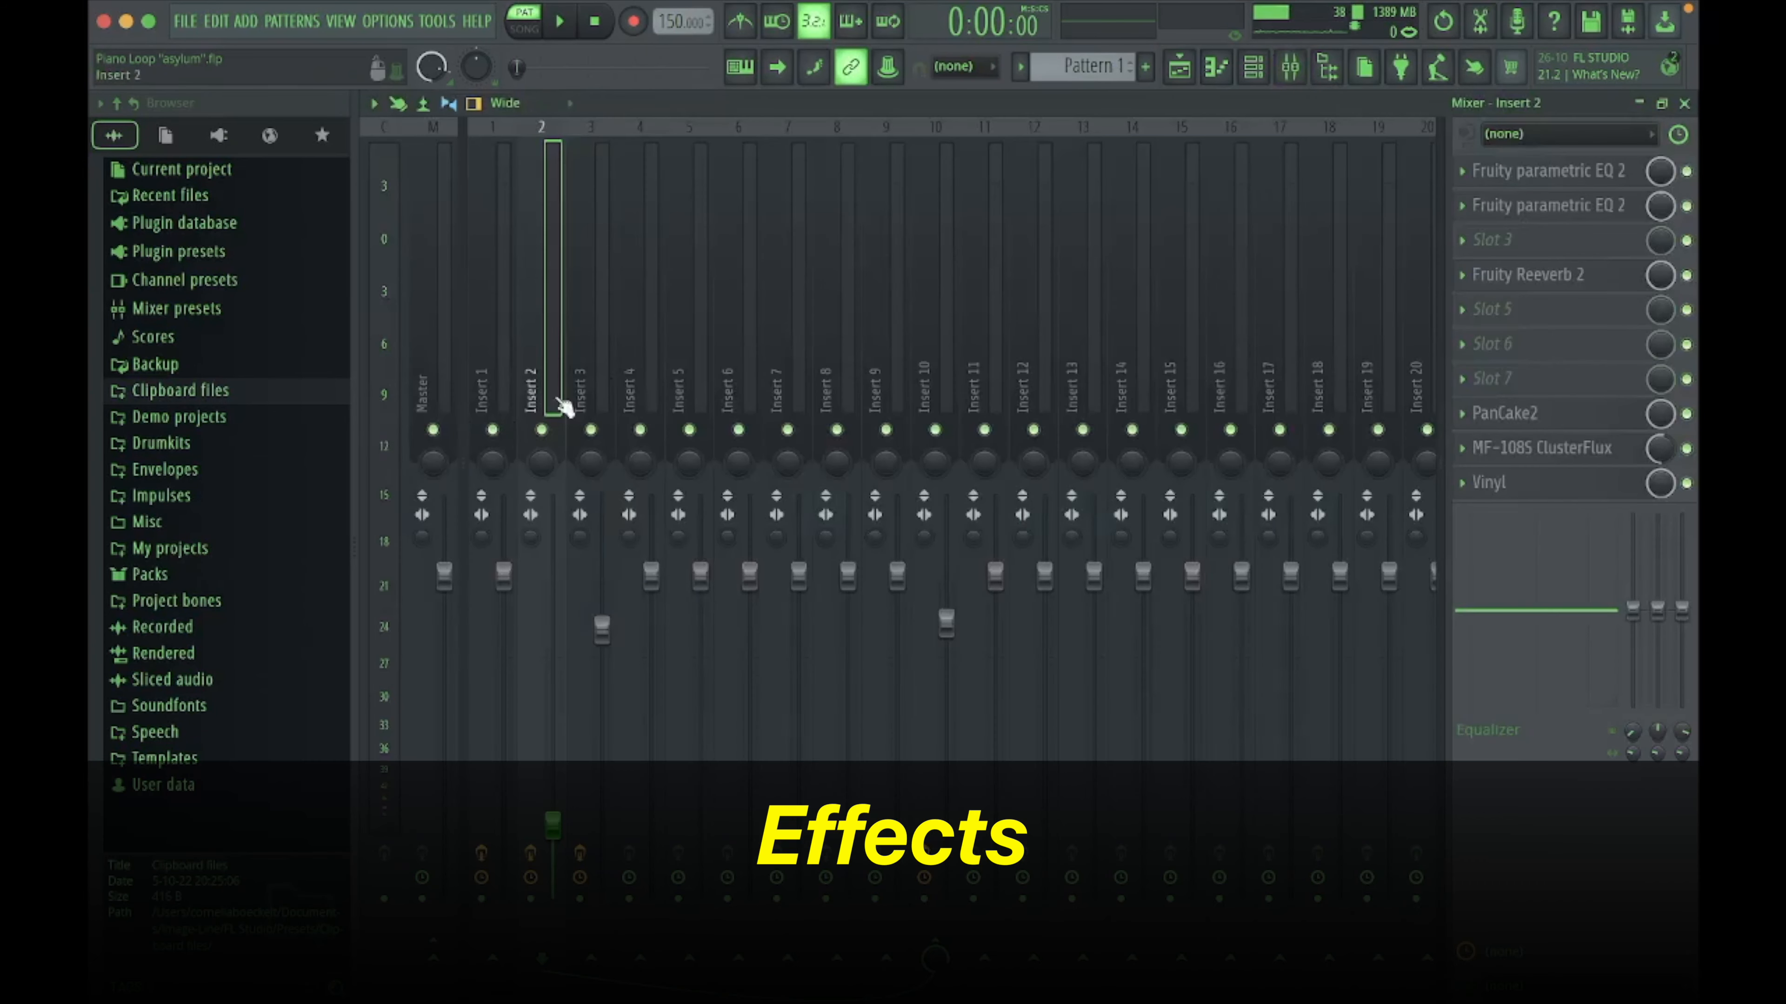
click(1592, 174)
click(1381, 328)
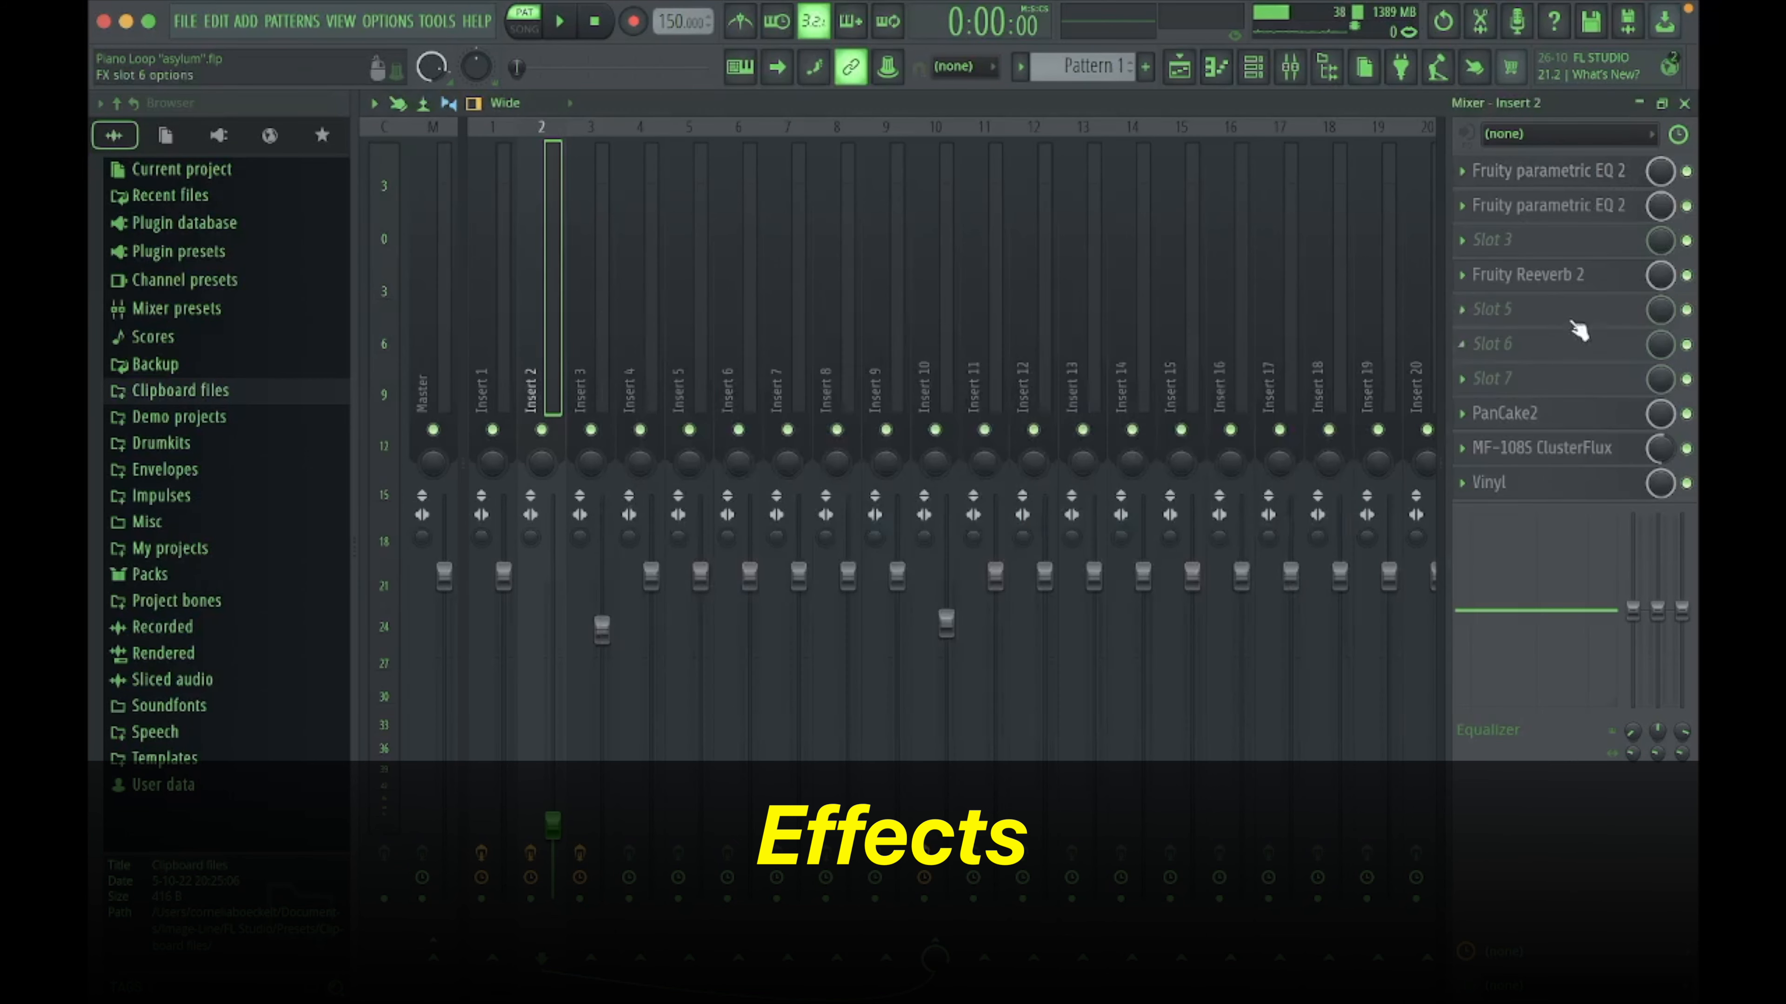
click(1504, 415)
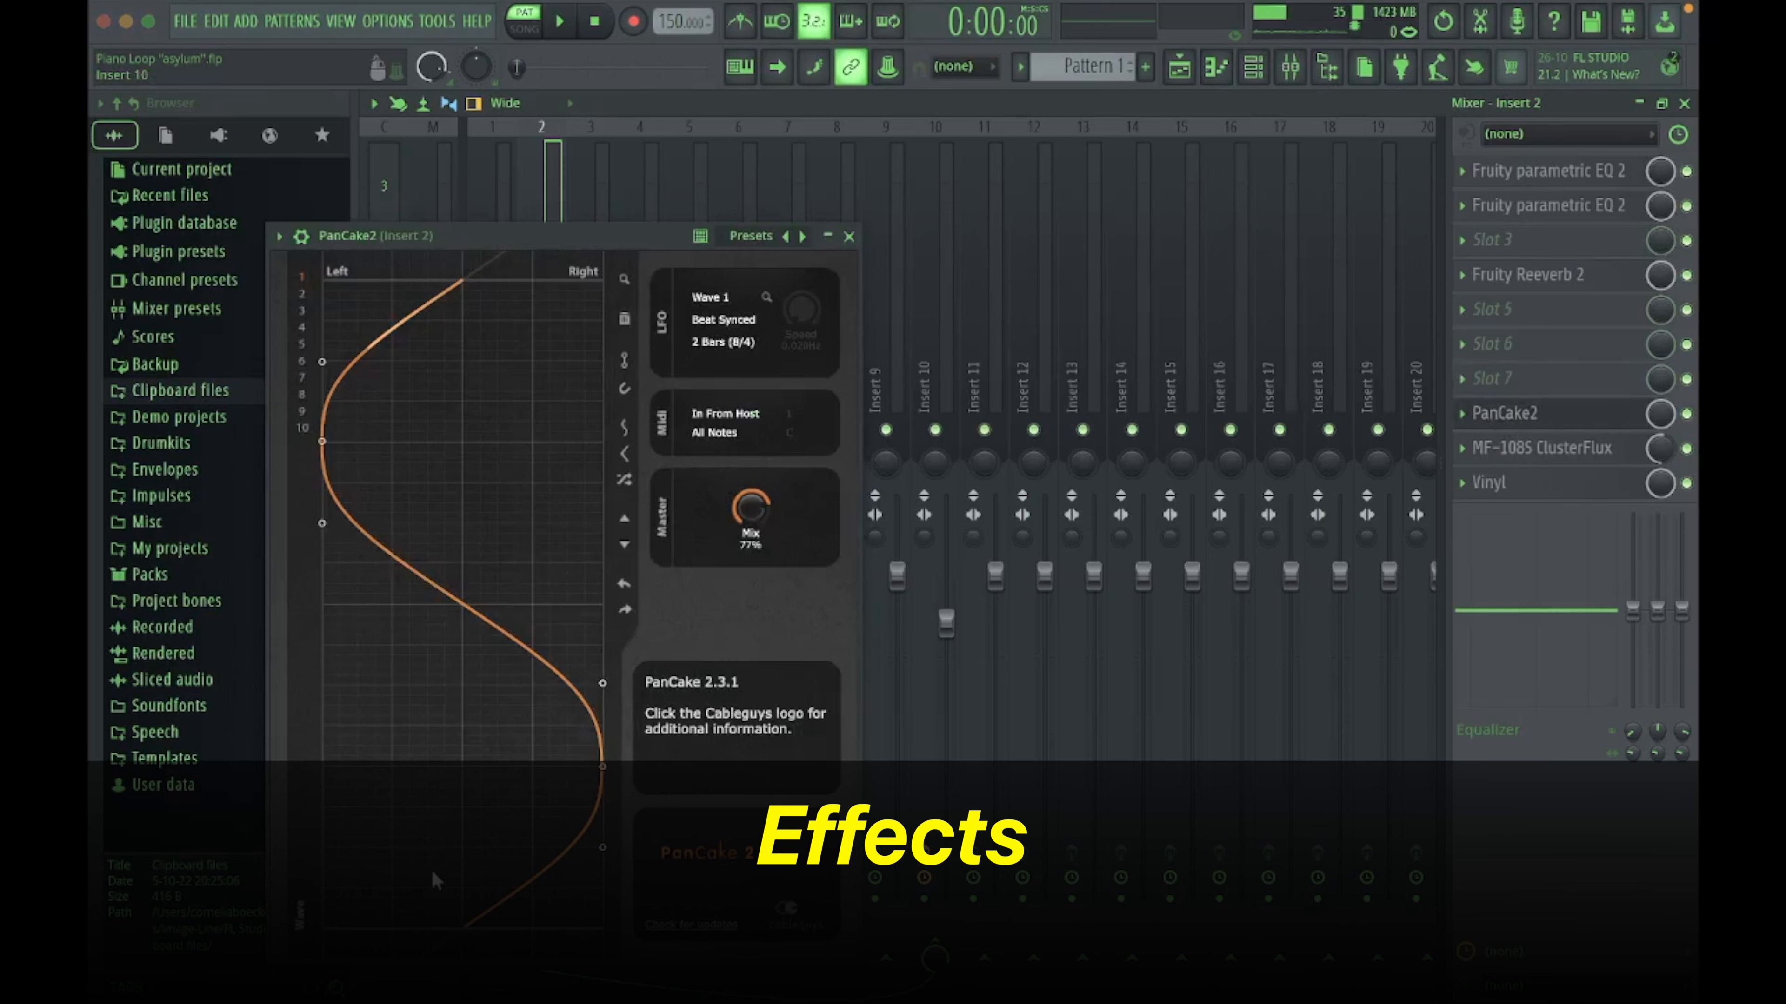
click(848, 236)
Inspect the MF-108S ClusterFlux effect on Insert 2, moving its window higher to see all controls, and close it.
click(1535, 450)
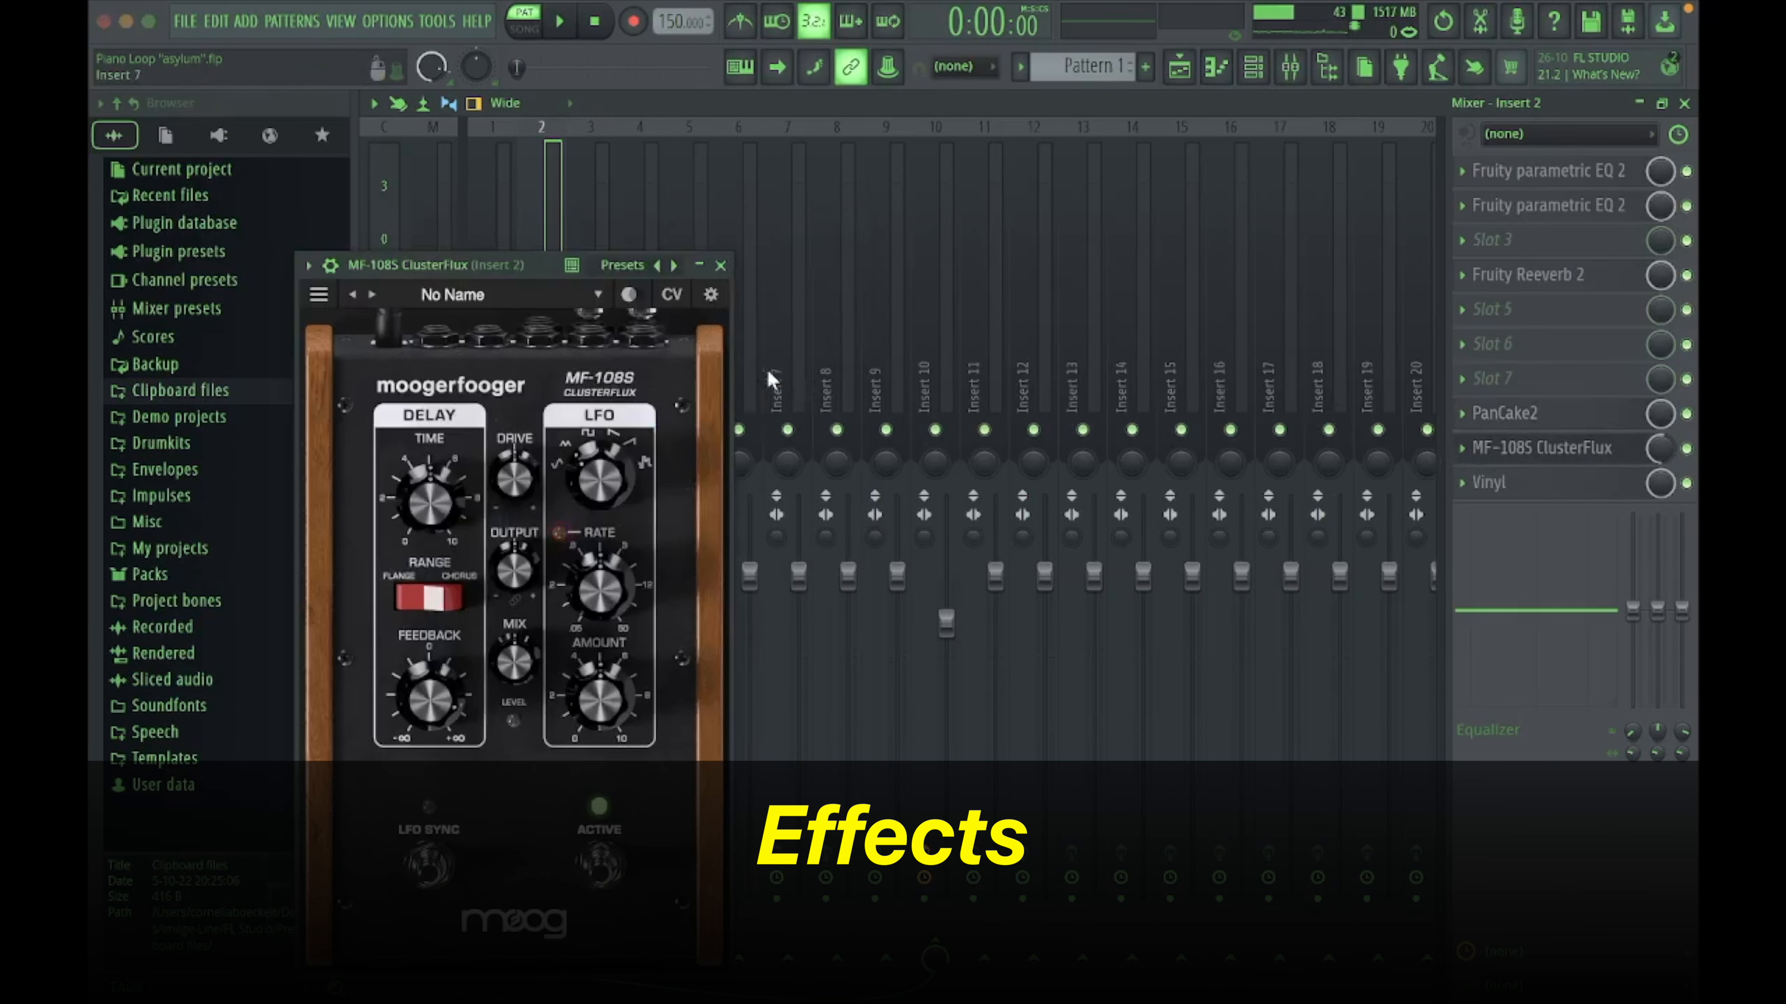
drag(534, 265, 932, 78)
click(1119, 80)
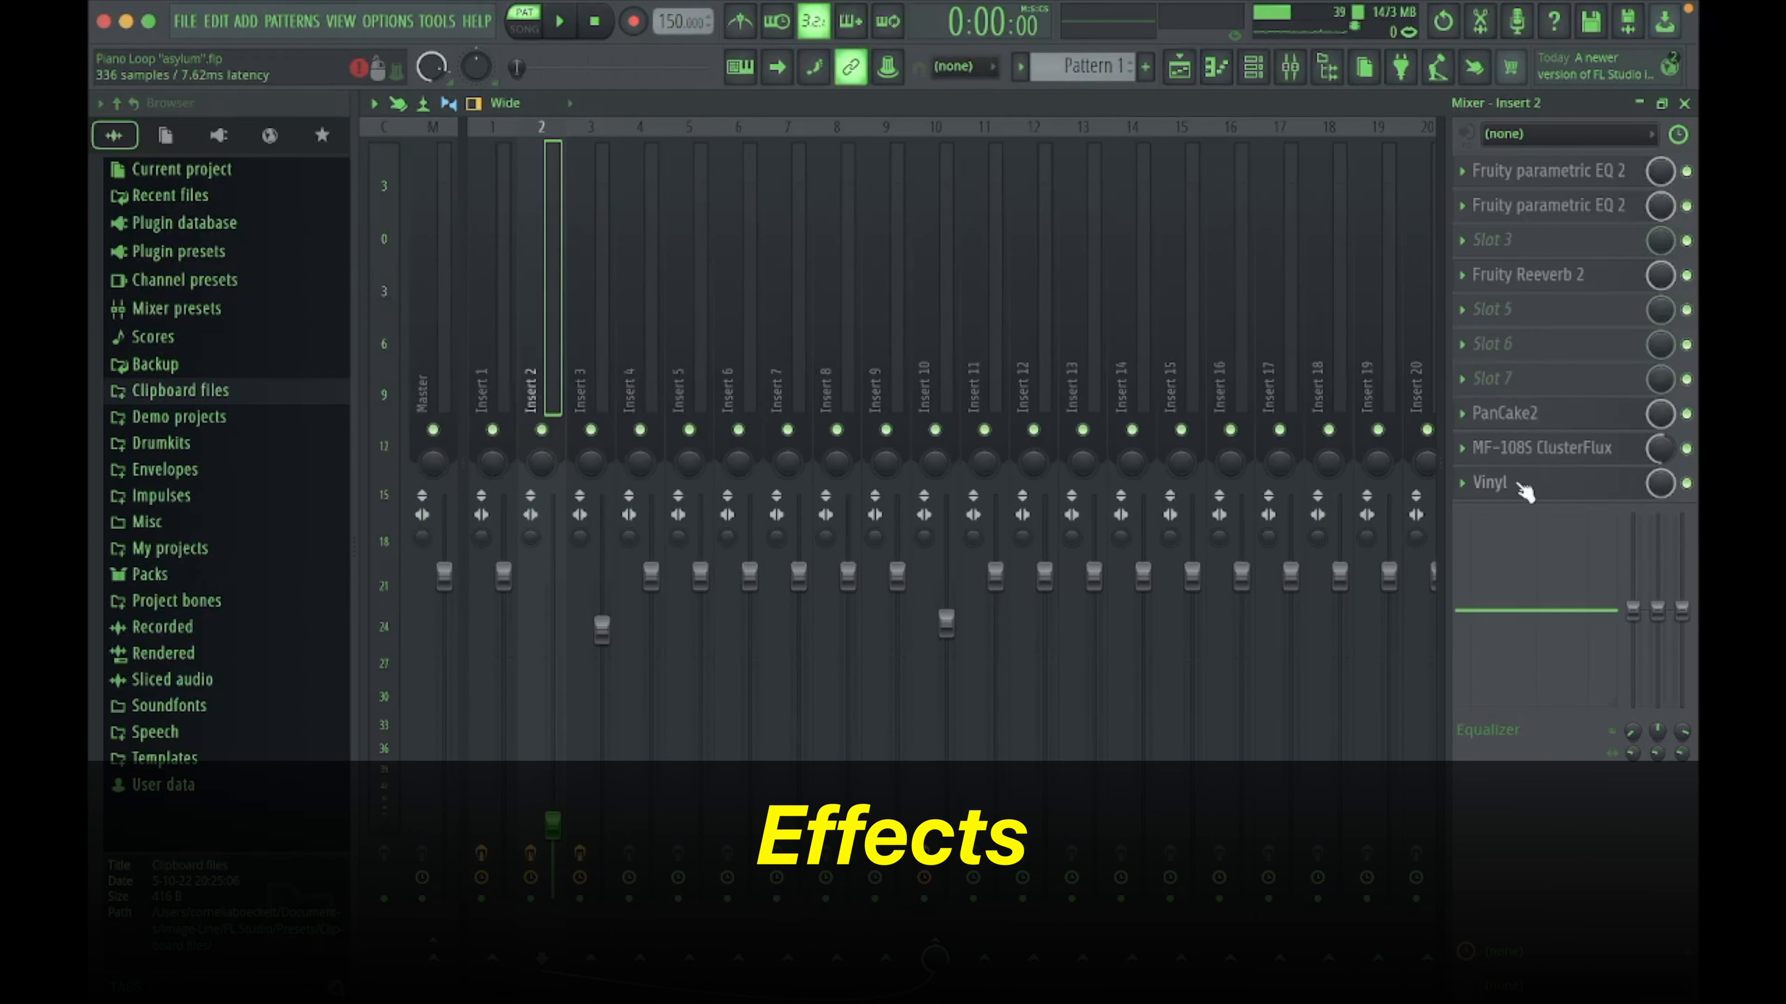
Return to the playlist and open the settings of the Pattern 1 #4 audio clip on Track 3.
click(1189, 76)
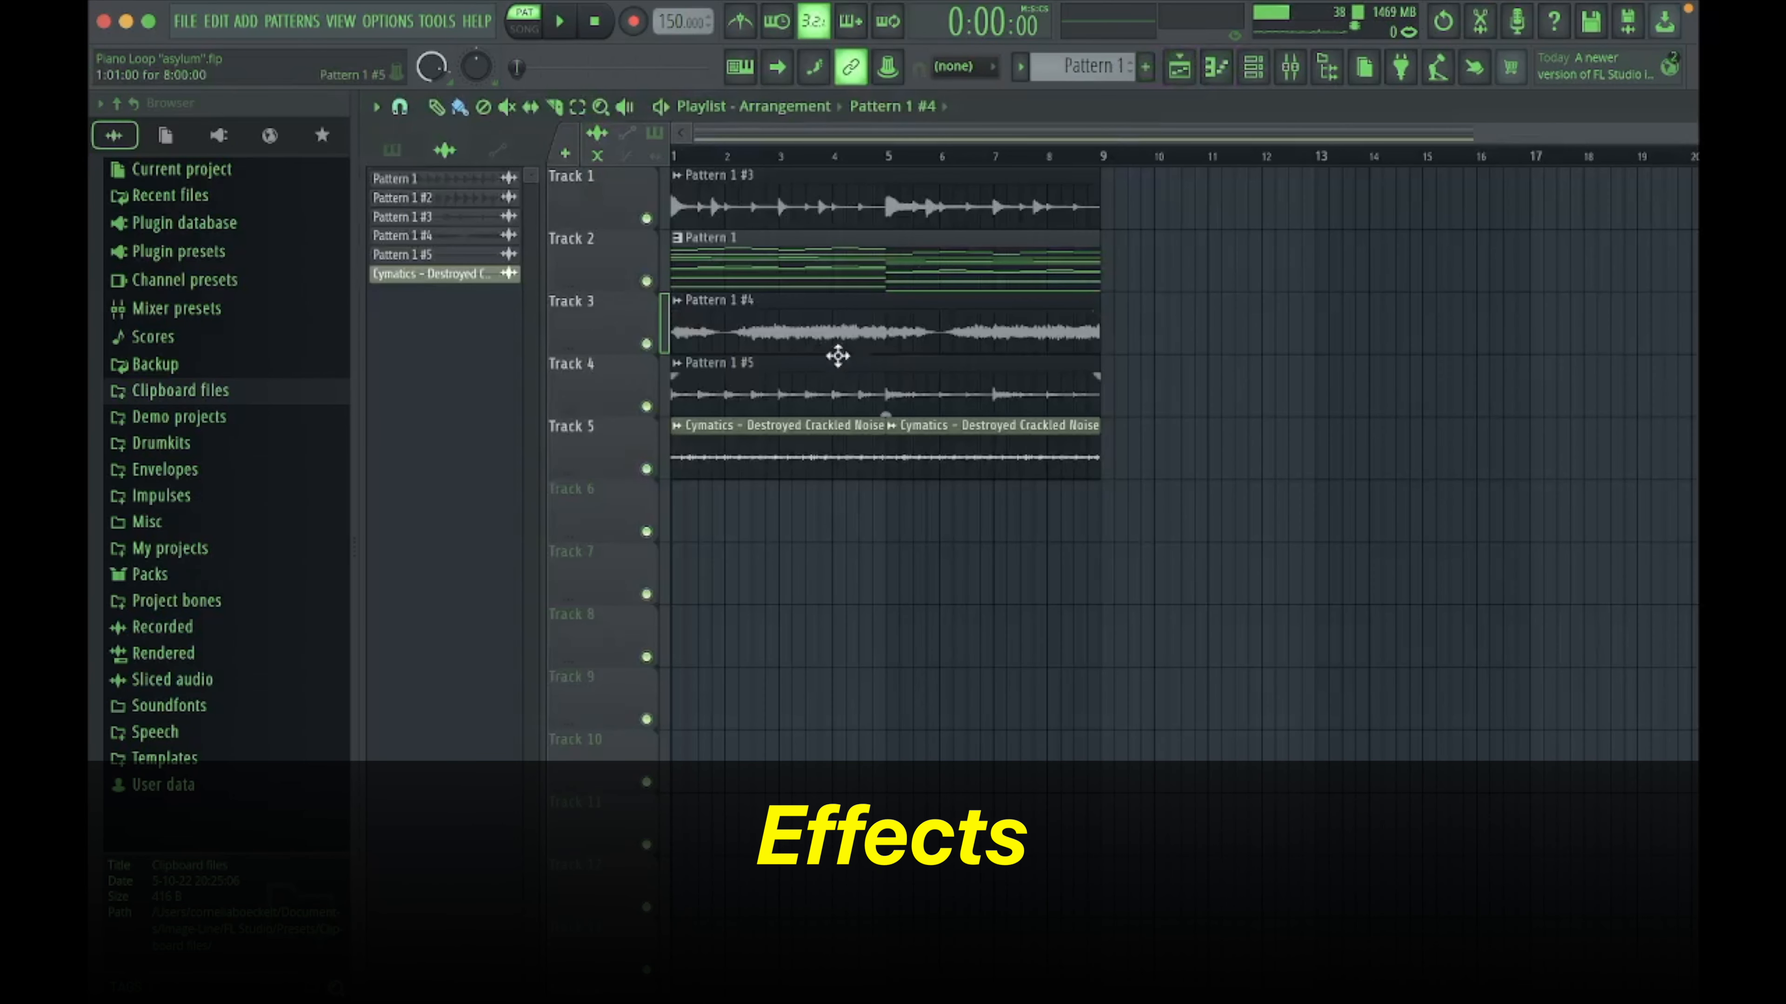
double_click(805, 343)
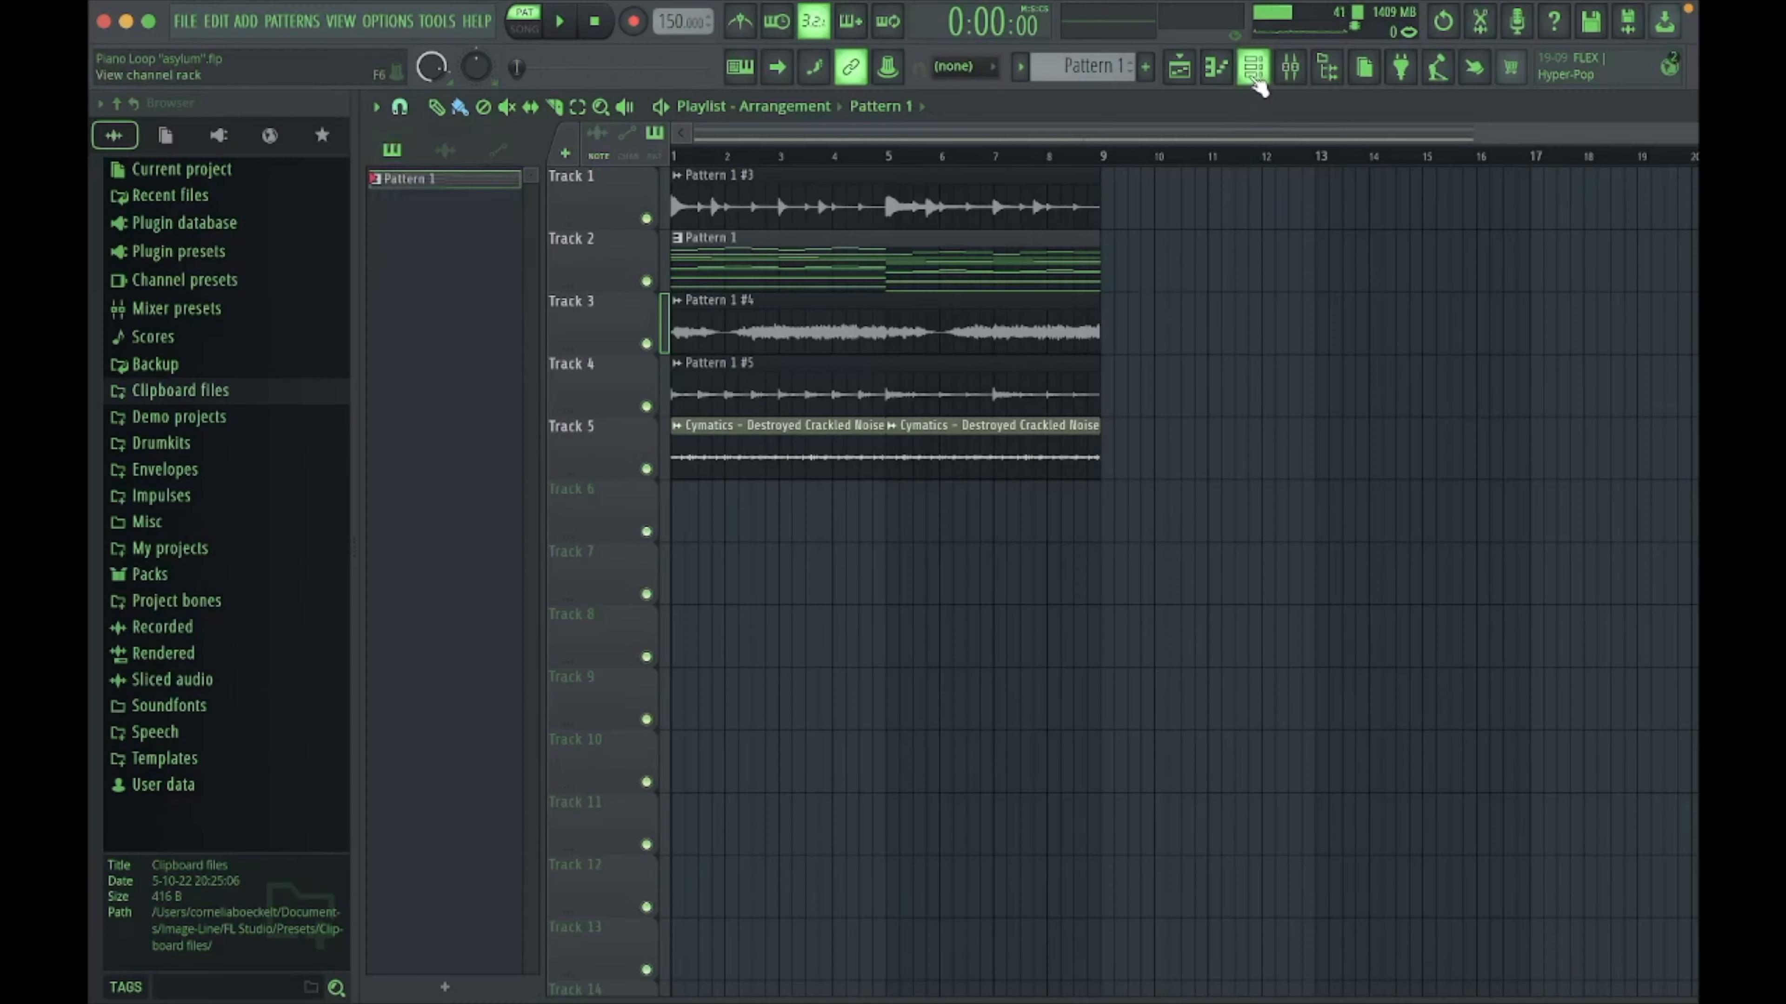
Unmute the Iota Mini channel and mute Scorch #2 in the channel rack, and open Iota Mini's piano roll.
click(1253, 66)
click(380, 624)
click(380, 557)
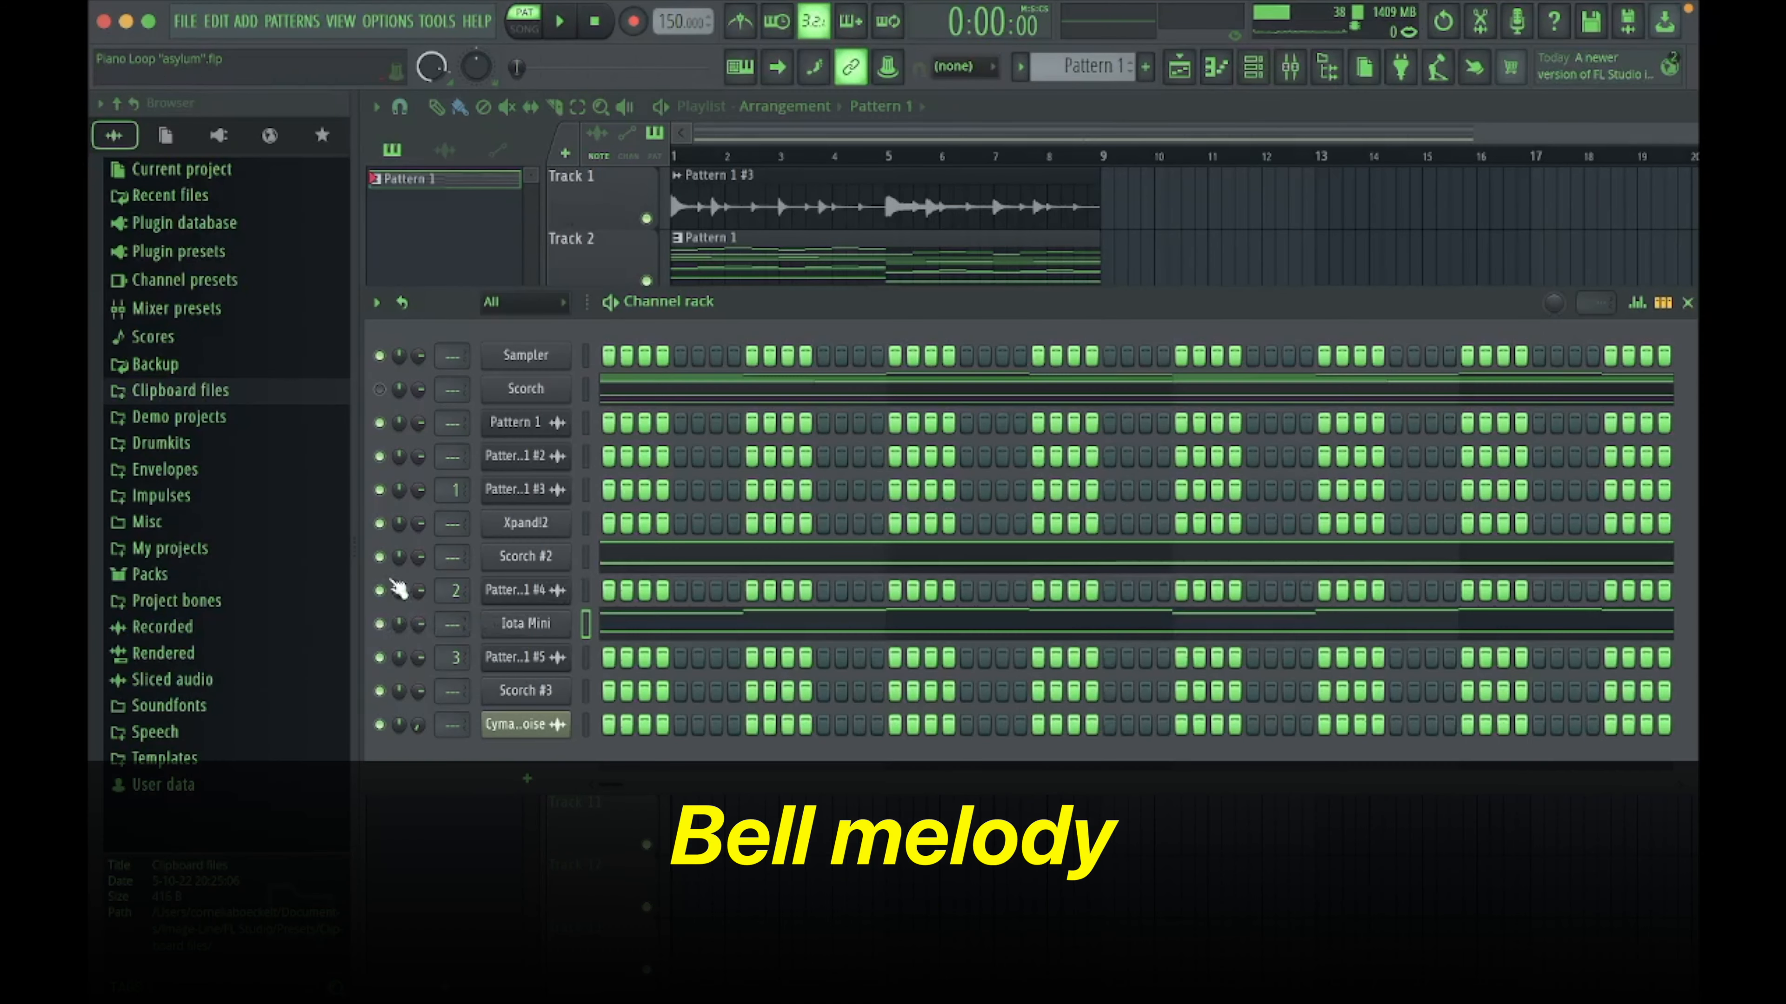
click(652, 626)
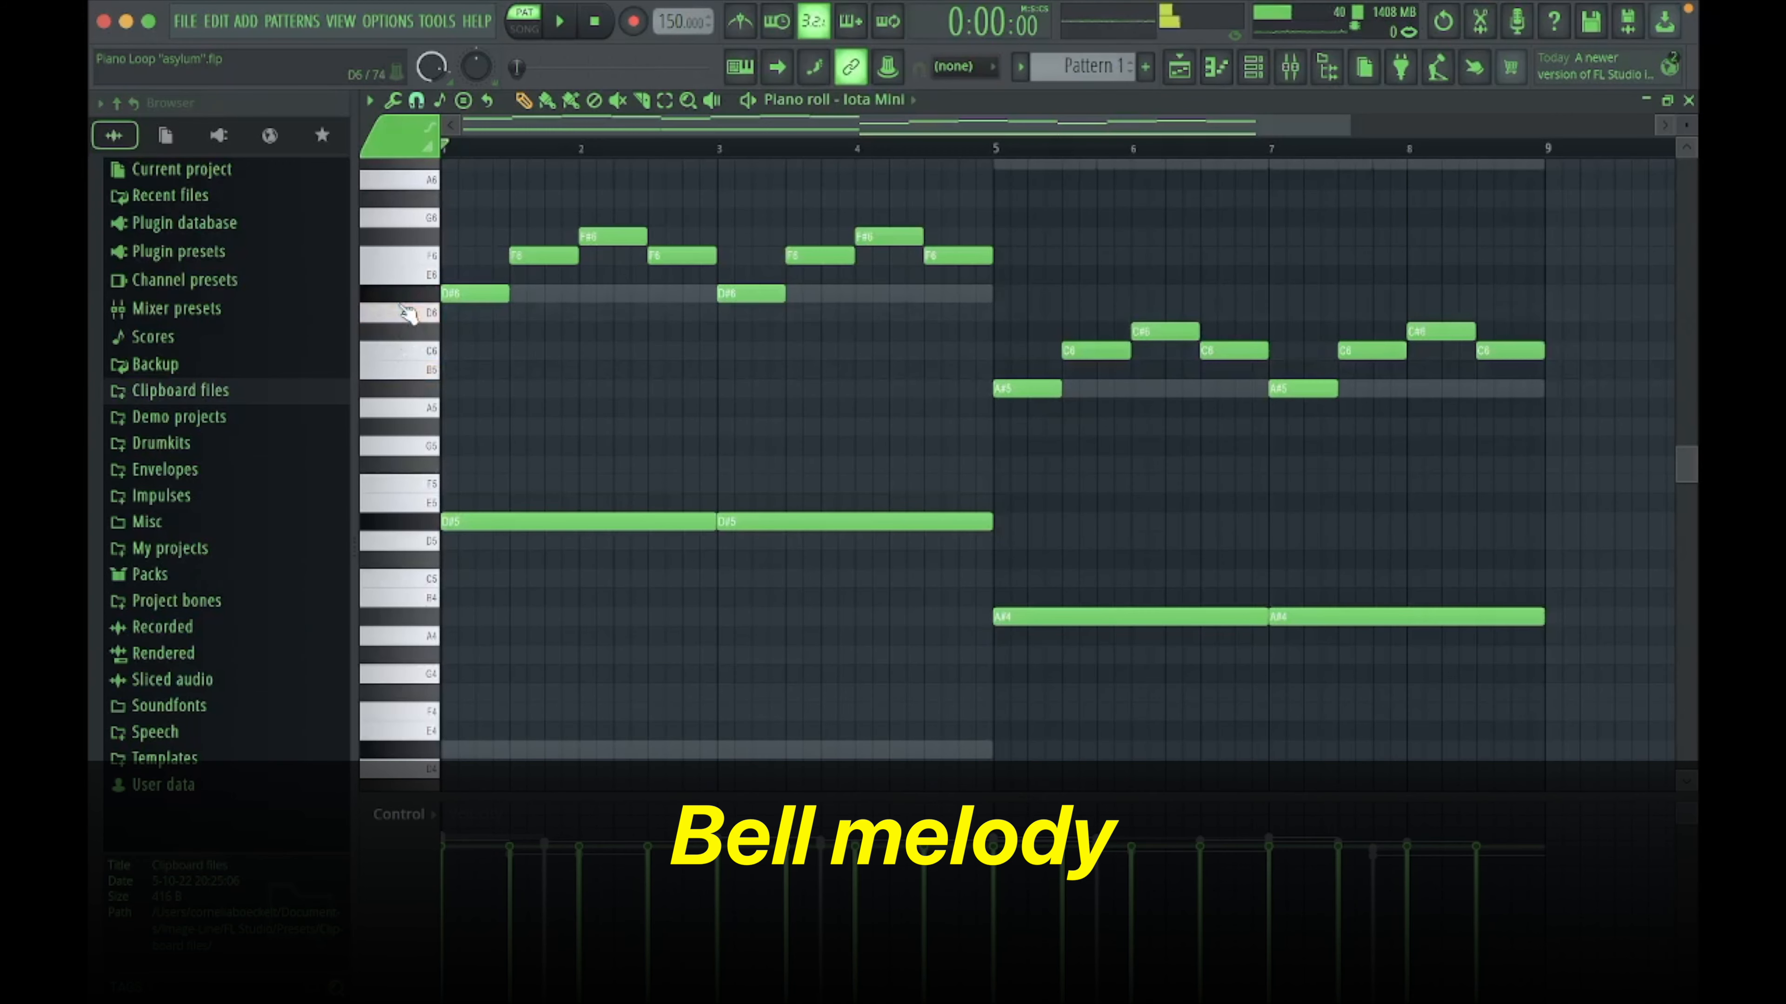
Examine the bell melody notes in Iota Mini's piano roll and play them to audition the melody.
scroll(618, 371, up, 3)
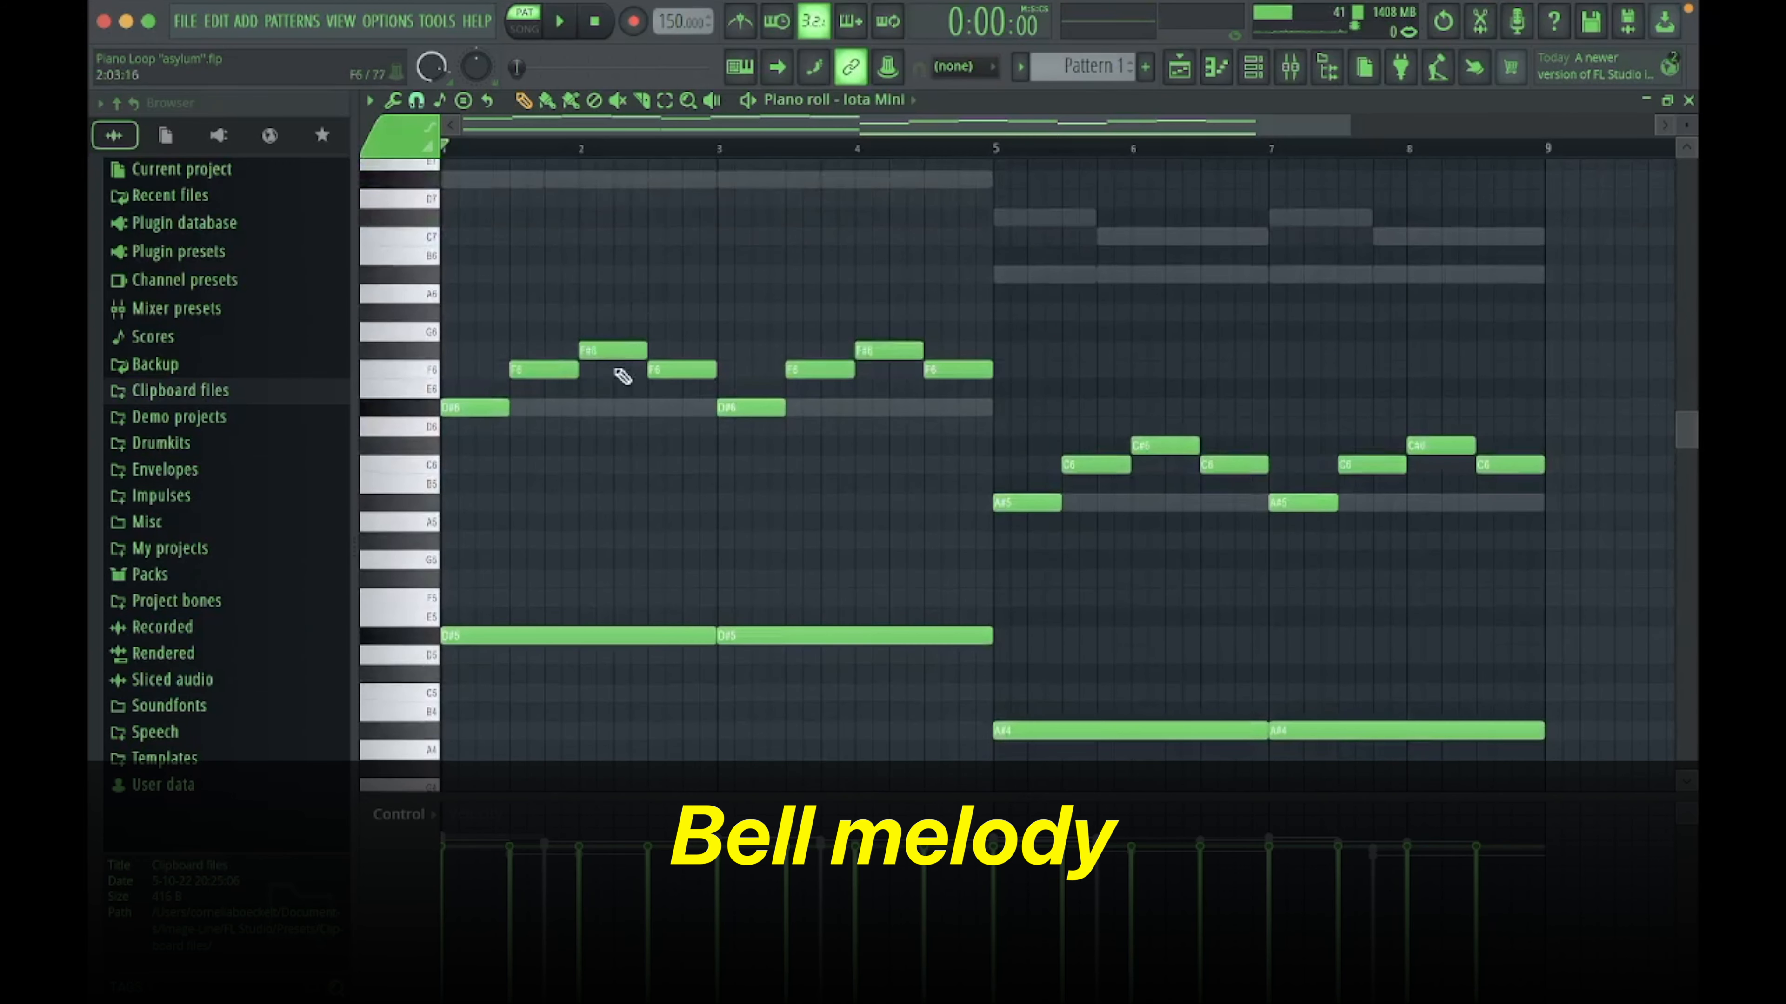
scroll(703, 451, down, 5)
scroll(785, 463, up, 6)
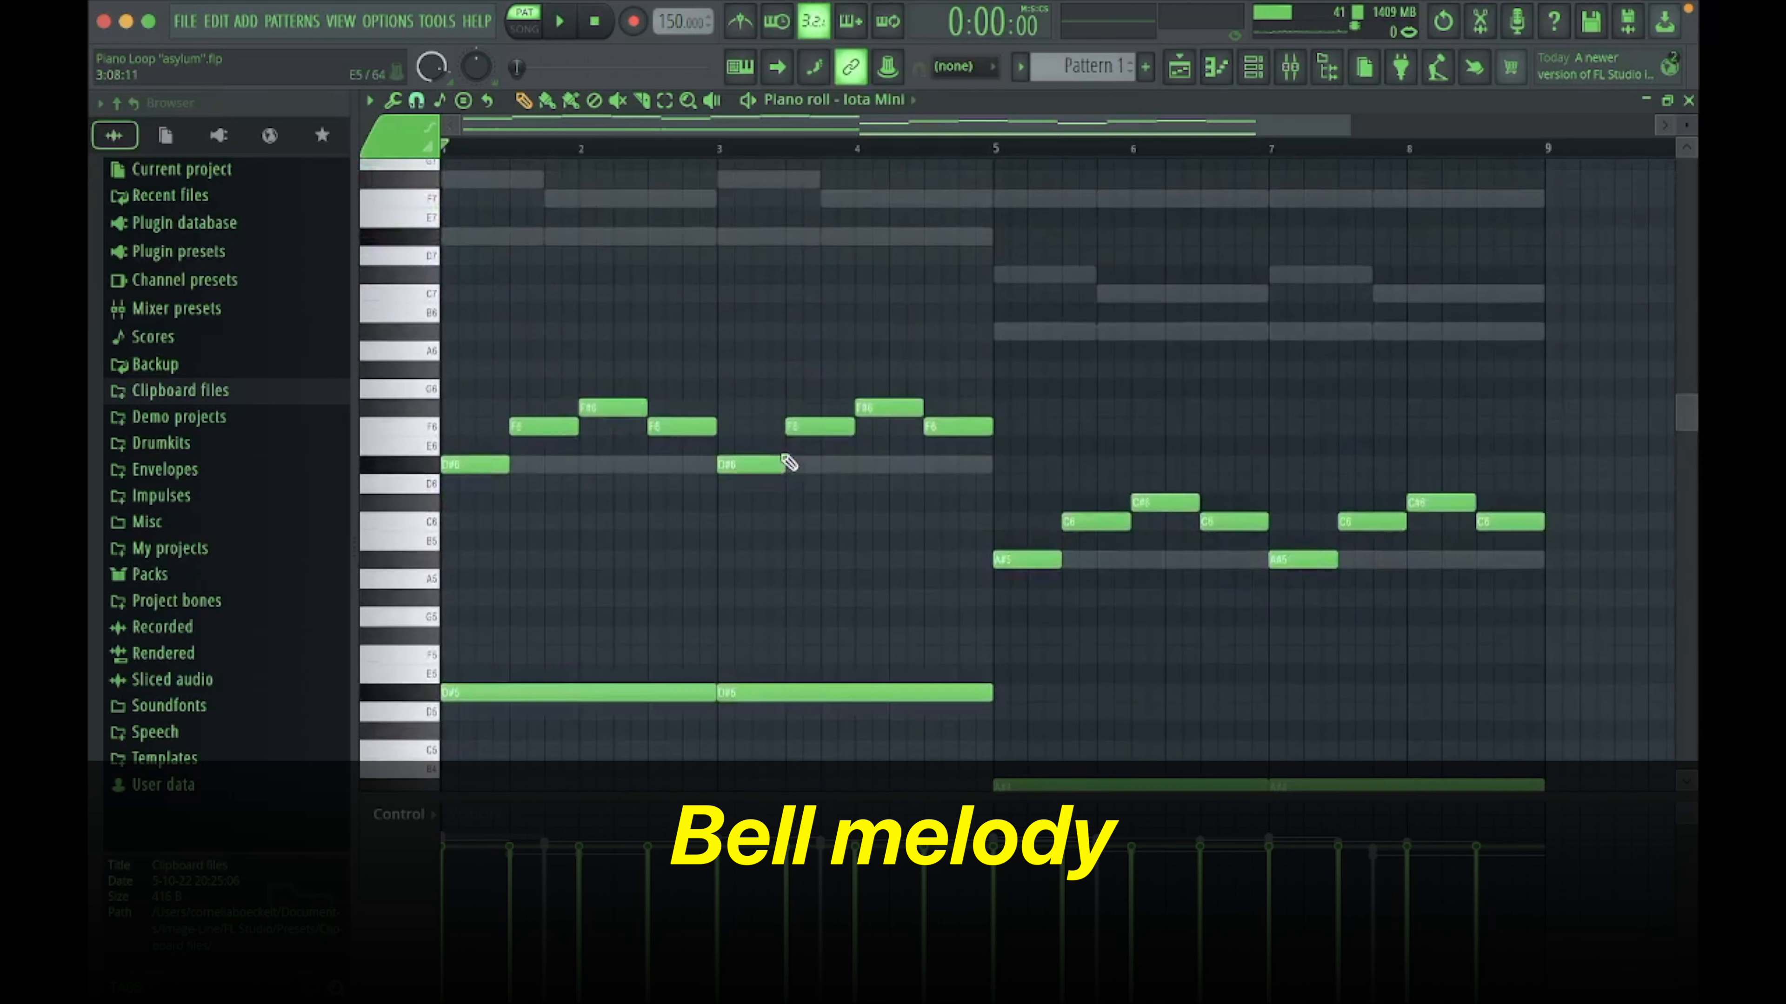
key(space)
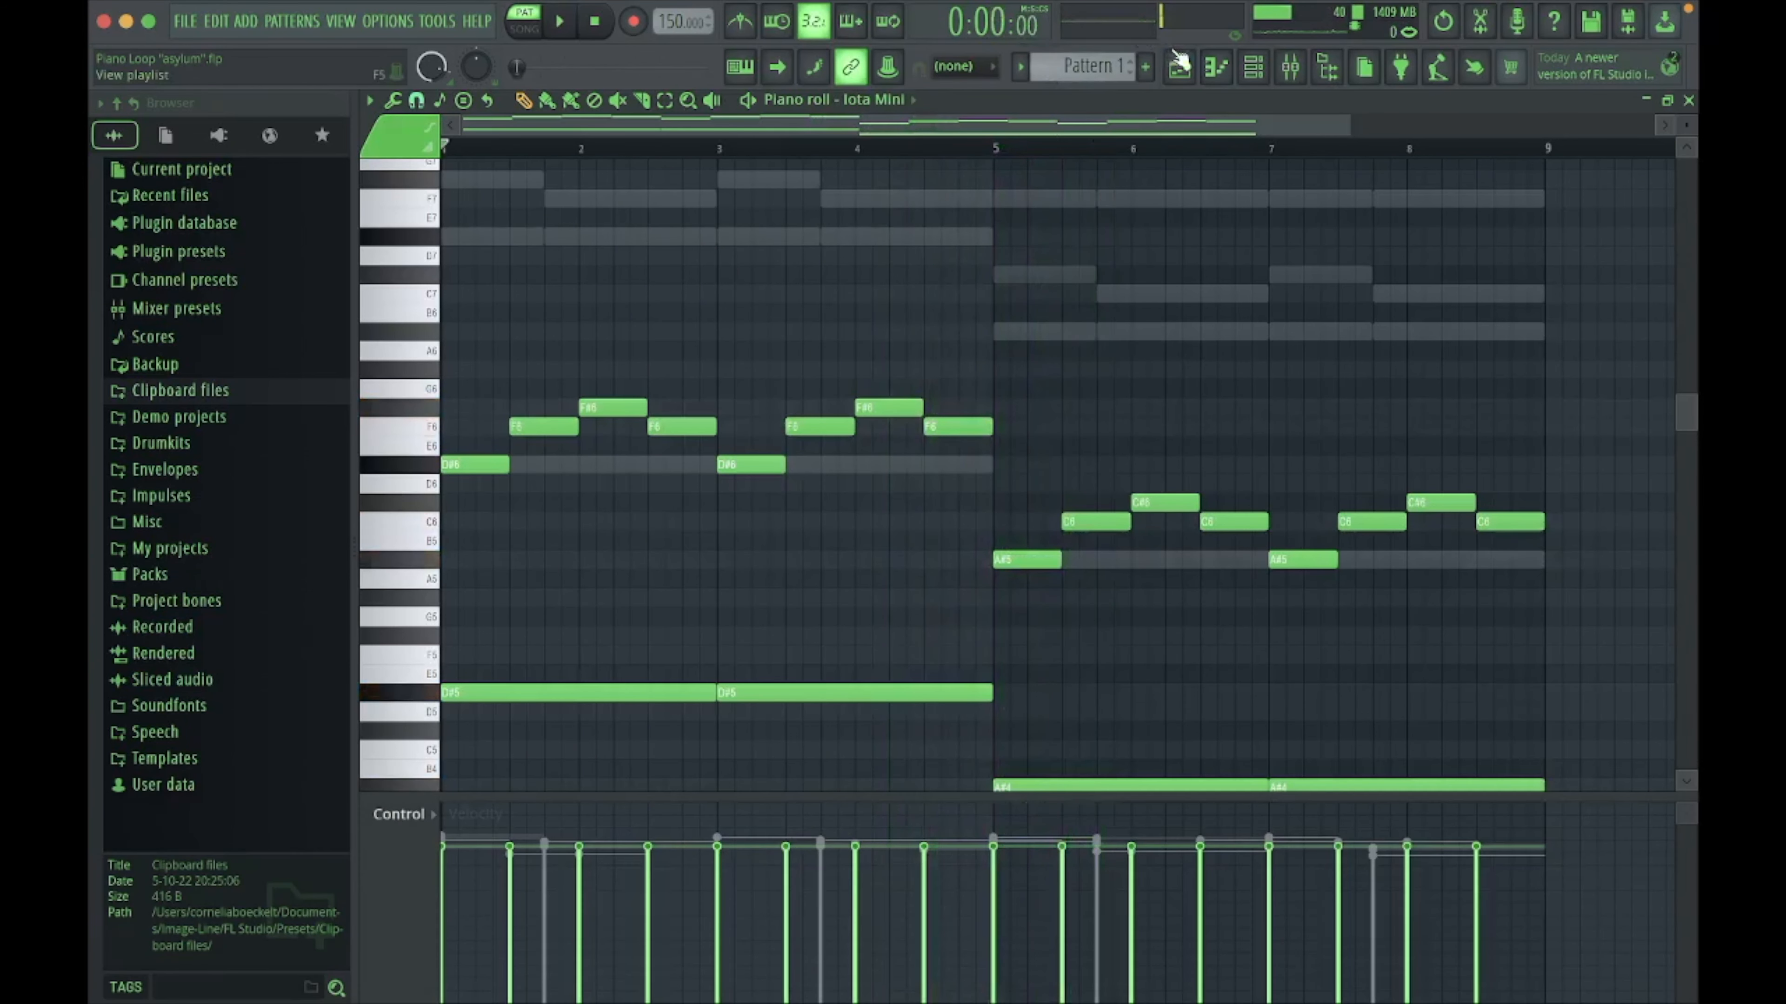
Return to the playlist and review the settings of the Pattern 1 #5 audio clip on Track 4.
click(1180, 67)
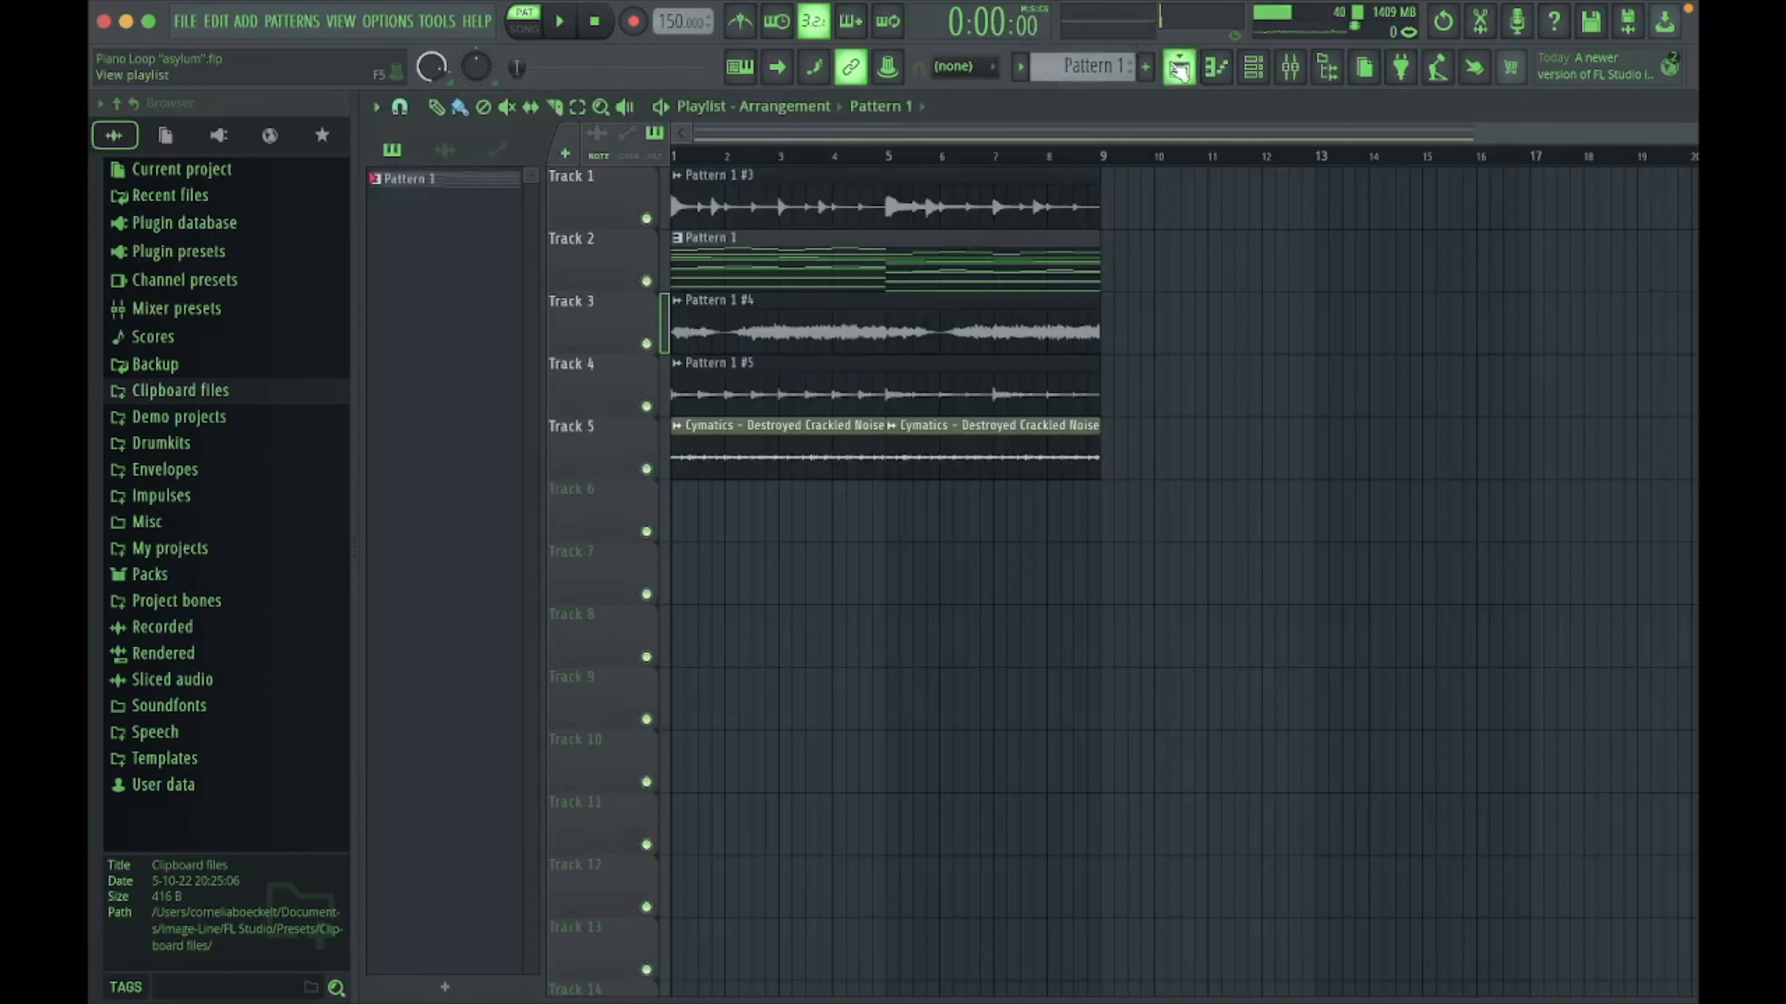
double_click(790, 387)
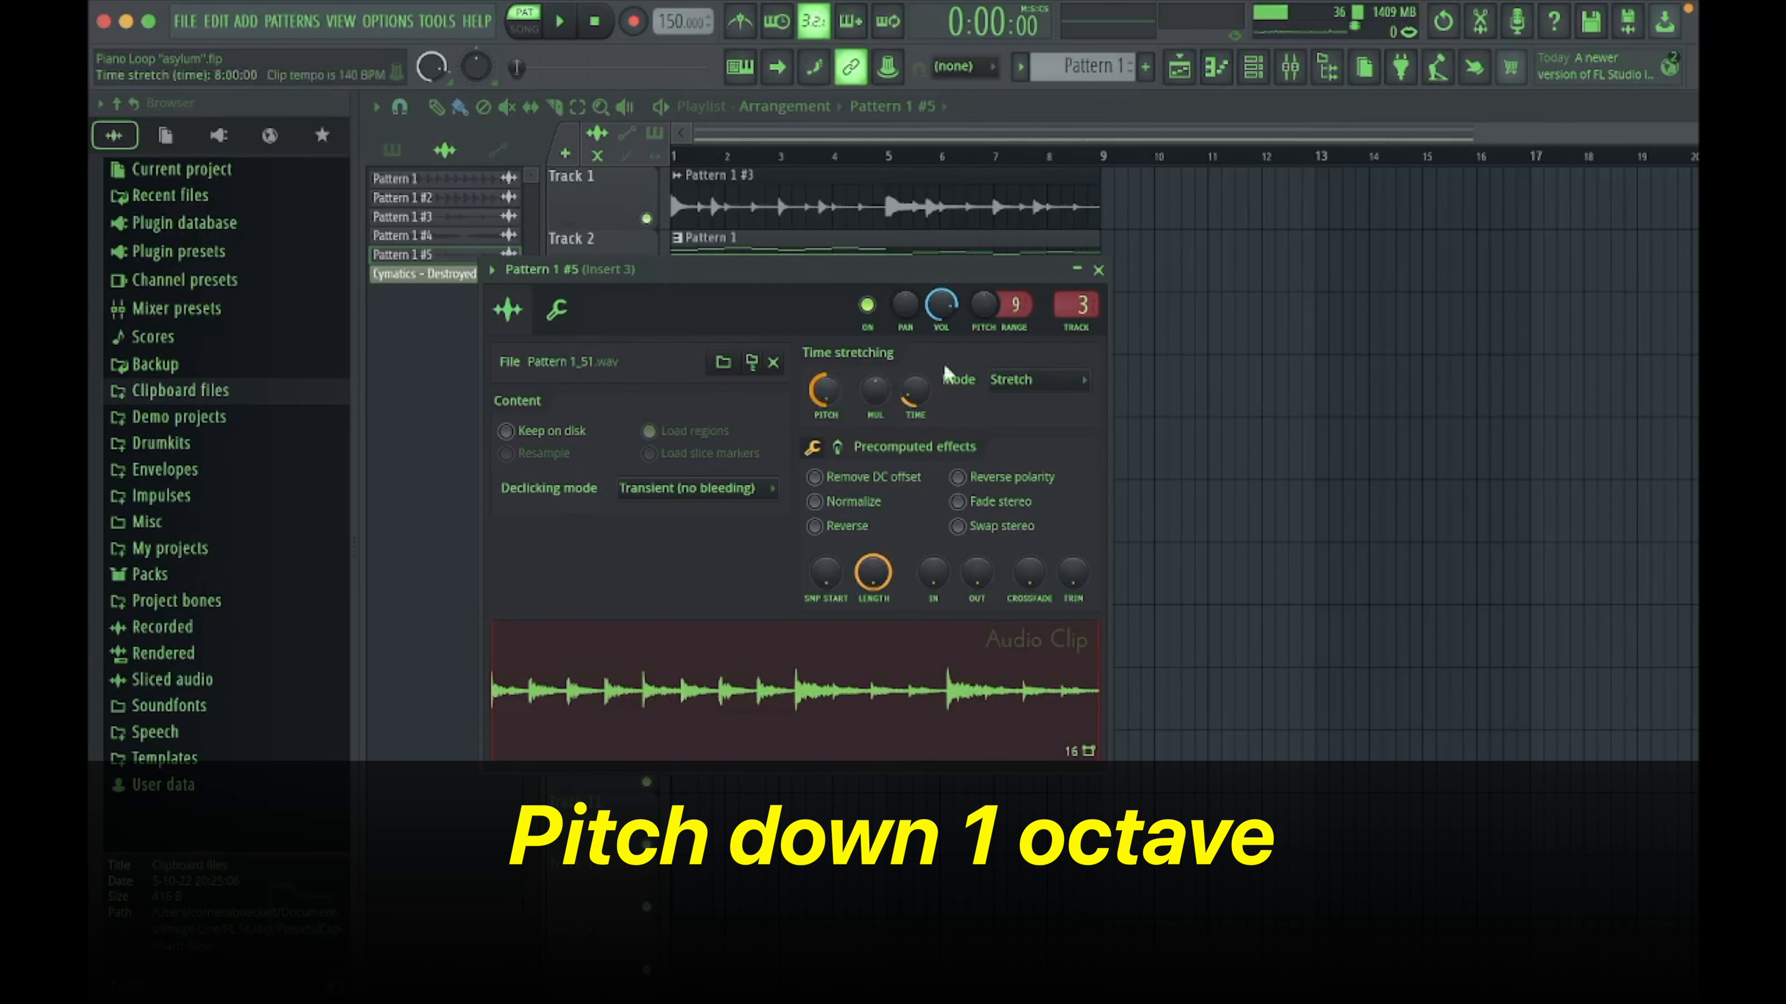
click(1098, 269)
Inspect both Fruity Parametric EQ 2 curves on Insert 3 in the mixer, closing each window after viewing it.
click(1290, 67)
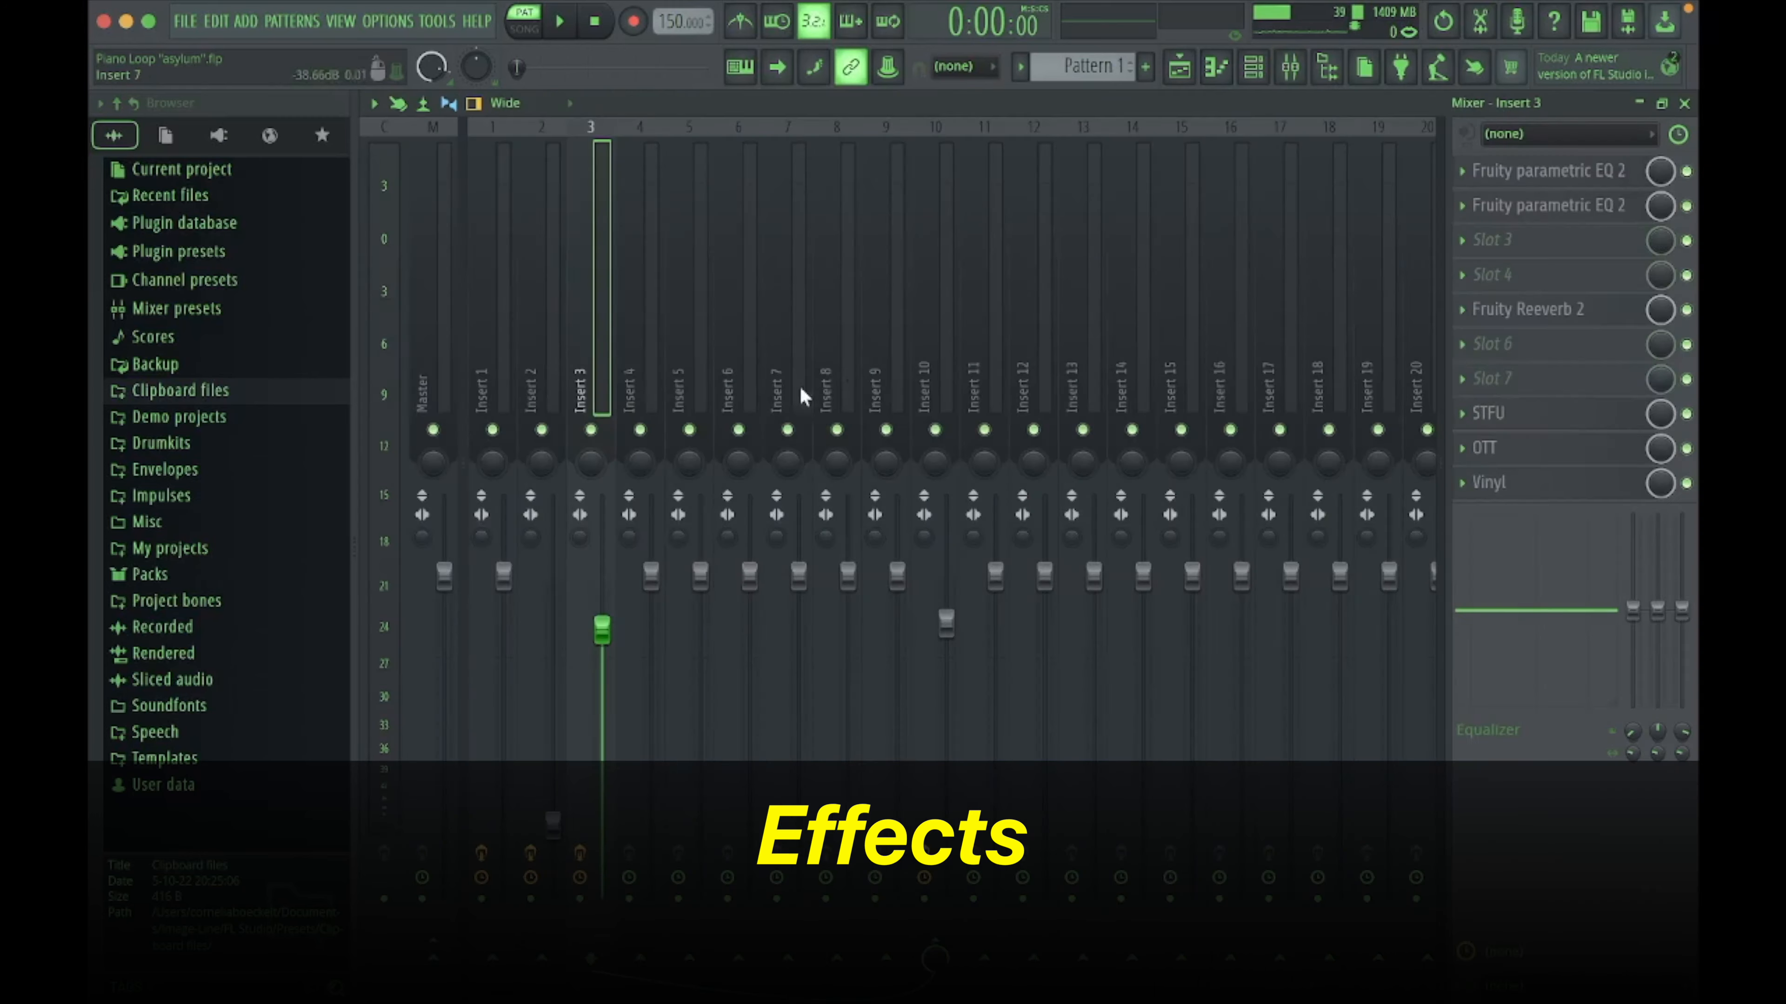
click(1595, 173)
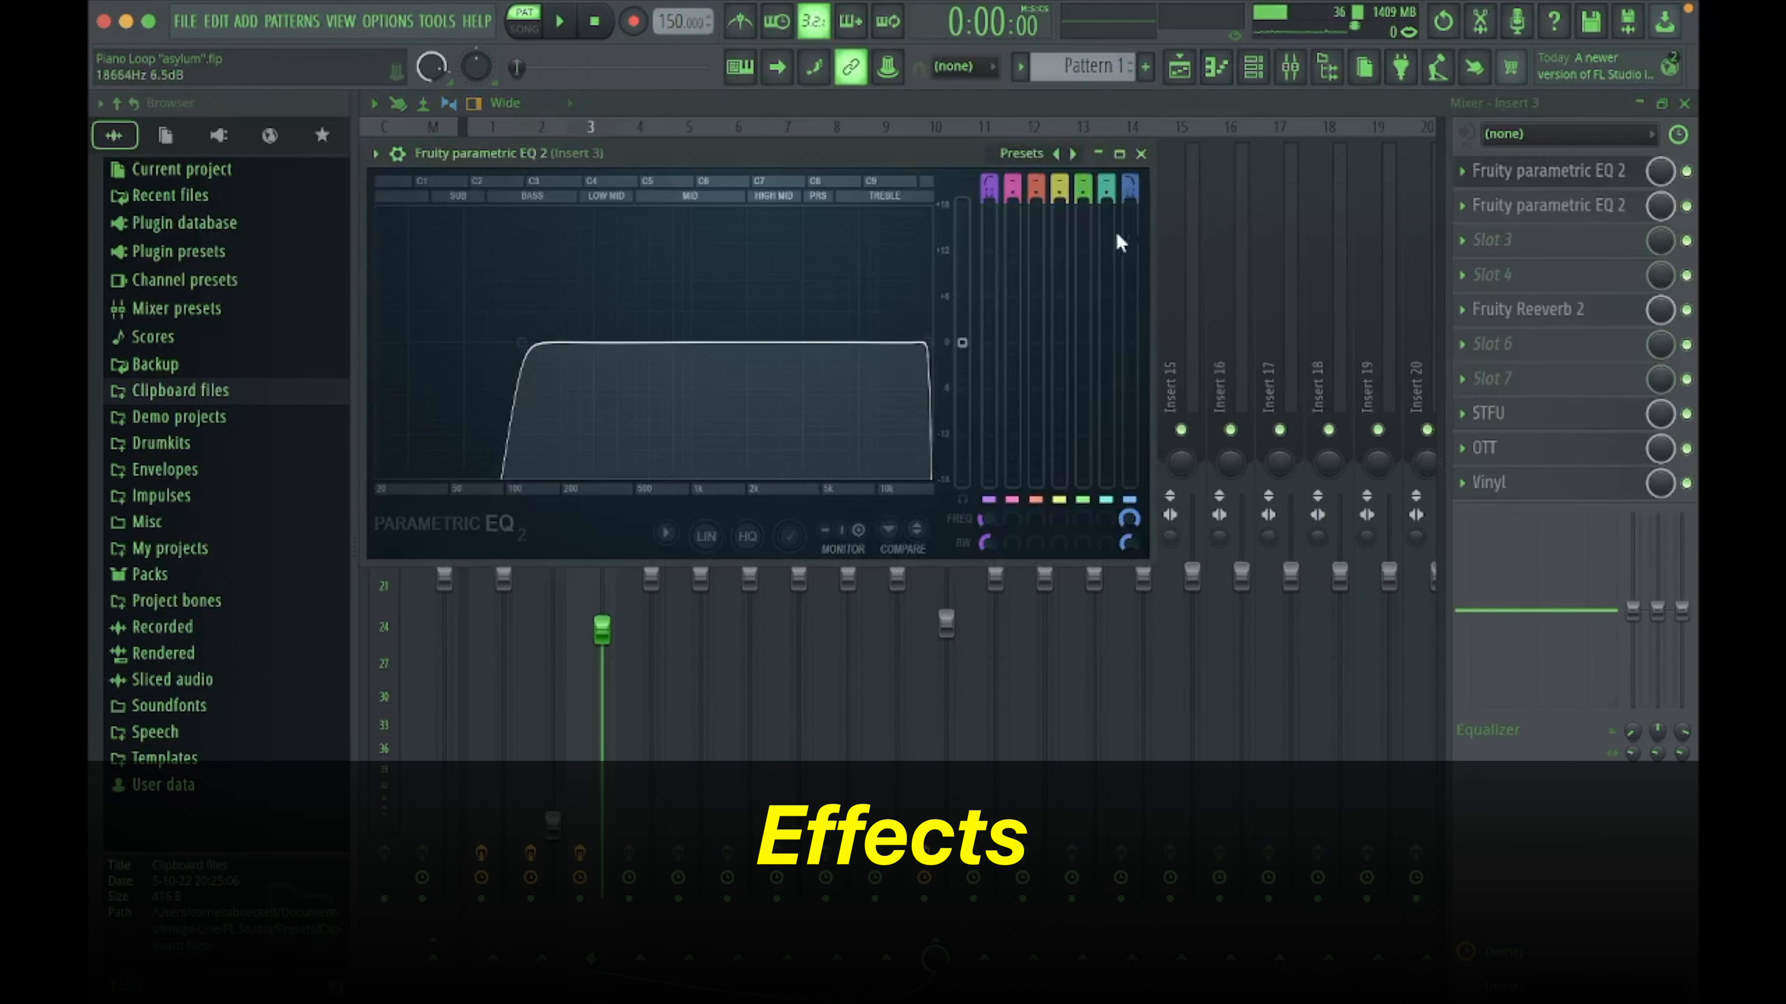
click(1140, 153)
click(1505, 205)
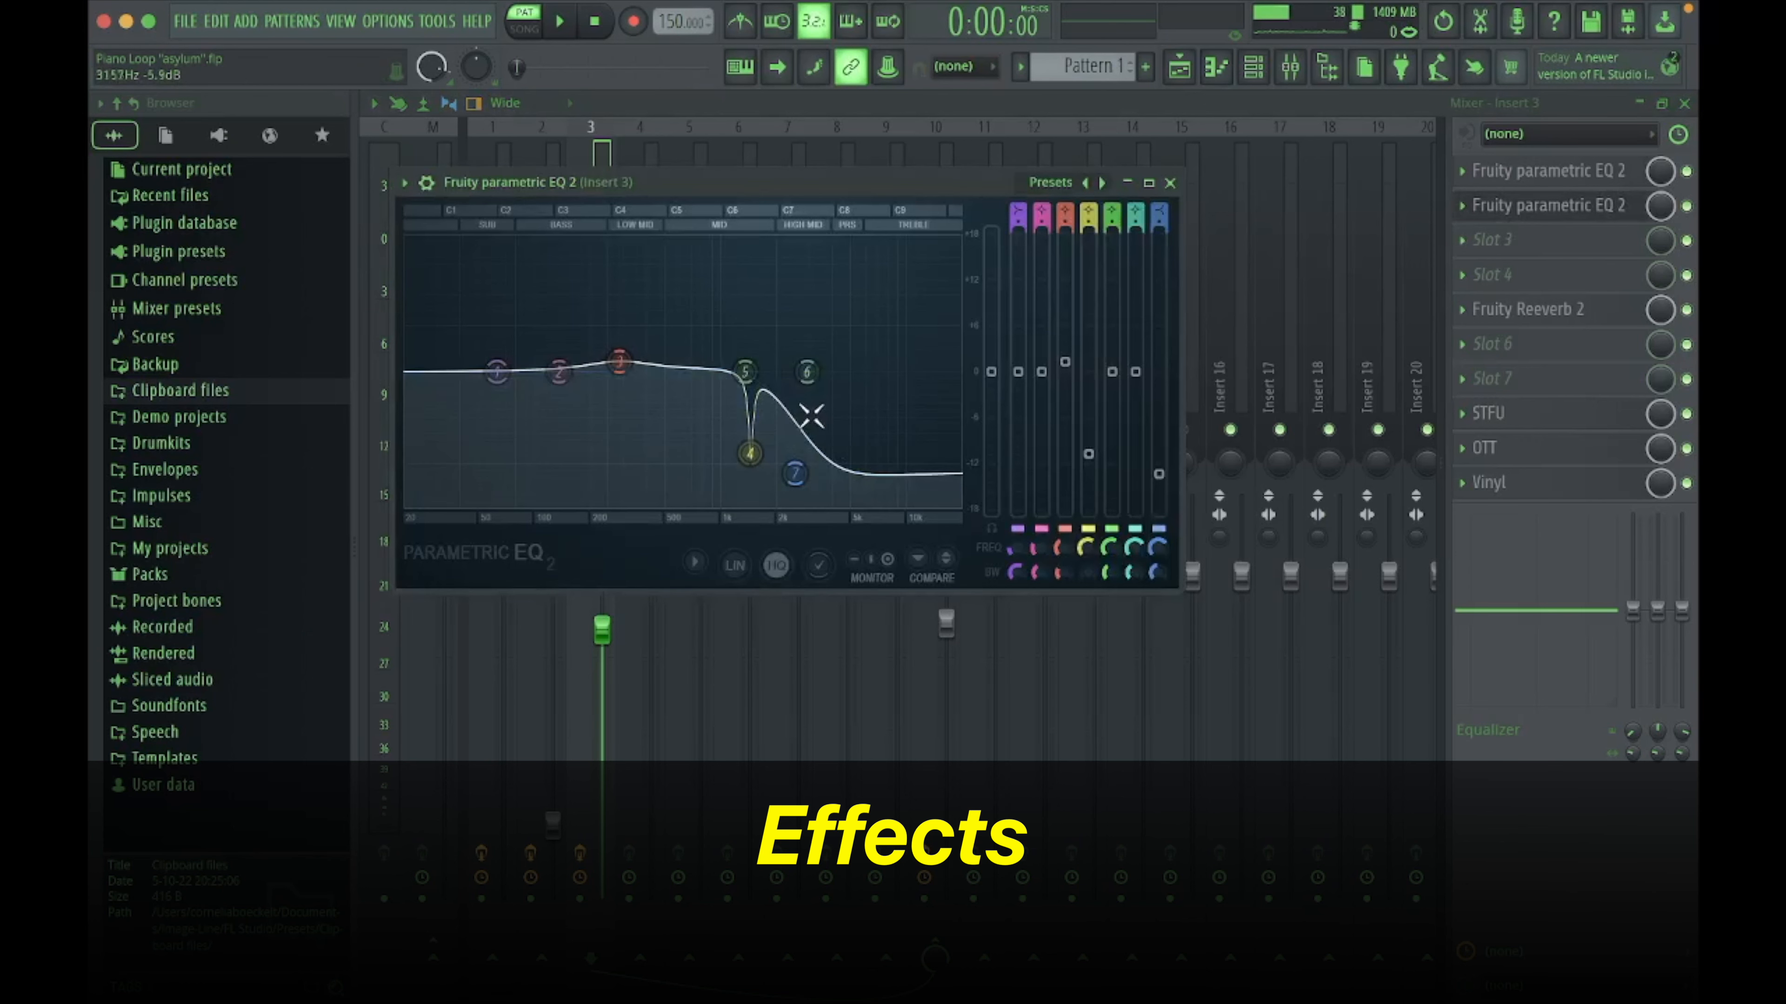
click(1170, 182)
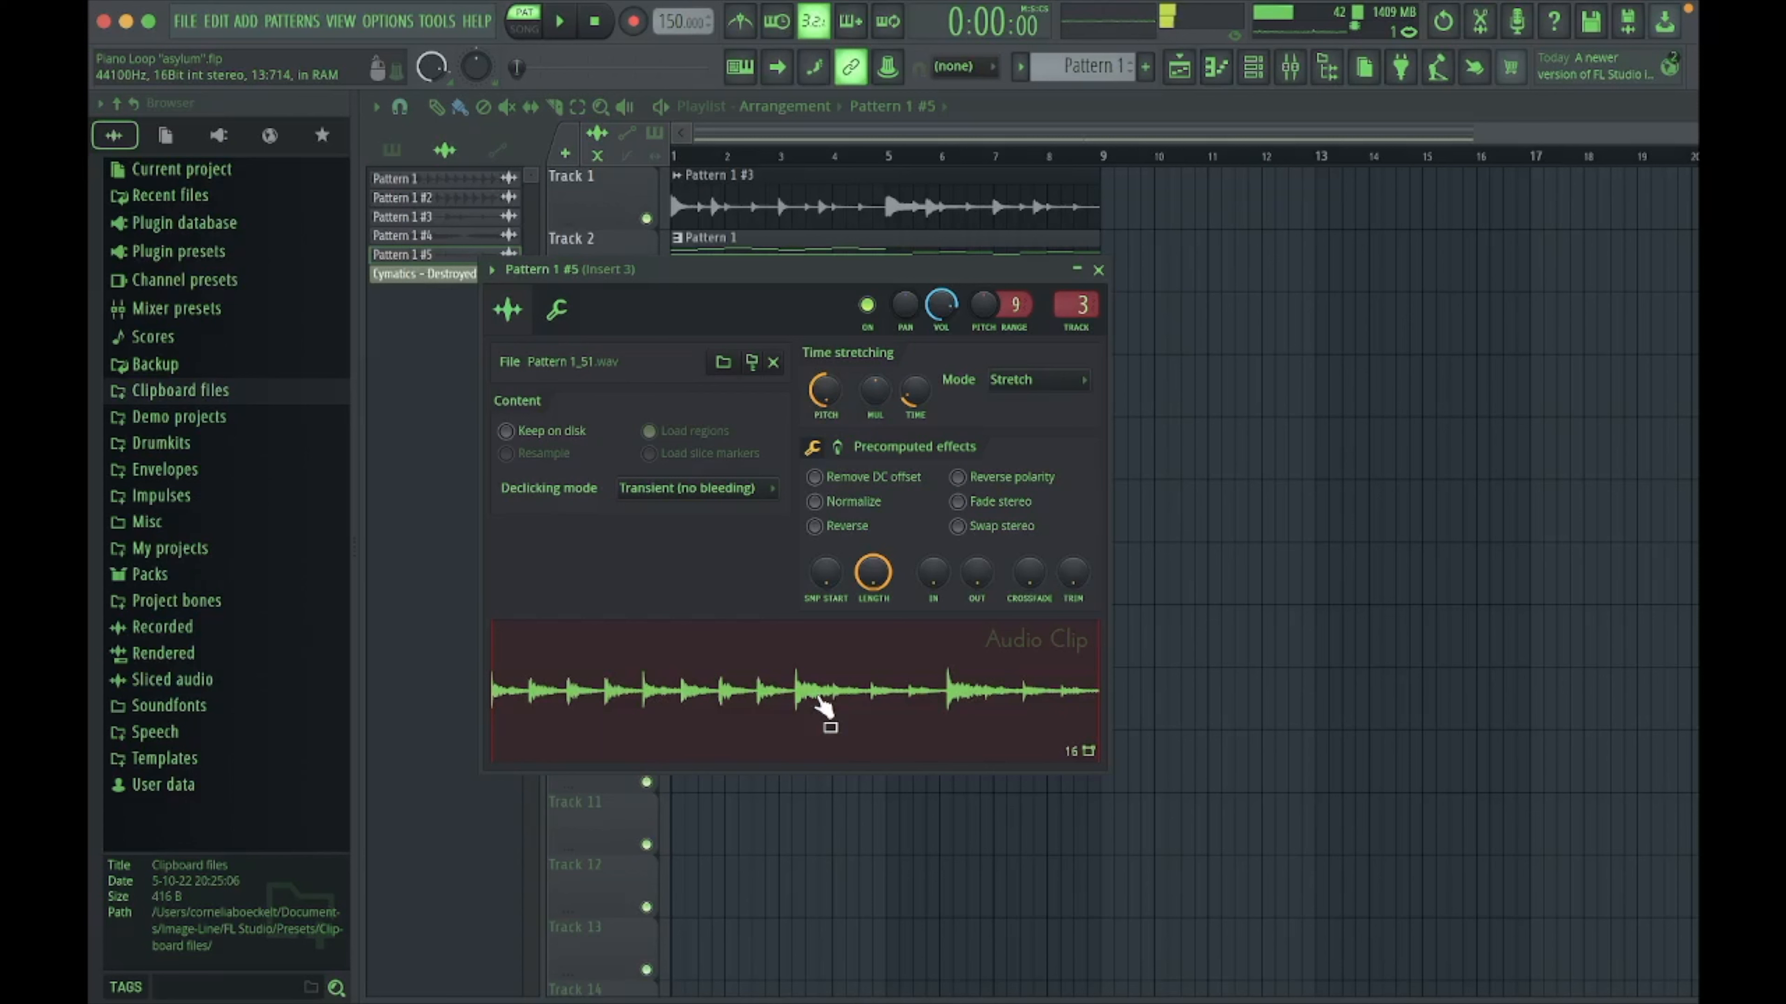
key(super+s)
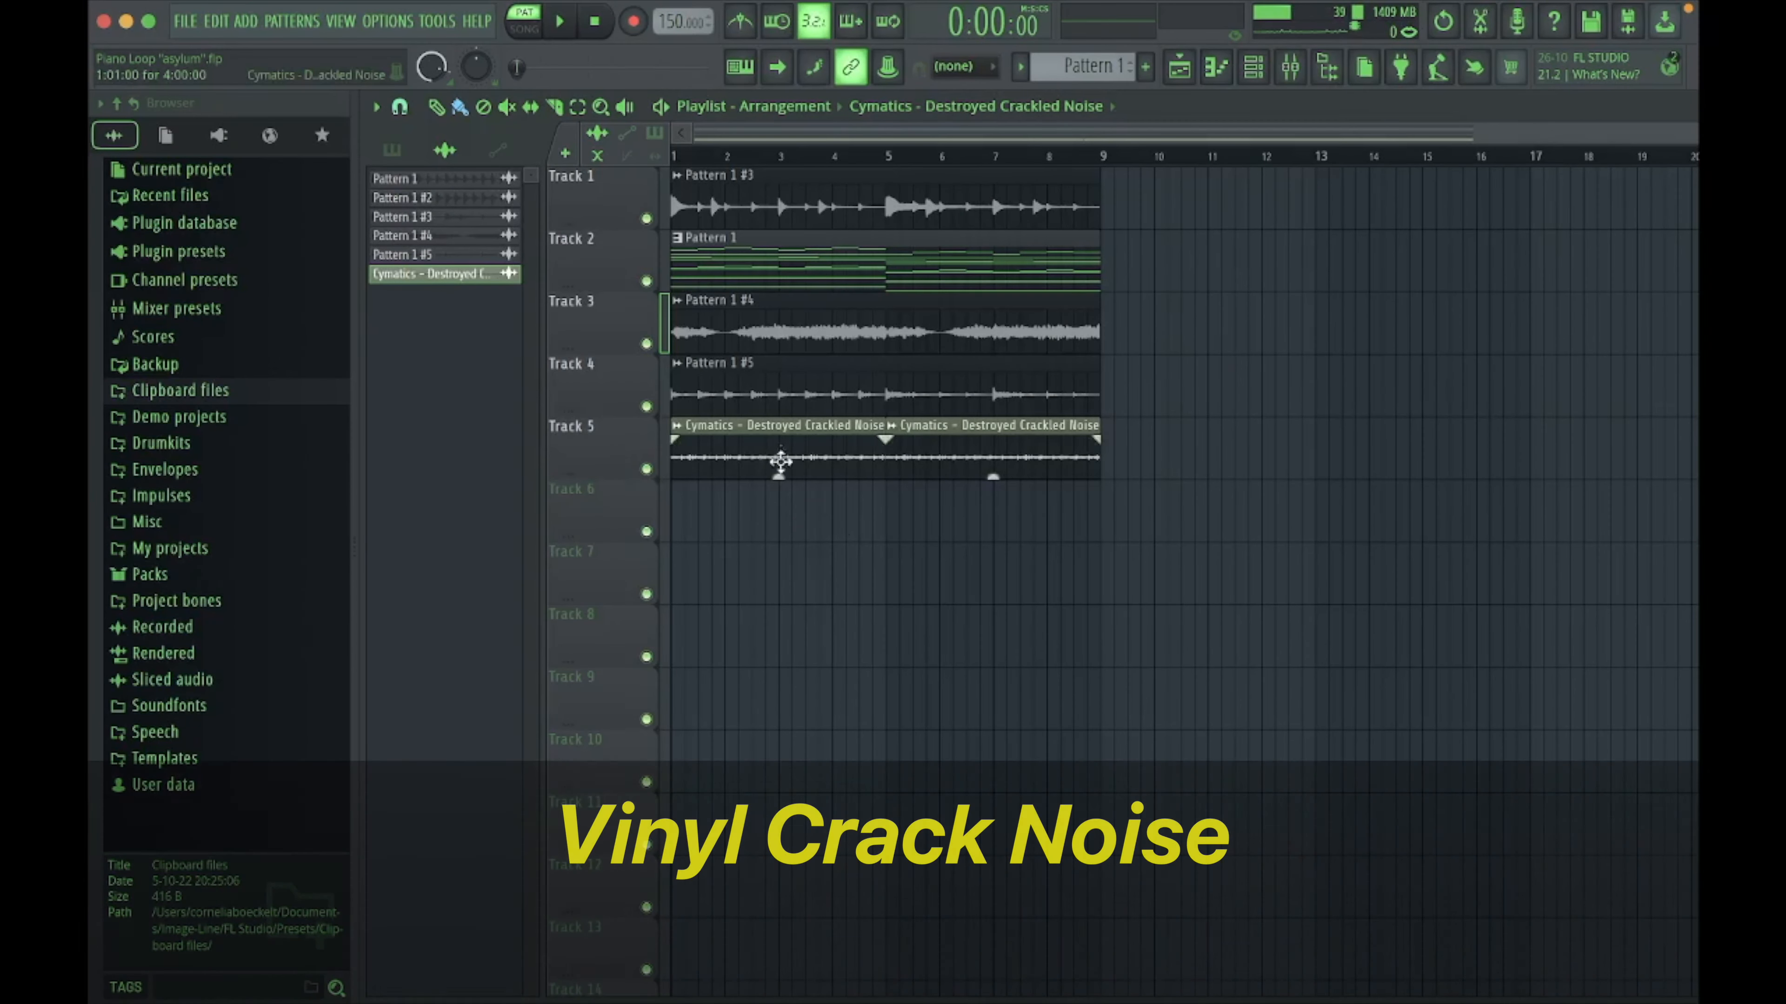
Inspect the Fruity Parametric EQ 2 on Insert 10, used for the crackled noise, and close it.
click(1292, 68)
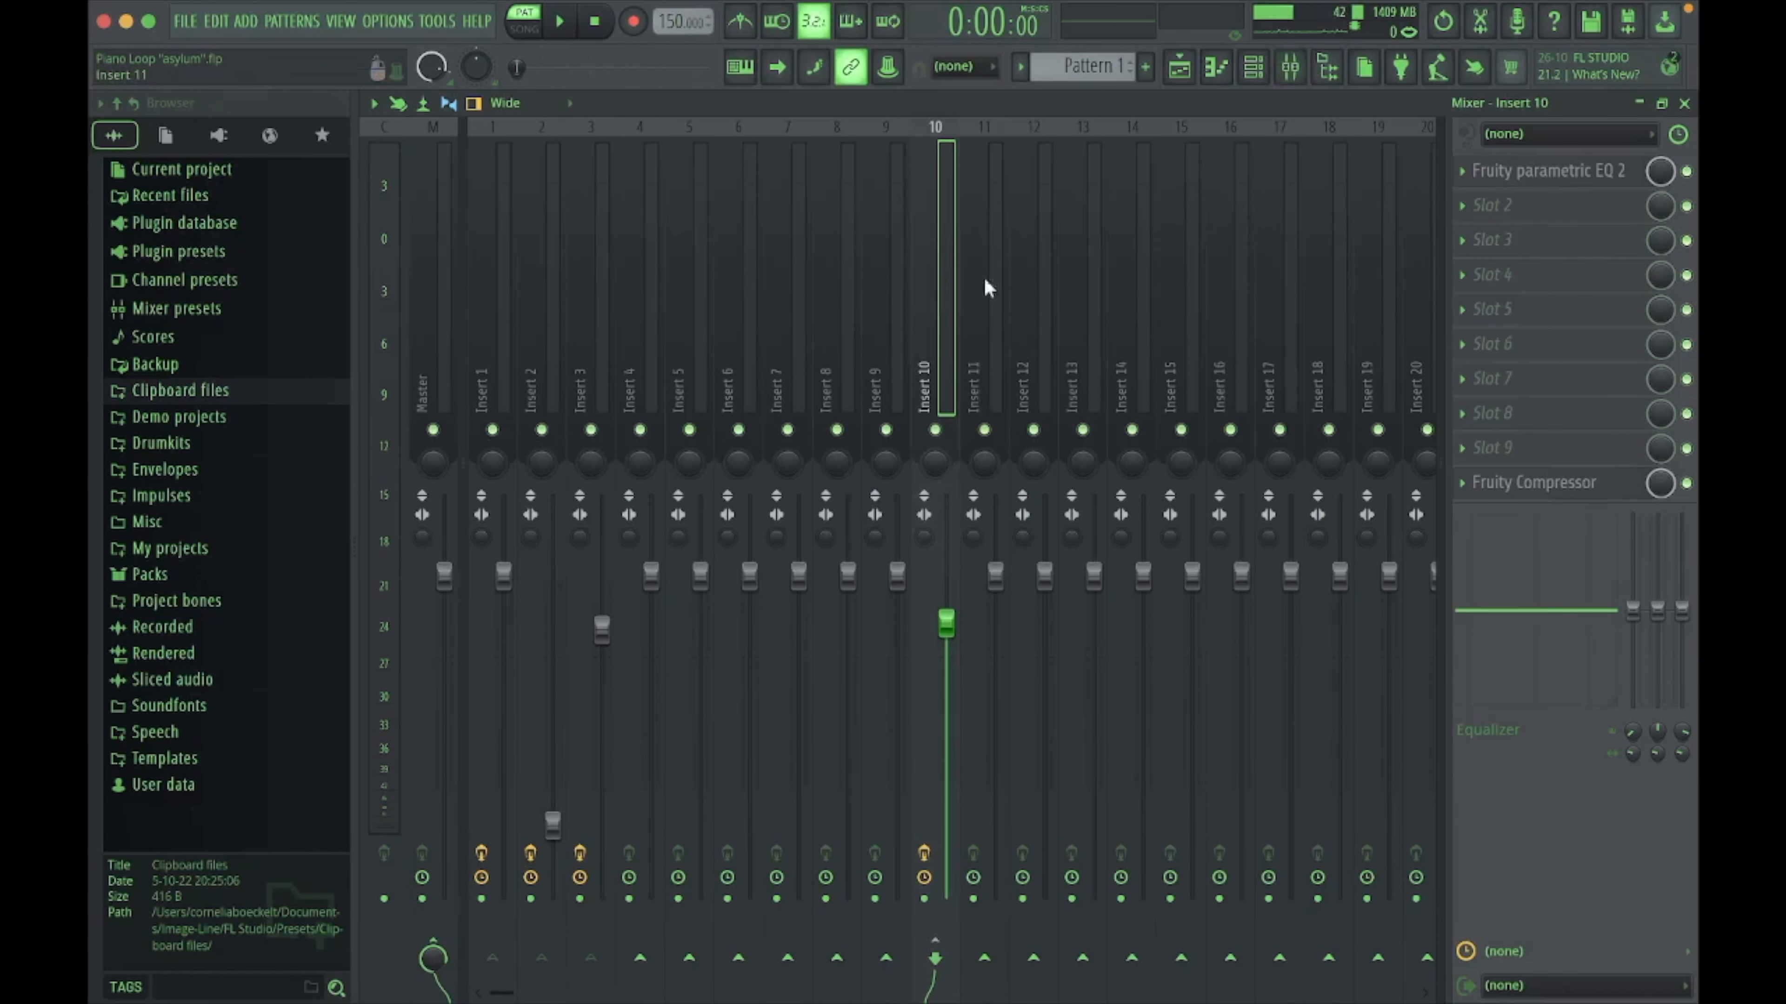
click(1512, 172)
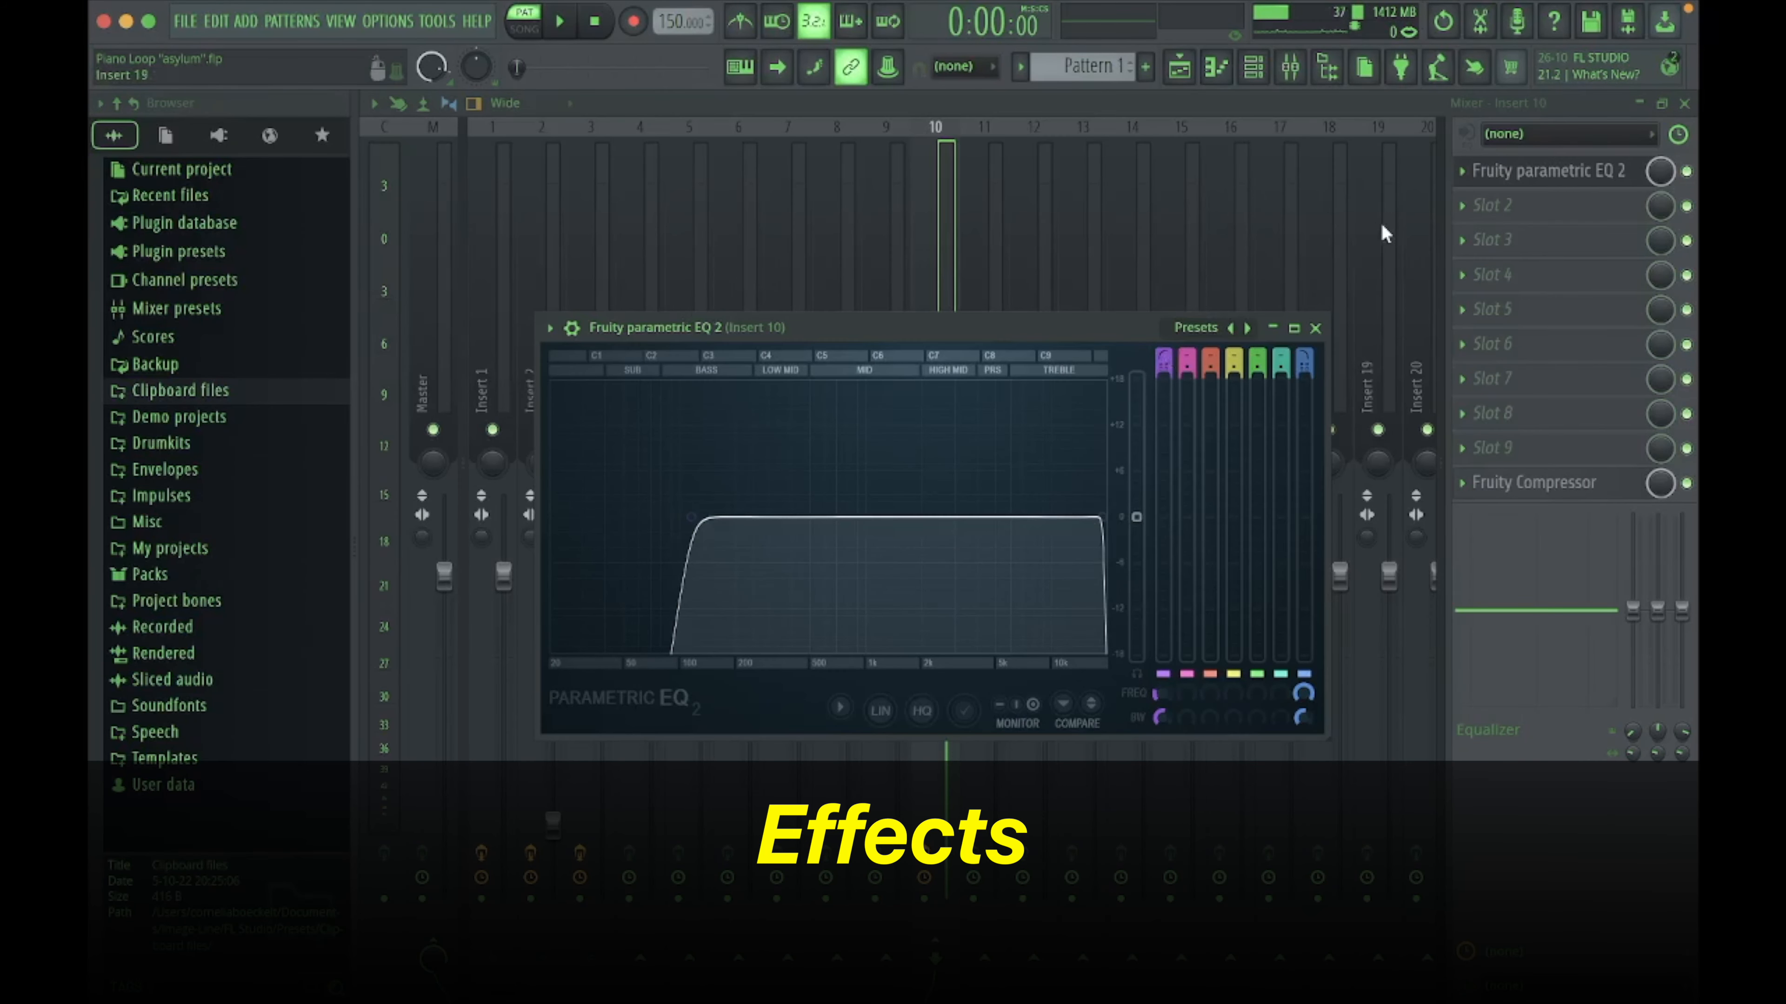
click(1314, 329)
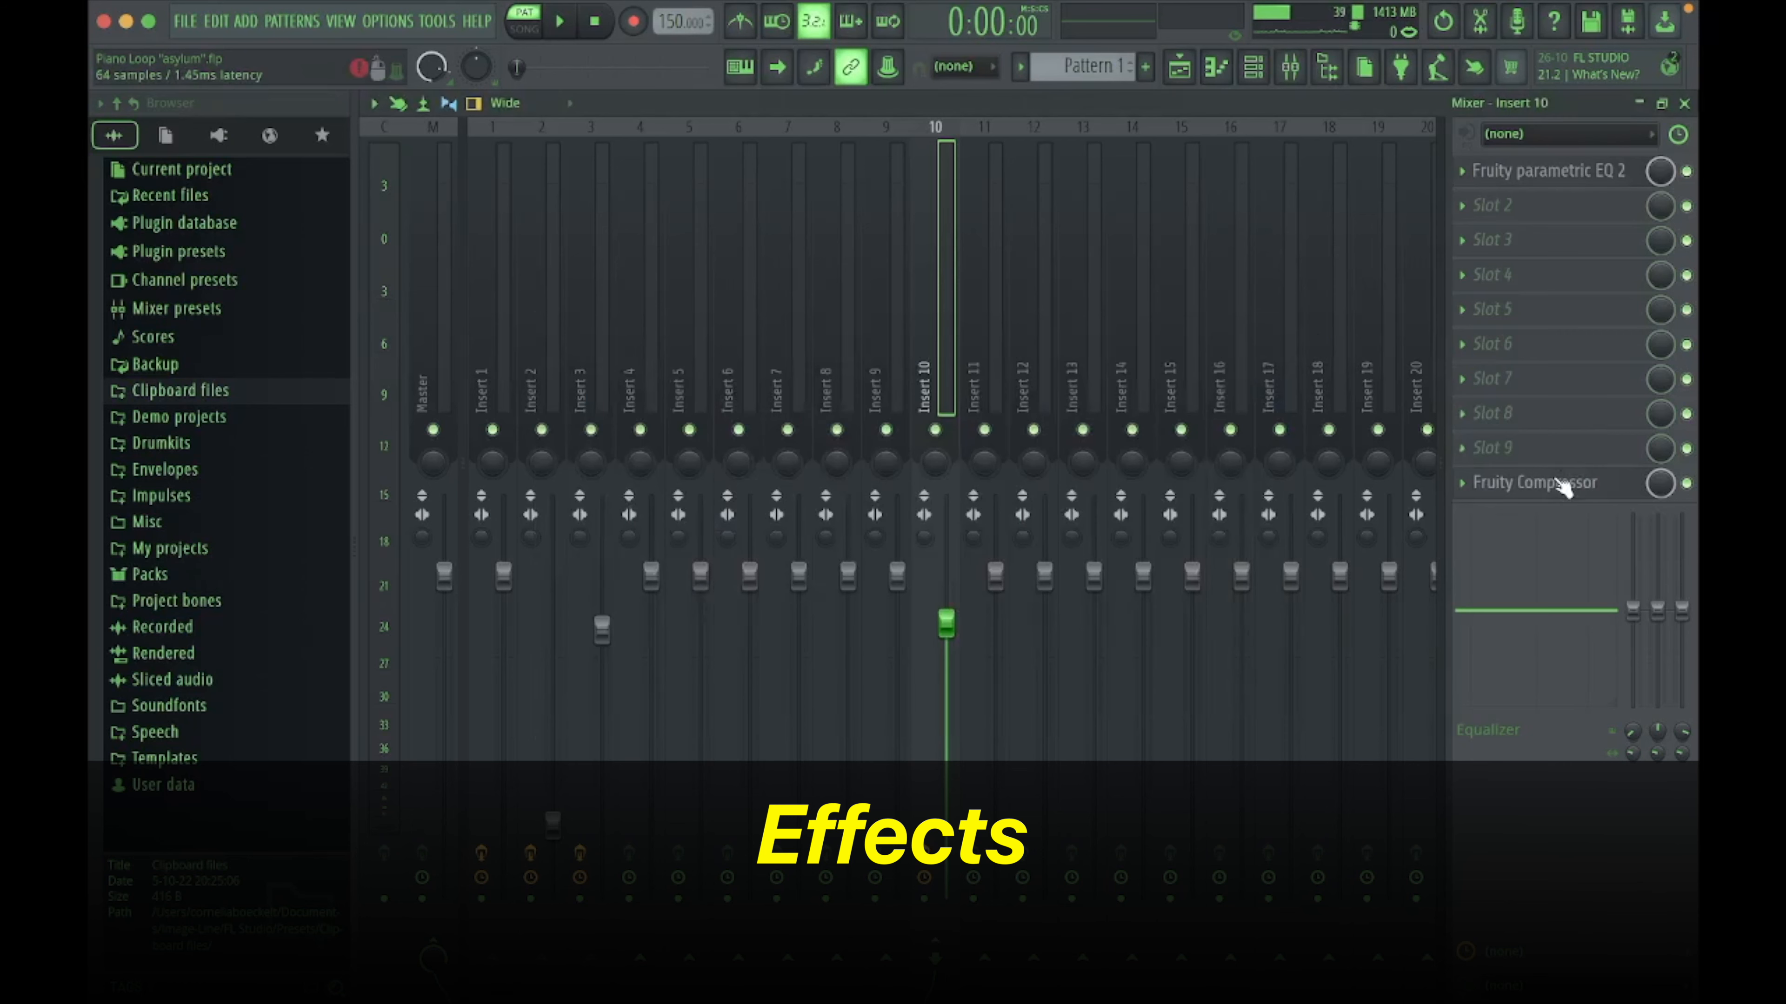
Return to the playlist and play the full arrangement in song mode.
click(1179, 68)
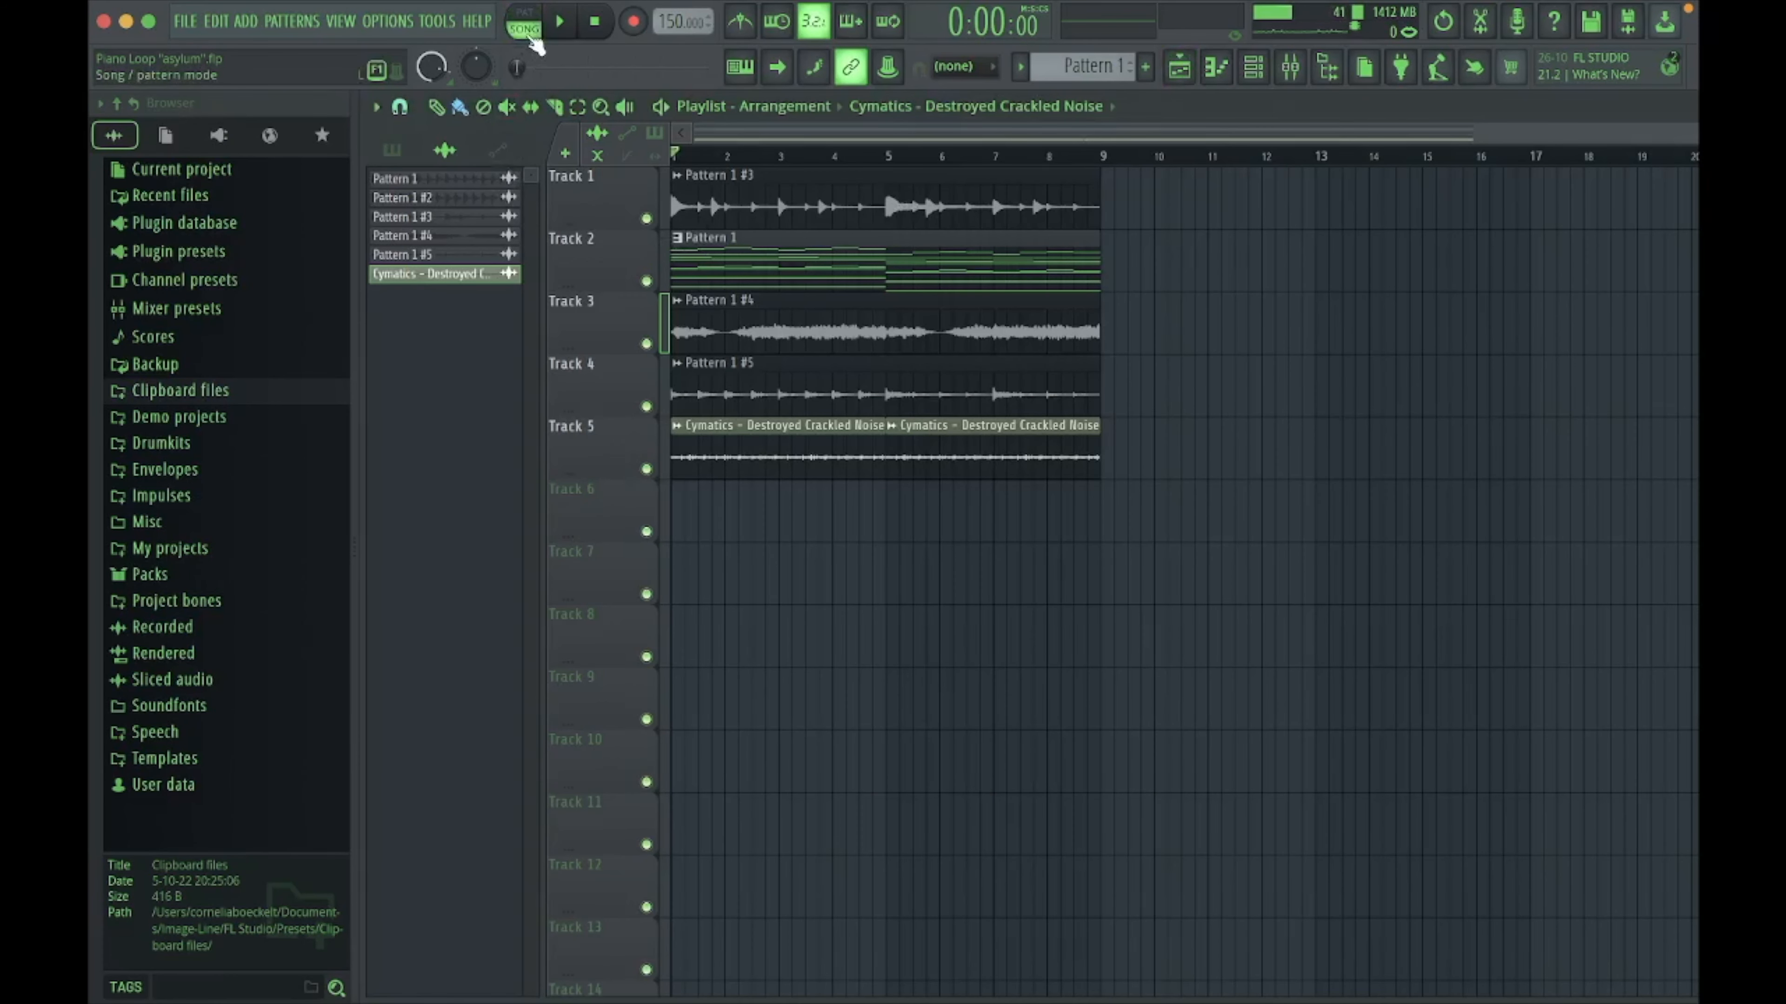
key(space)
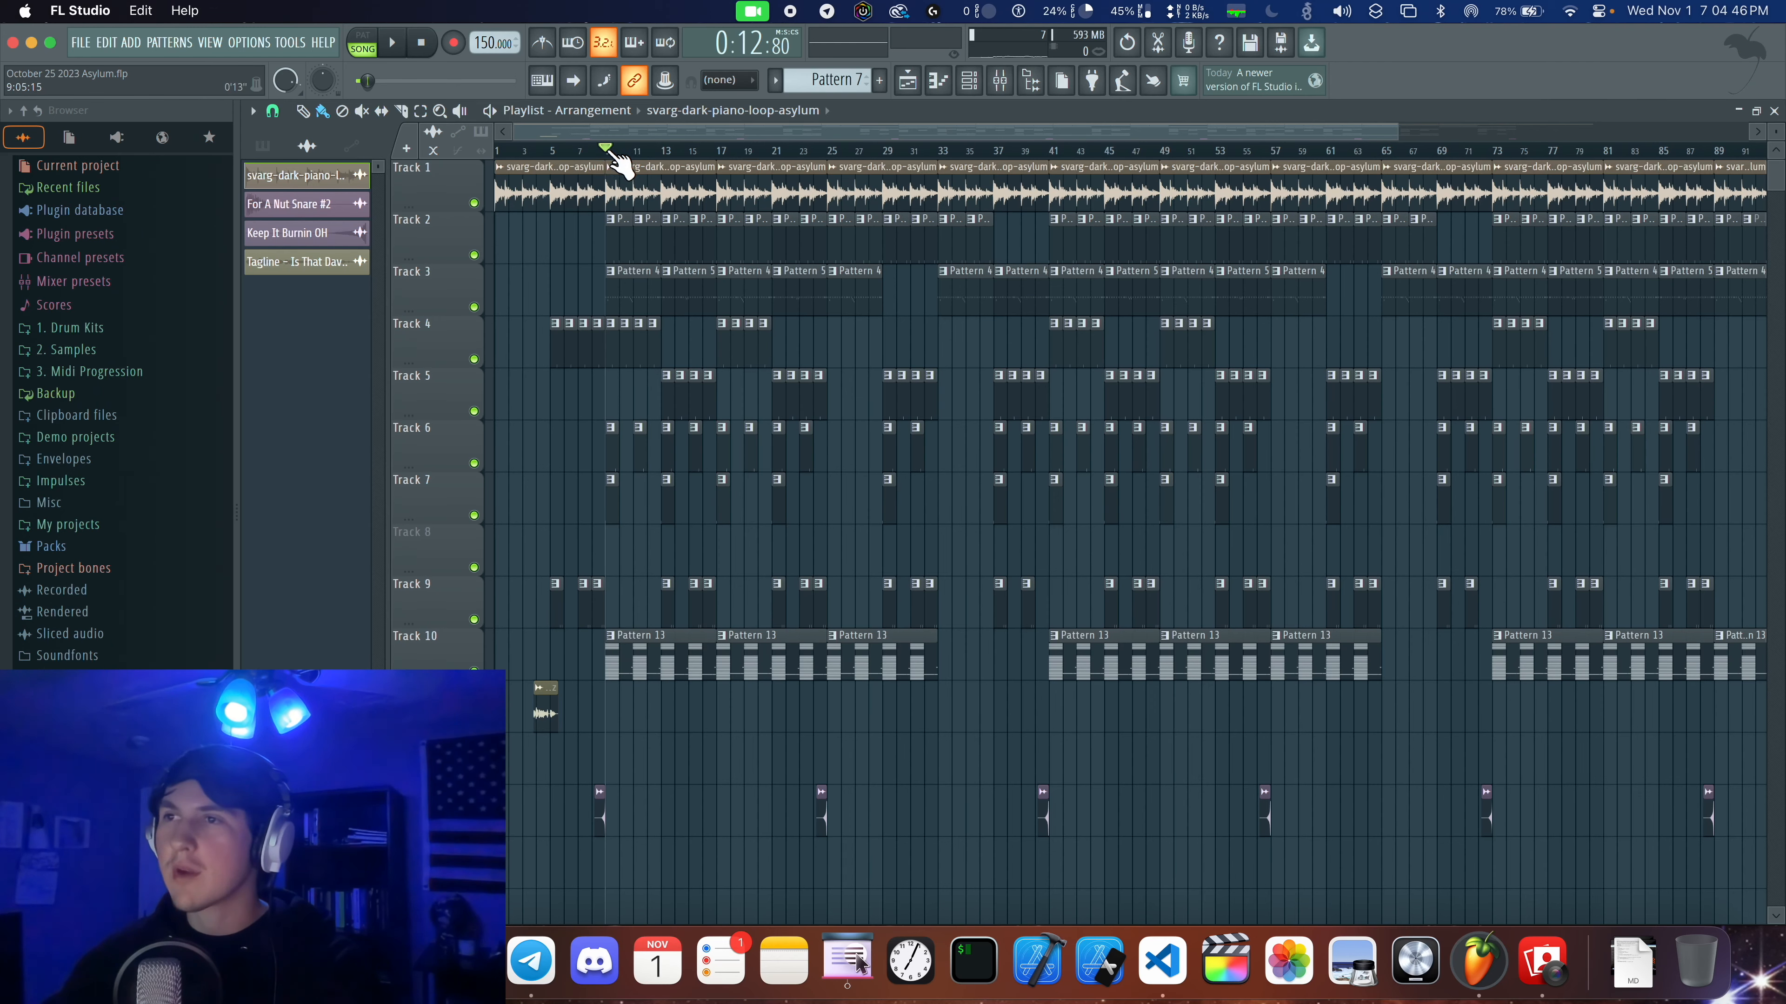
Select bars 9 to 33 in the Asylum beat's playlist, solo Track 1, and play the piano loop.
drag(609, 152, 931, 160)
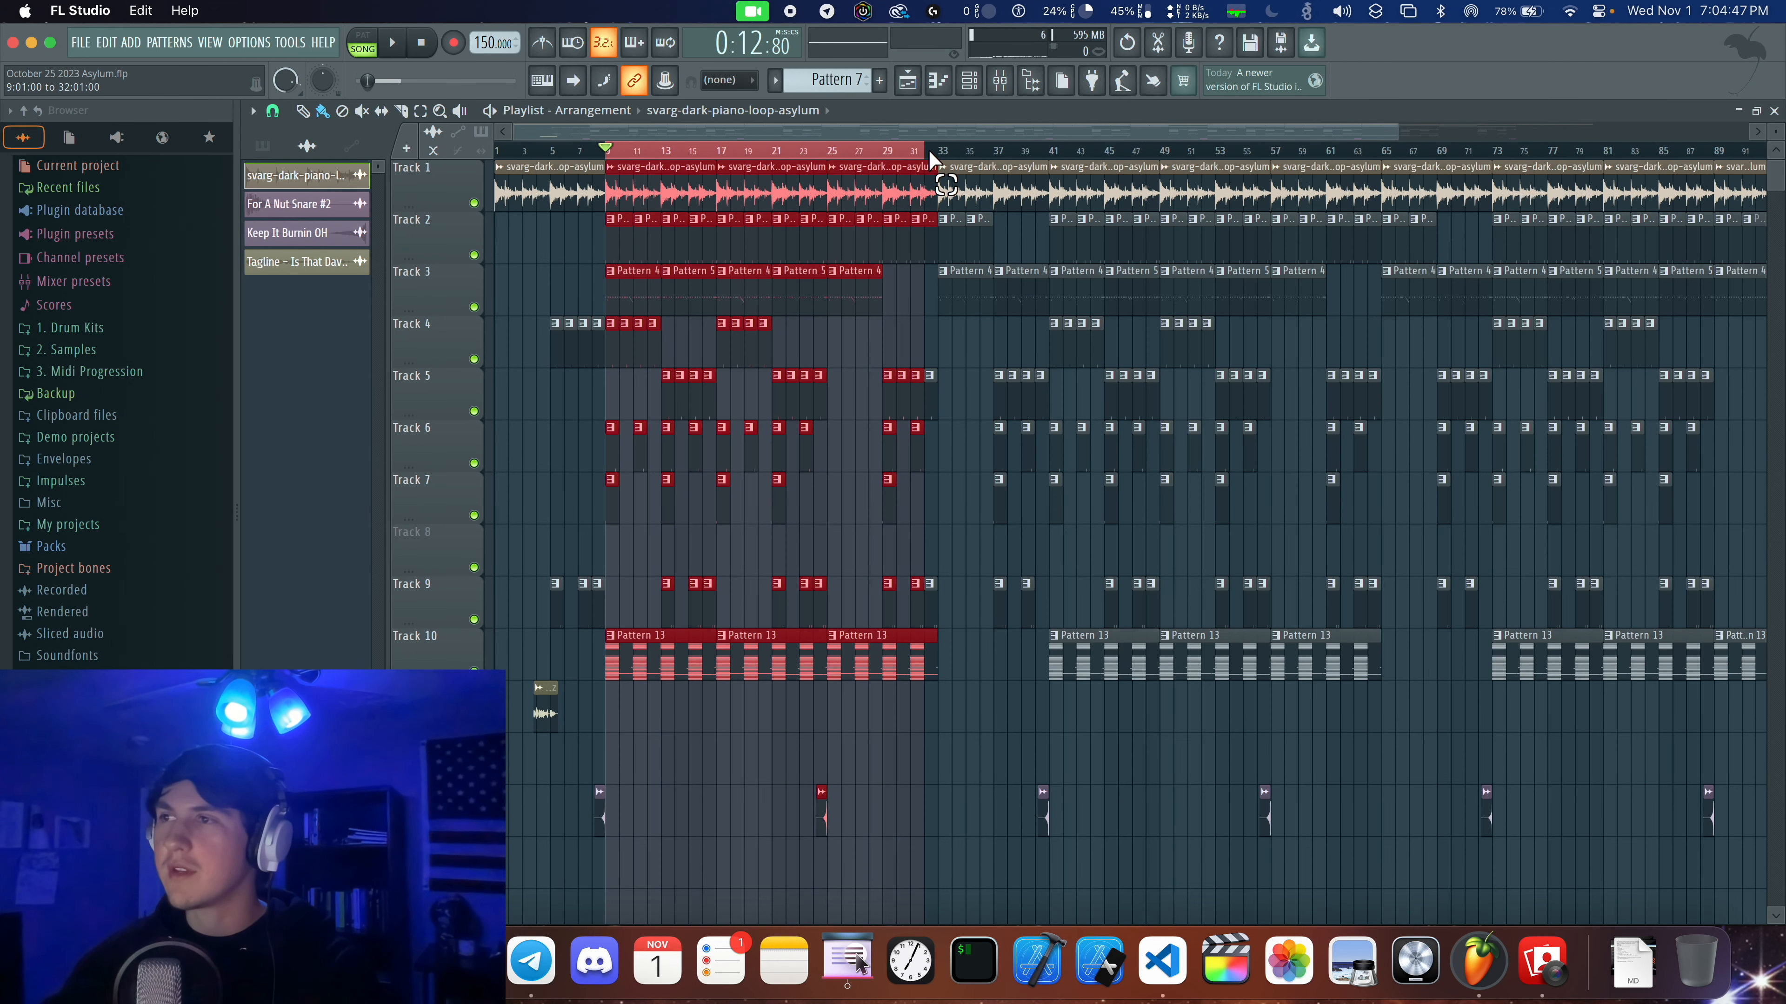
scroll(583, 246, up, 2)
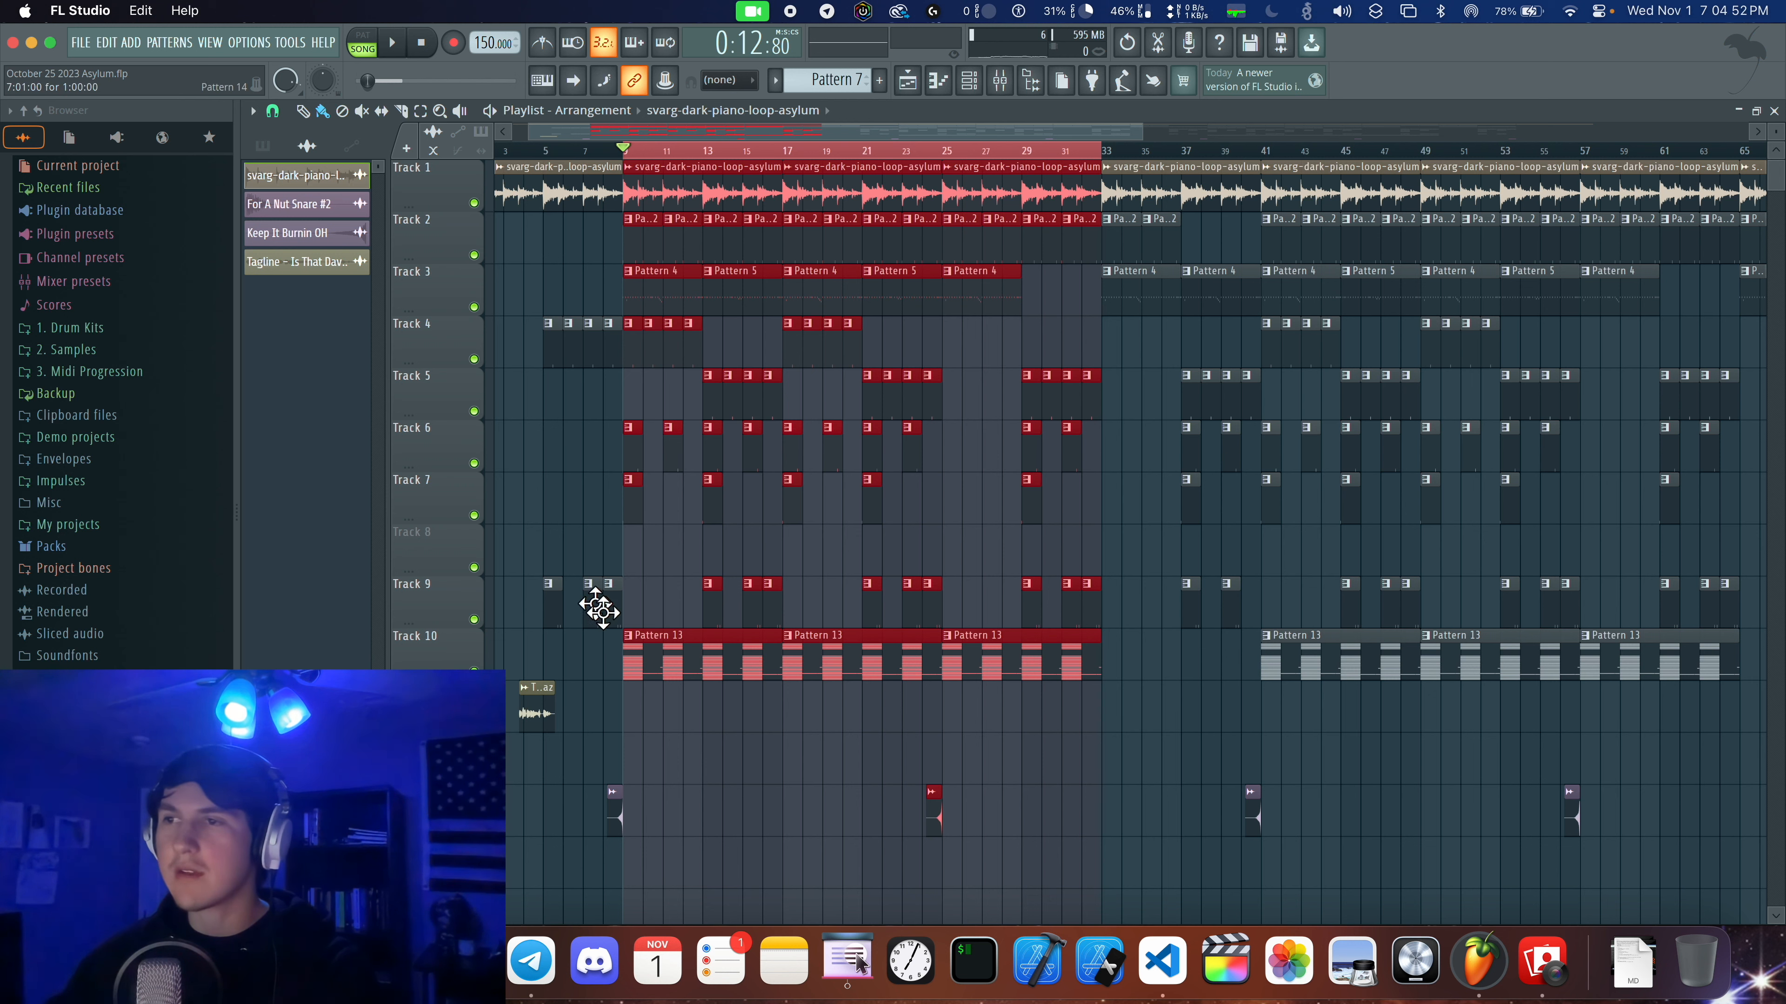
ctrl+click(474, 203)
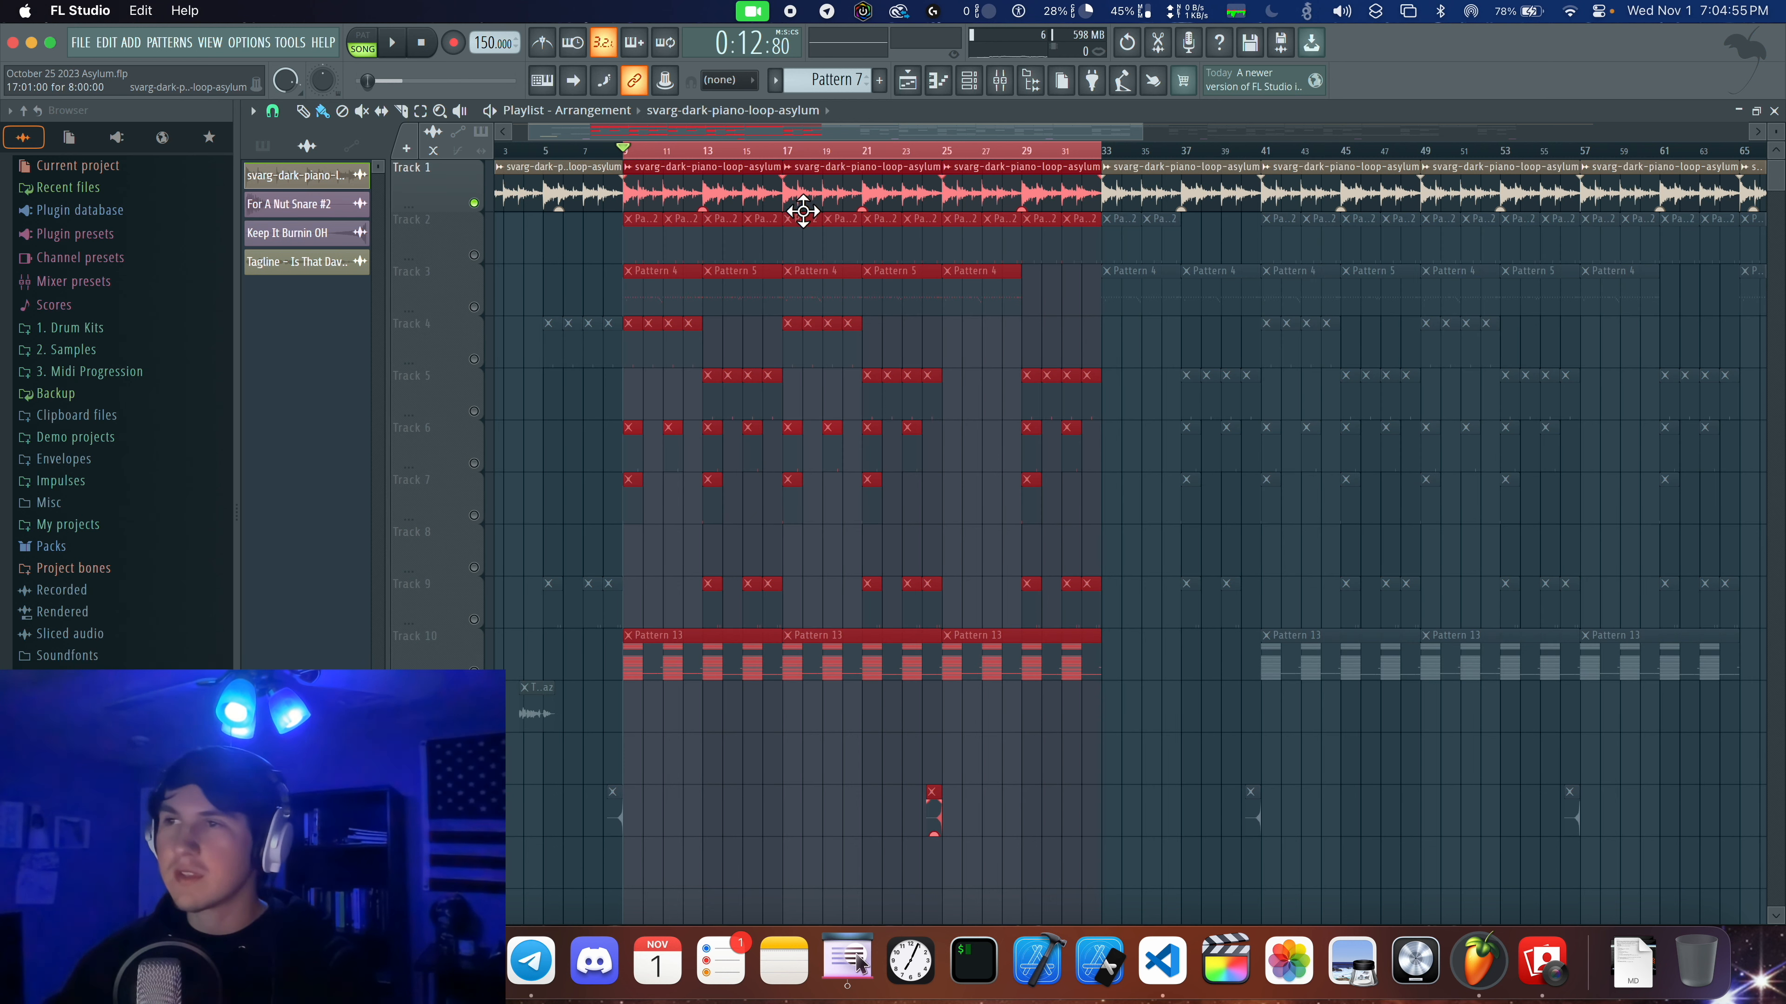
key(space)
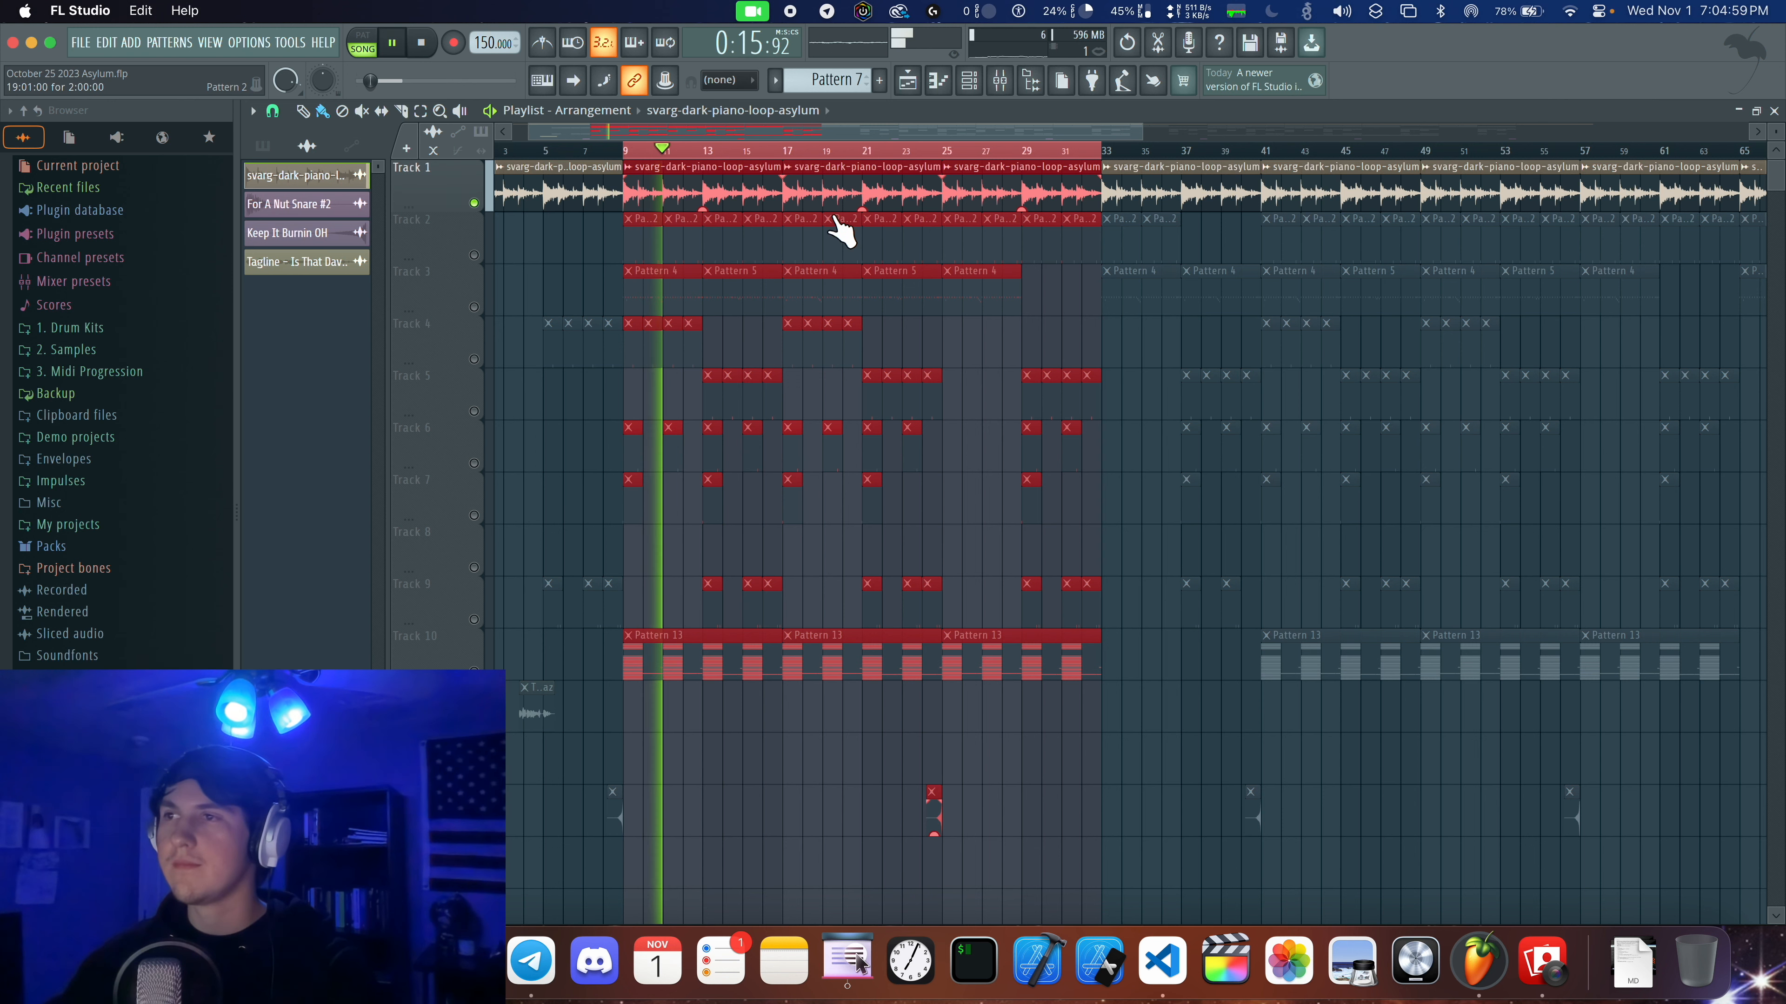
Show the piano loop clip's channel settings and mixer track, placing the mixer below the volume controls, and stop playback.
double_click(705, 204)
double_click(786, 227)
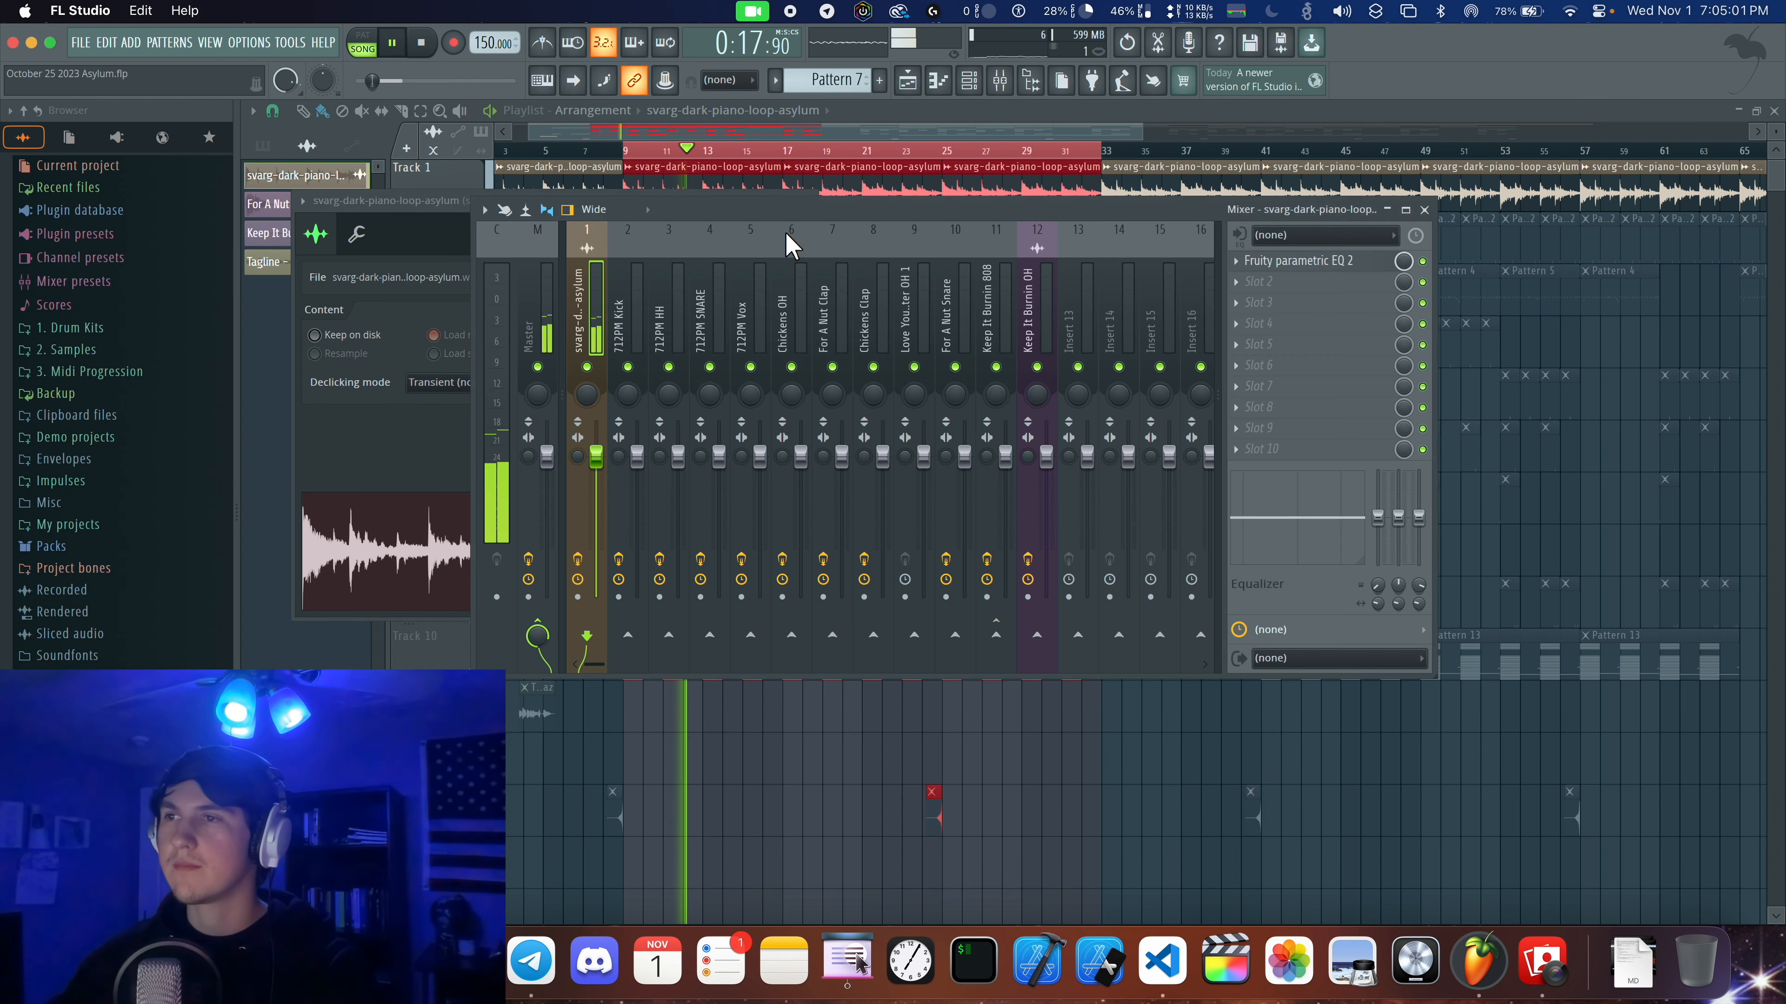
drag(791, 225, 742, 375)
key(space)
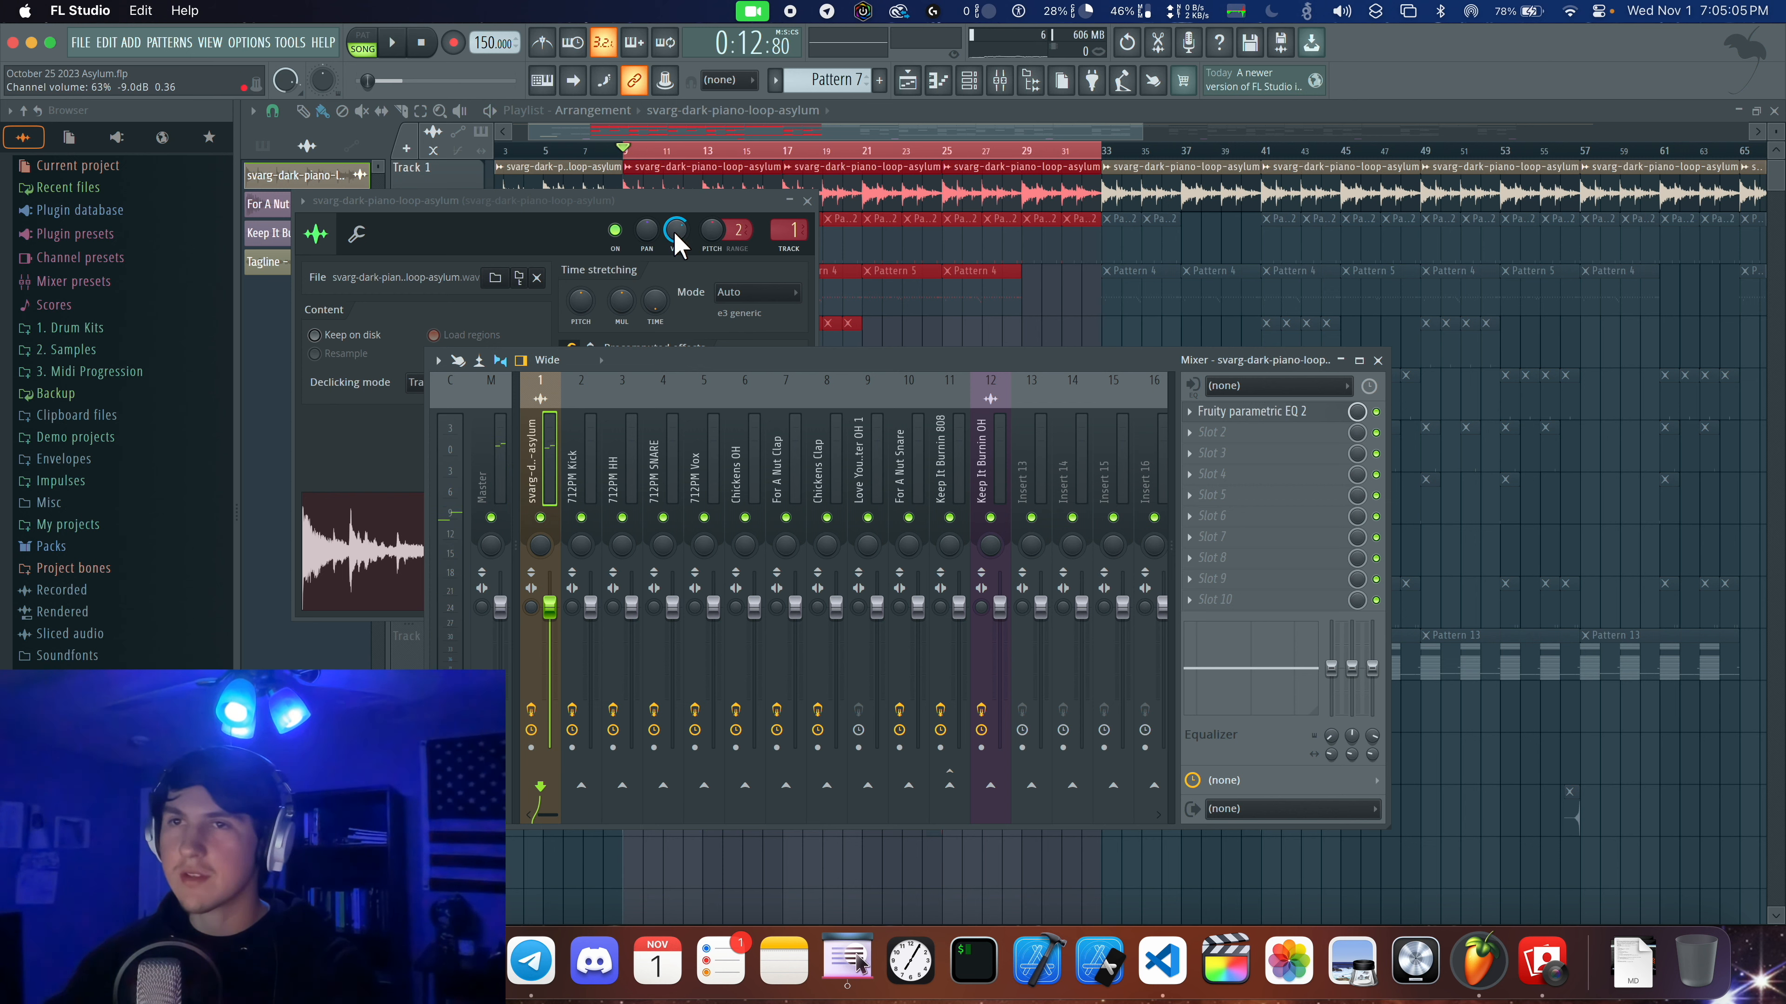
Open the piano loop track's Fruity Parametric EQ 2 and set band 3 to 0.0 dB at 216 Hz.
click(1220, 415)
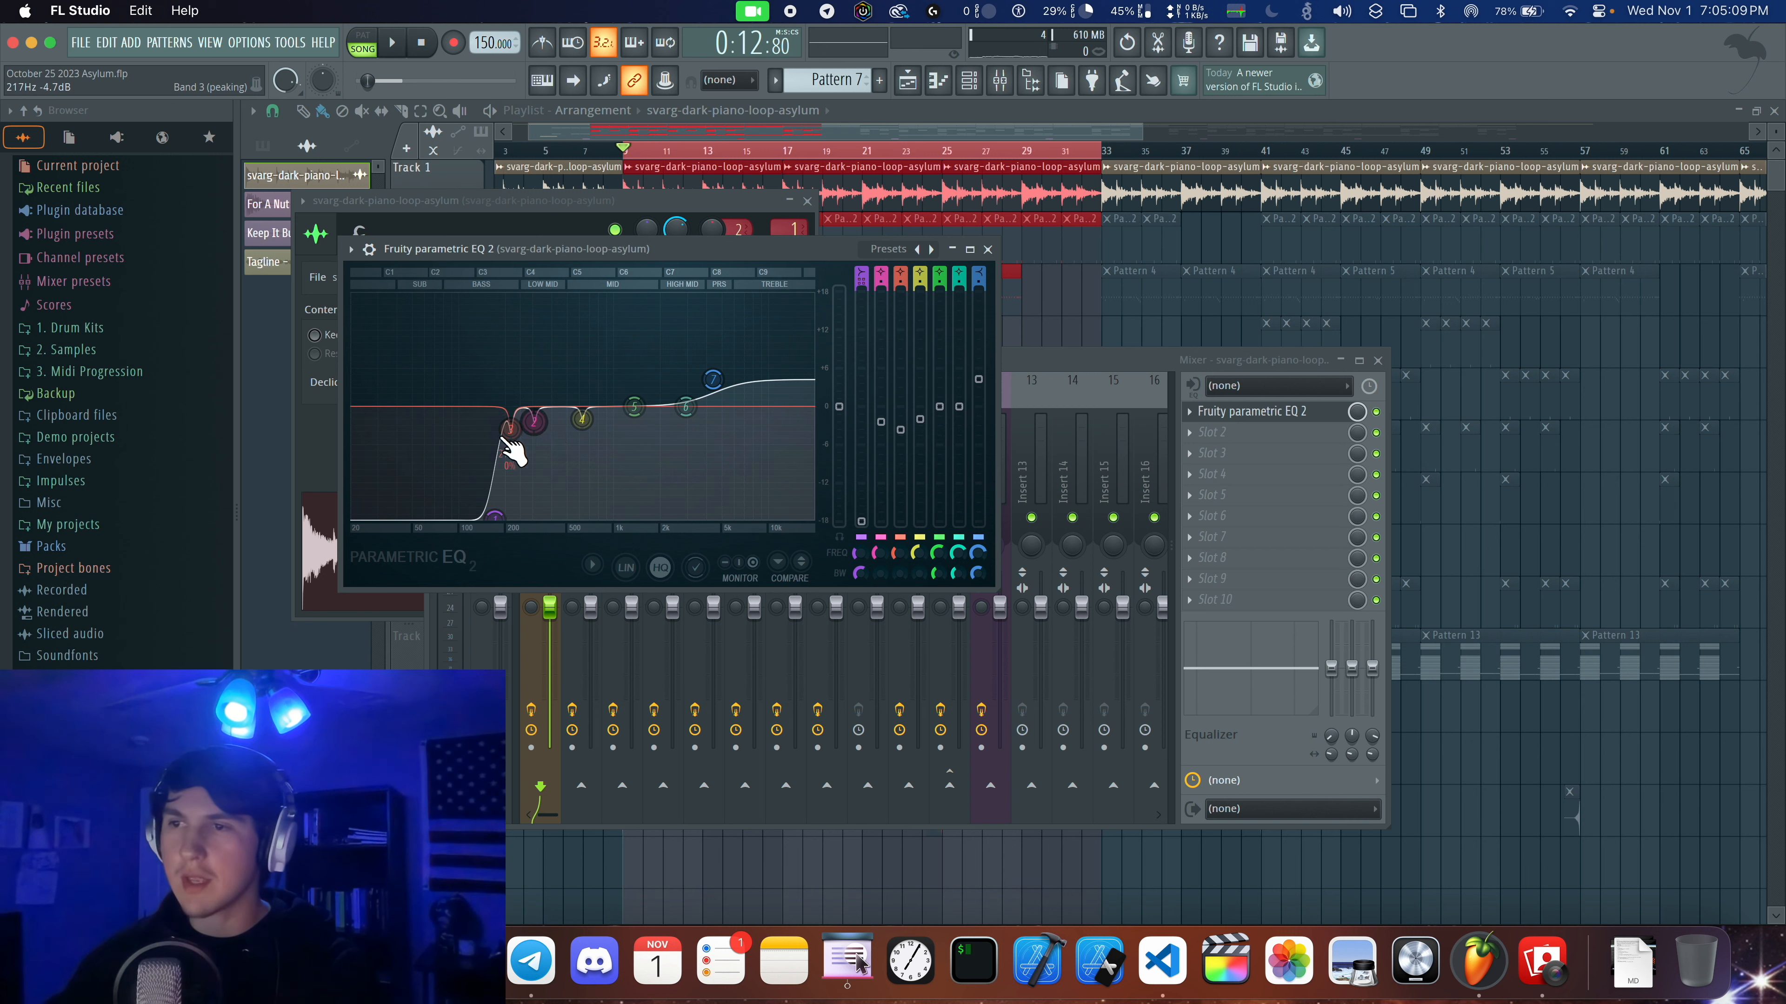
drag(520, 436, 520, 435)
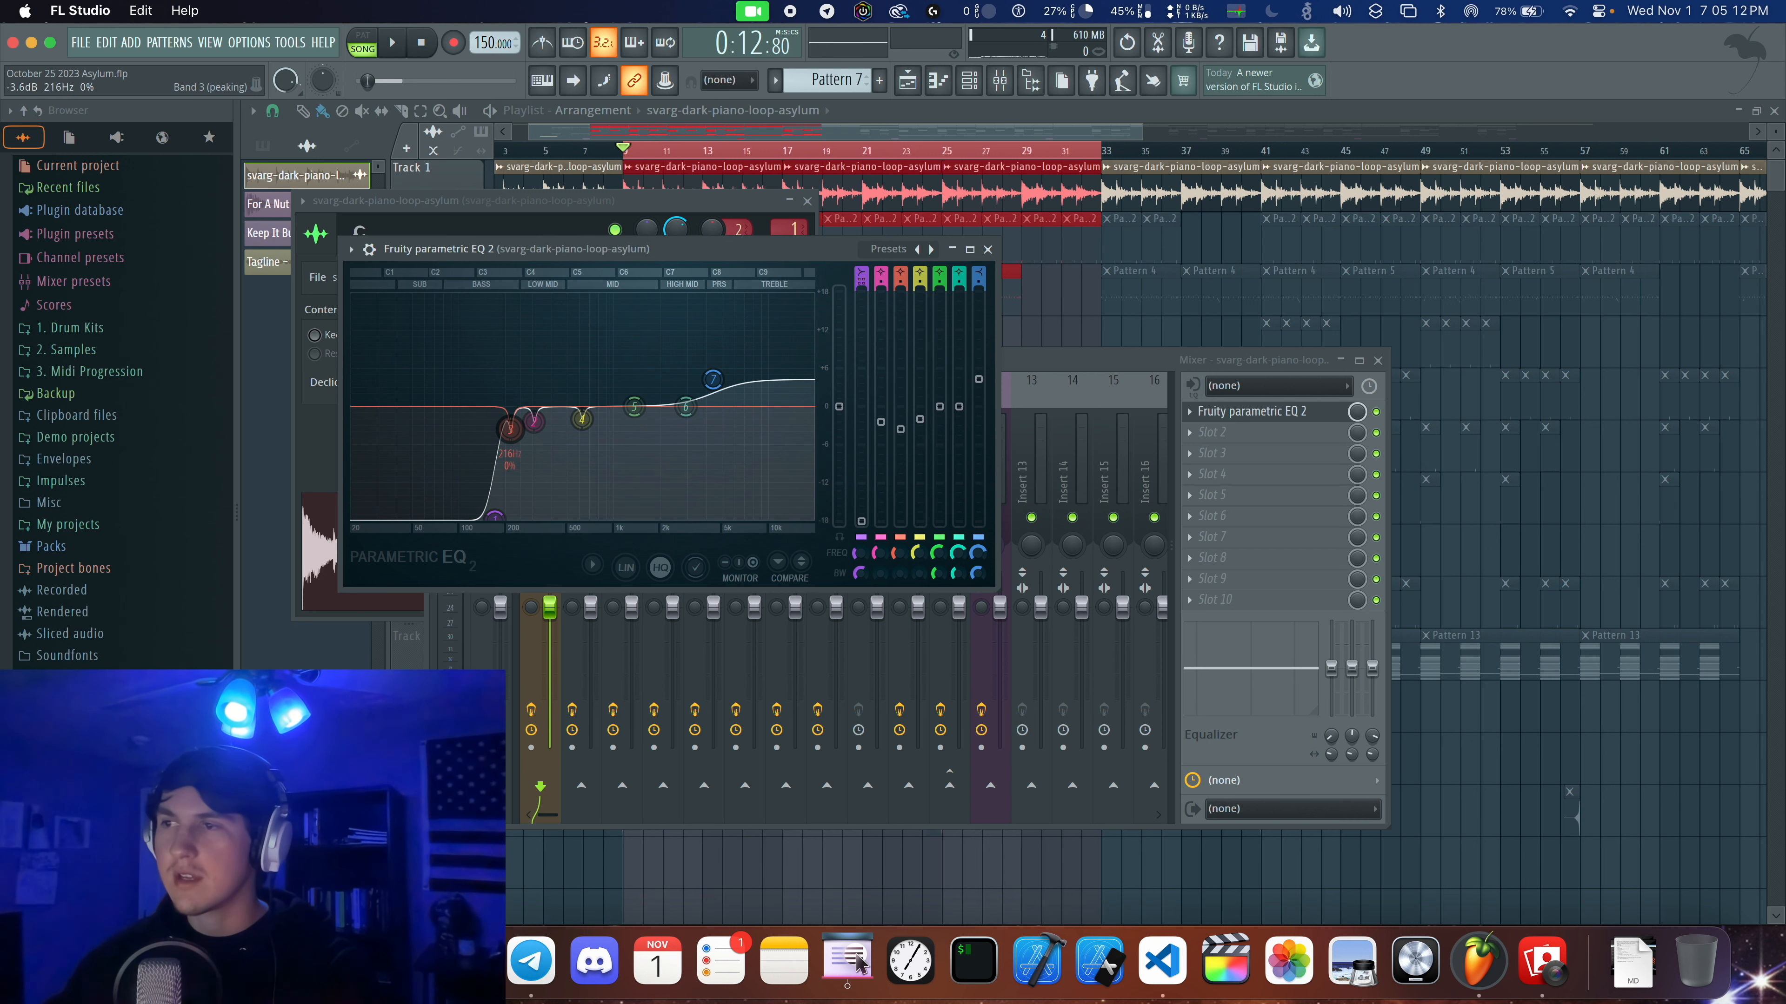
drag(510, 294, 511, 407)
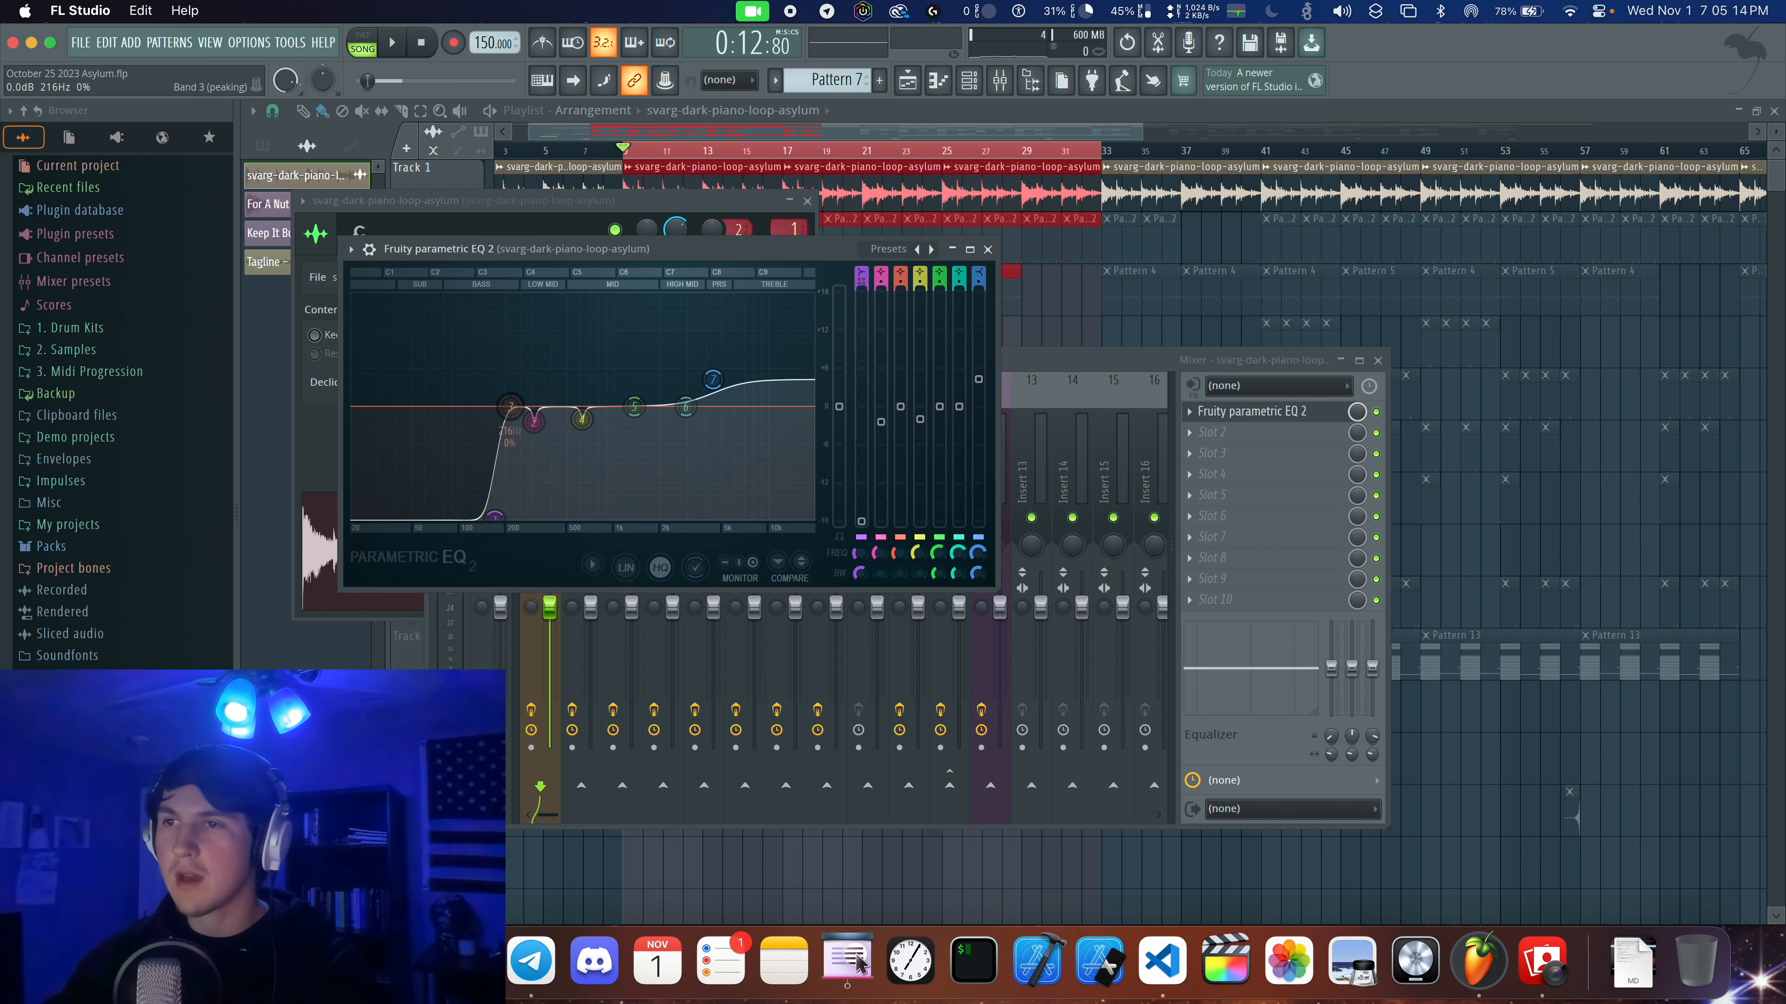
click(650, 247)
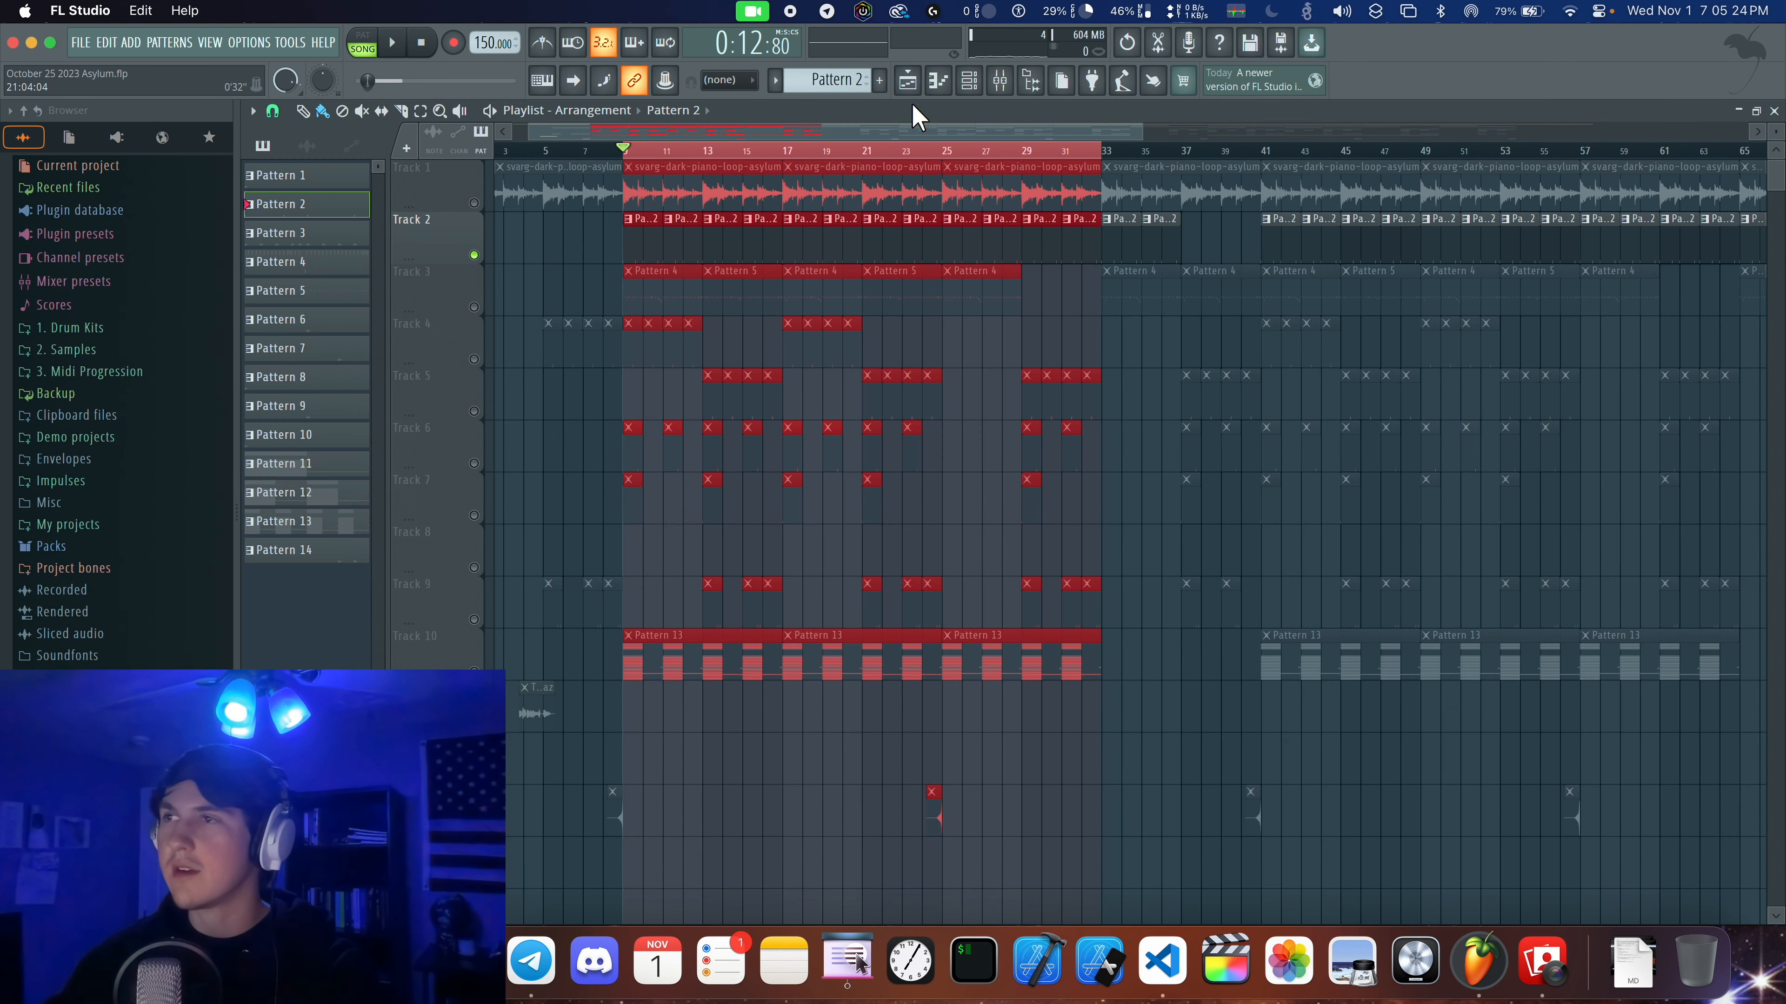
Show Pattern 2 in a widened channel rack and play the soloed kick pattern.
click(969, 81)
drag(1119, 380, 1620, 380)
key(space)
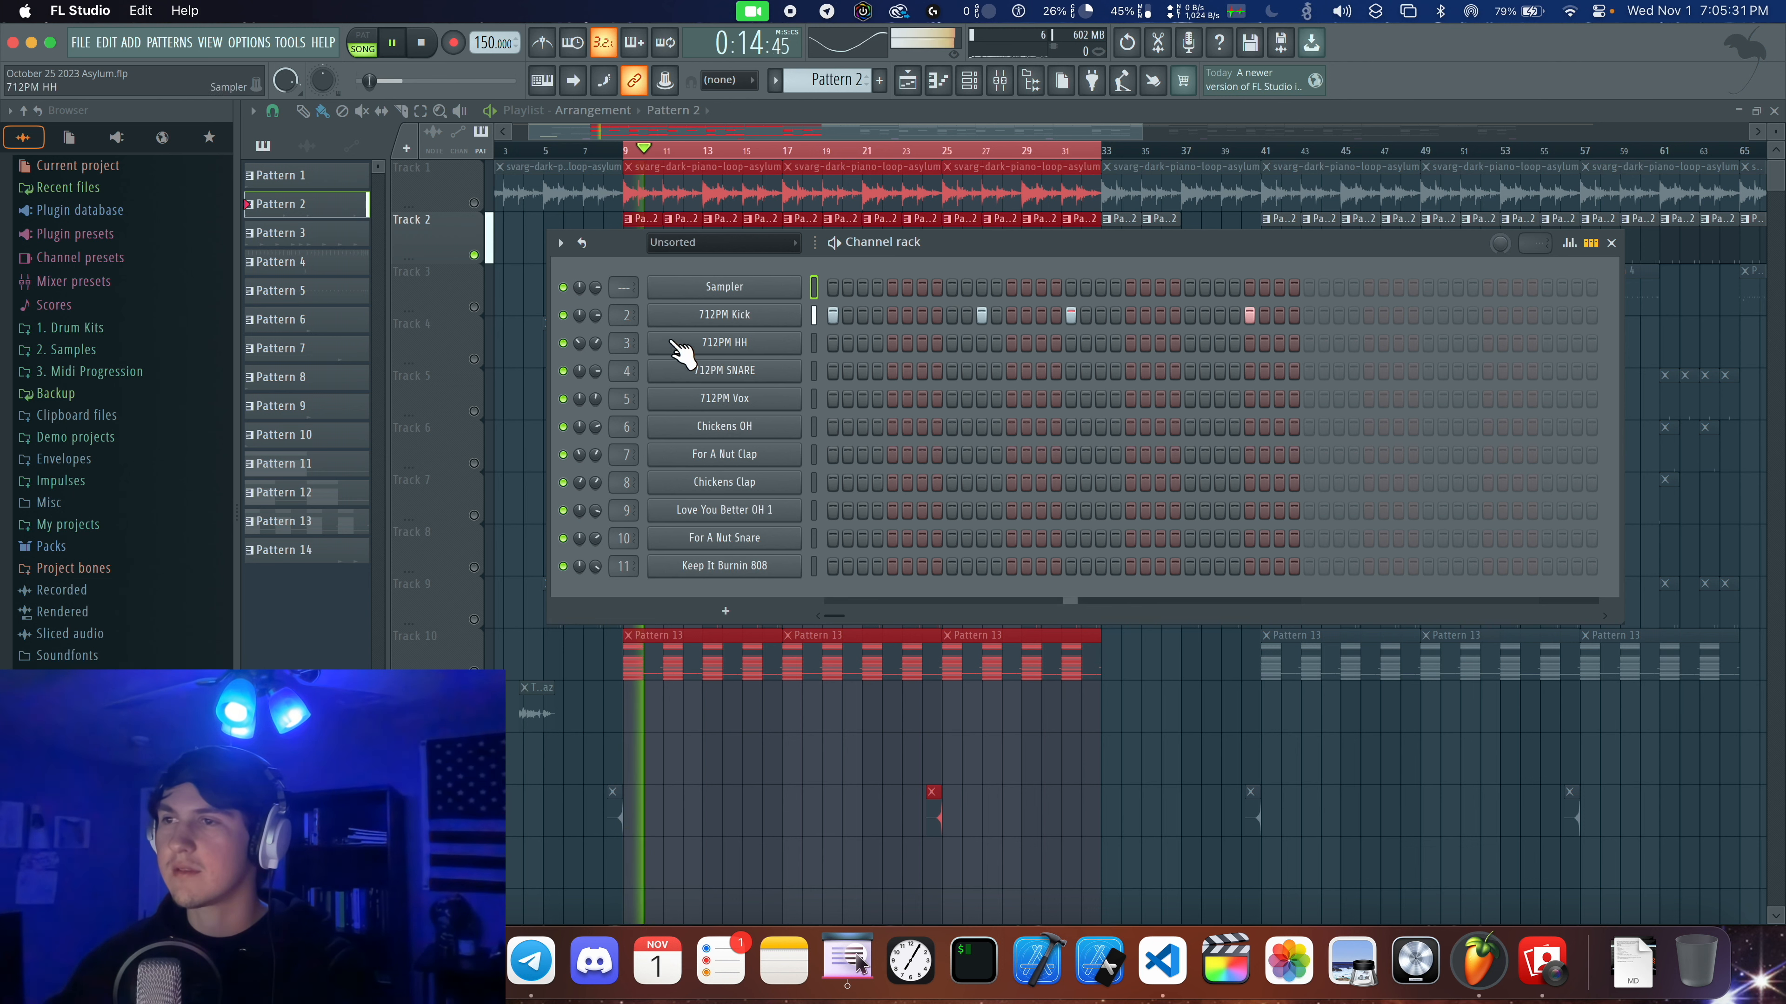
Stop playback, show the 712PM Kick mixer track, and view its routing and sidechain options for the Keep It Burnin 808 track.
double_click(624, 315)
key(space)
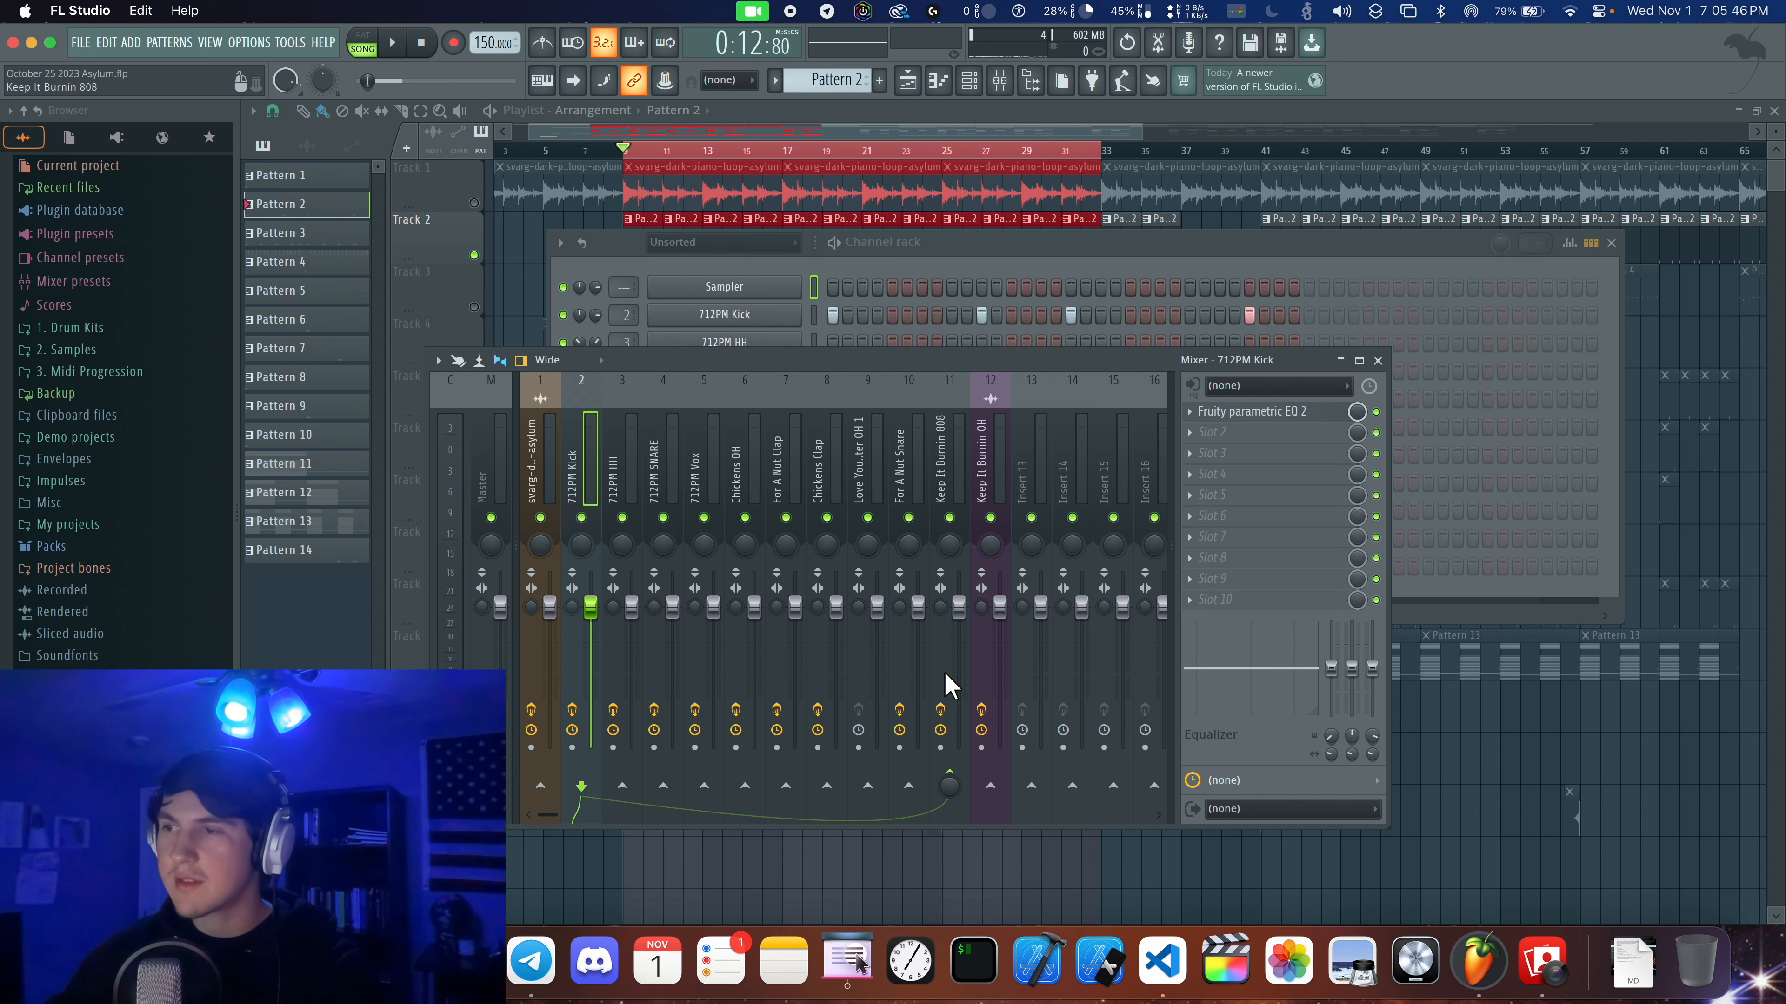
right_click(945, 783)
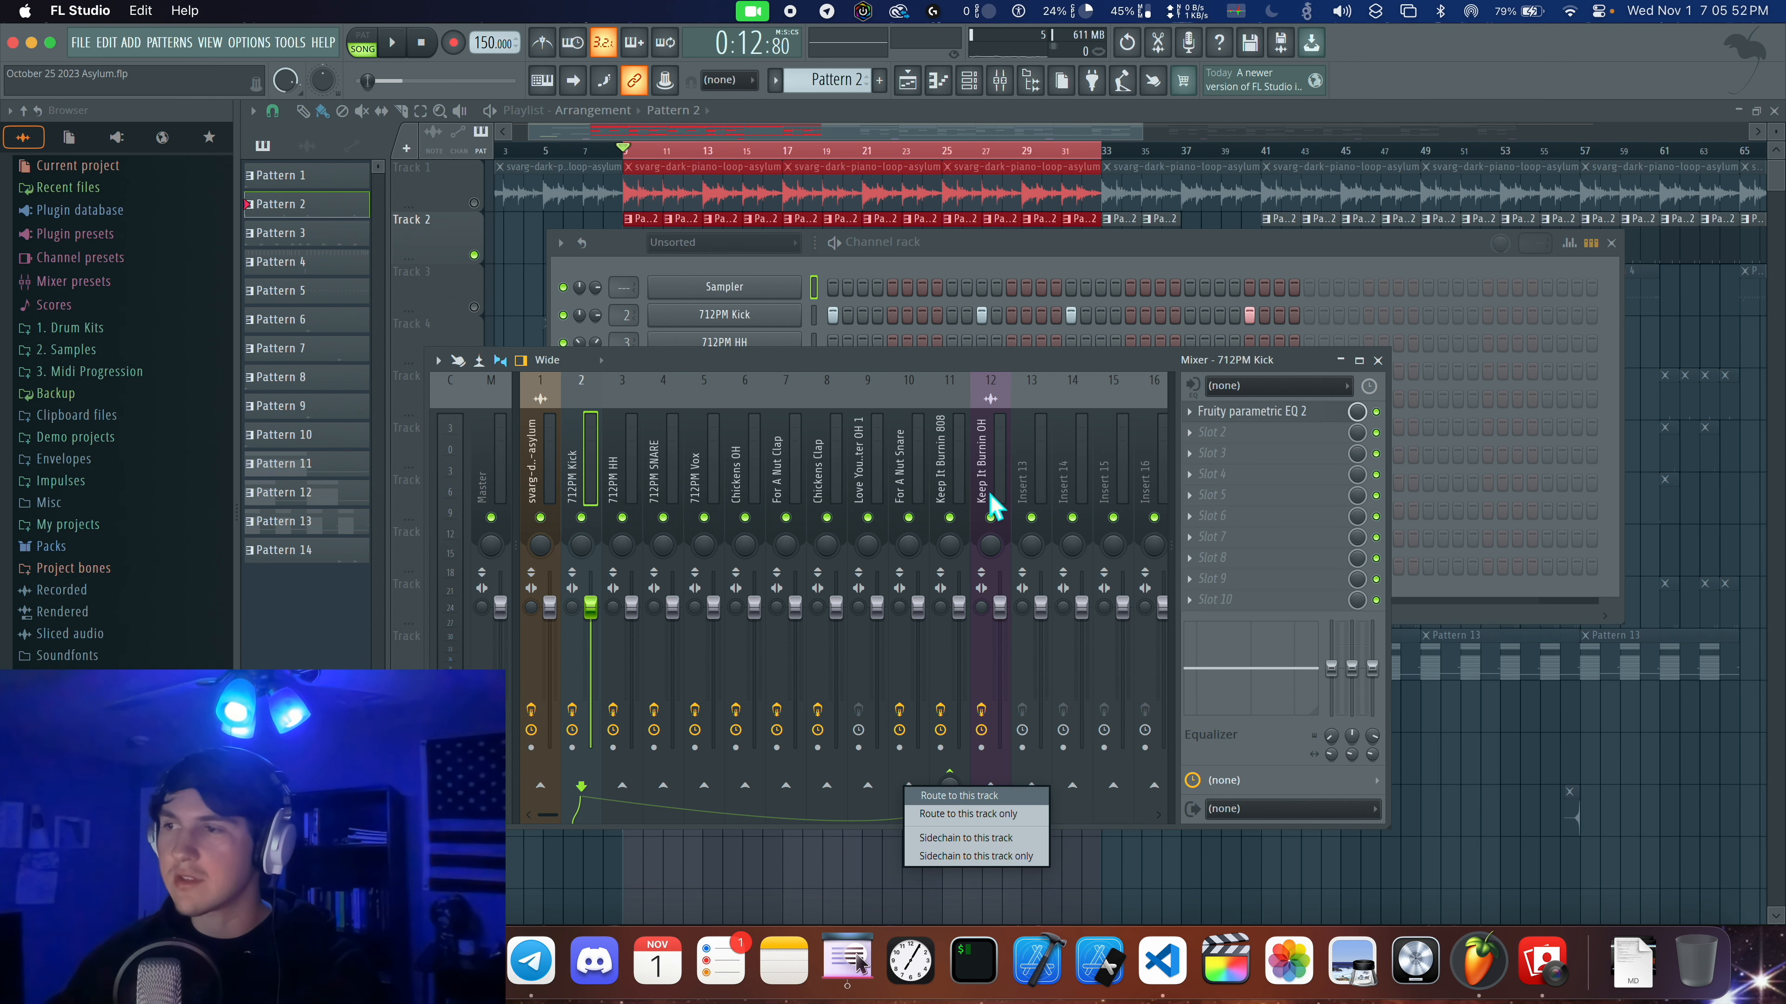
click(982, 506)
Inspect the Fruity Limiter's compressor and sidechain settings on the Keep It Burnin 808 track and close it.
click(984, 444)
click(1268, 413)
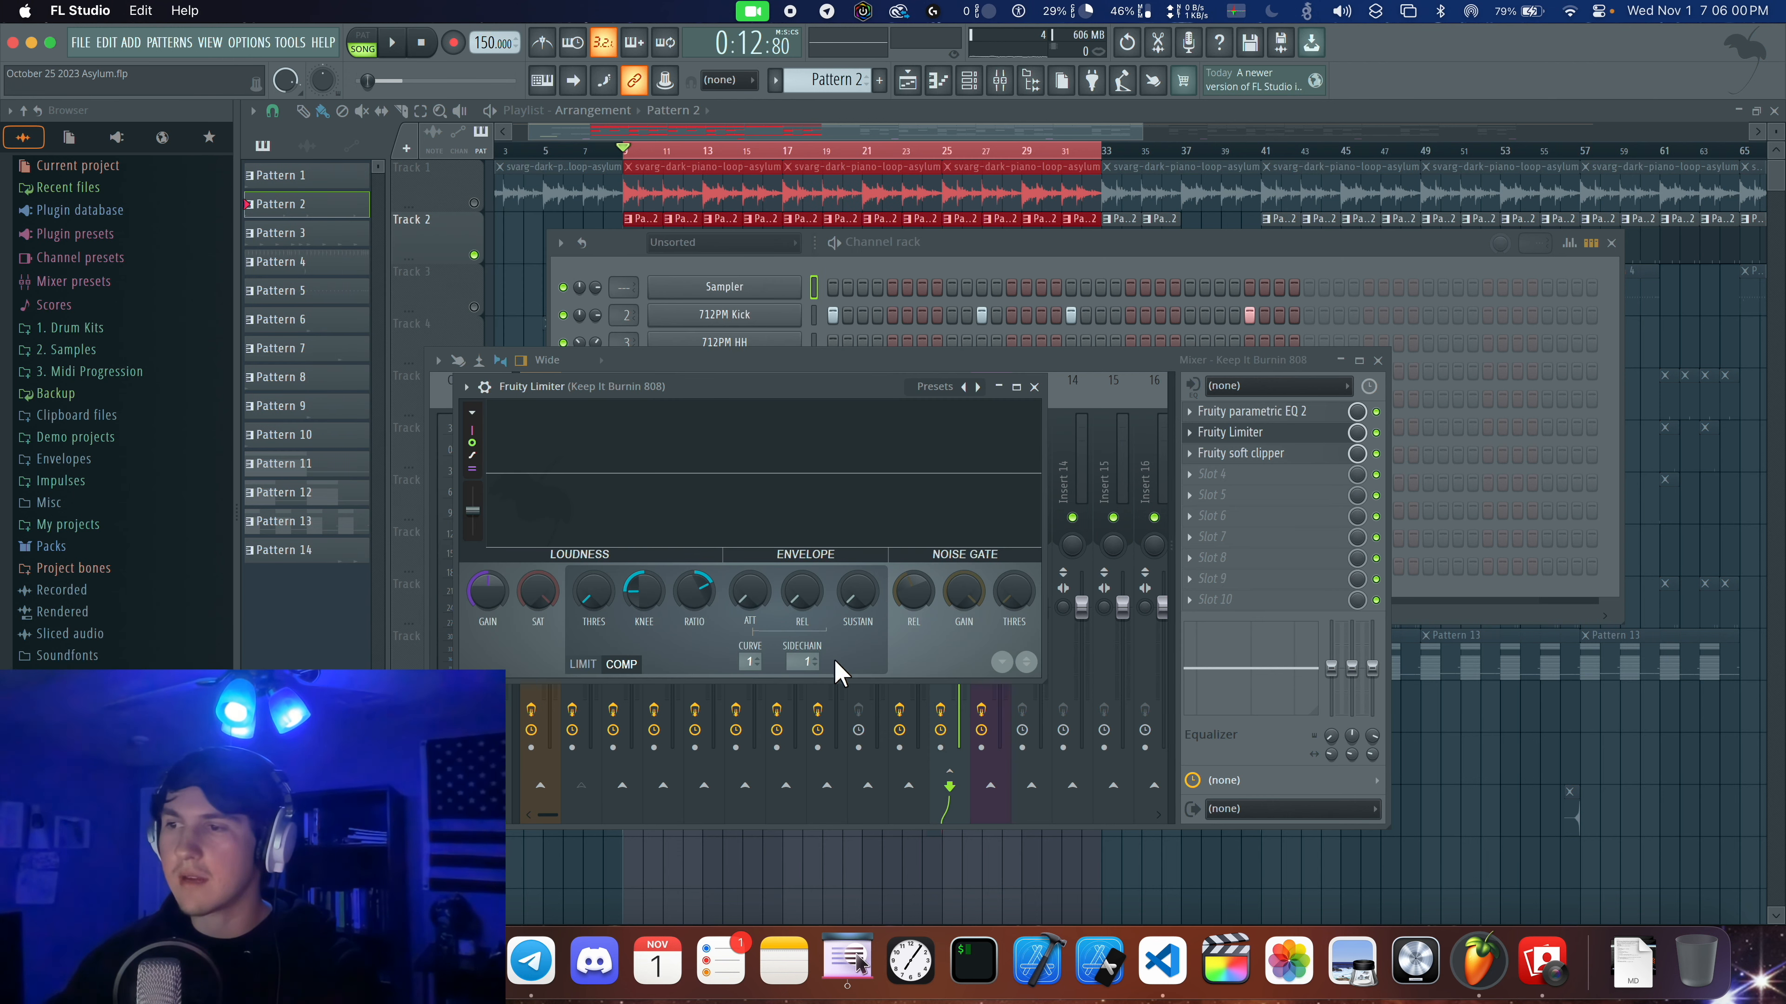
click(1034, 386)
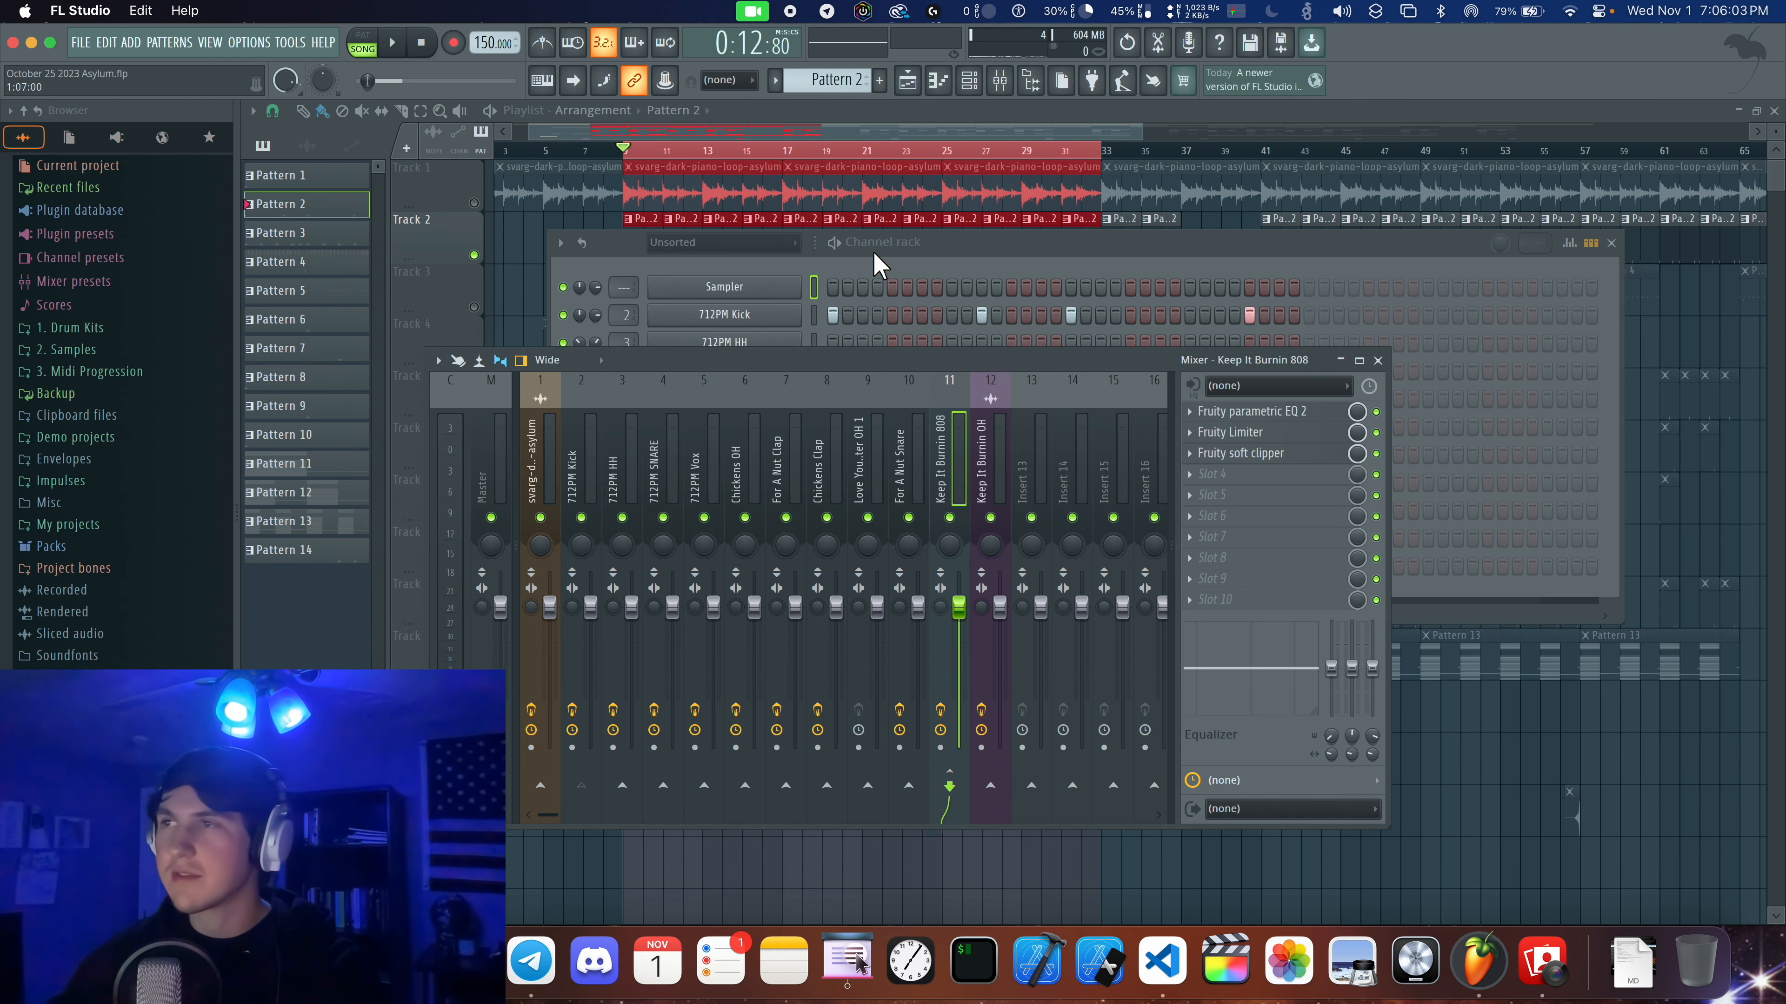
Return to the 712PM Kick mixer track and open its Fruity Parametric EQ 2.
click(587, 471)
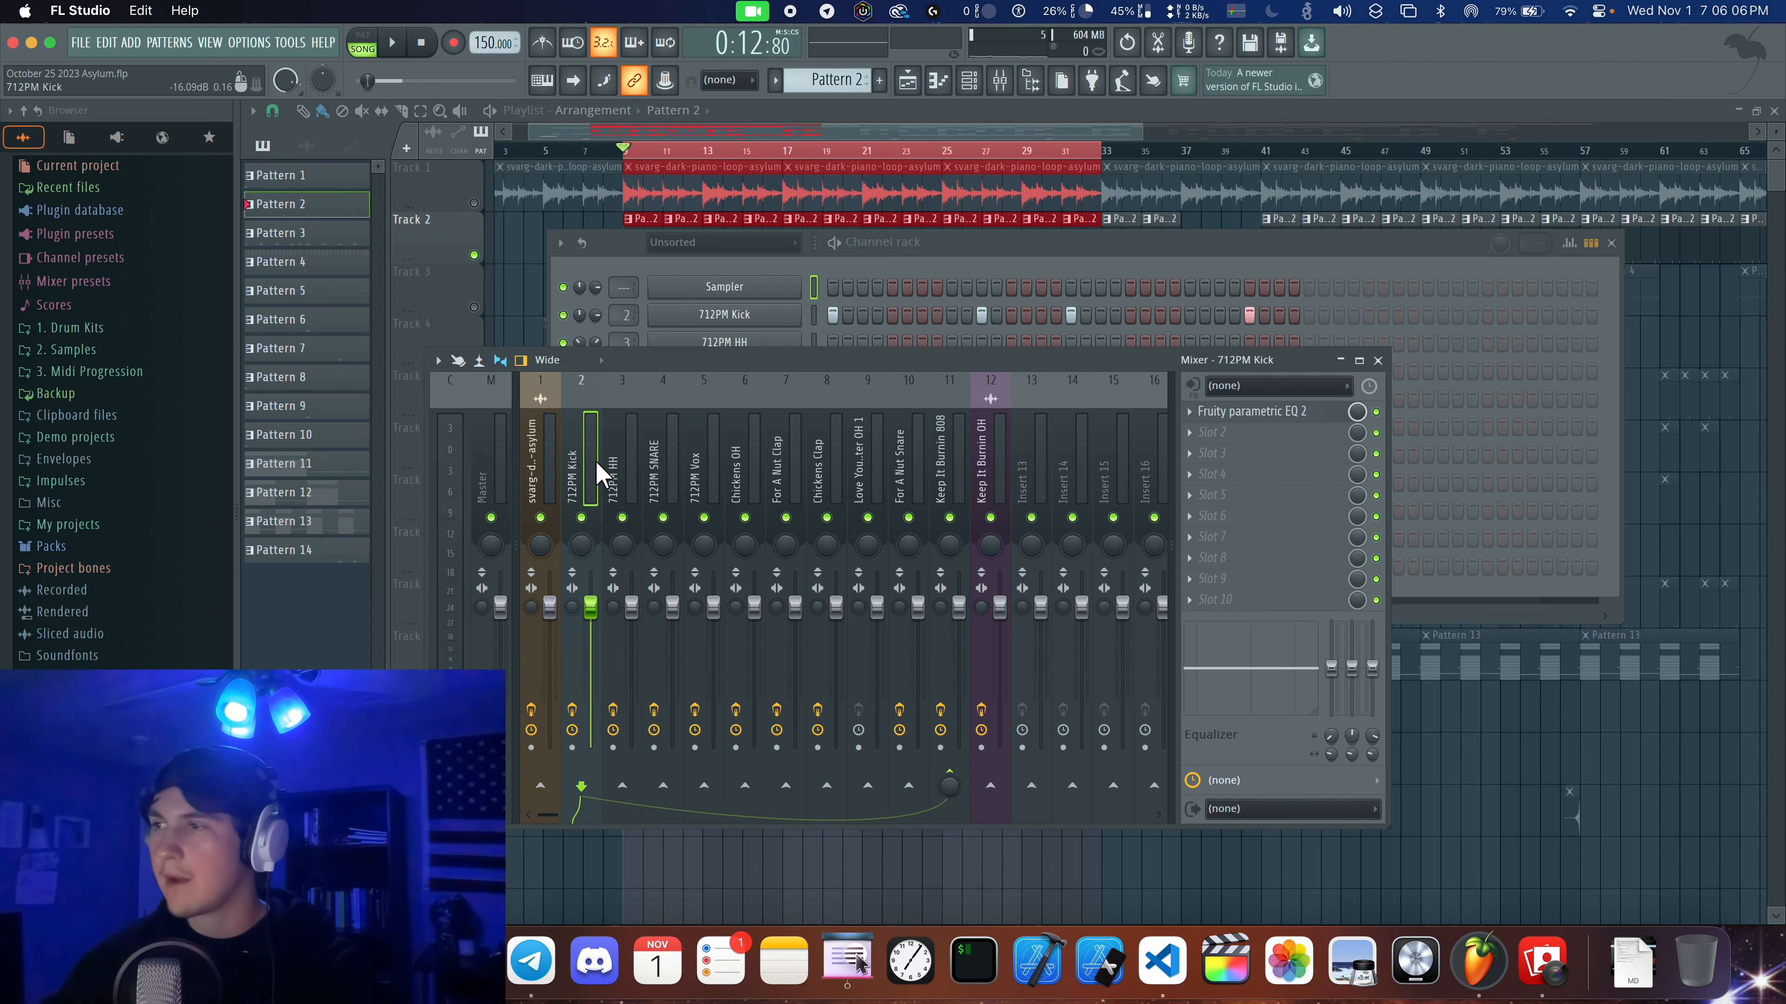
click(1308, 412)
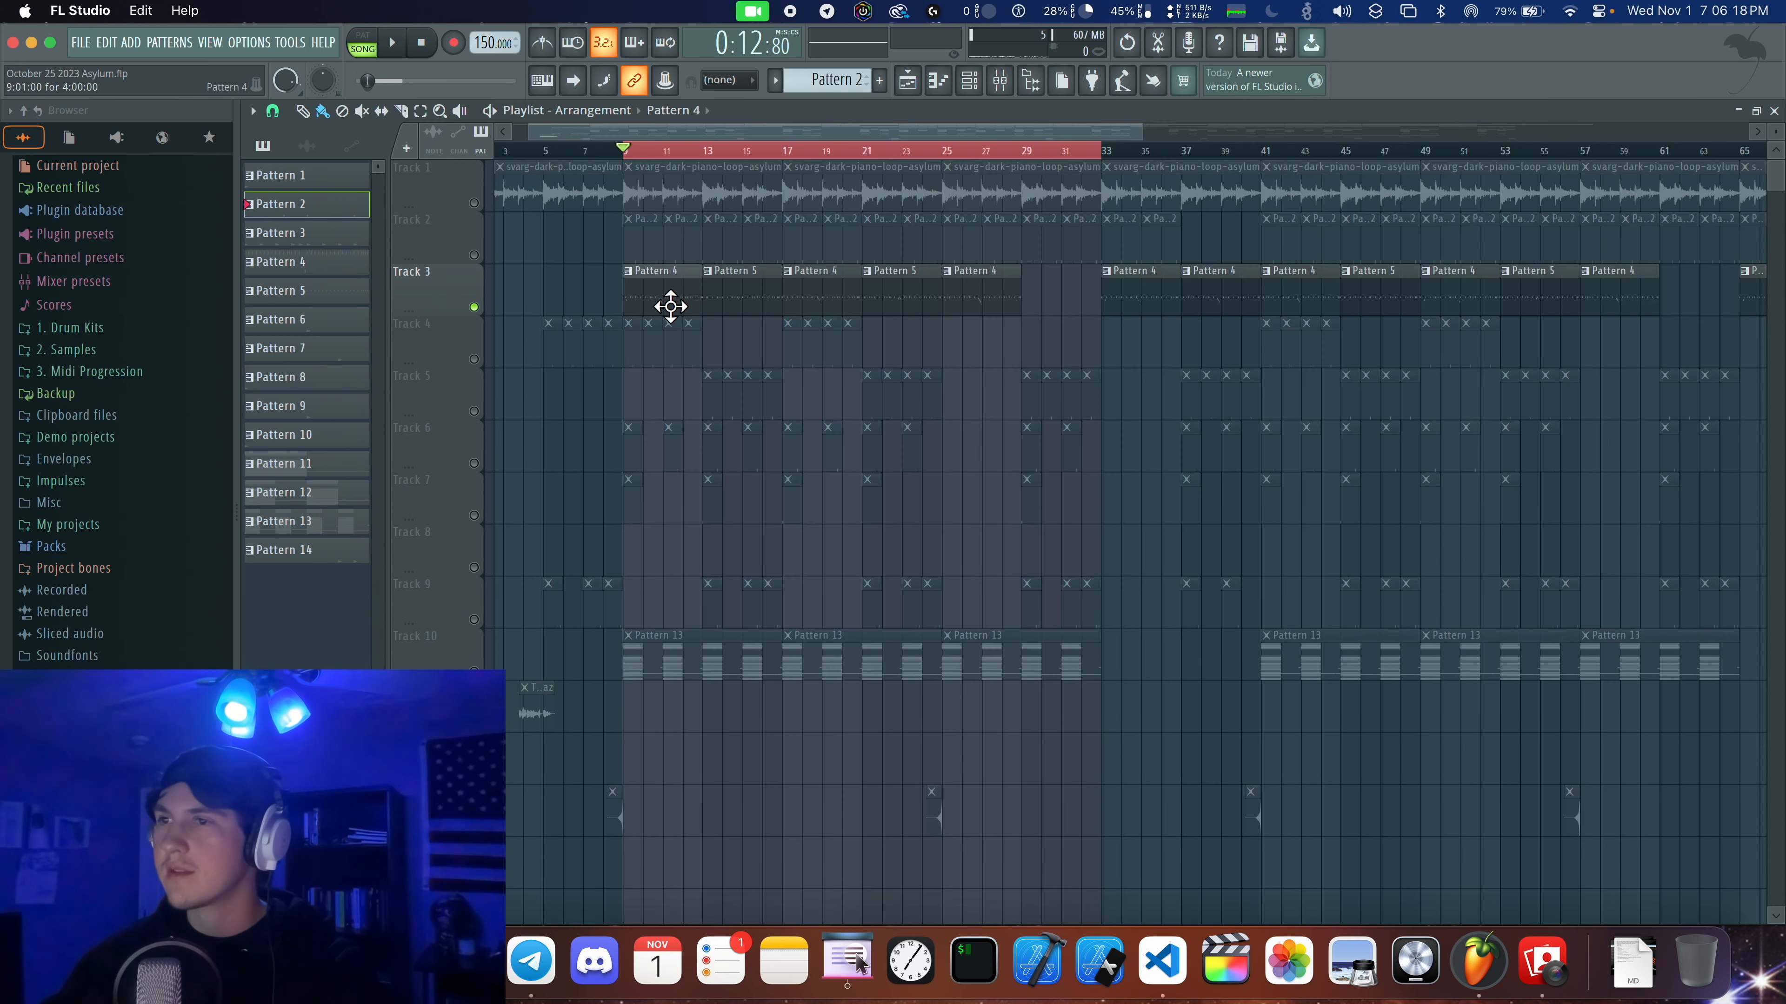
Choose Pattern 4 from Track 3, open the 712PM HH channel's sampler settings, and play the hi-hats.
click(671, 307)
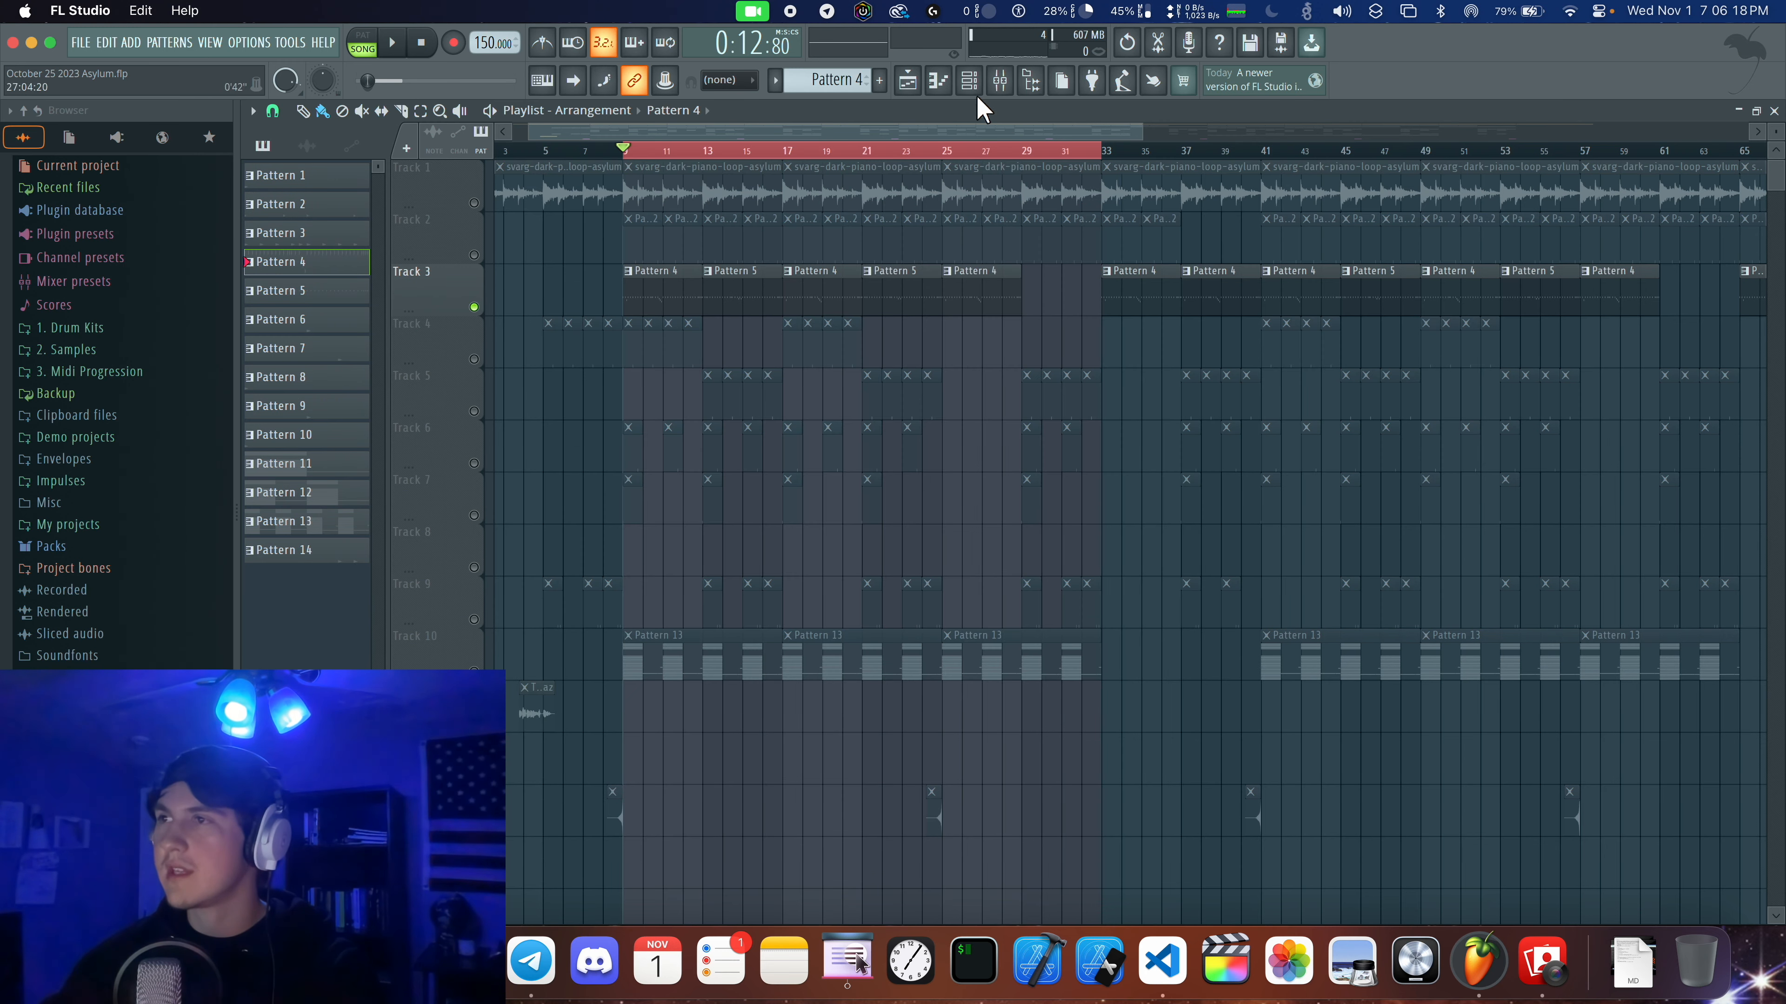
click(970, 82)
click(771, 348)
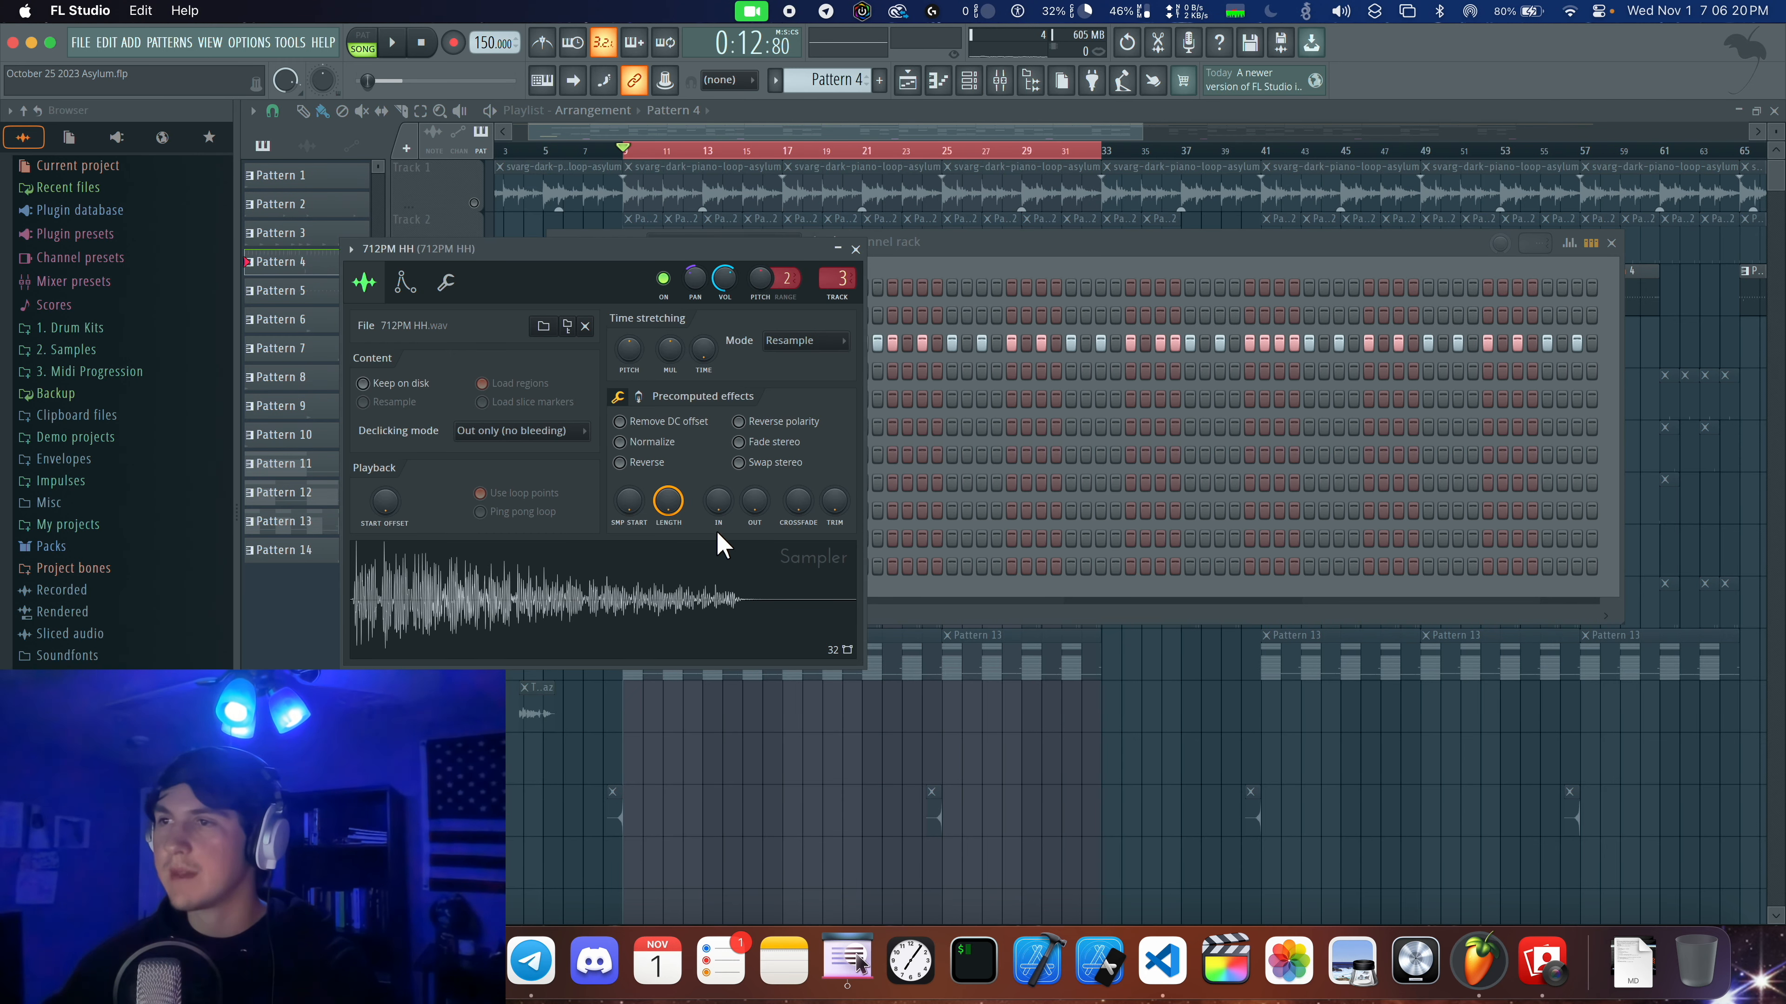
key(space)
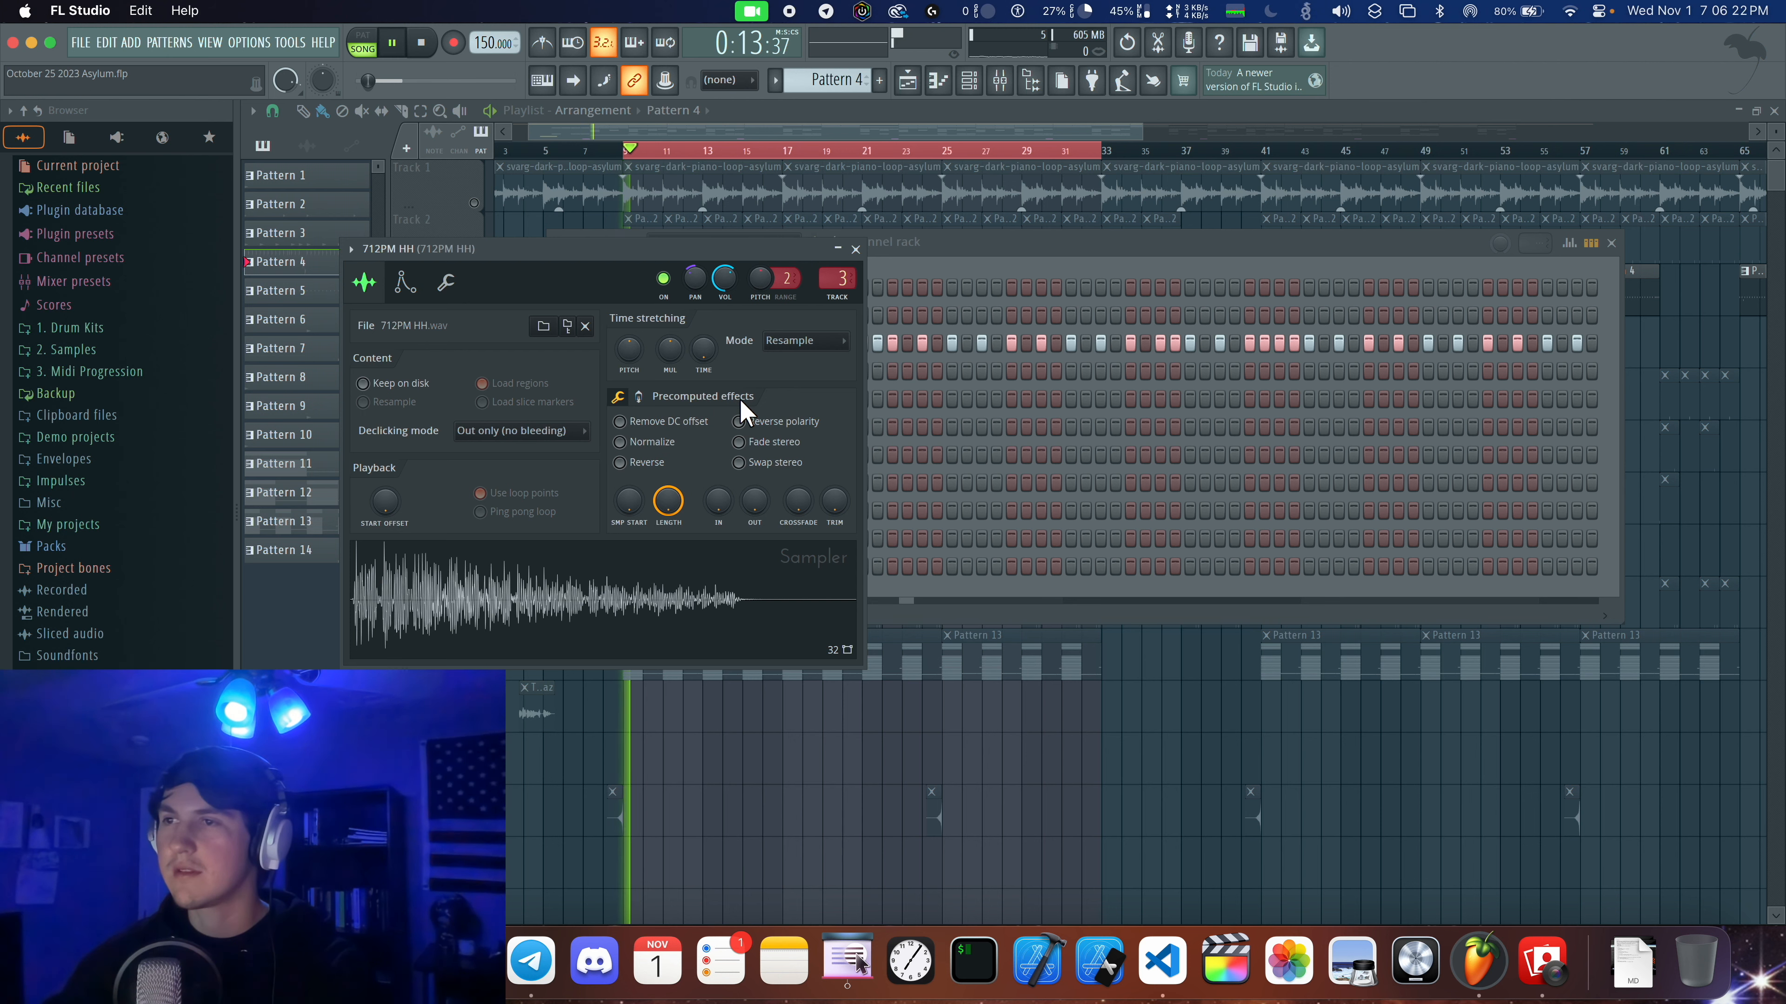
Inspect the Fruity Parametric EQ 2 on the 712PM HH mixer track, stop playback, and close the equalizer and mixer.
click(843, 279)
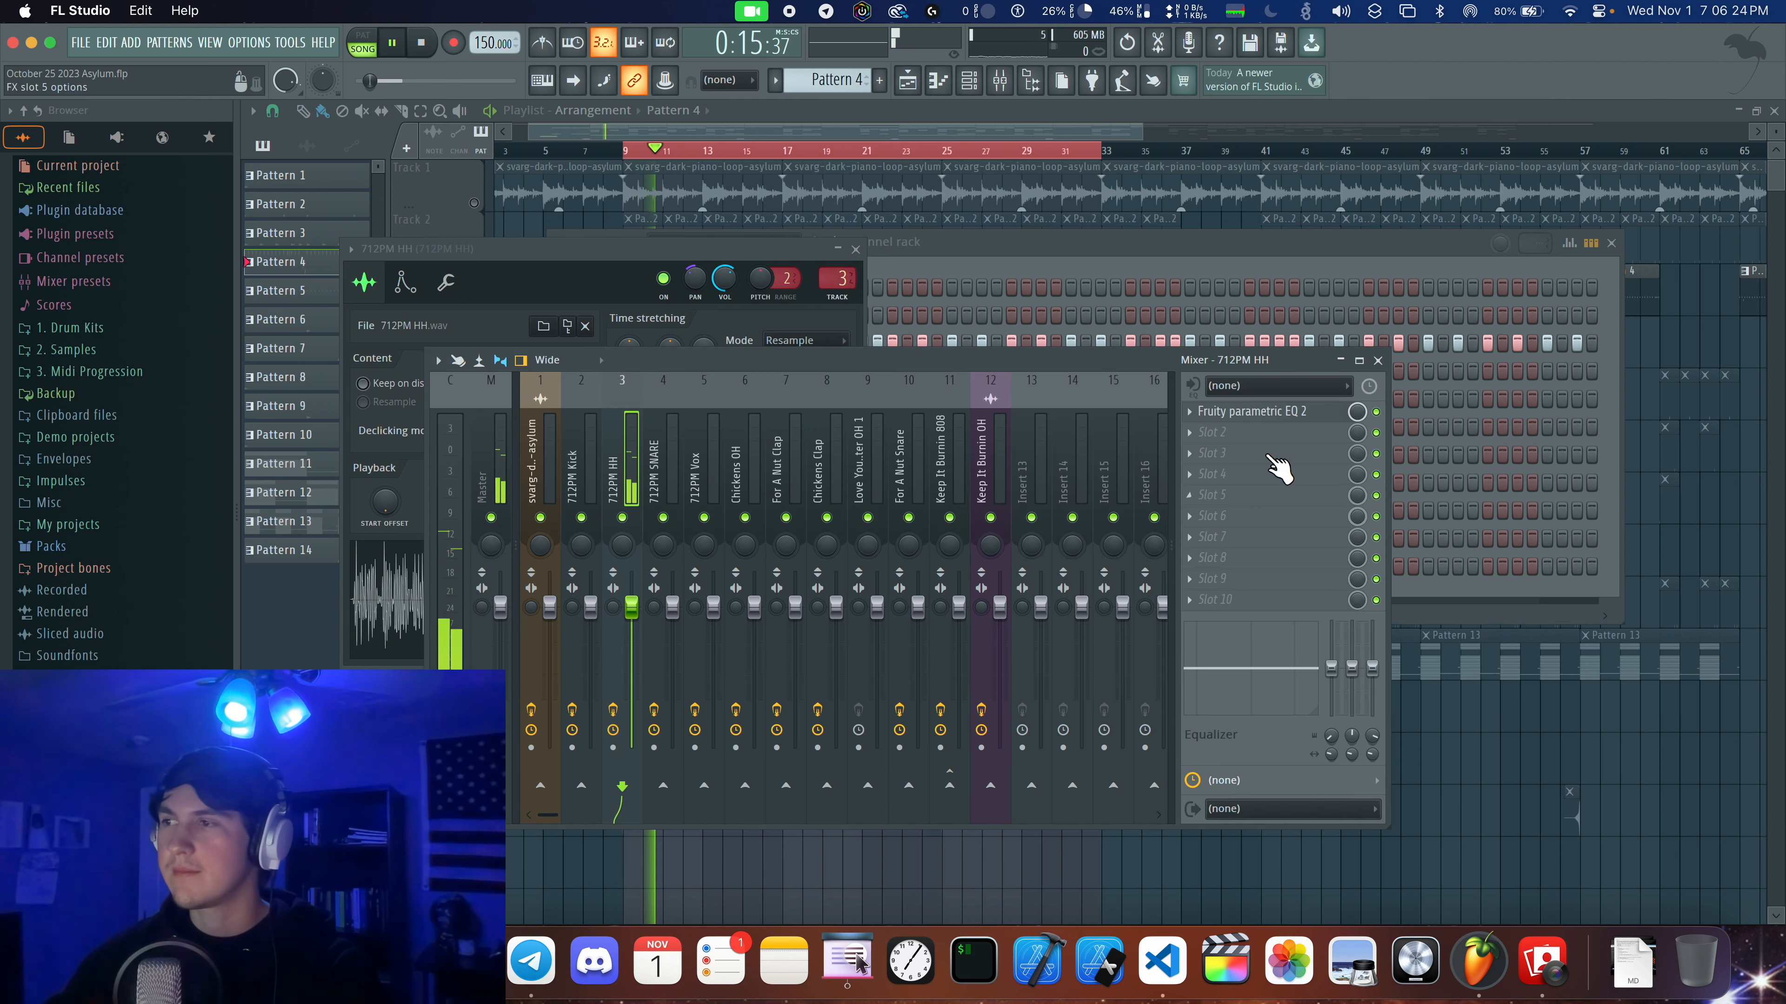
click(1262, 414)
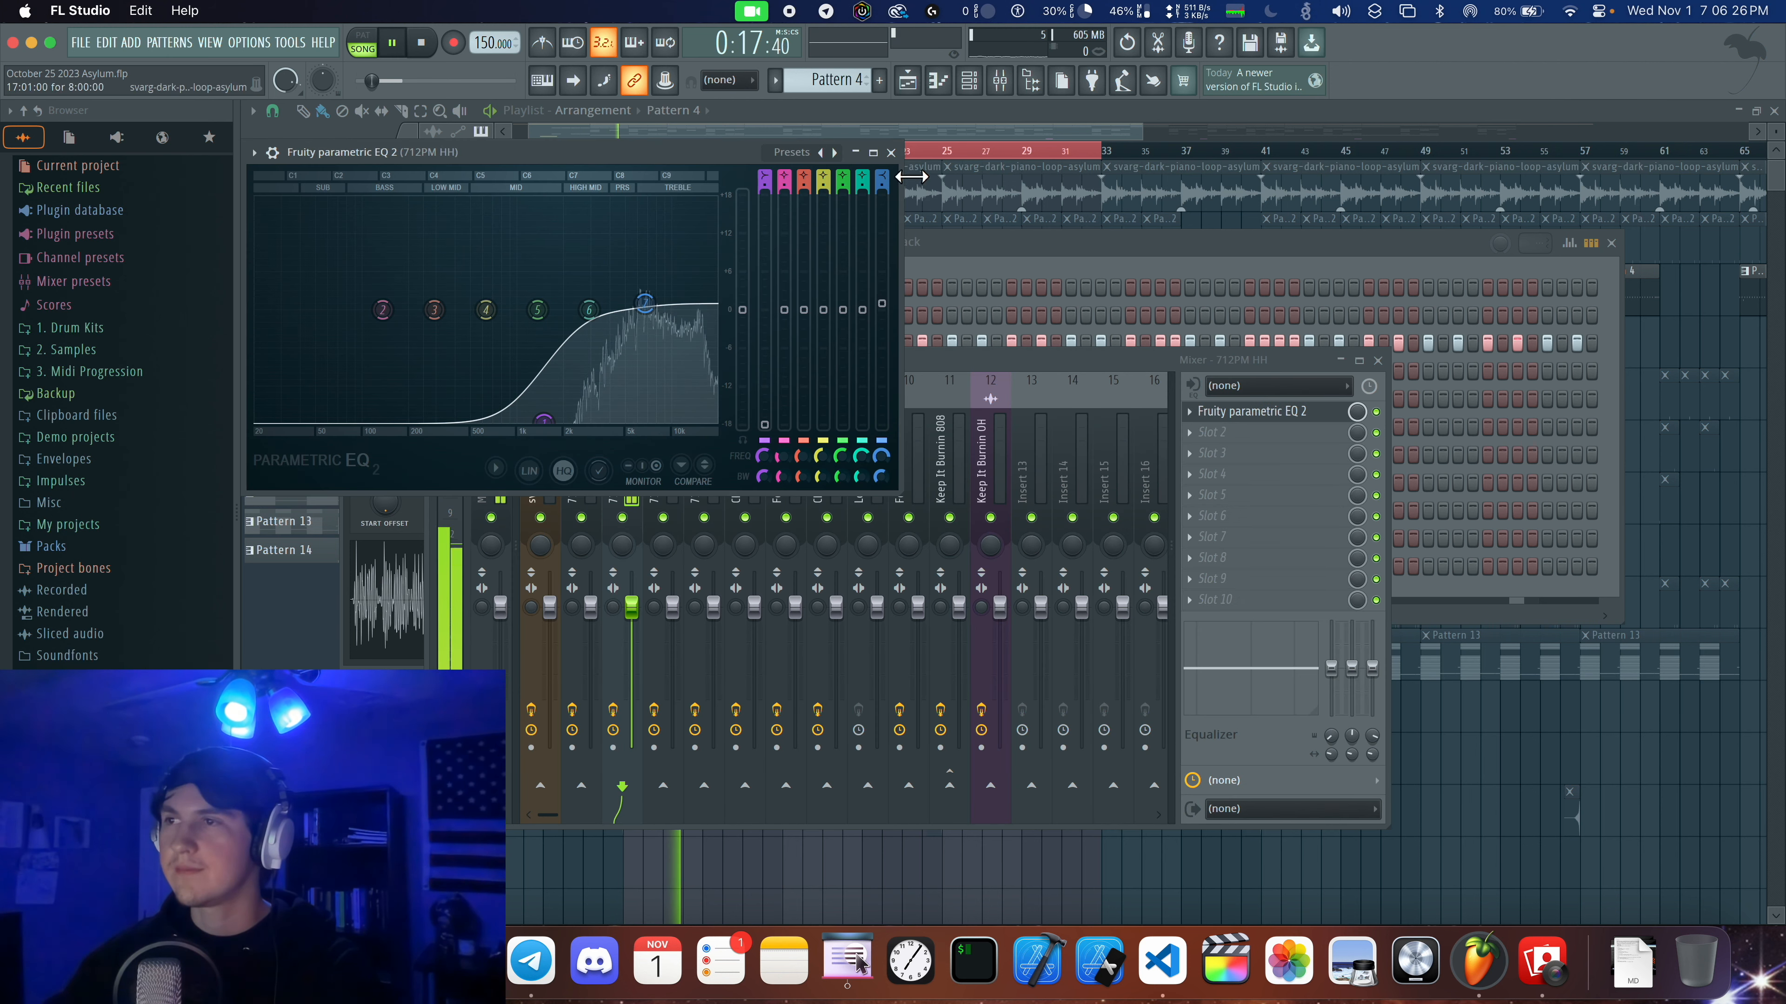
key(space)
click(891, 152)
click(1376, 361)
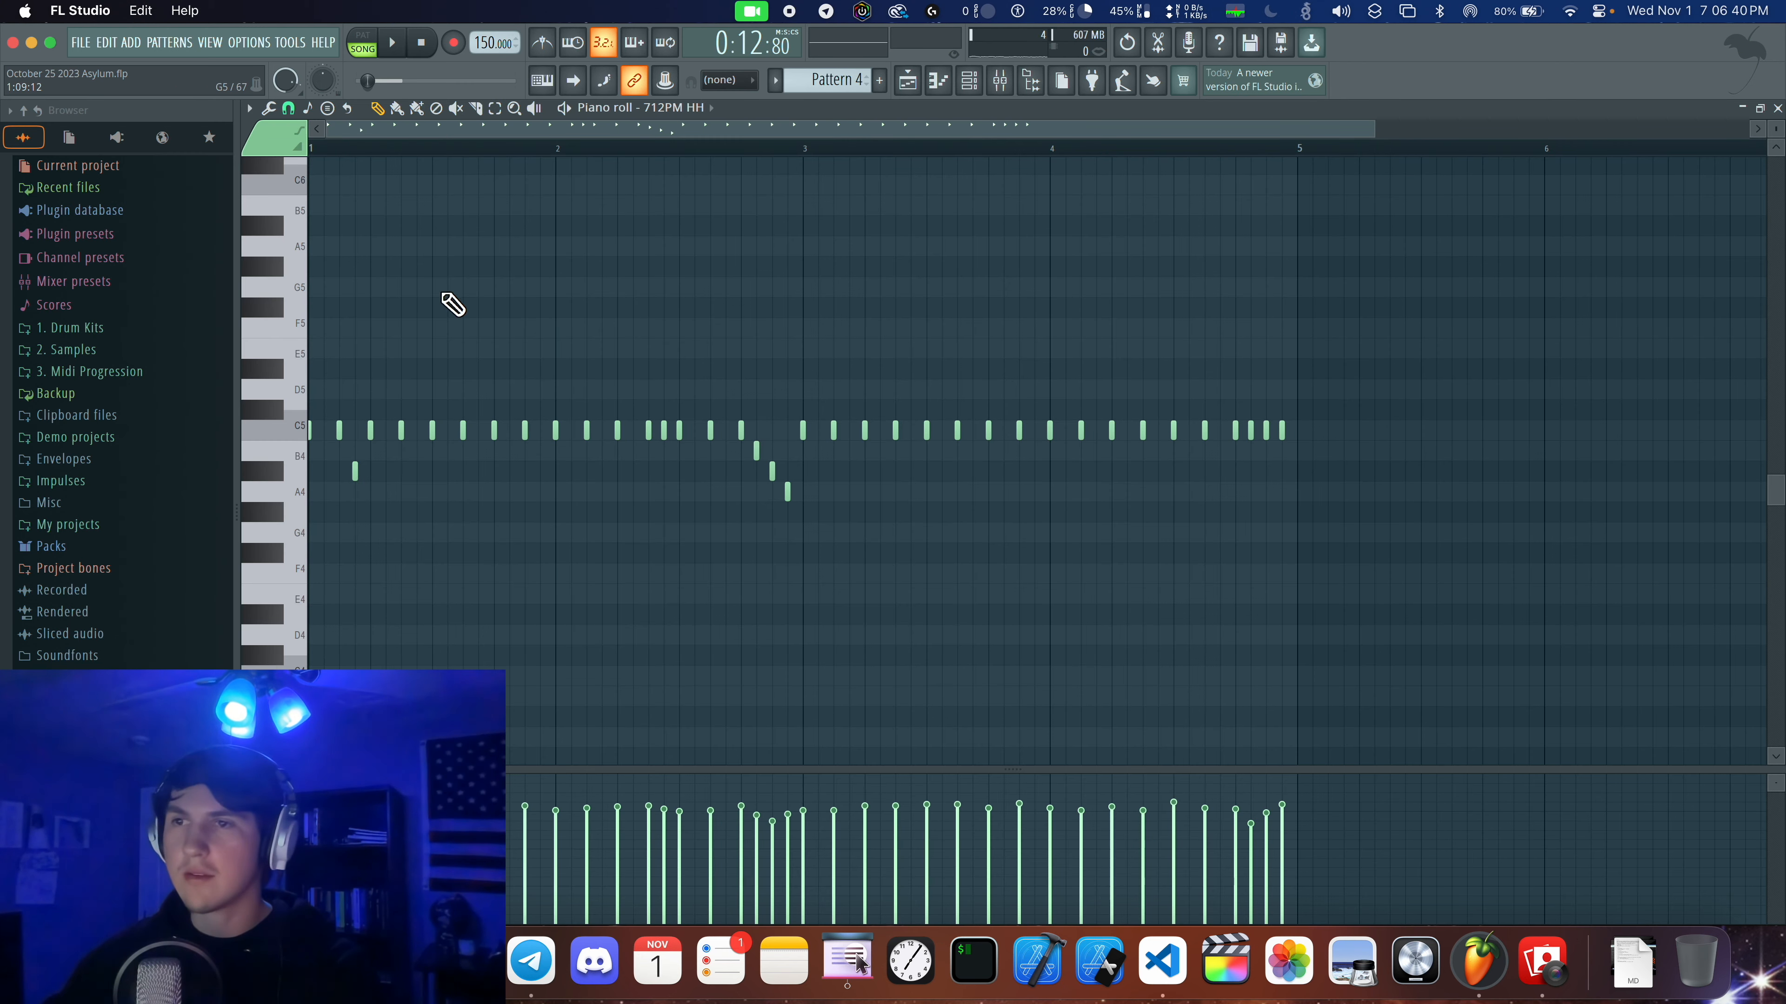
Select all the 712PM HH notes, open the piano roll randomizer to view its level settings, and dismiss it.
key(space)
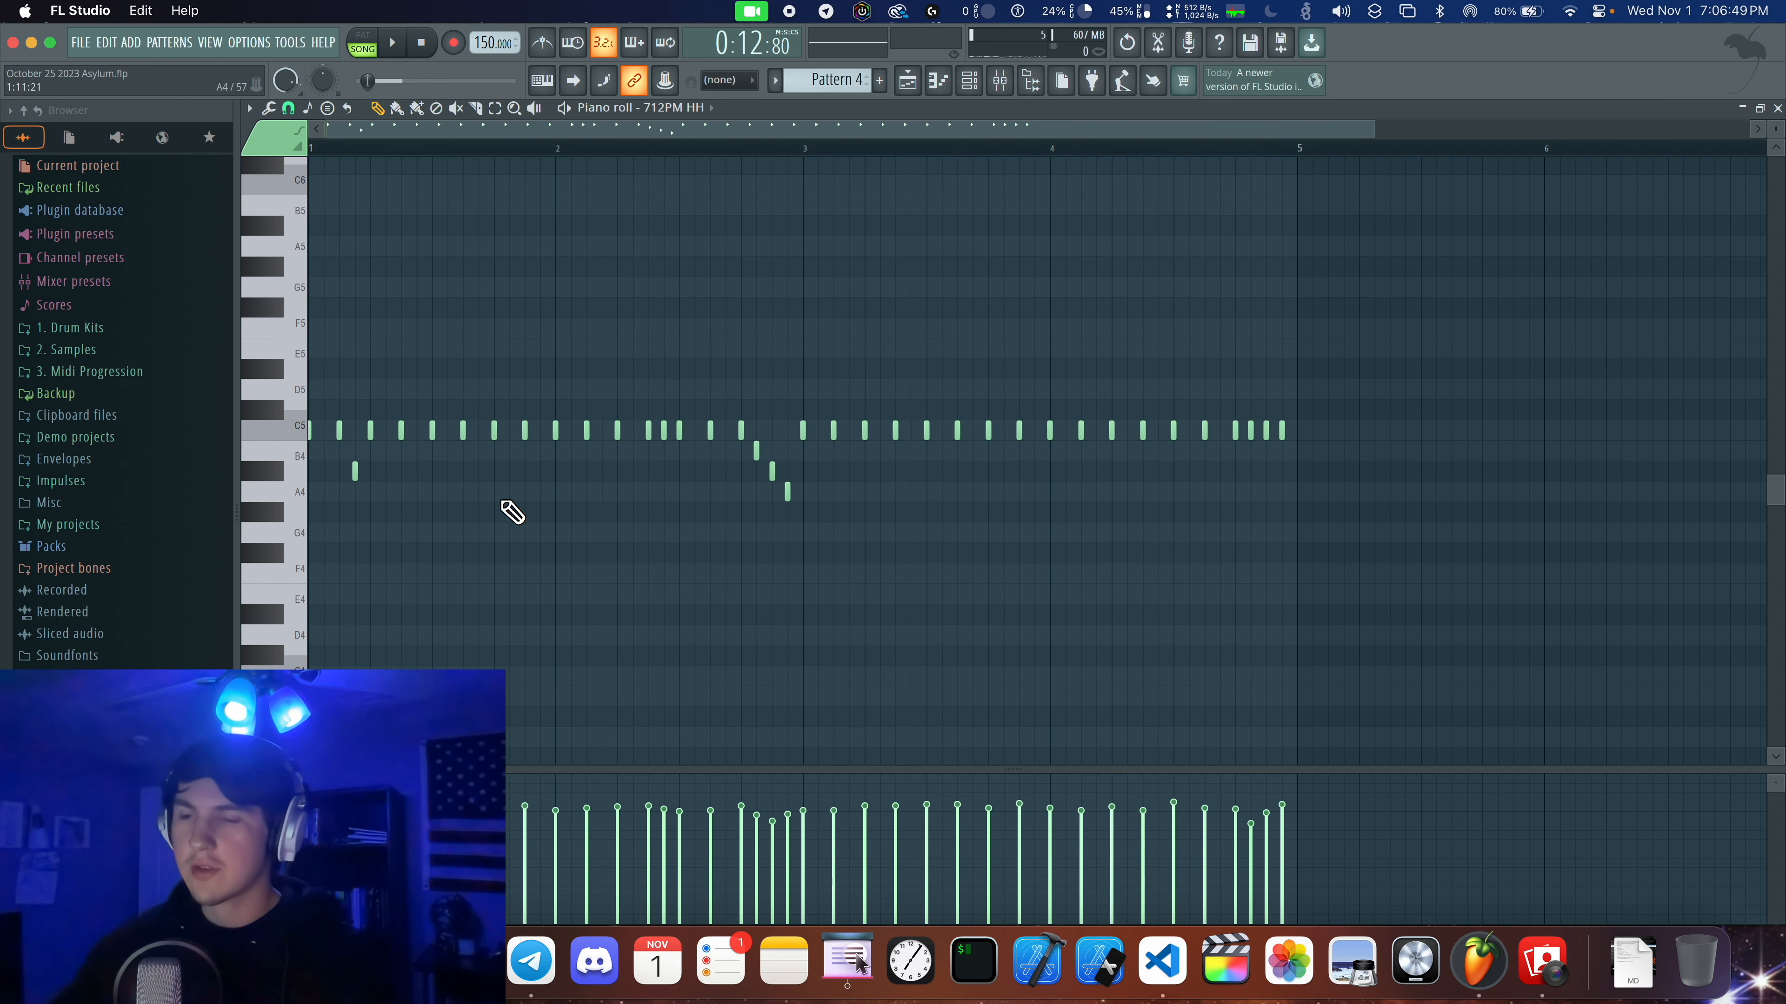
key(ctrl+a)
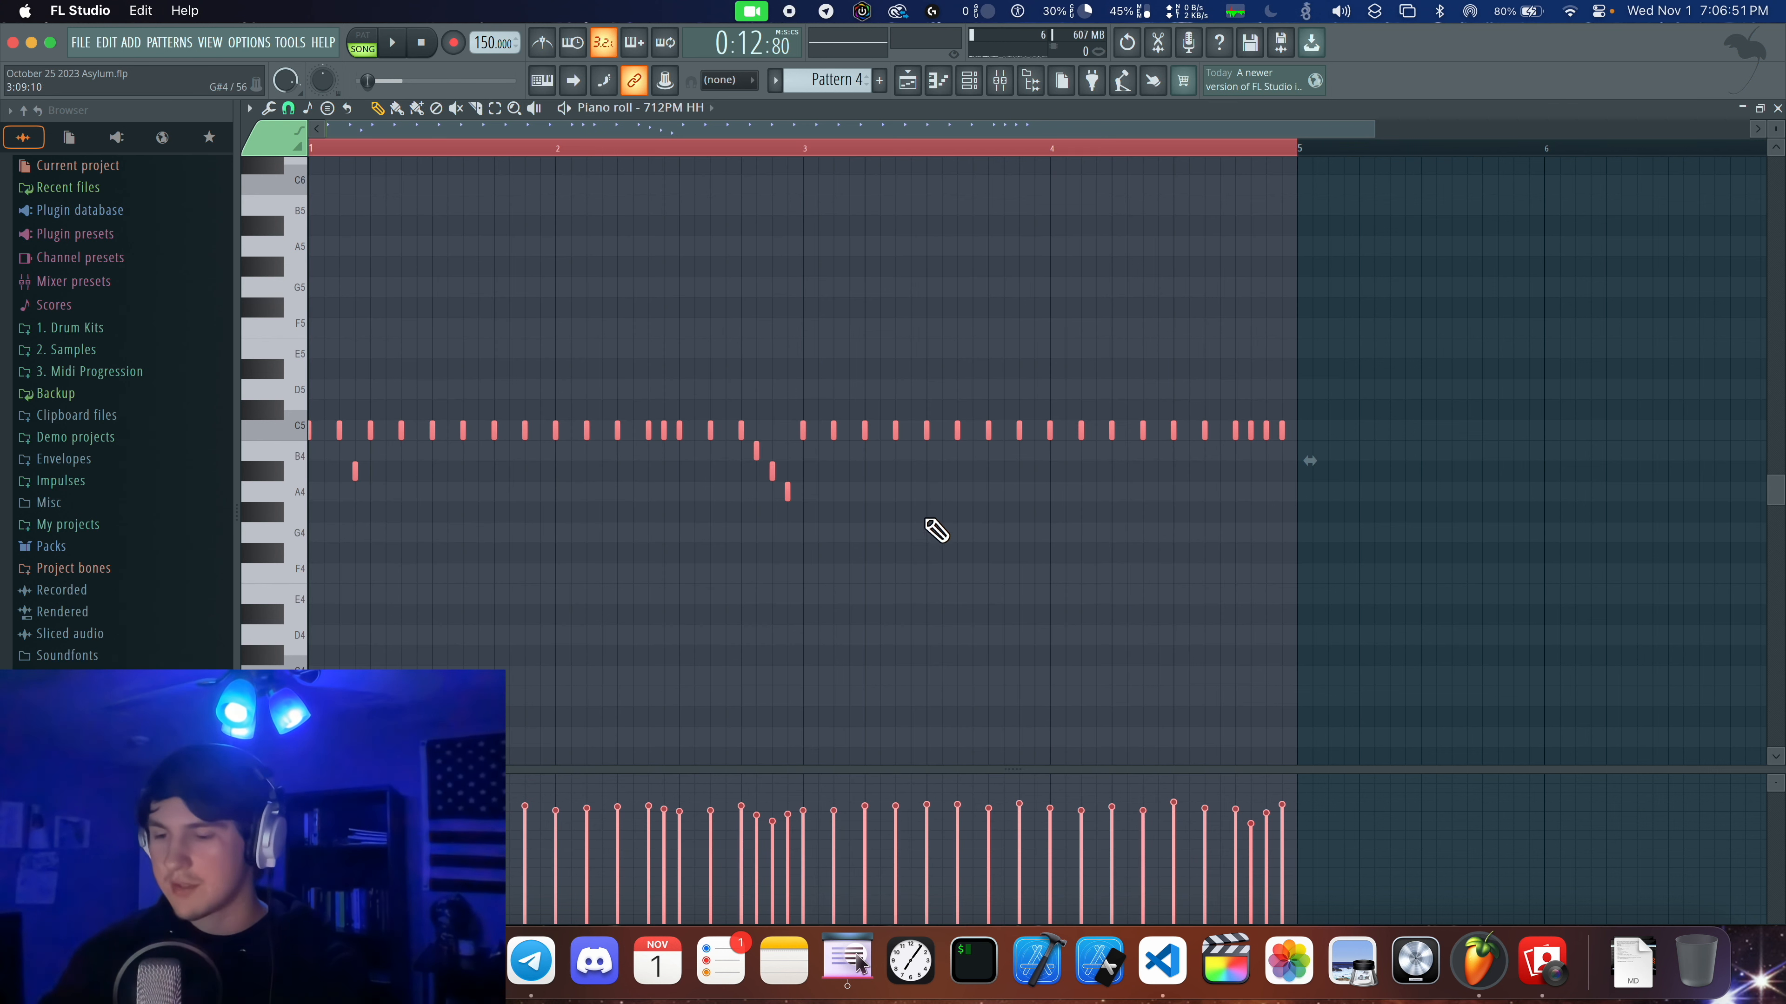
key(alt+r)
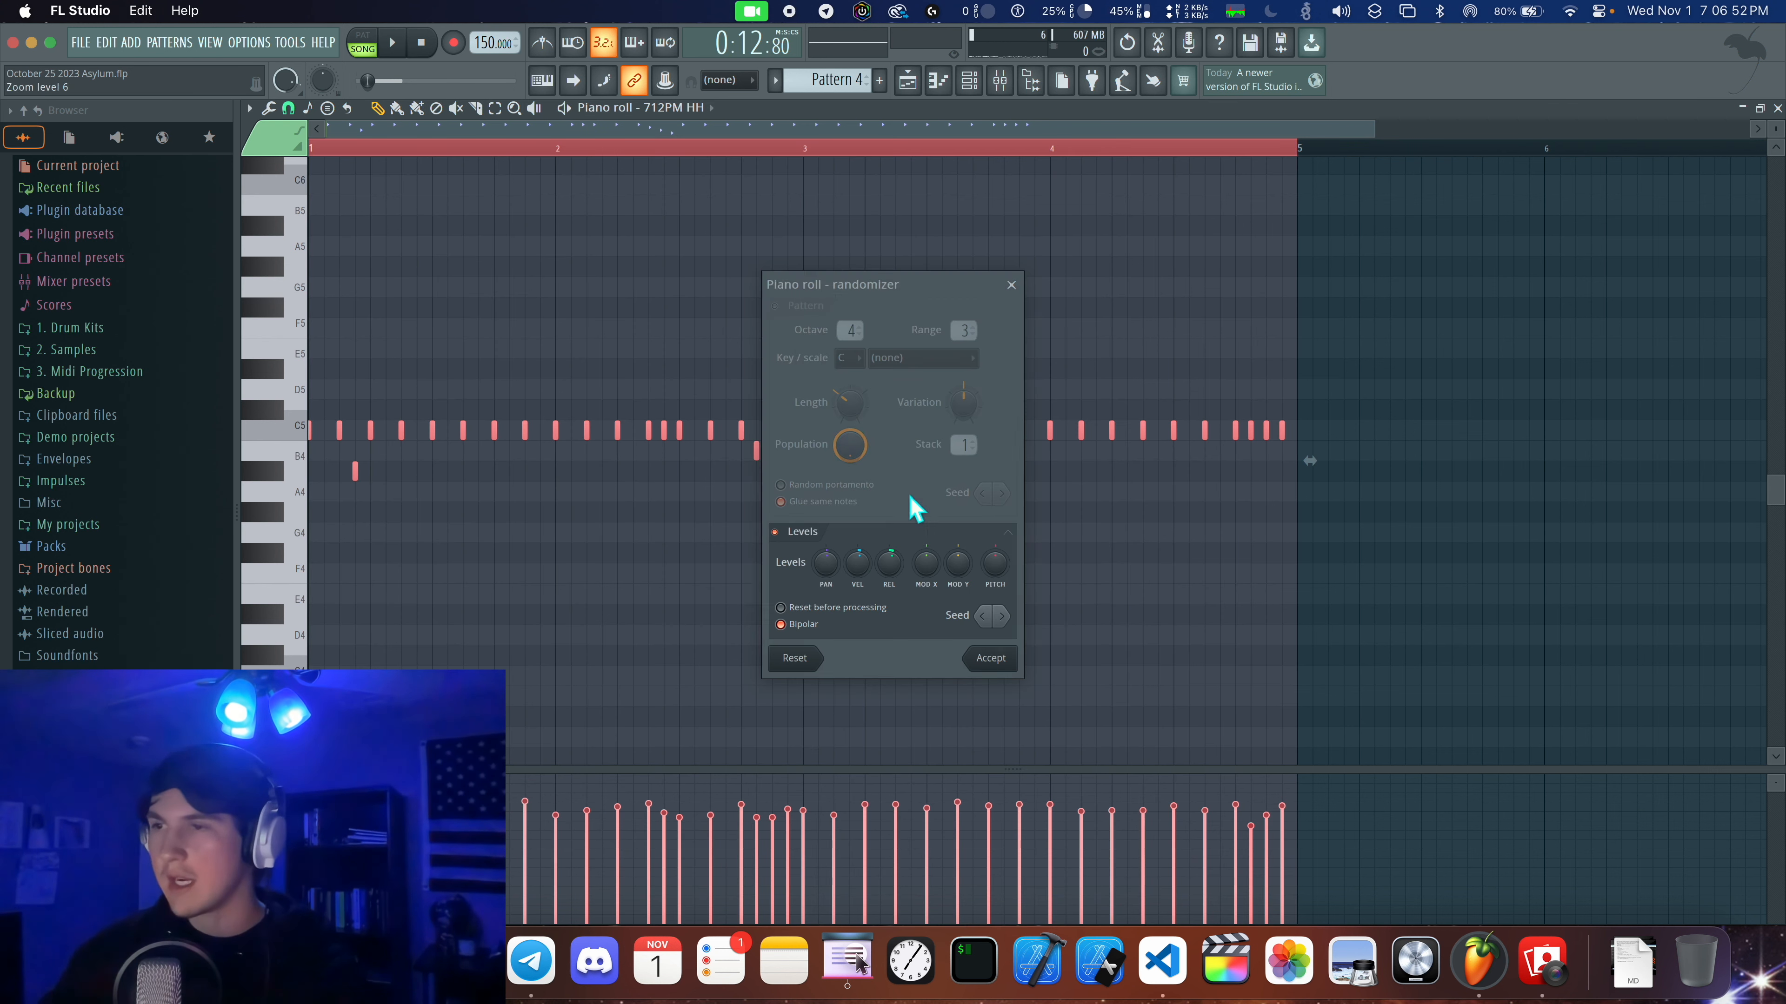
click(1011, 284)
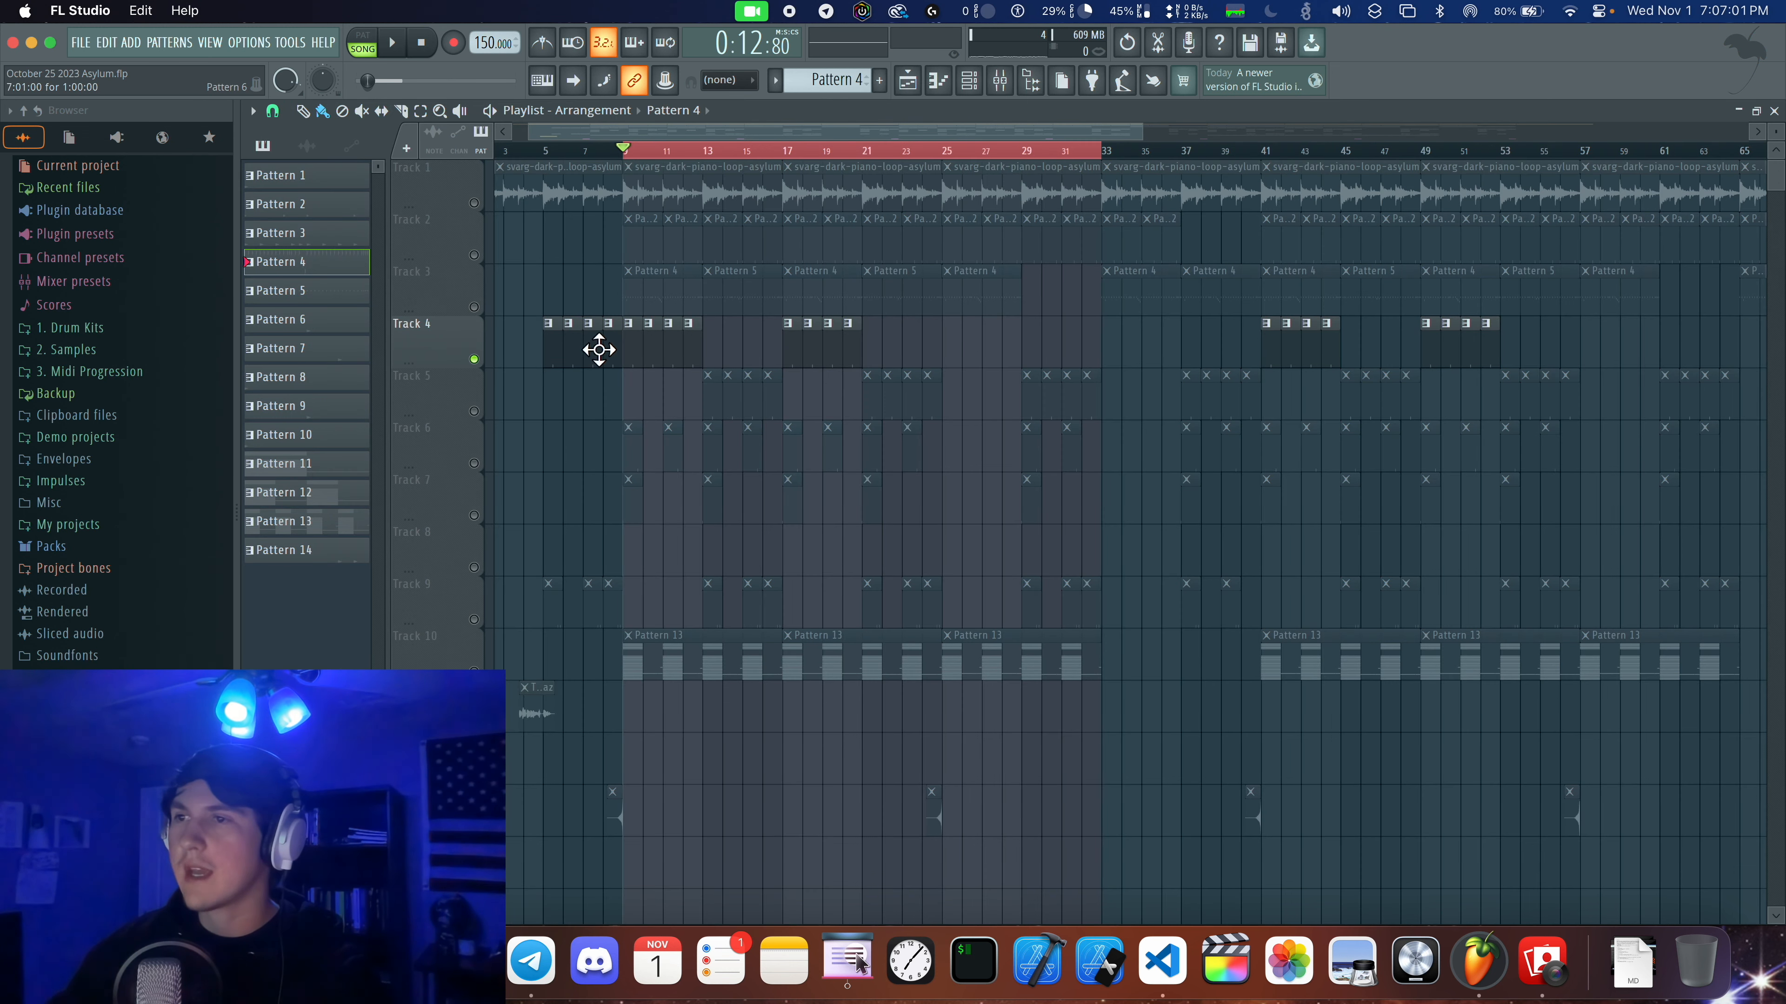
Open Pattern 6 from Track 4, play it, and open the Fruity Parametric EQ 2 on the 712PM SNARE mixer track.
double_click(589, 351)
click(815, 366)
key(space)
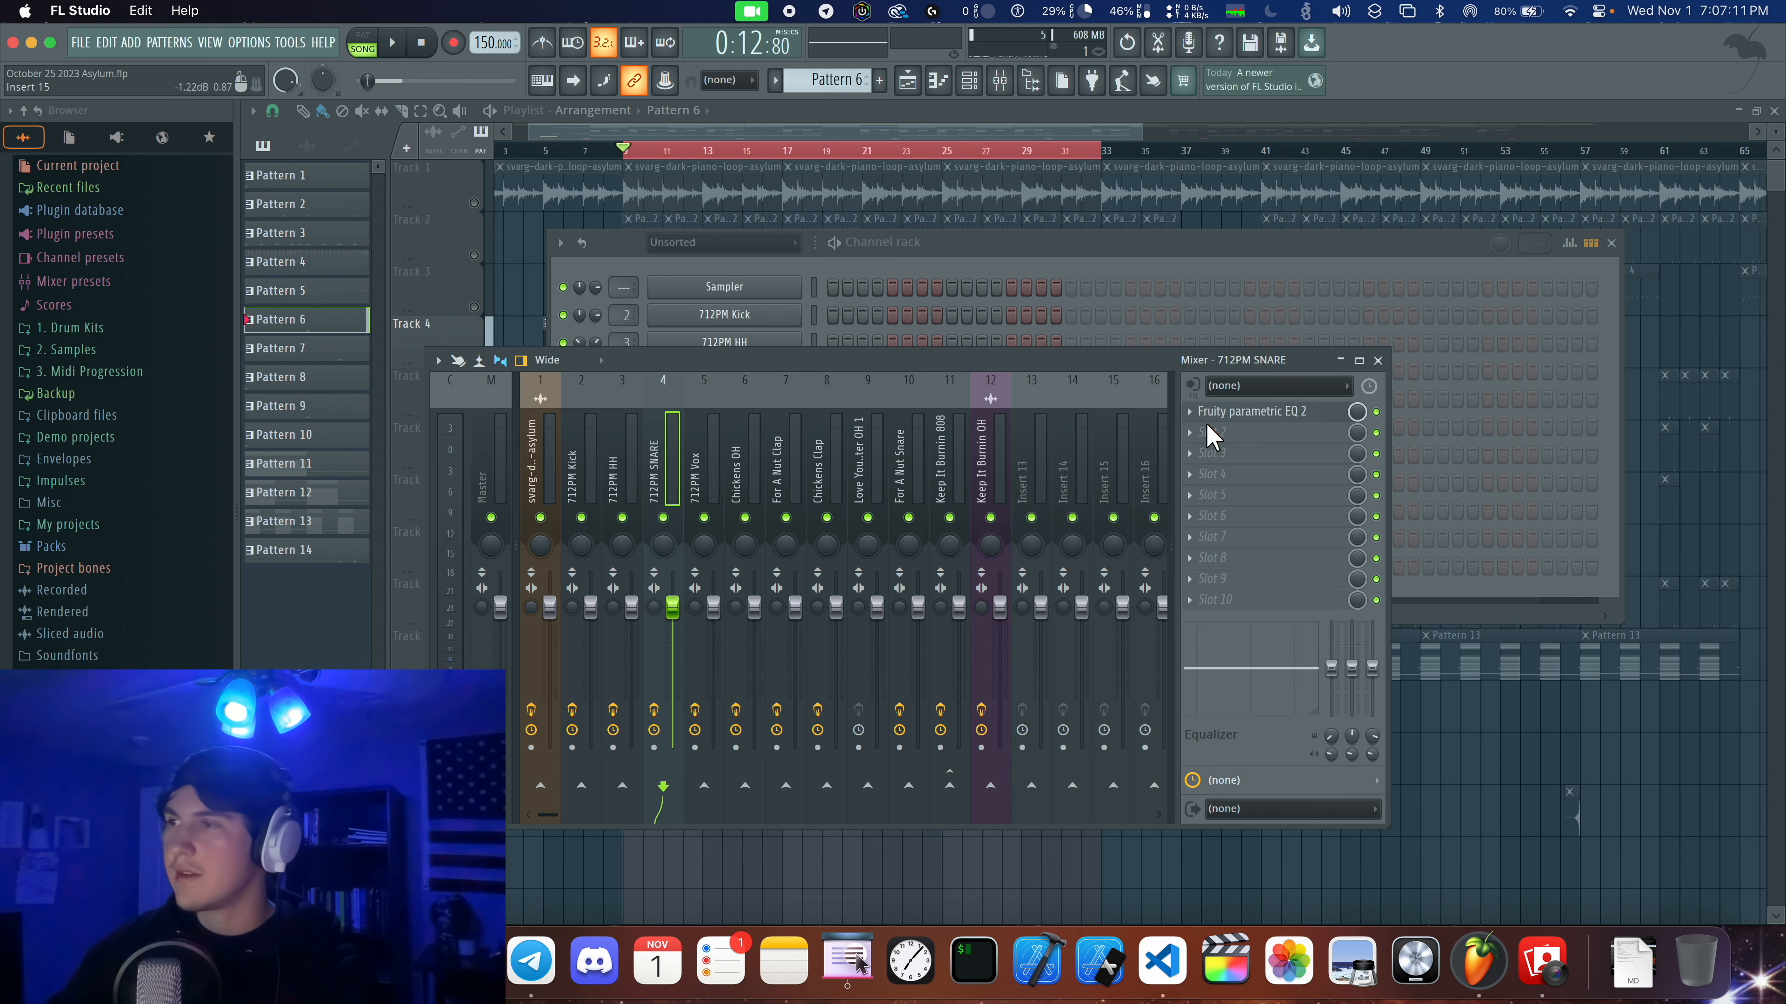
click(1226, 414)
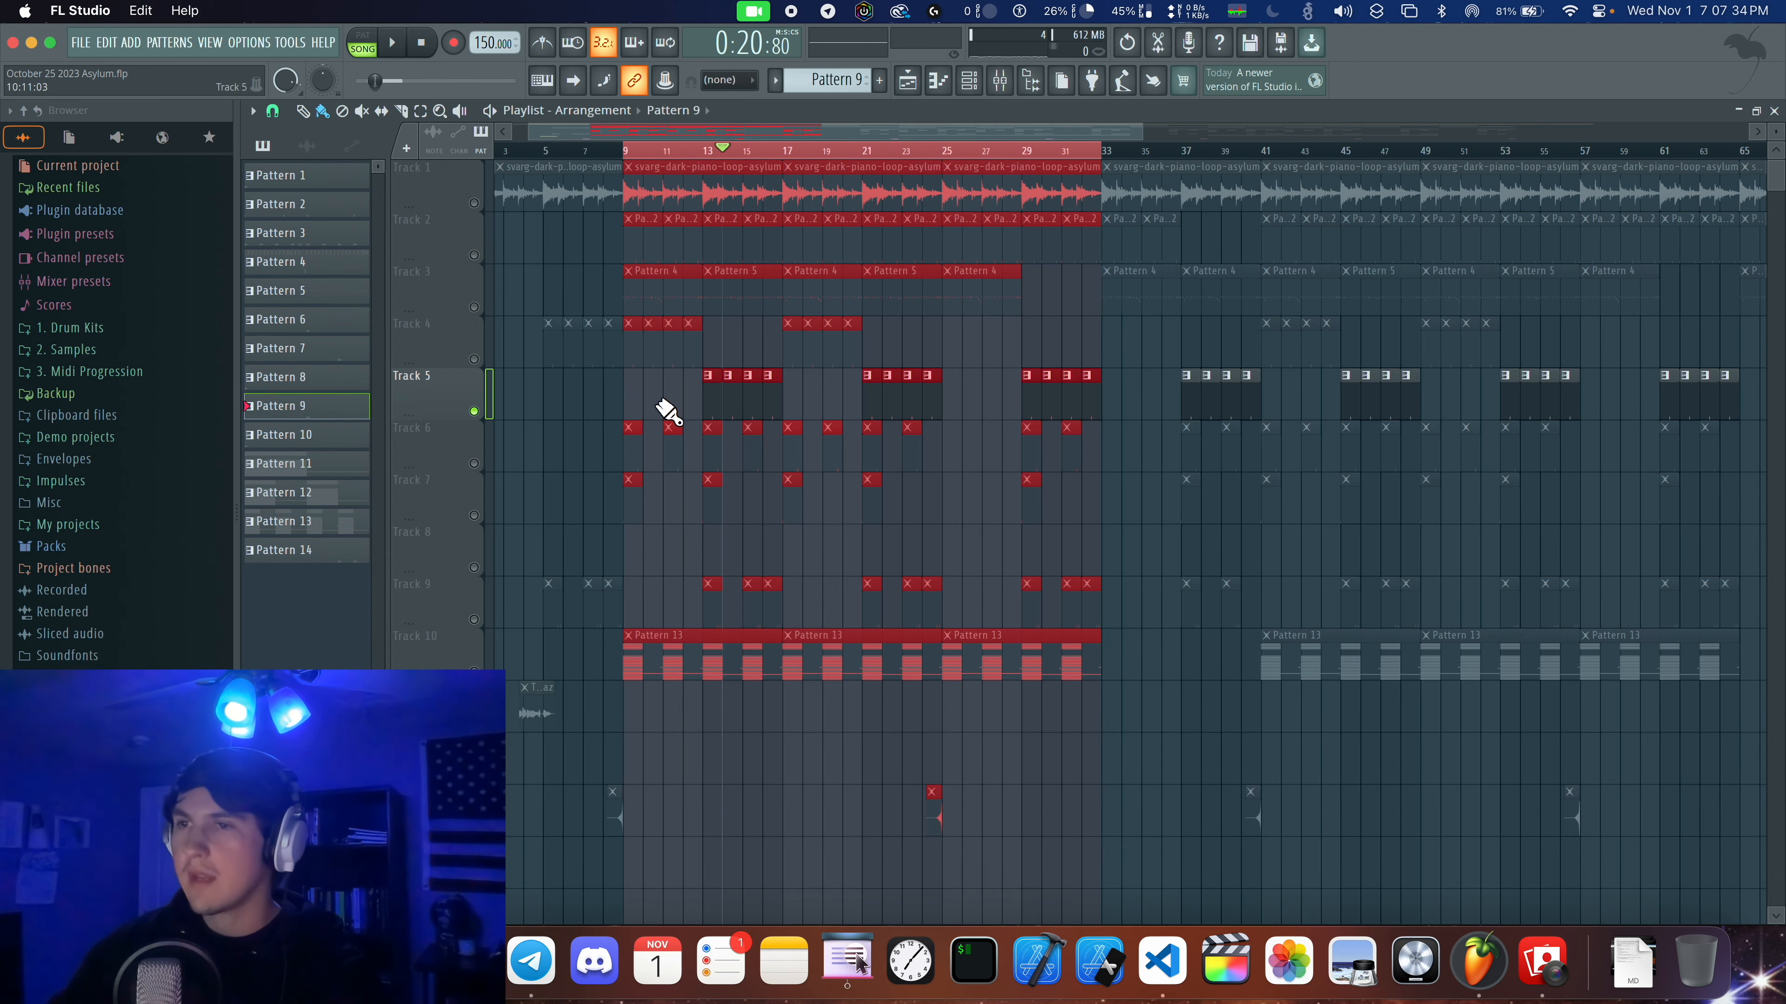
Check the For A Nut Clap channel settings in Pattern 9, close them, and play the layered claps.
click(968, 80)
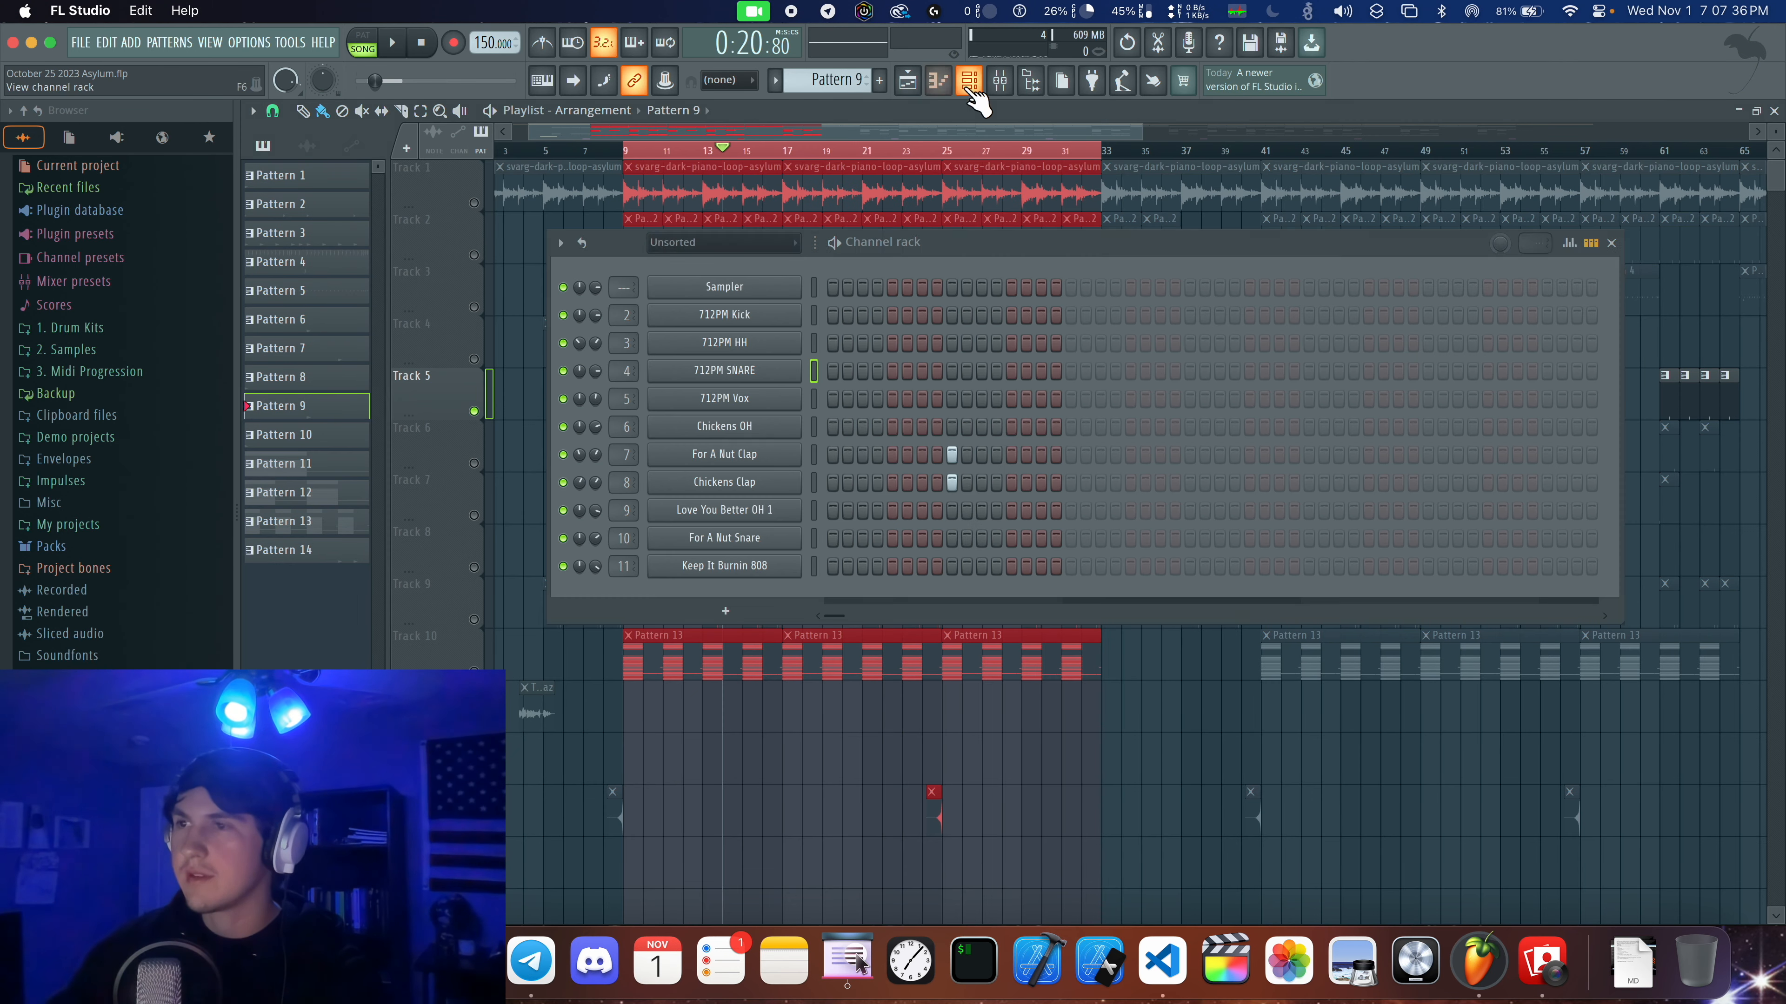
click(754, 458)
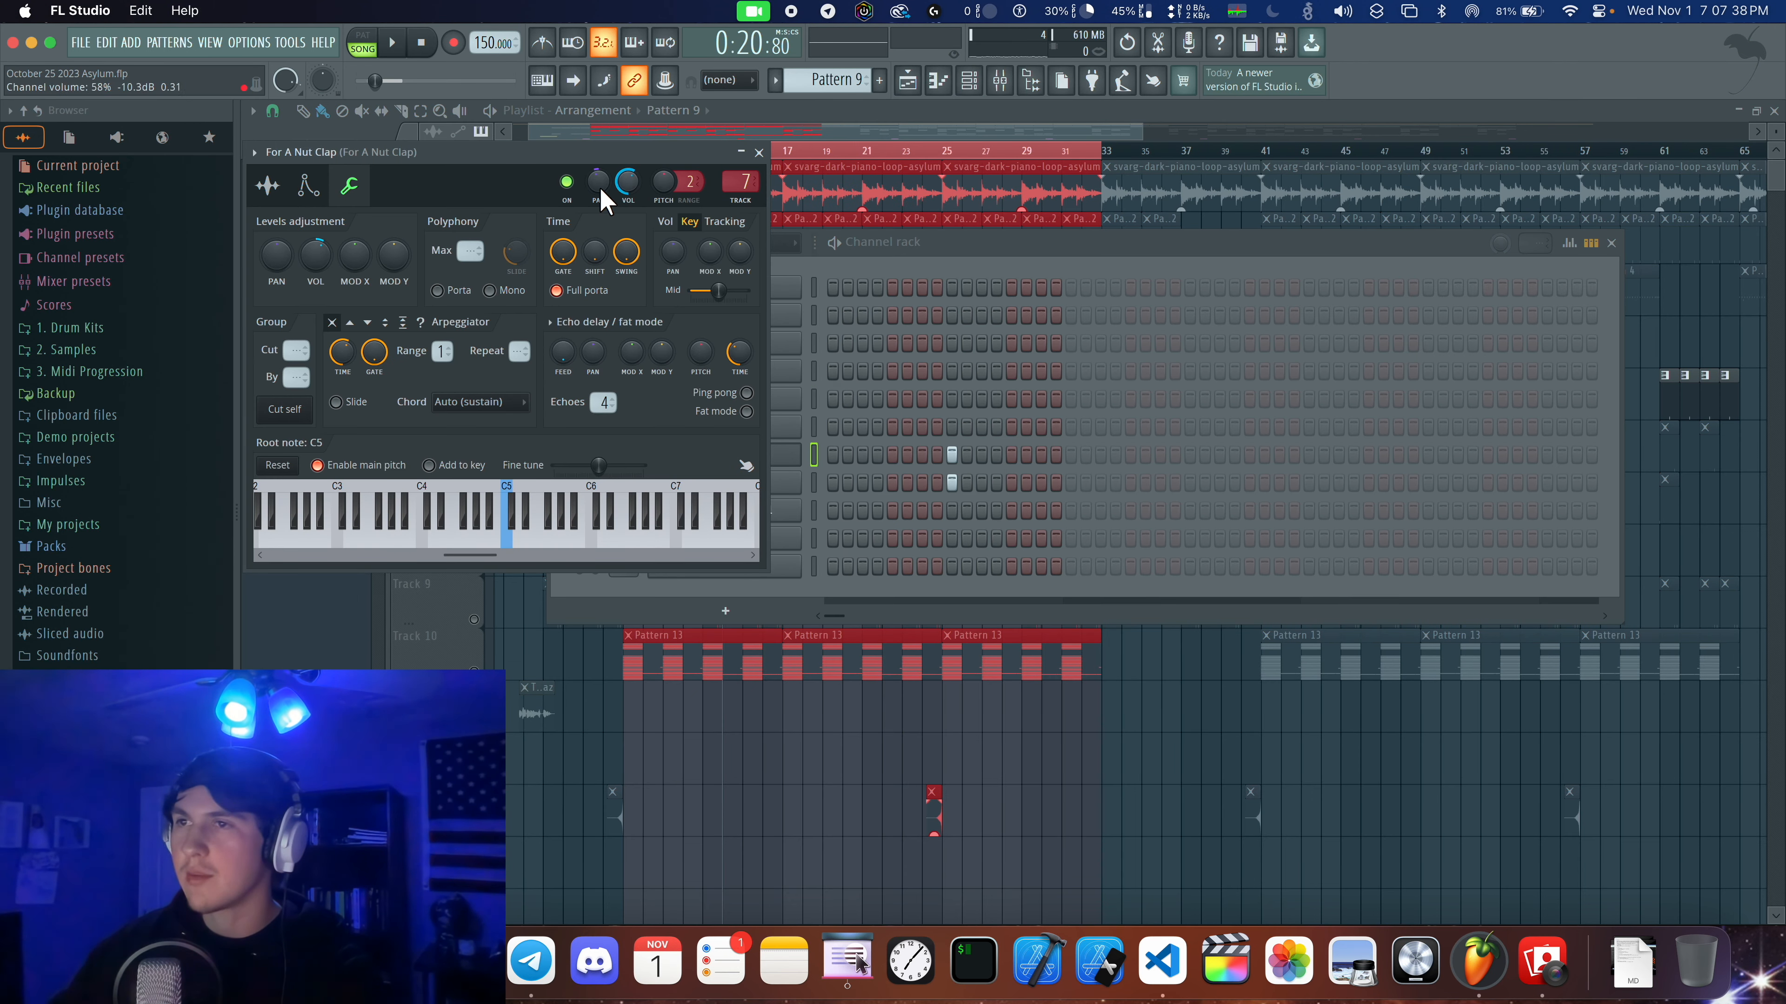
click(758, 152)
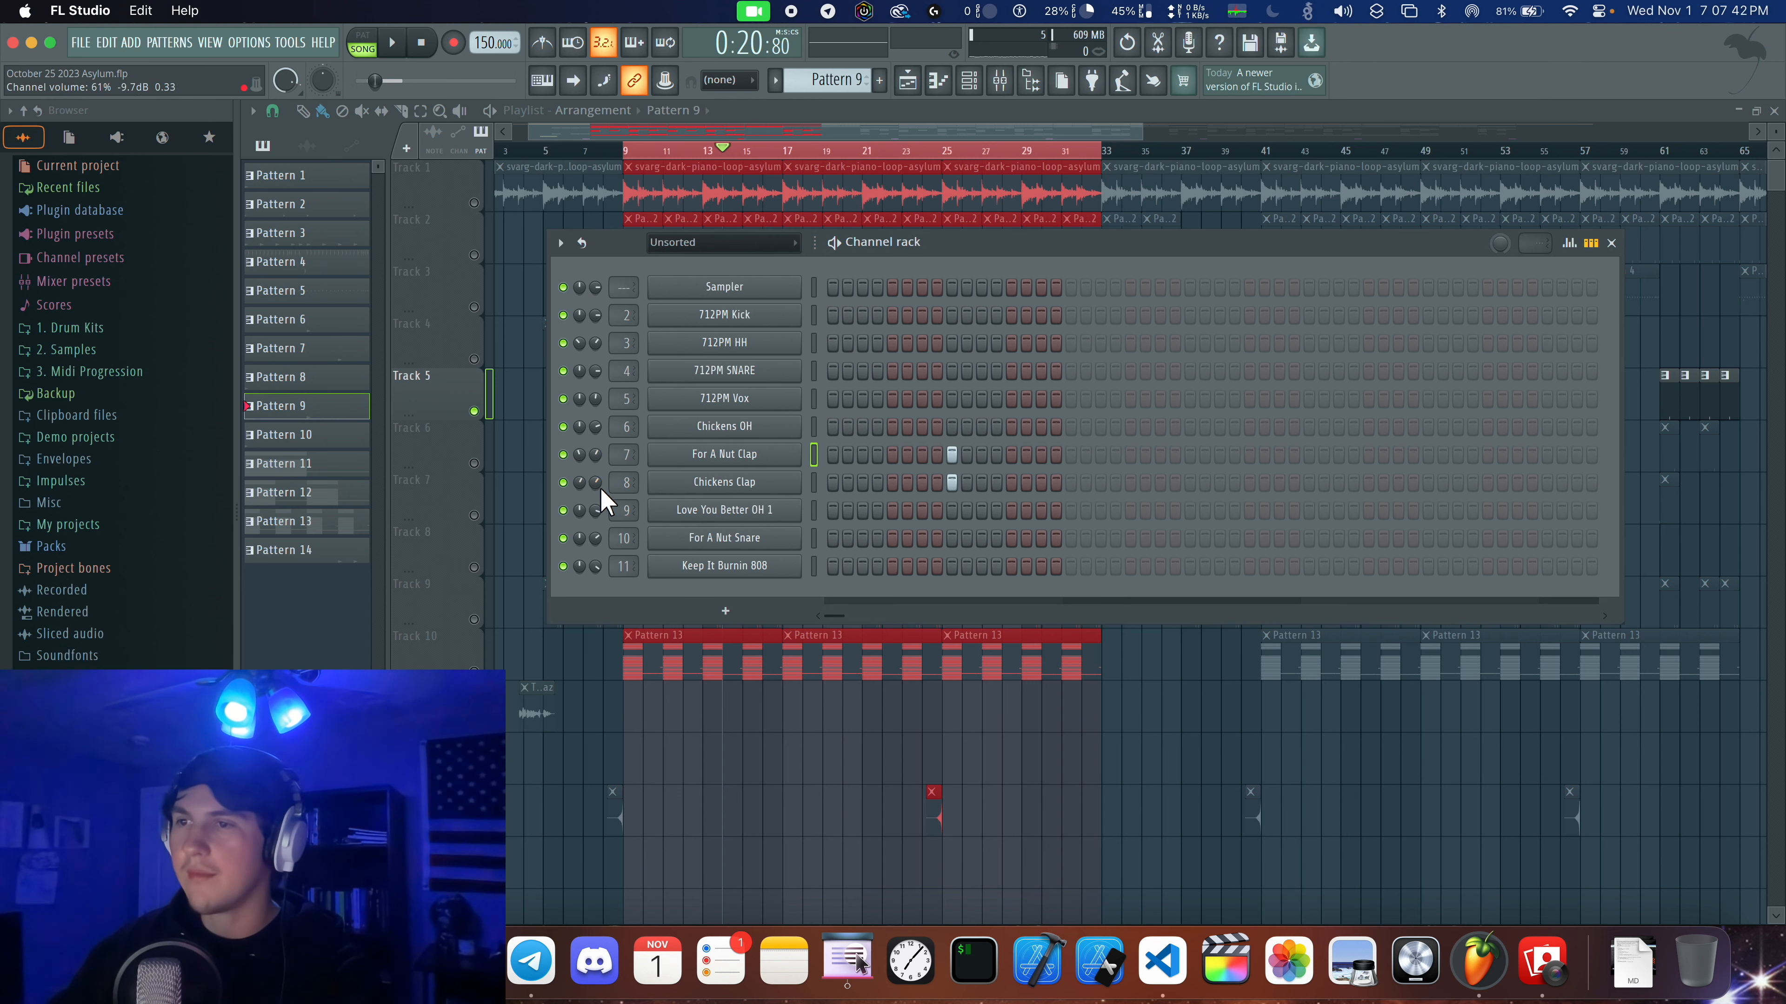
key(space)
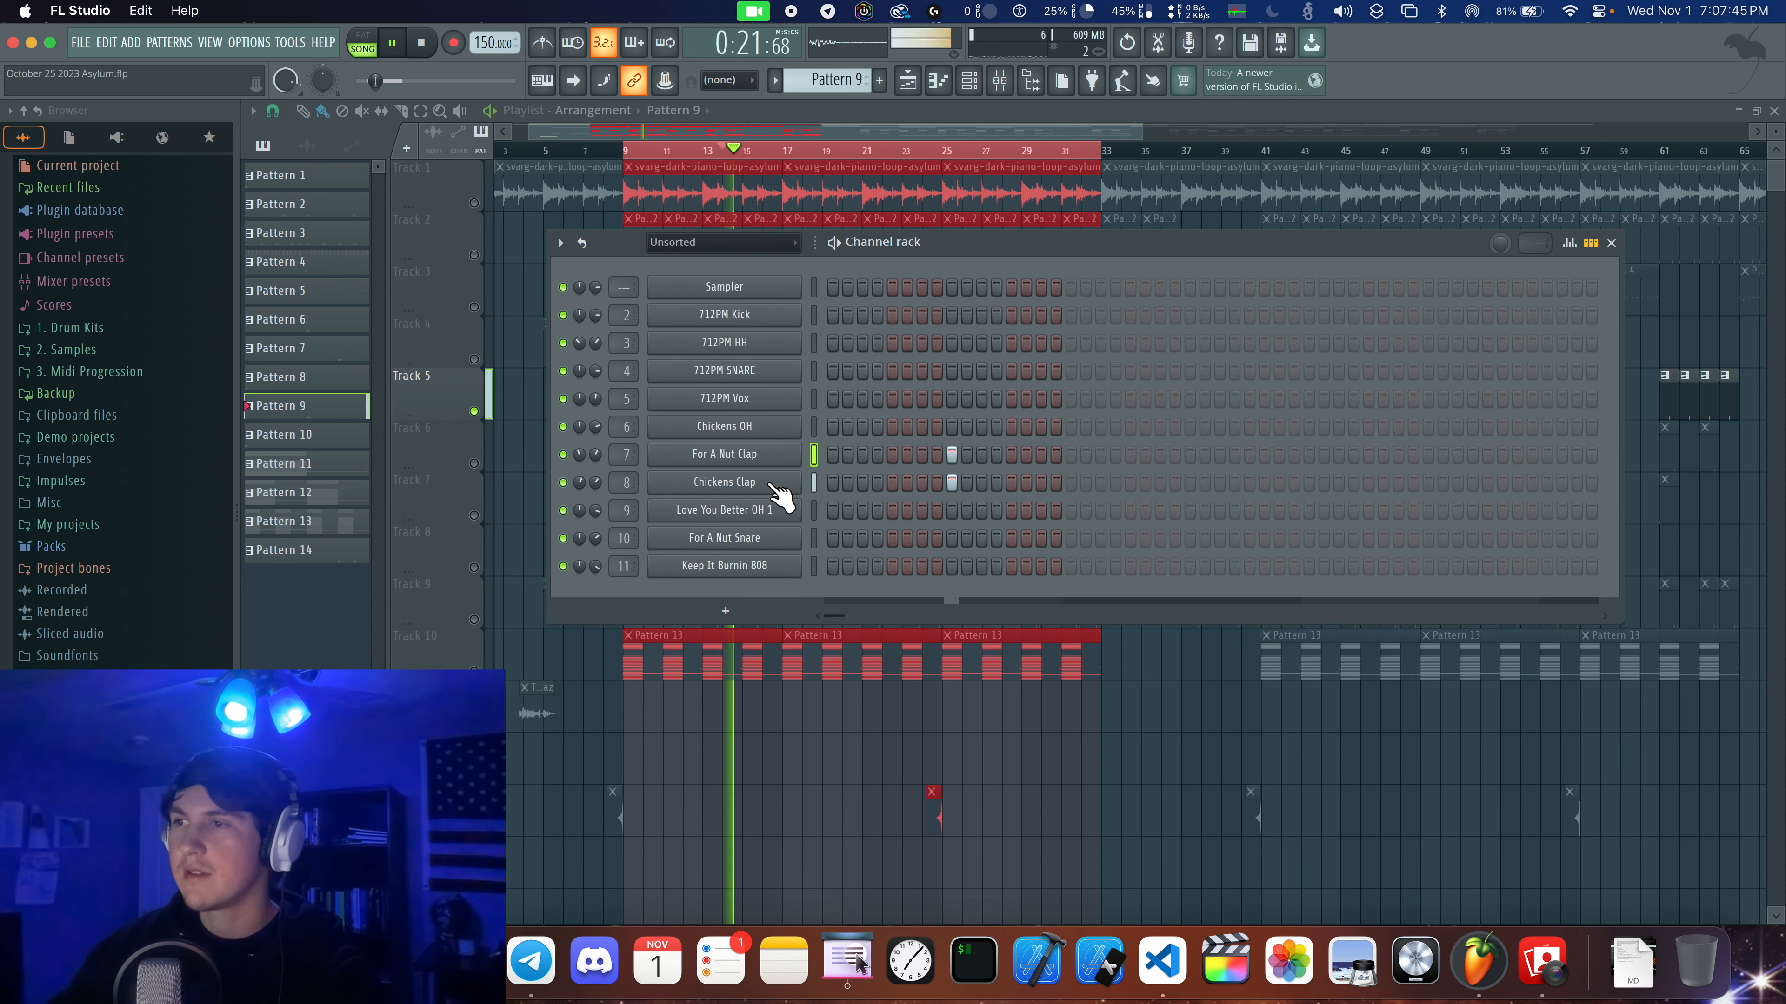
Inspect the Fruity Parametric EQ 2 on the Chickens Clap mixer track, stop playback, and close the equalizer and mixer.
click(1005, 82)
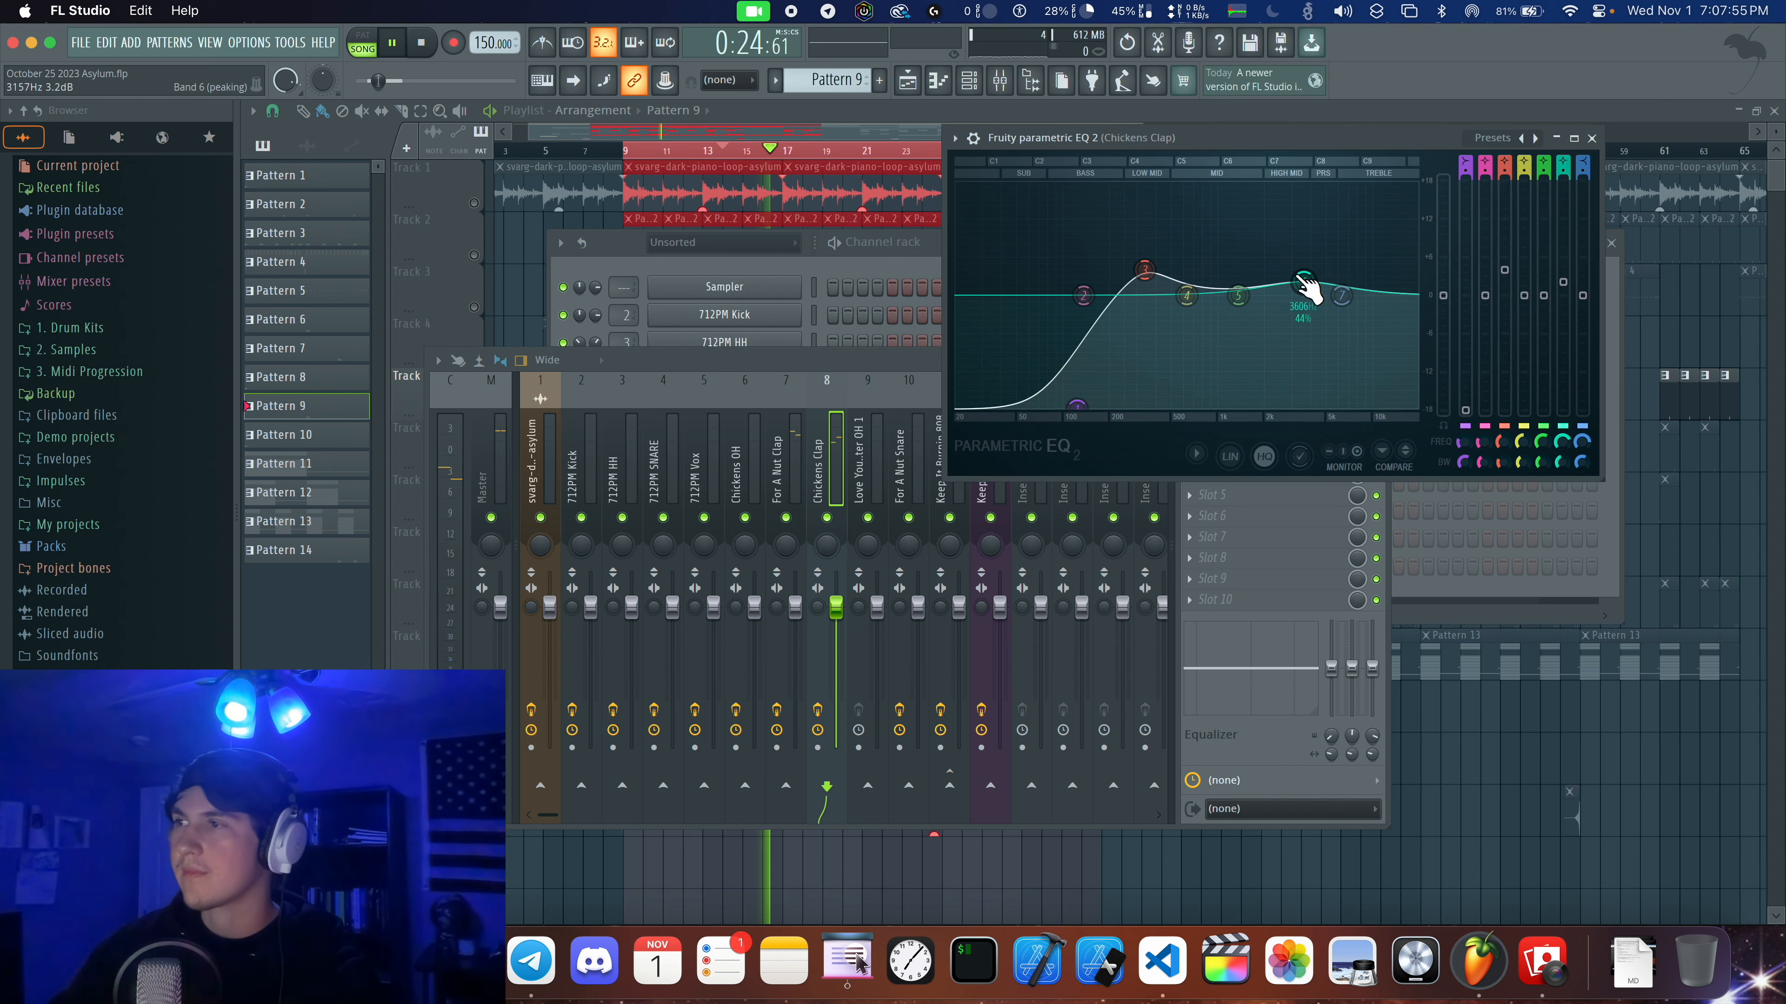
key(space)
click(1595, 142)
click(1378, 360)
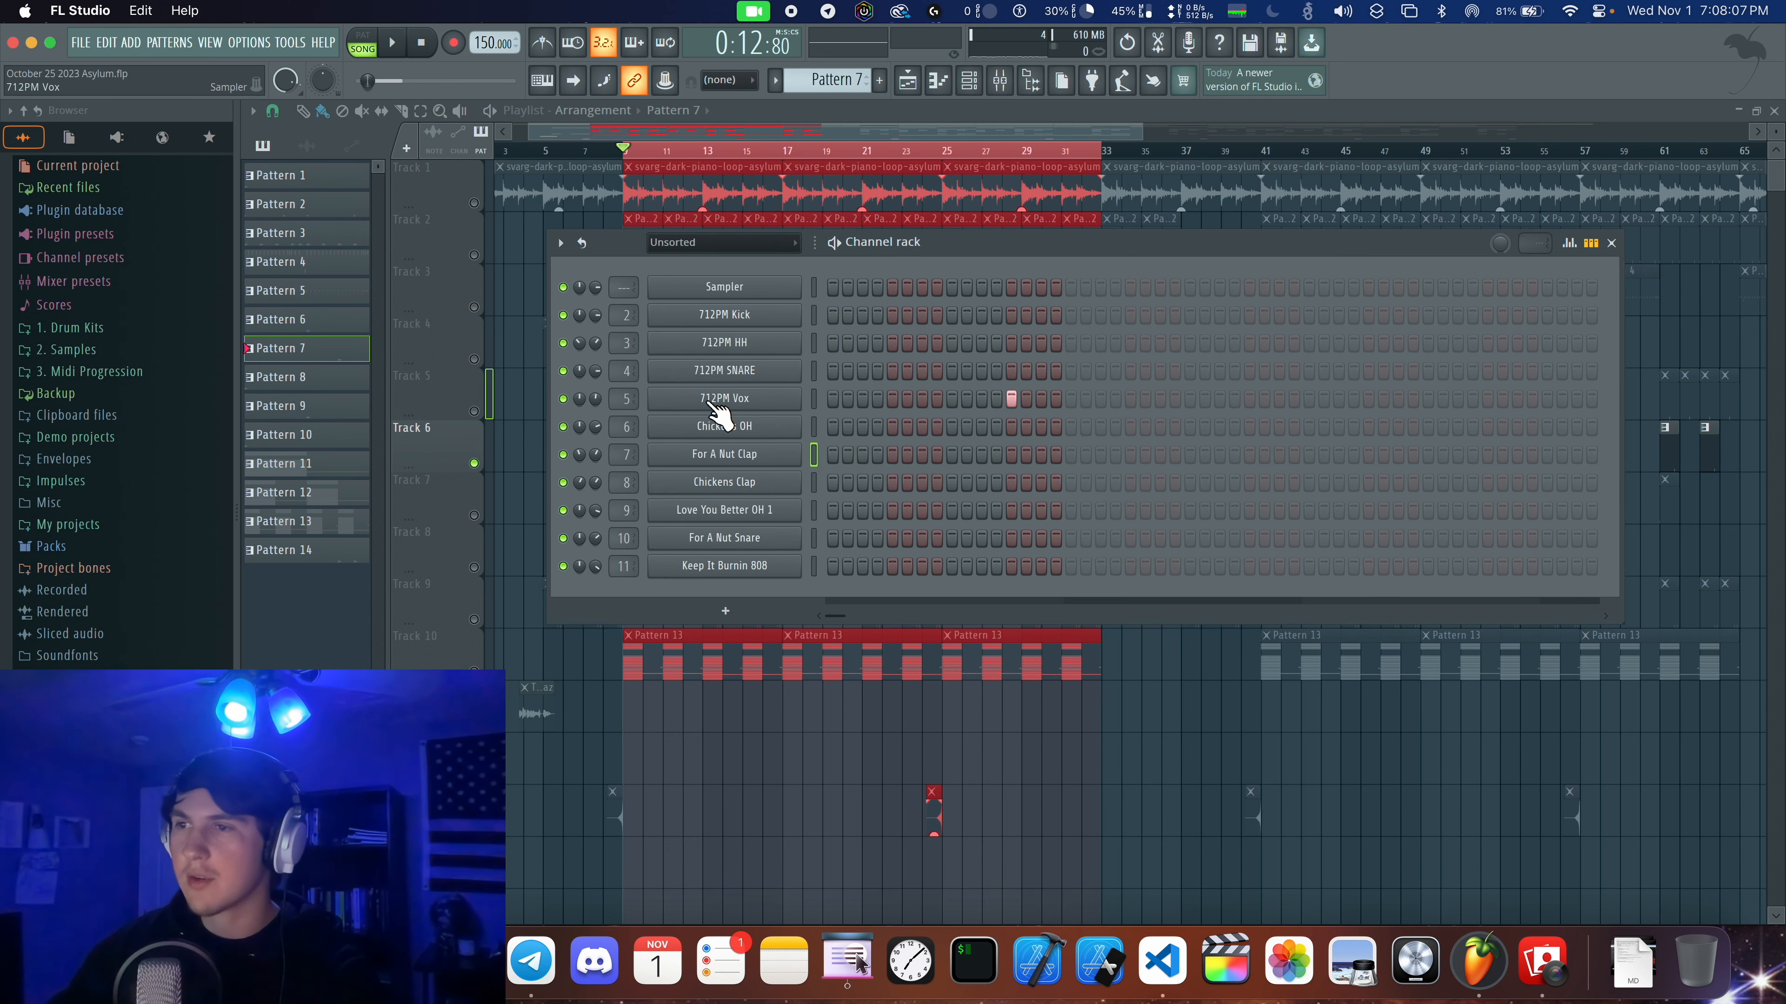
Open the 712PM Vox channel settings and inspect the Fruity Parametric EQ 2 on its mixer track, closing the equalizer and mixer.
click(724, 399)
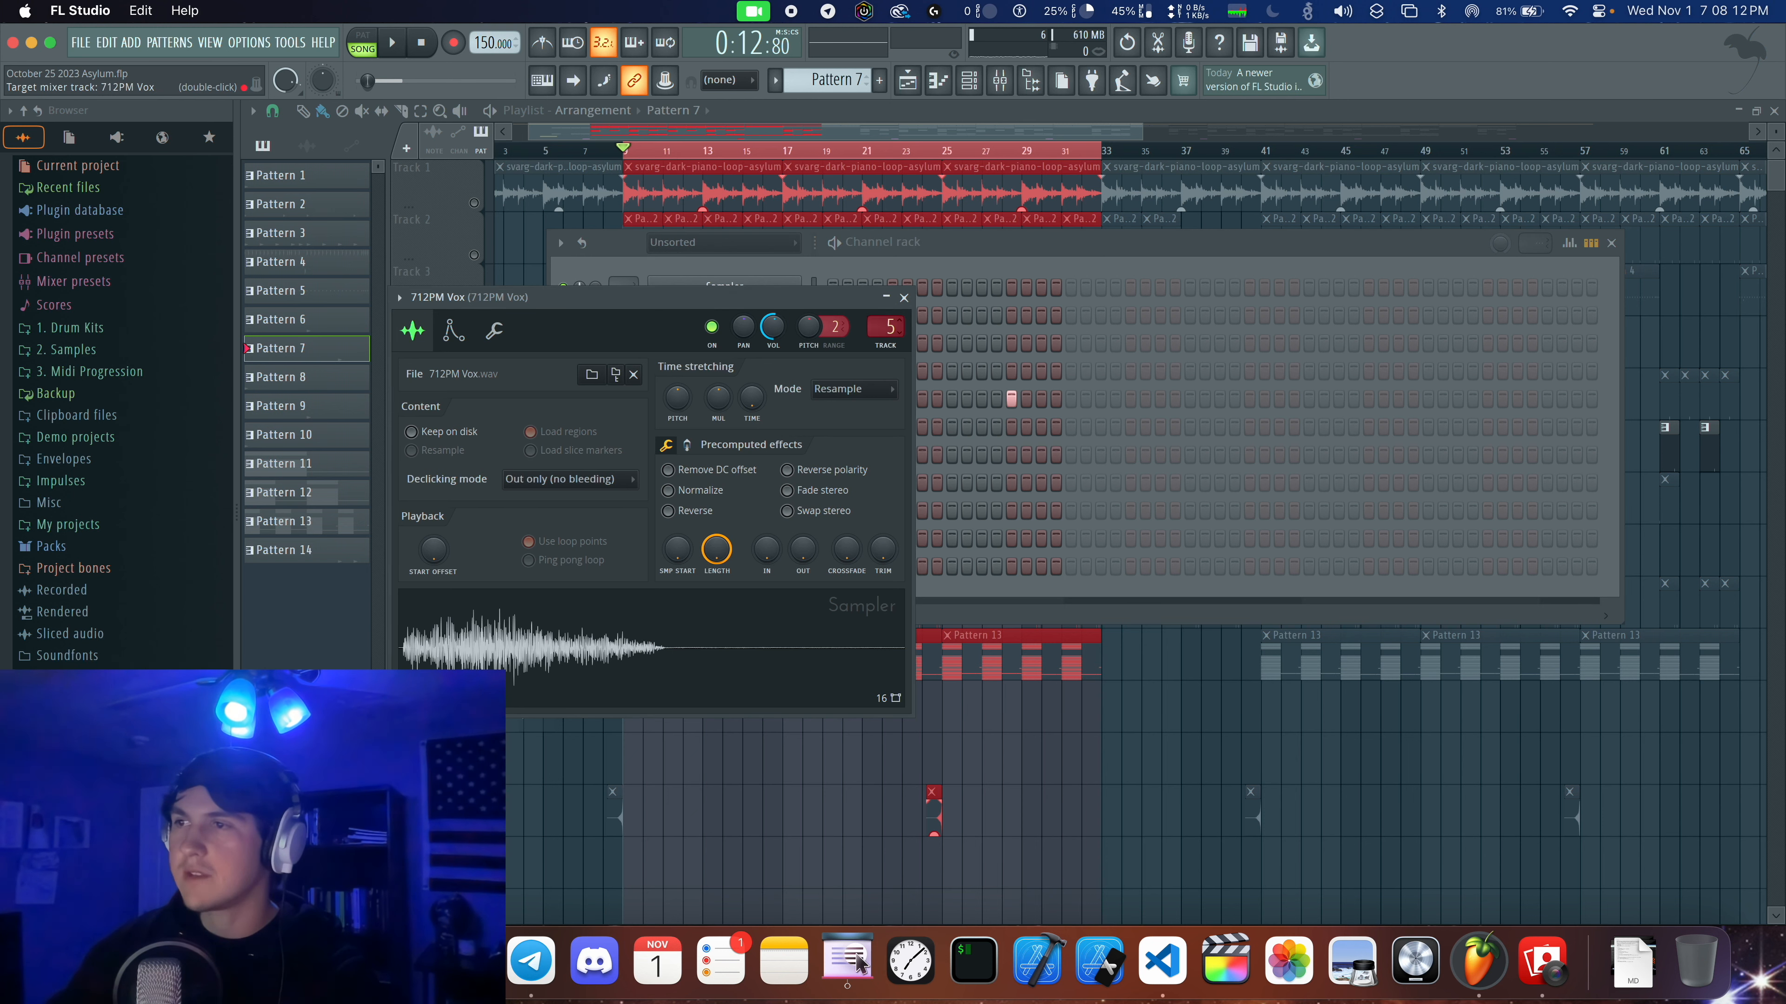
double_click(890, 327)
click(1251, 413)
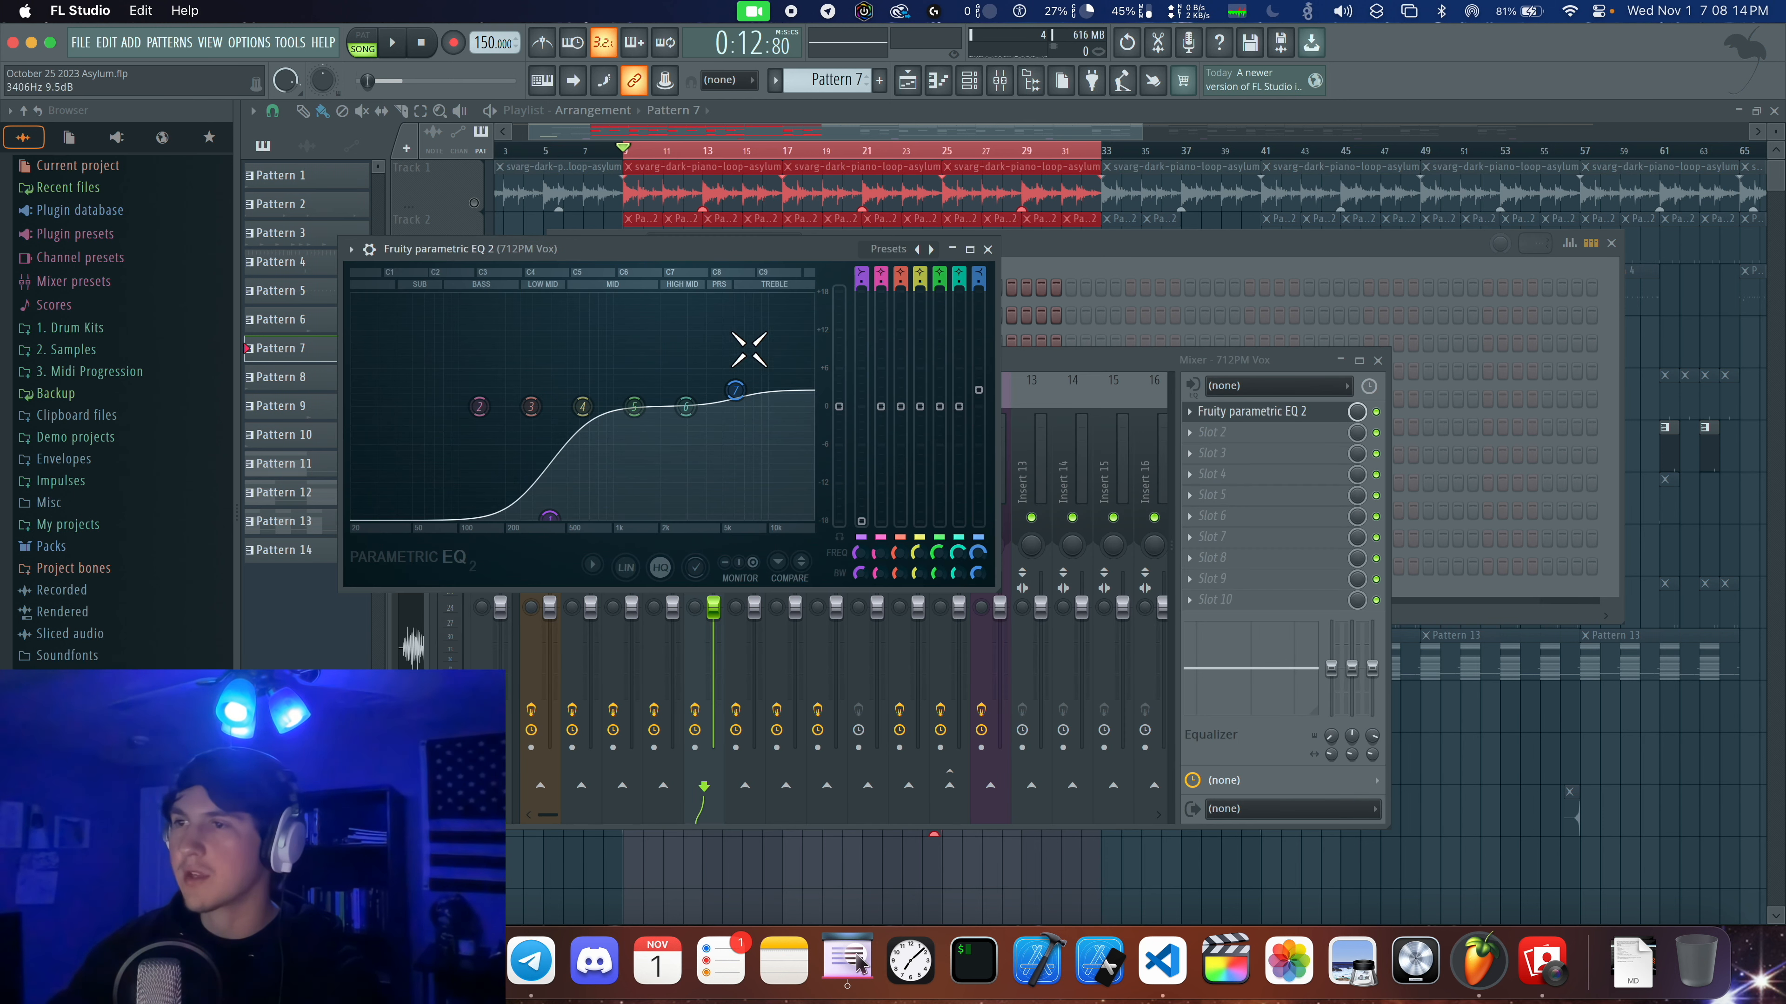
click(988, 249)
click(1377, 360)
Review the Chickens OH channel settings and its mixer track's Fruity Parametric EQ 2, and close the open windows.
click(746, 425)
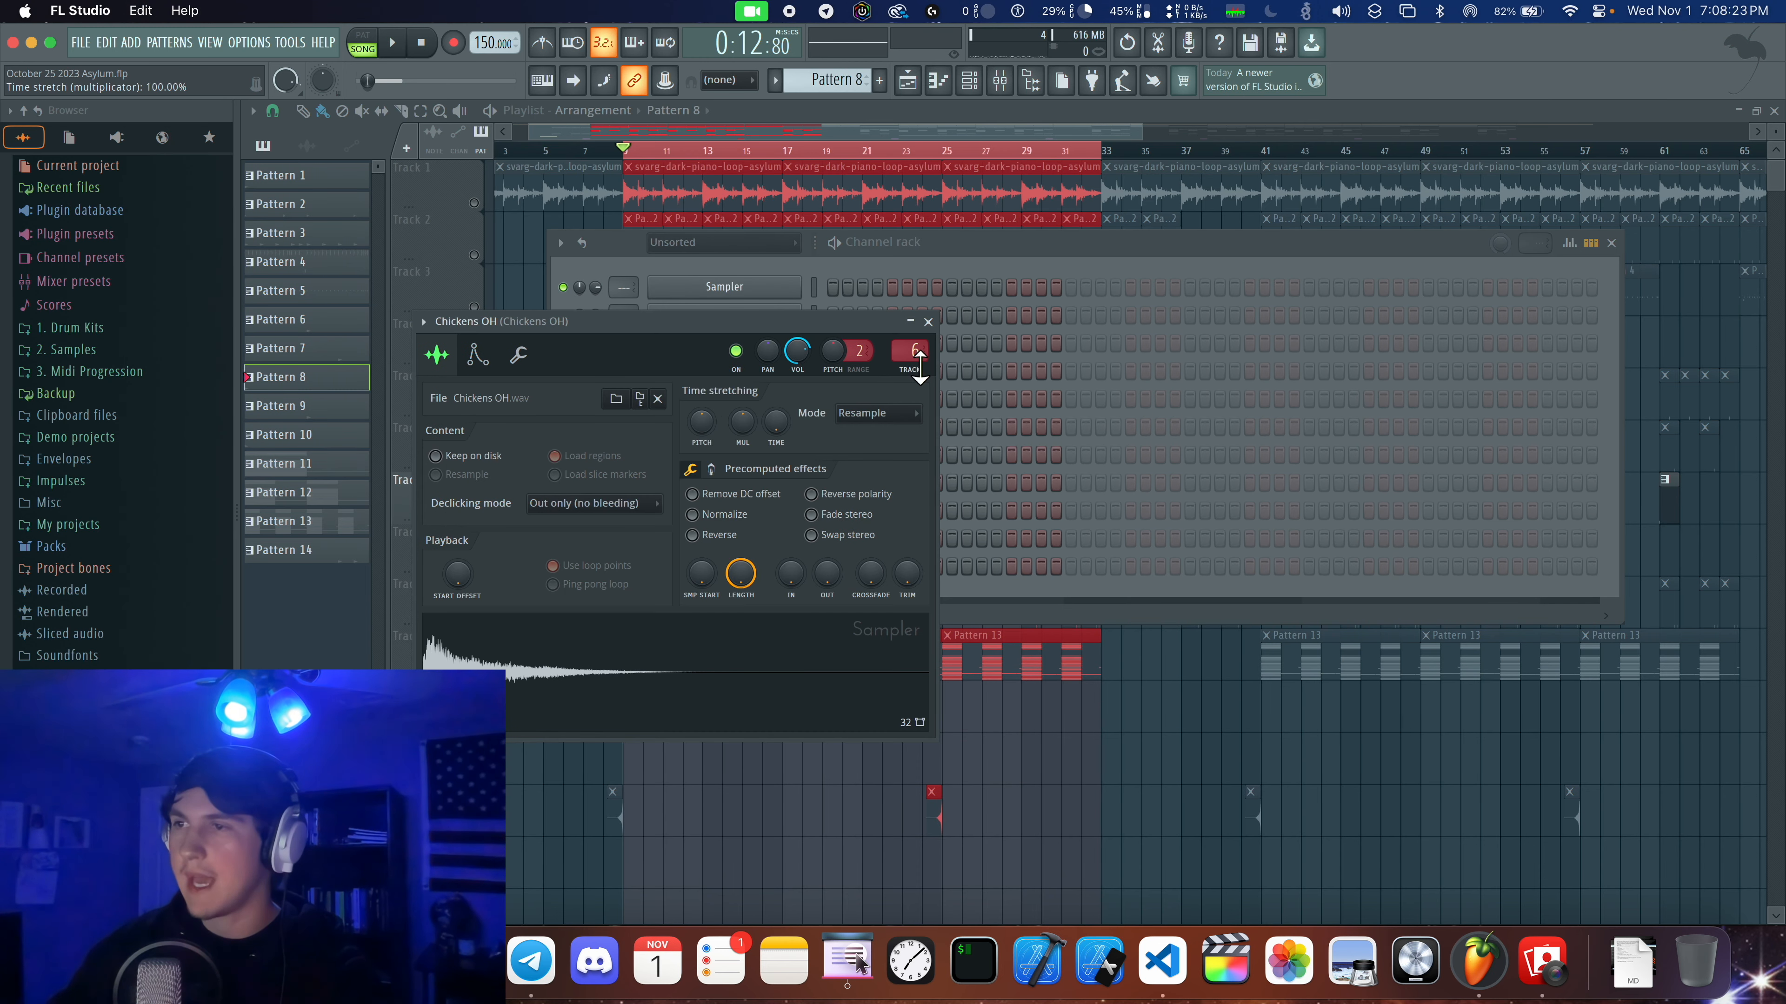
key(space)
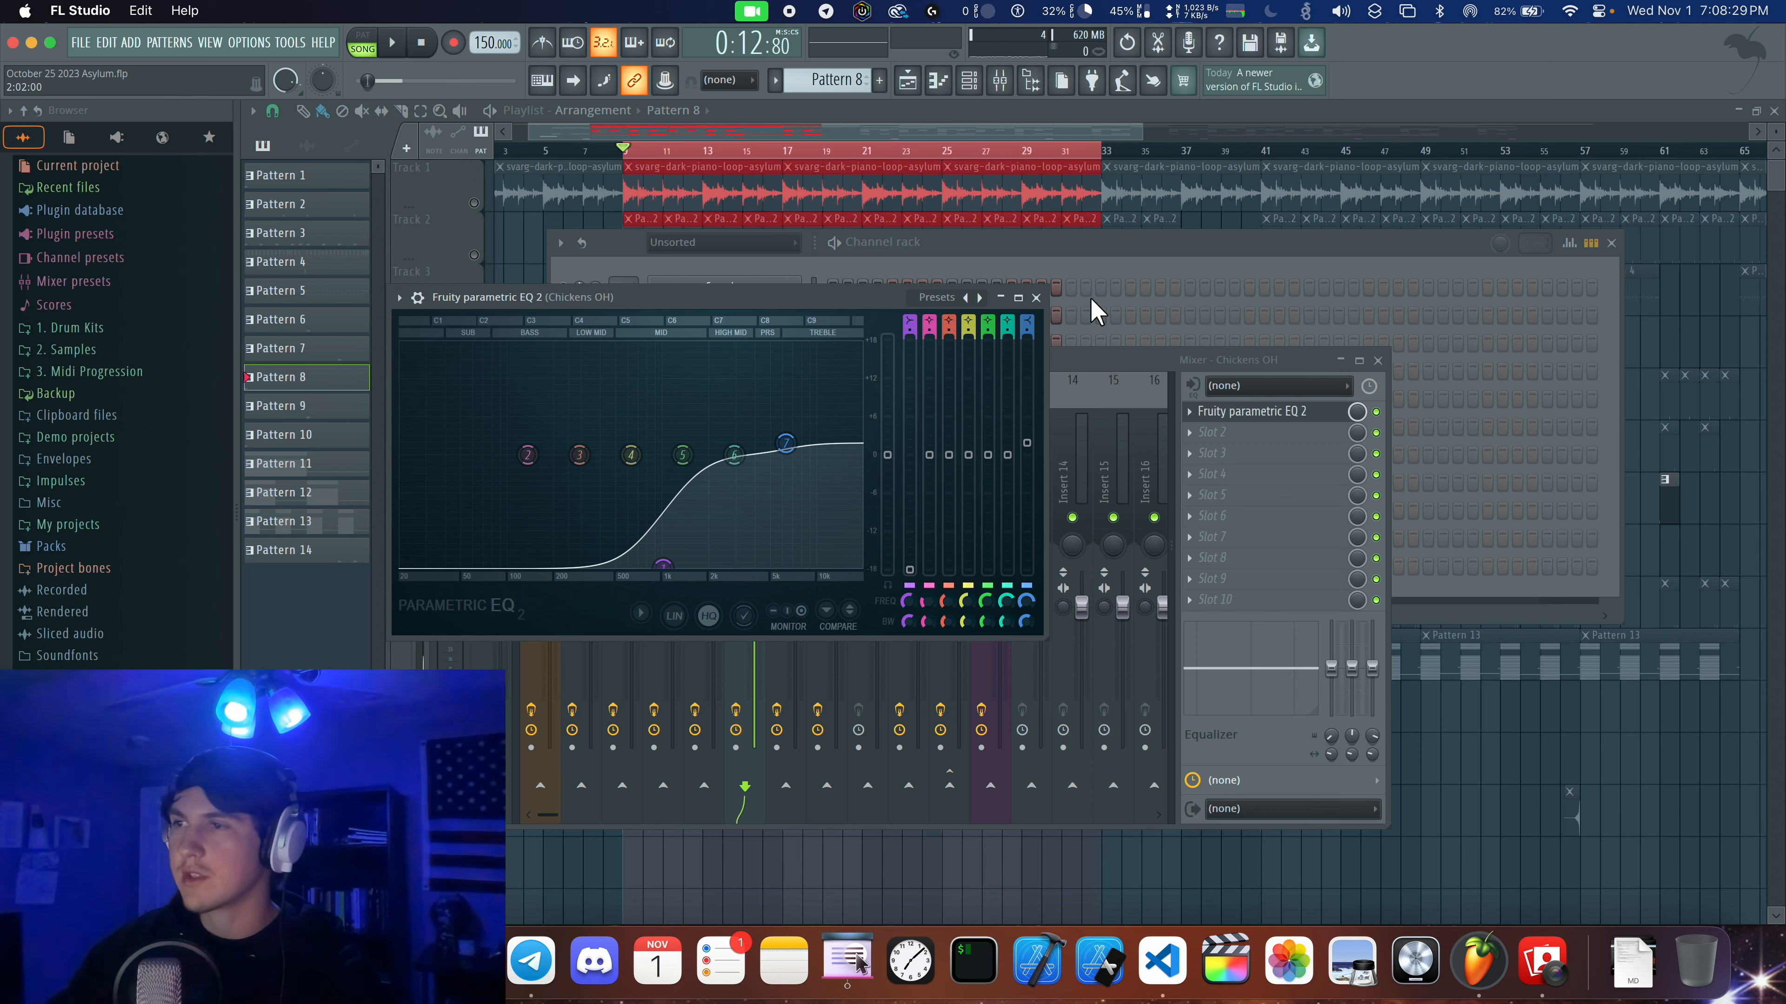
click(1036, 298)
click(1377, 360)
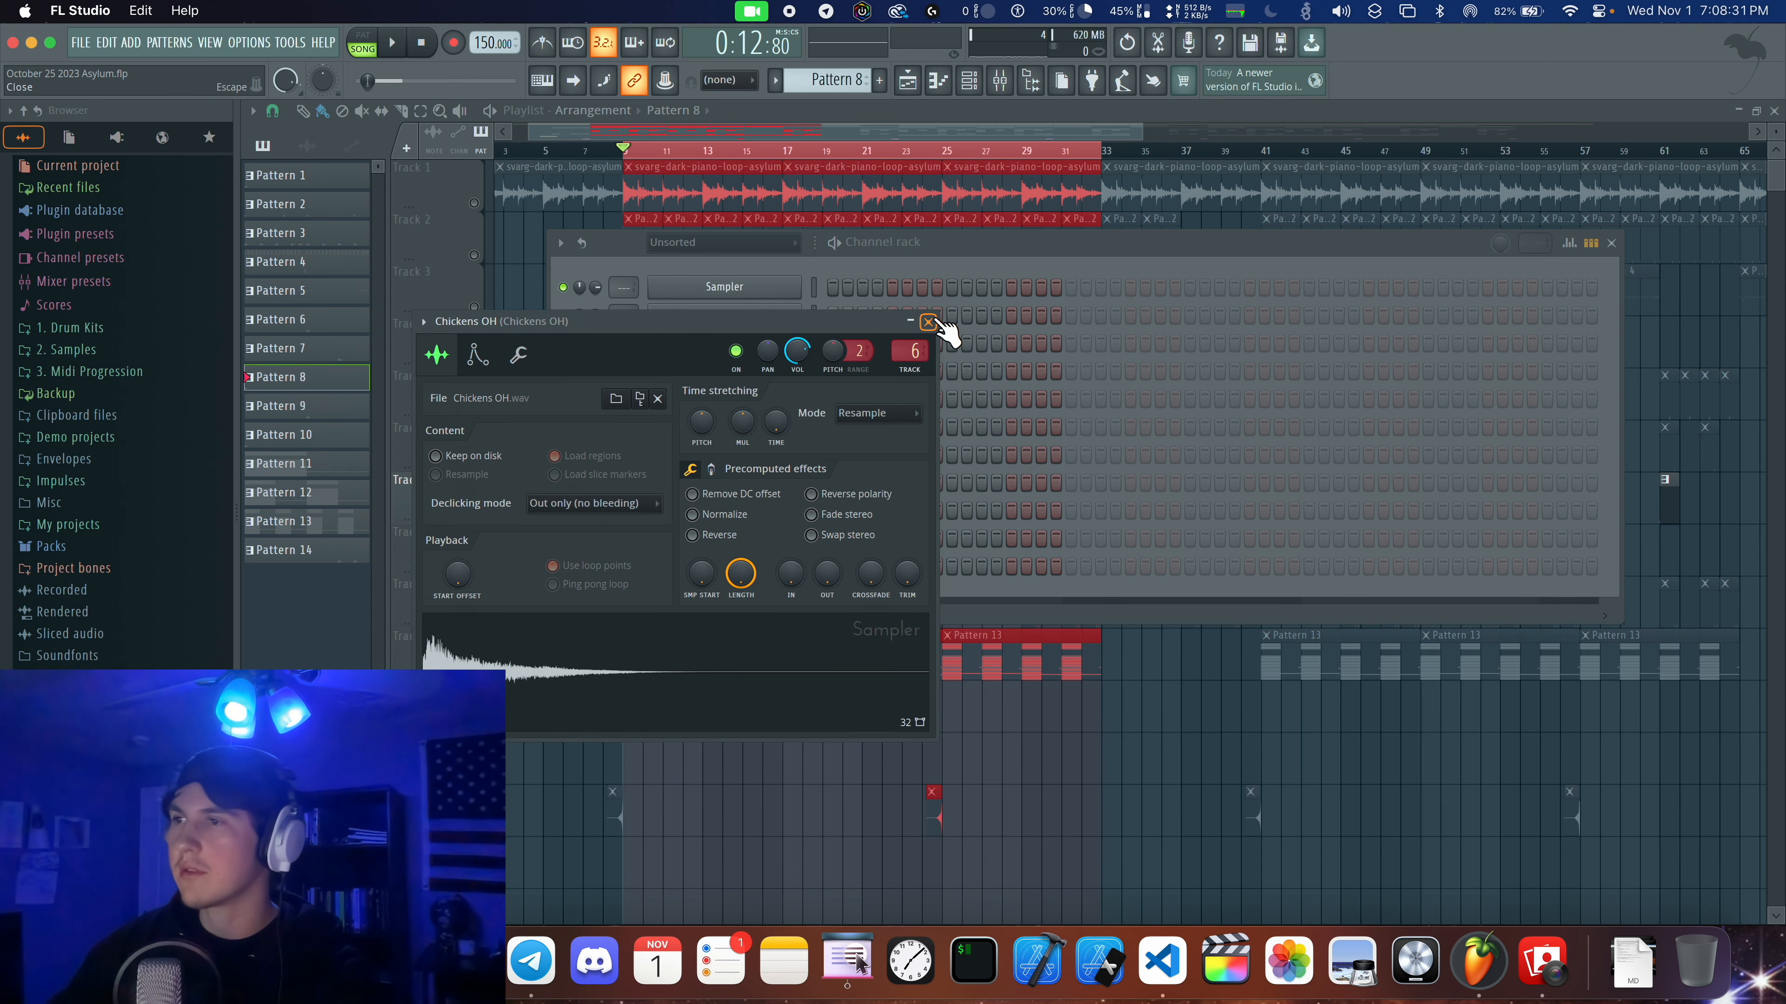
click(928, 321)
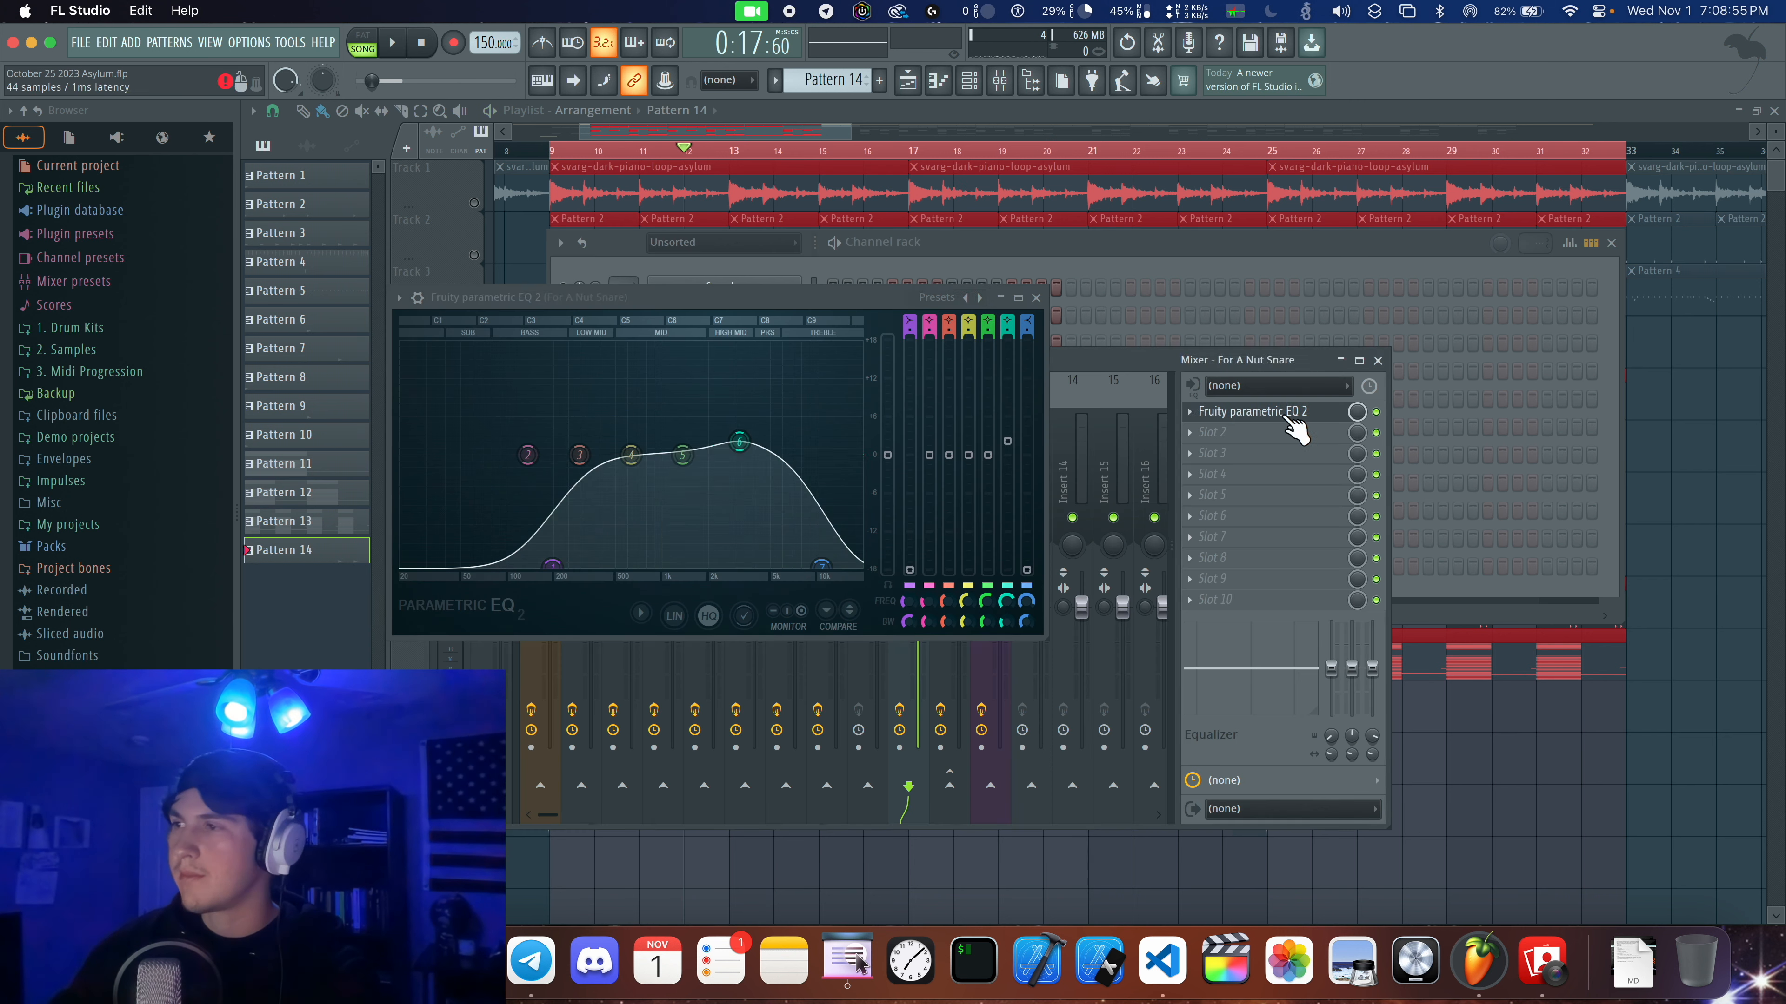
Examine the bands of the Fruity Parametric EQ 2 on the For A Nut Snare track and return to the playlist.
drag(735, 444, 738, 454)
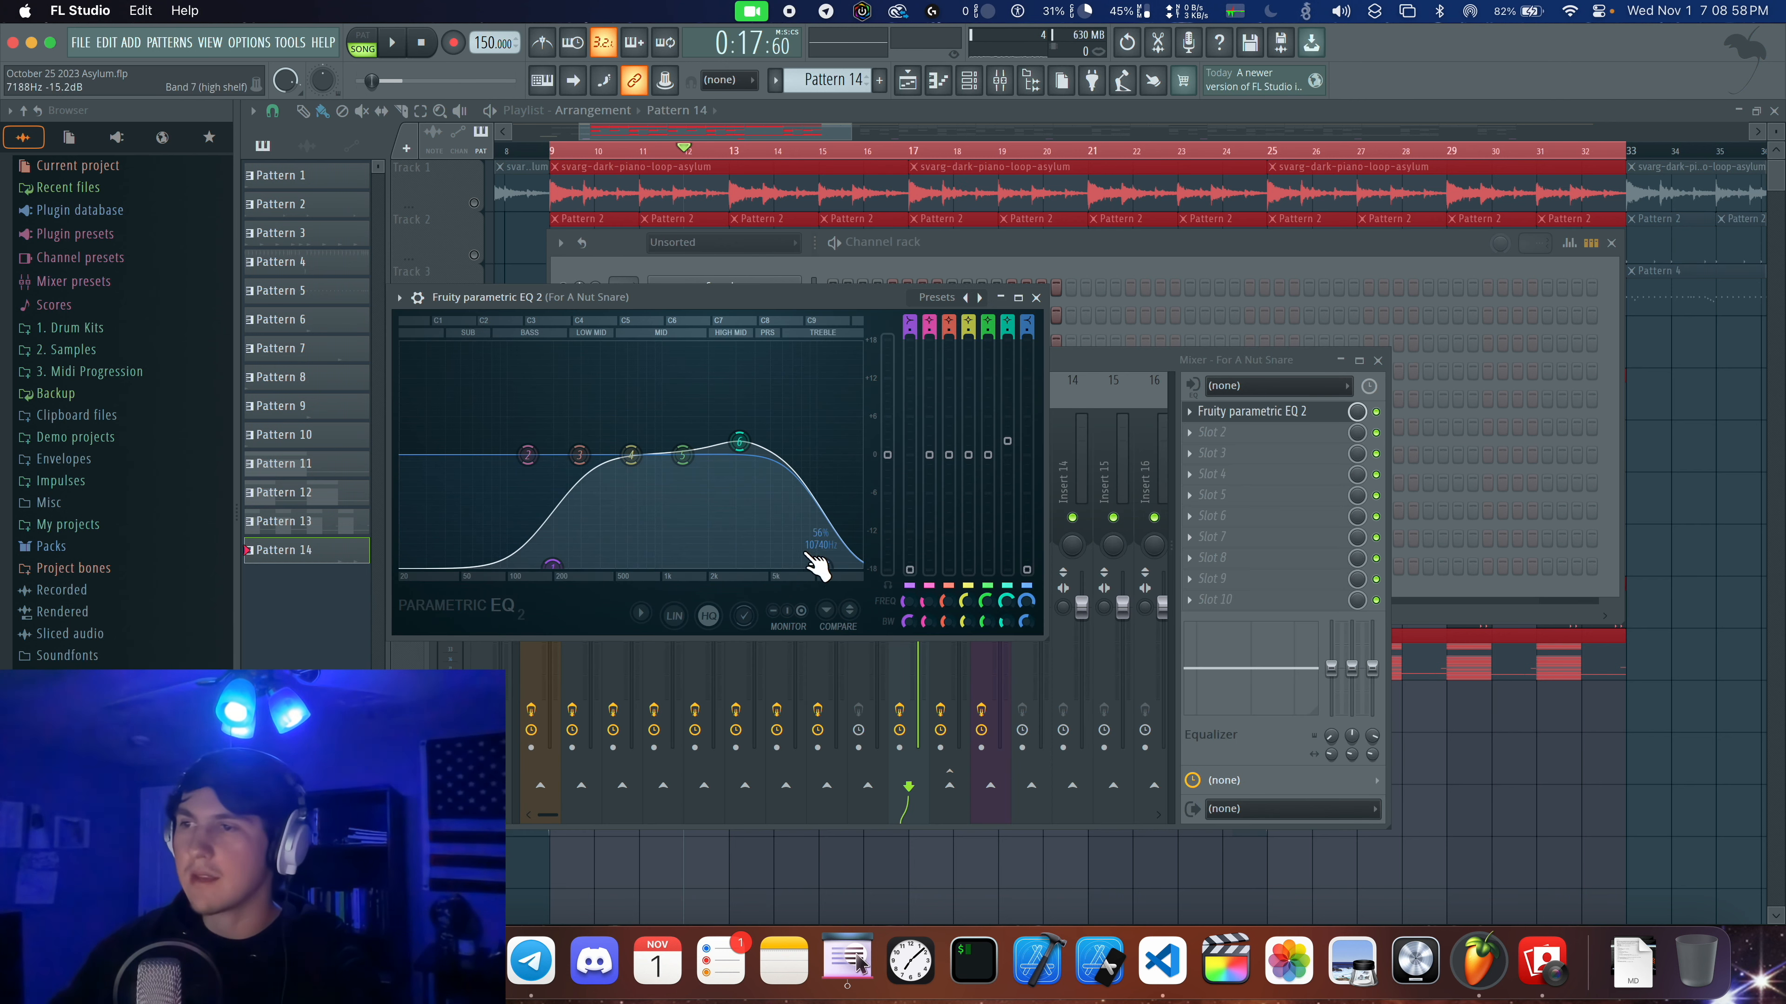
click(1036, 298)
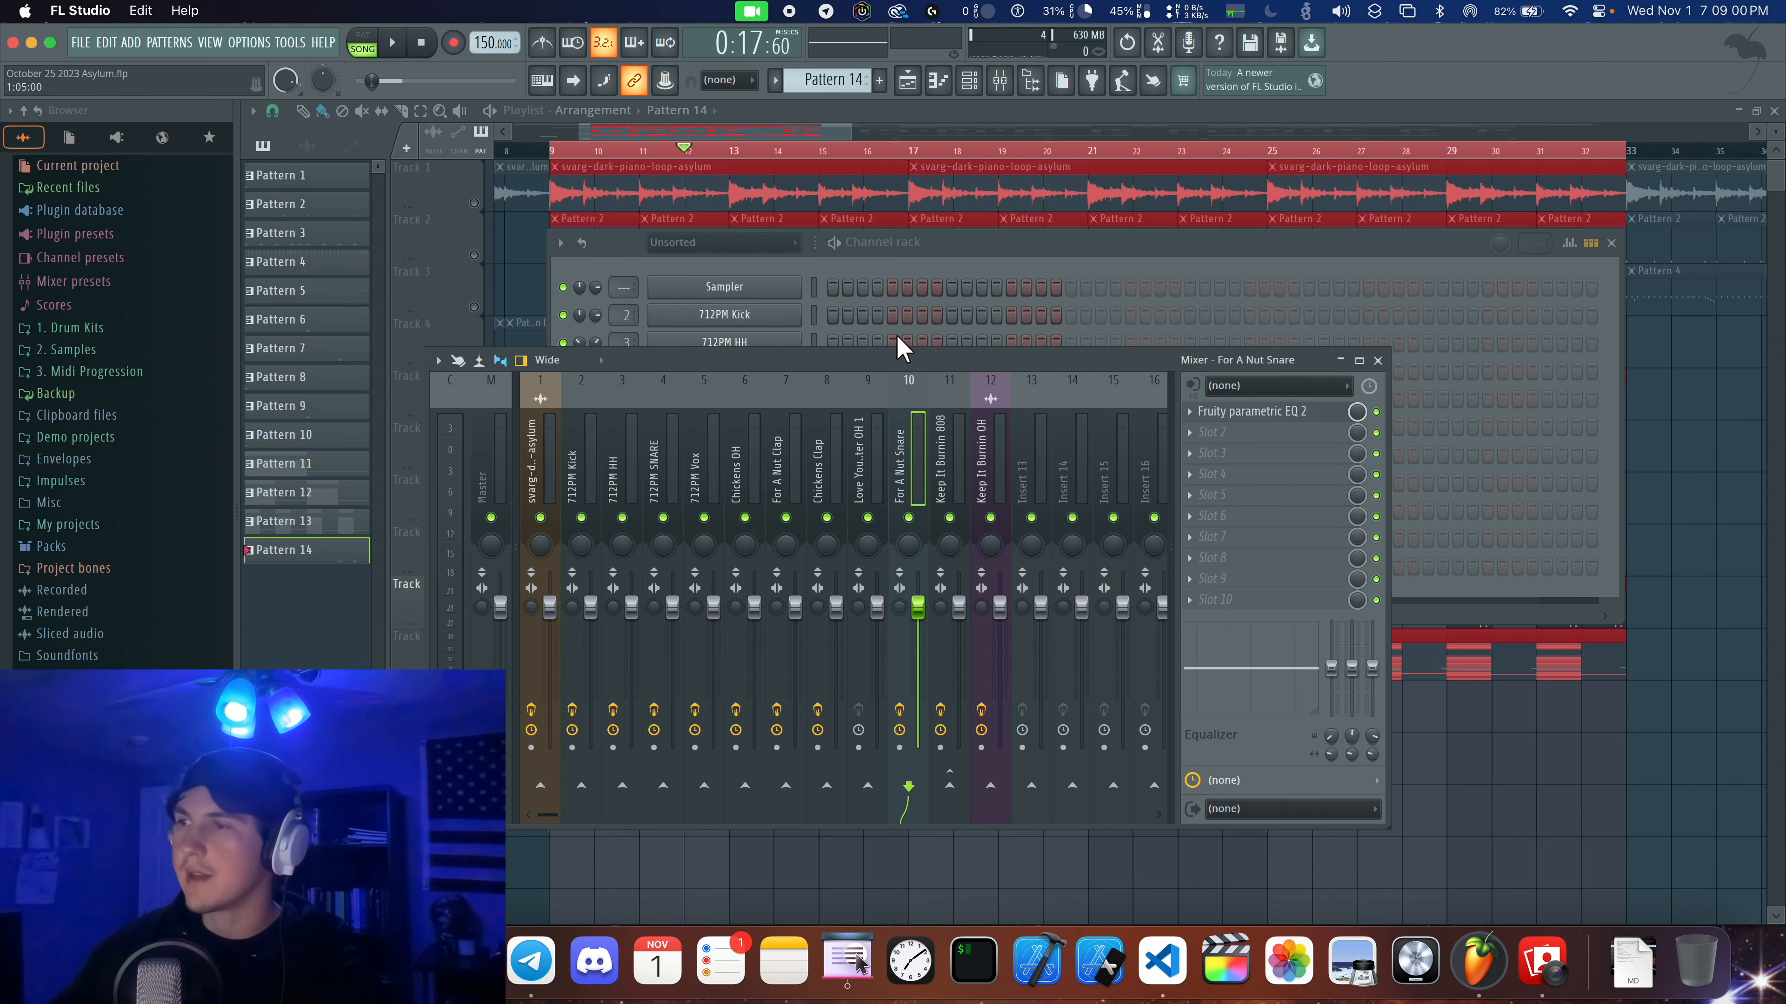
click(1378, 360)
click(1610, 243)
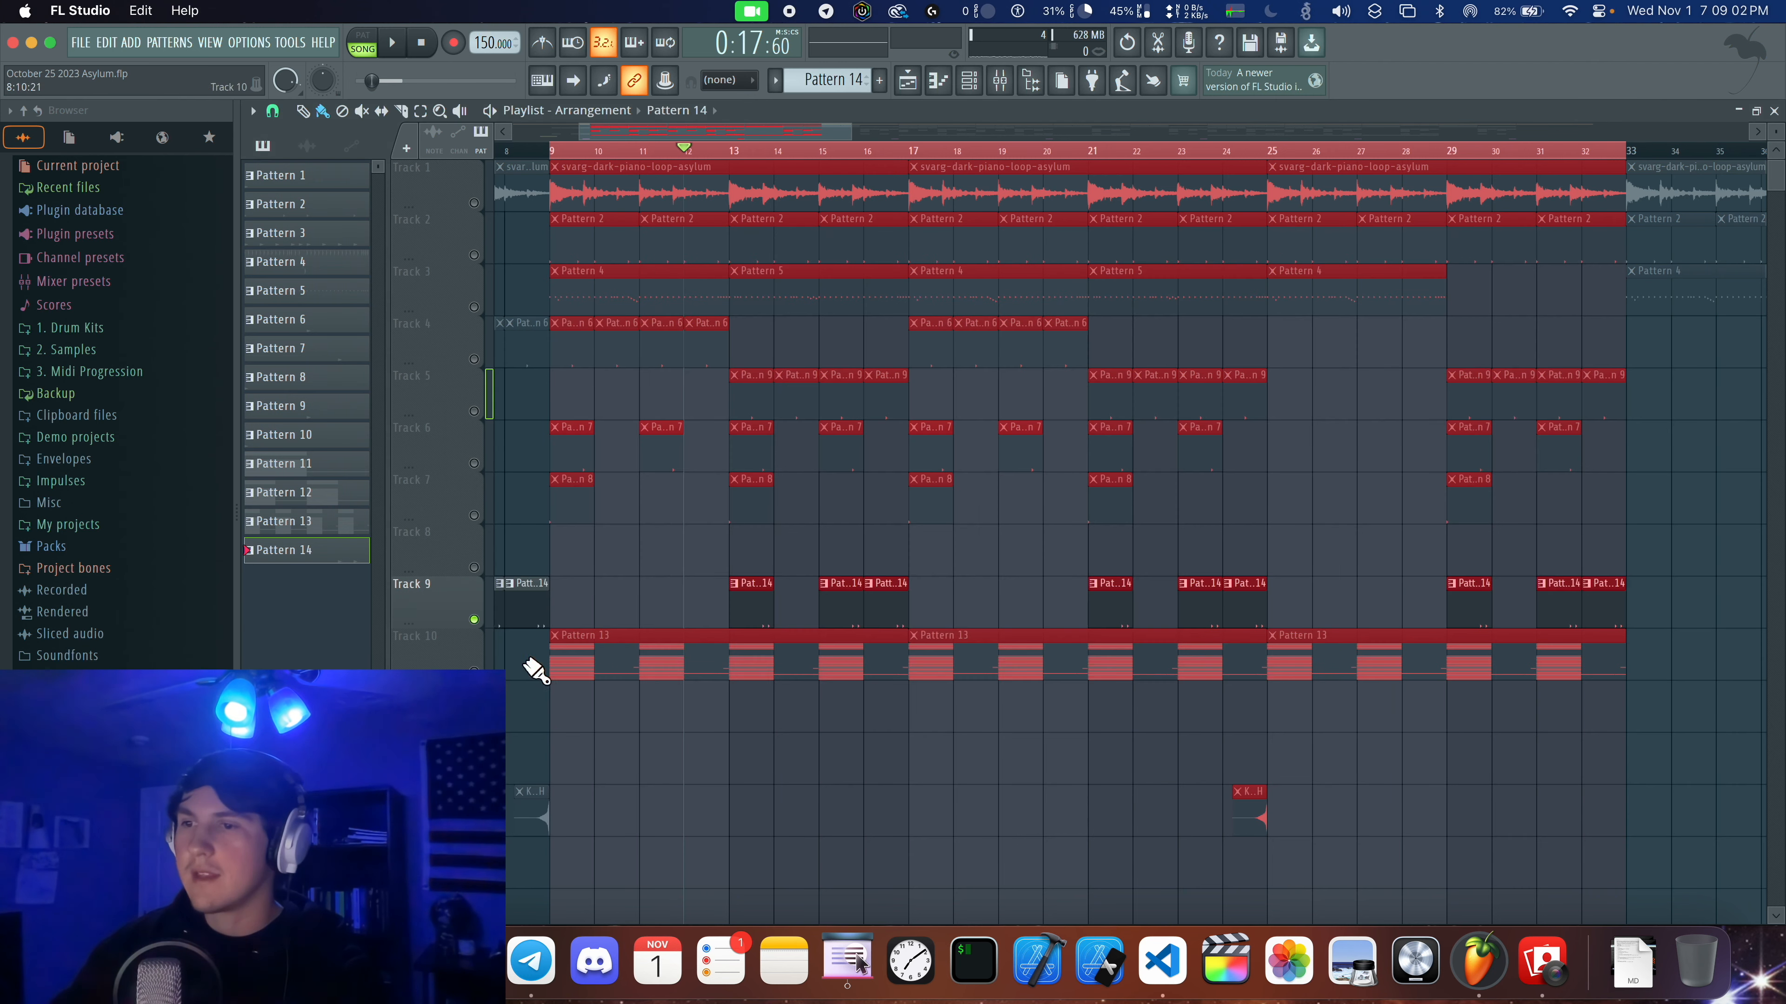
Solo Track 10, open Pattern 13's Keep It Burnin 808 notes in the piano roll, and listen to the bassline.
right_click(474, 672)
key(space)
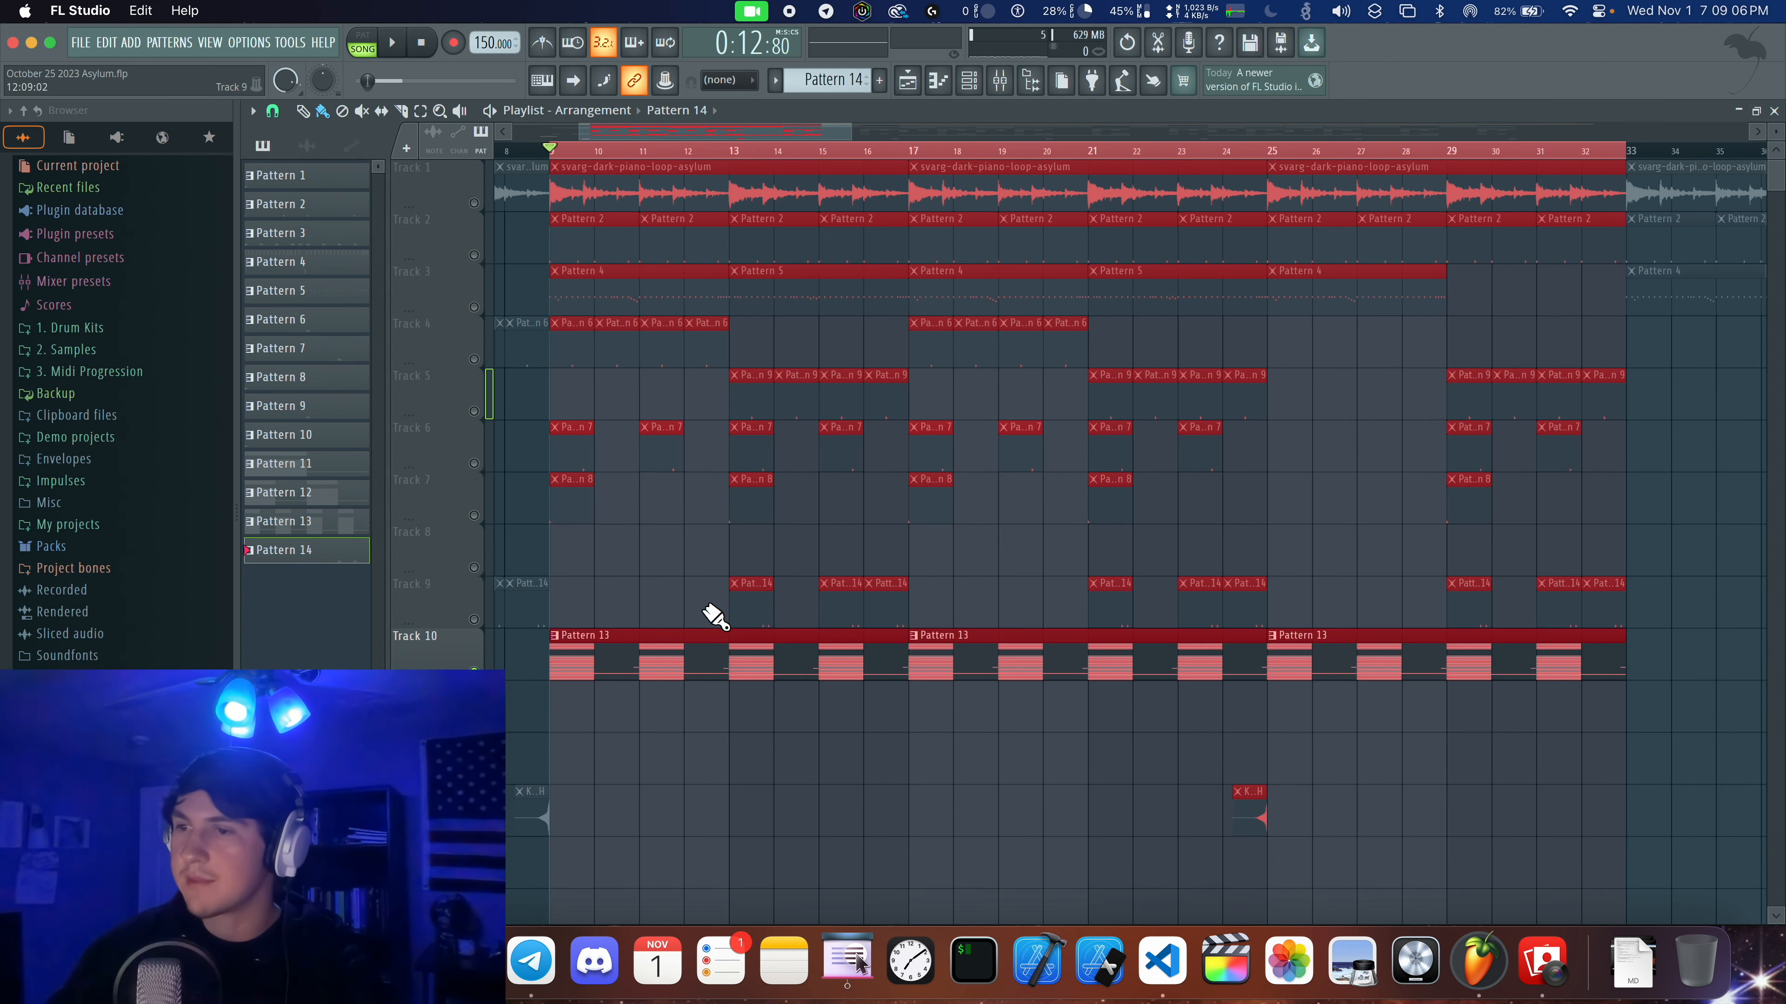
double_click(659, 673)
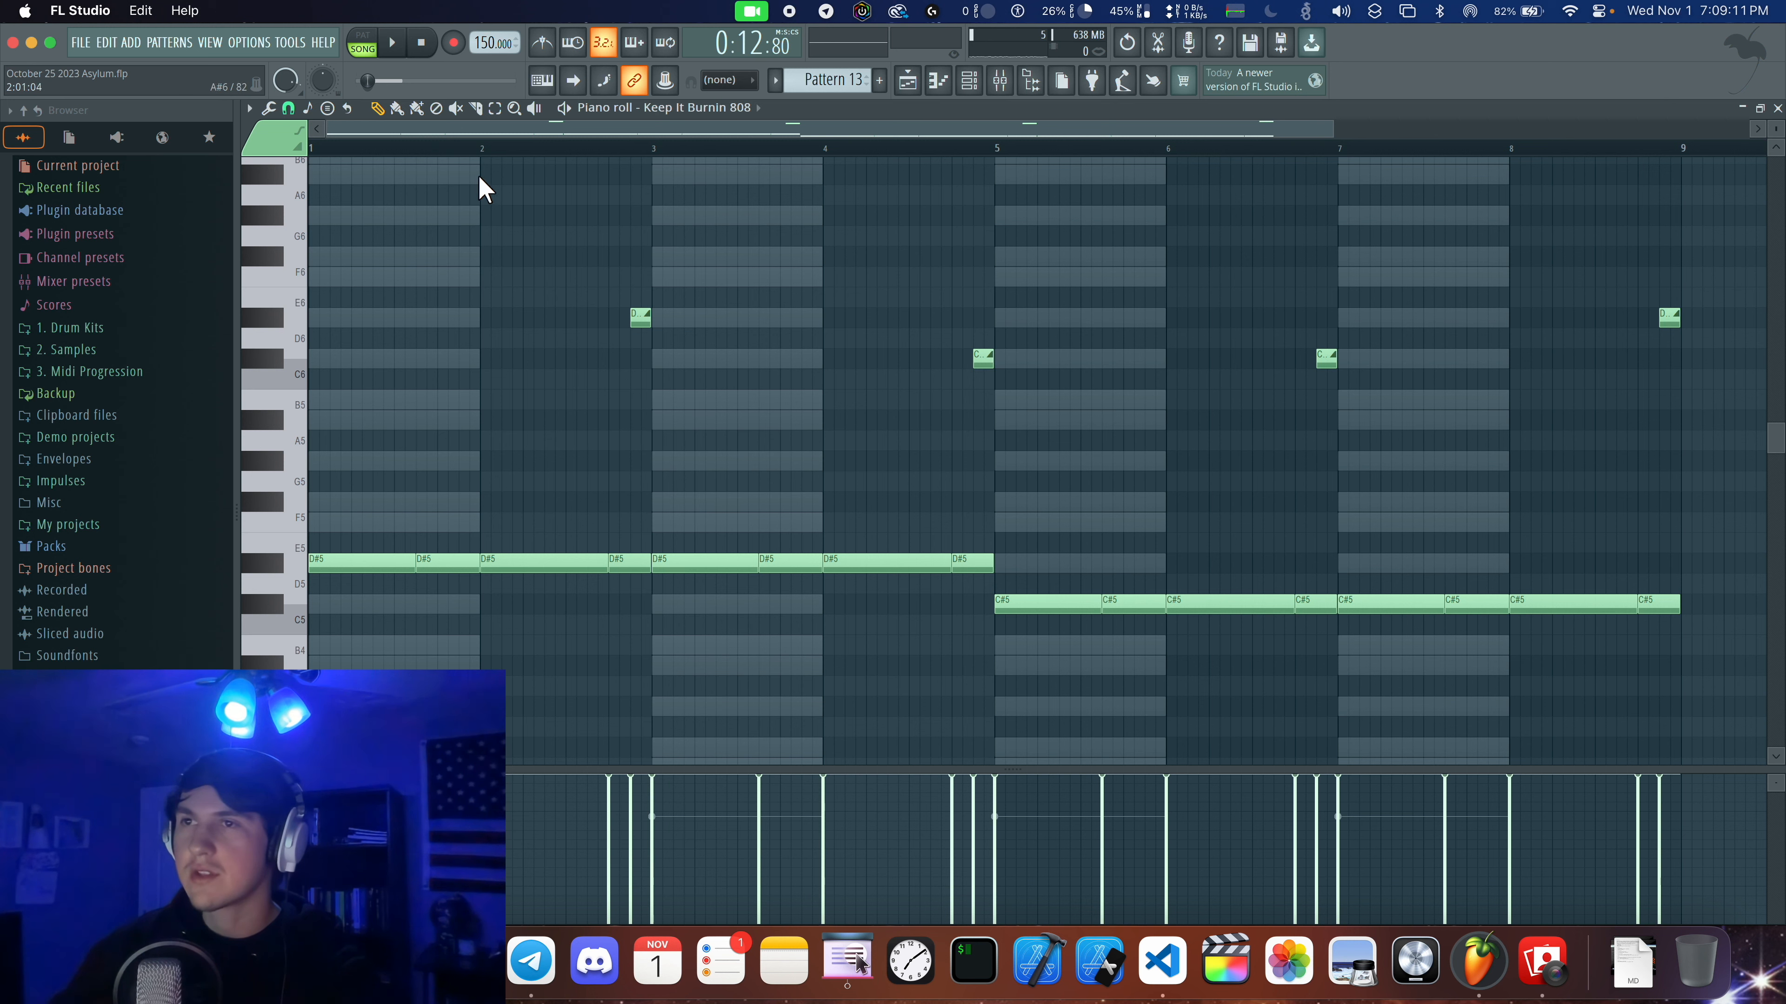
key(space)
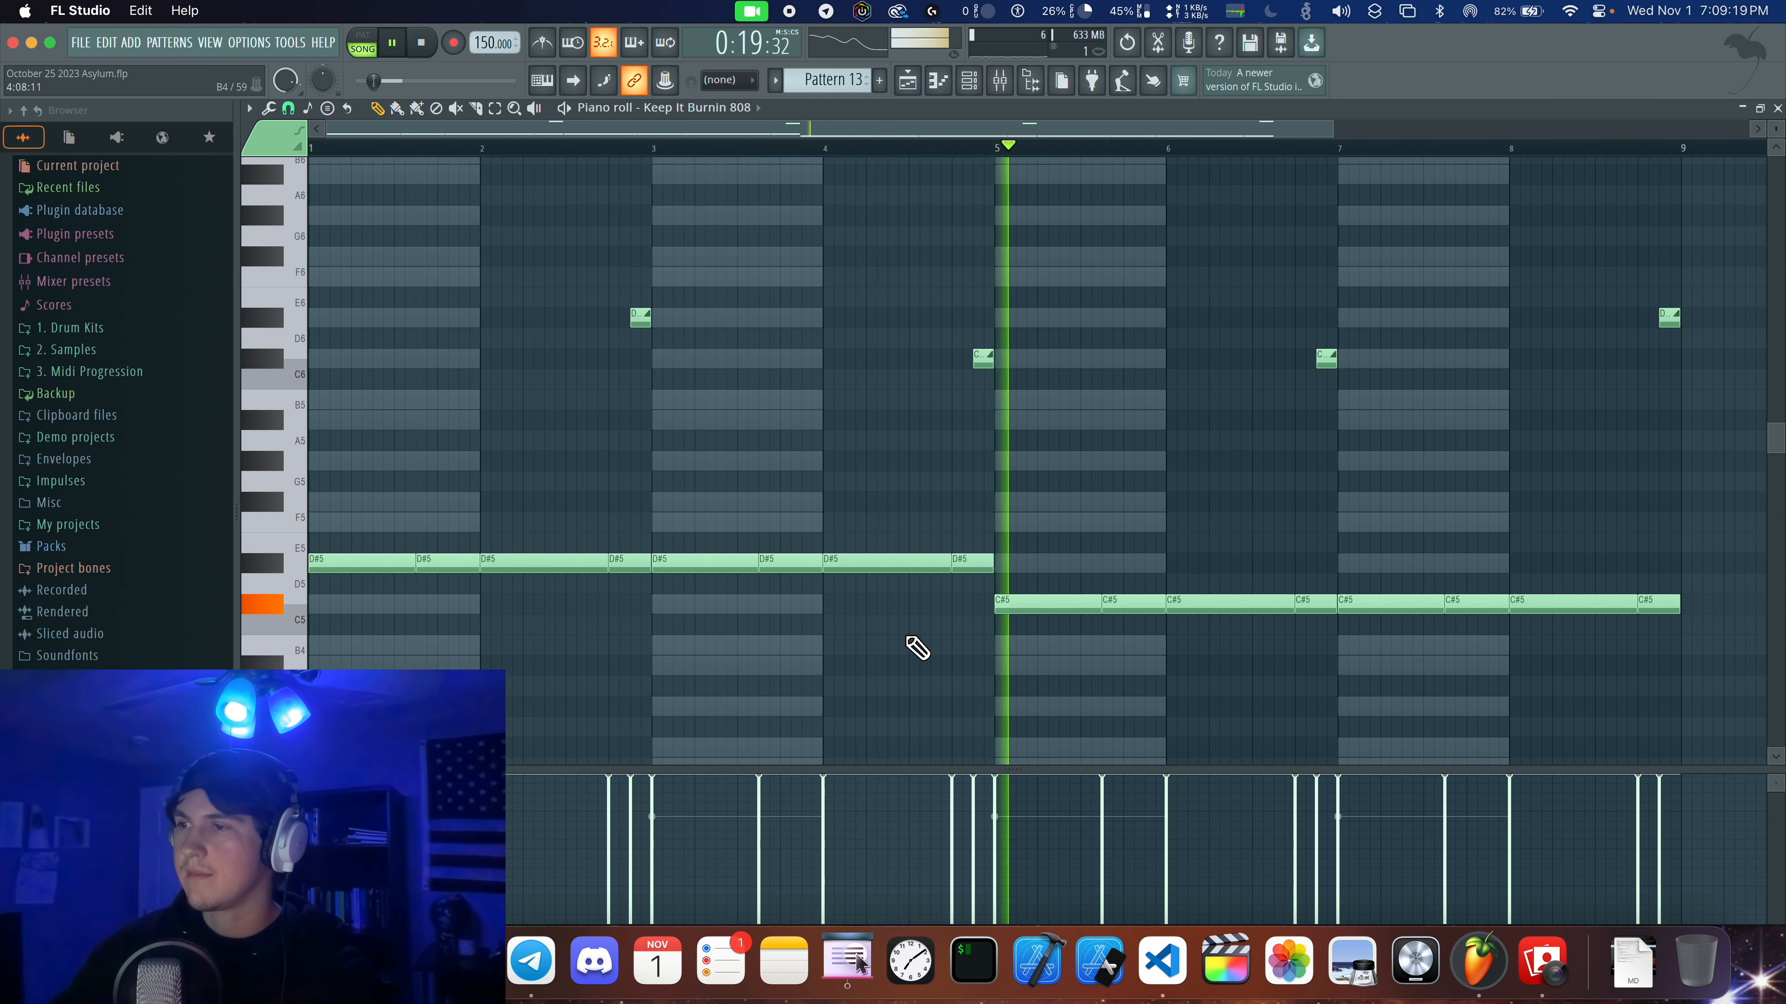
key(space)
drag(384, 492, 1698, 665)
super+click(869, 486)
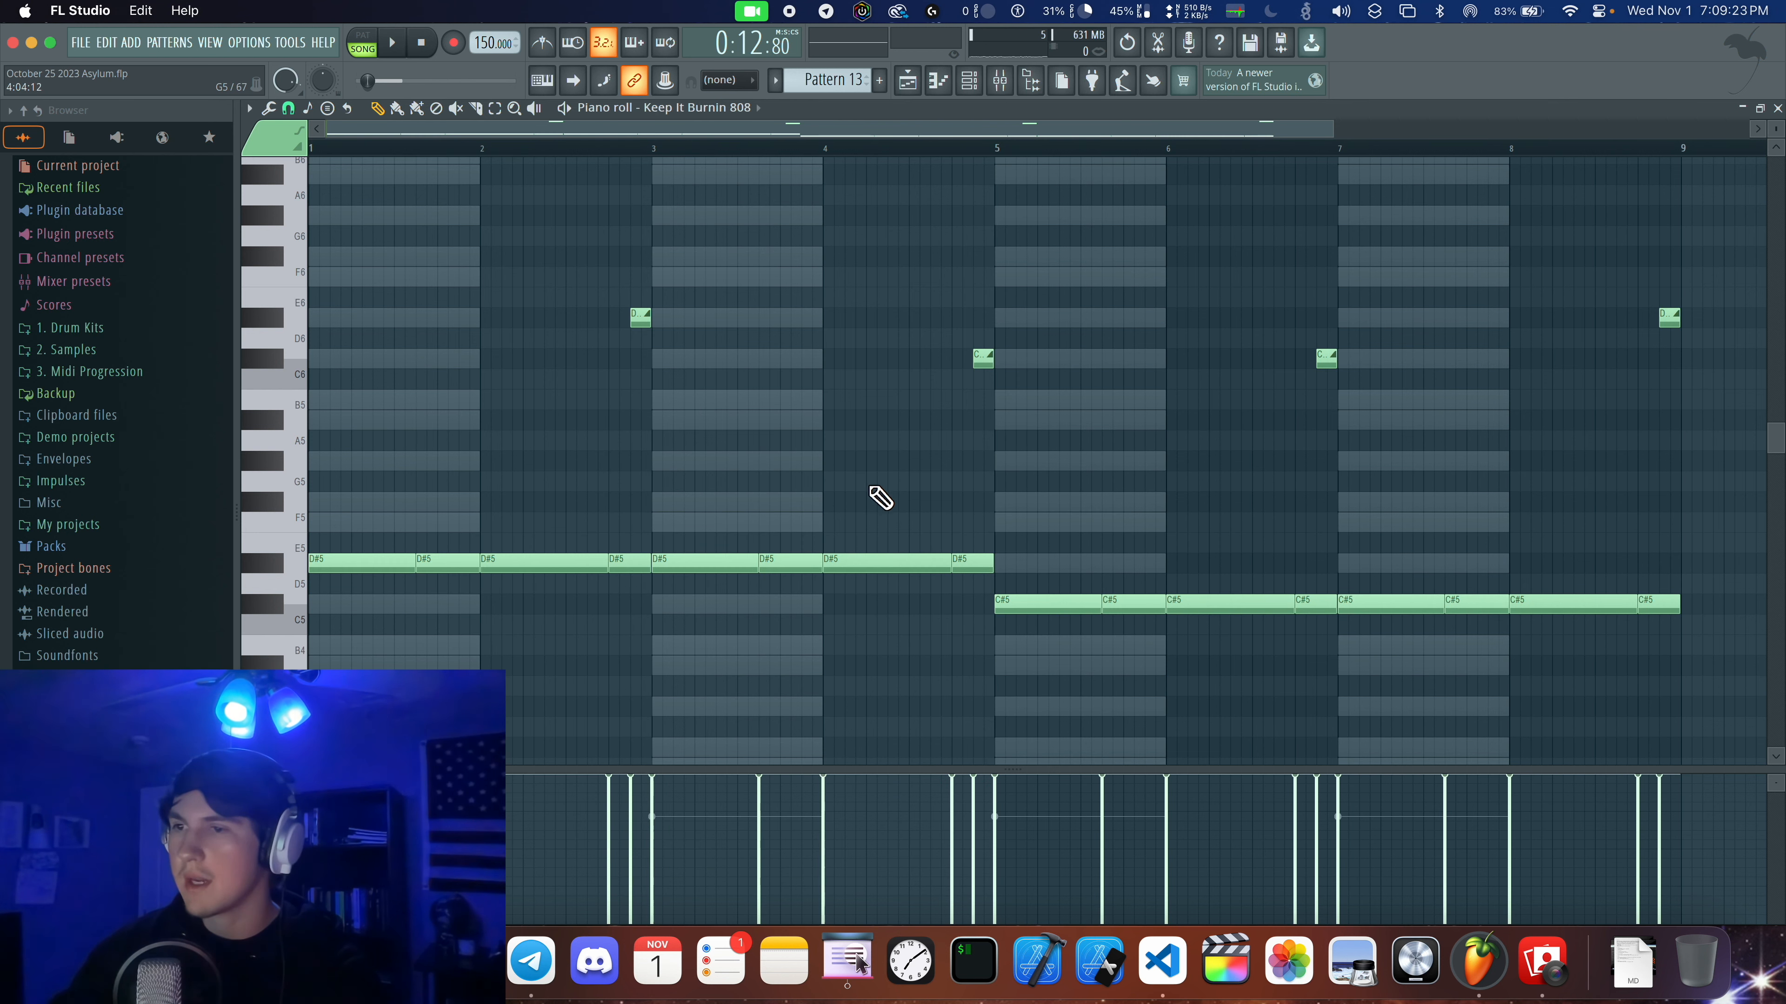
Add a slide note at E6 starting at 3:06:00 in the 808 pattern and accept its slide note properties.
click(636, 319)
drag(637, 320, 641, 324)
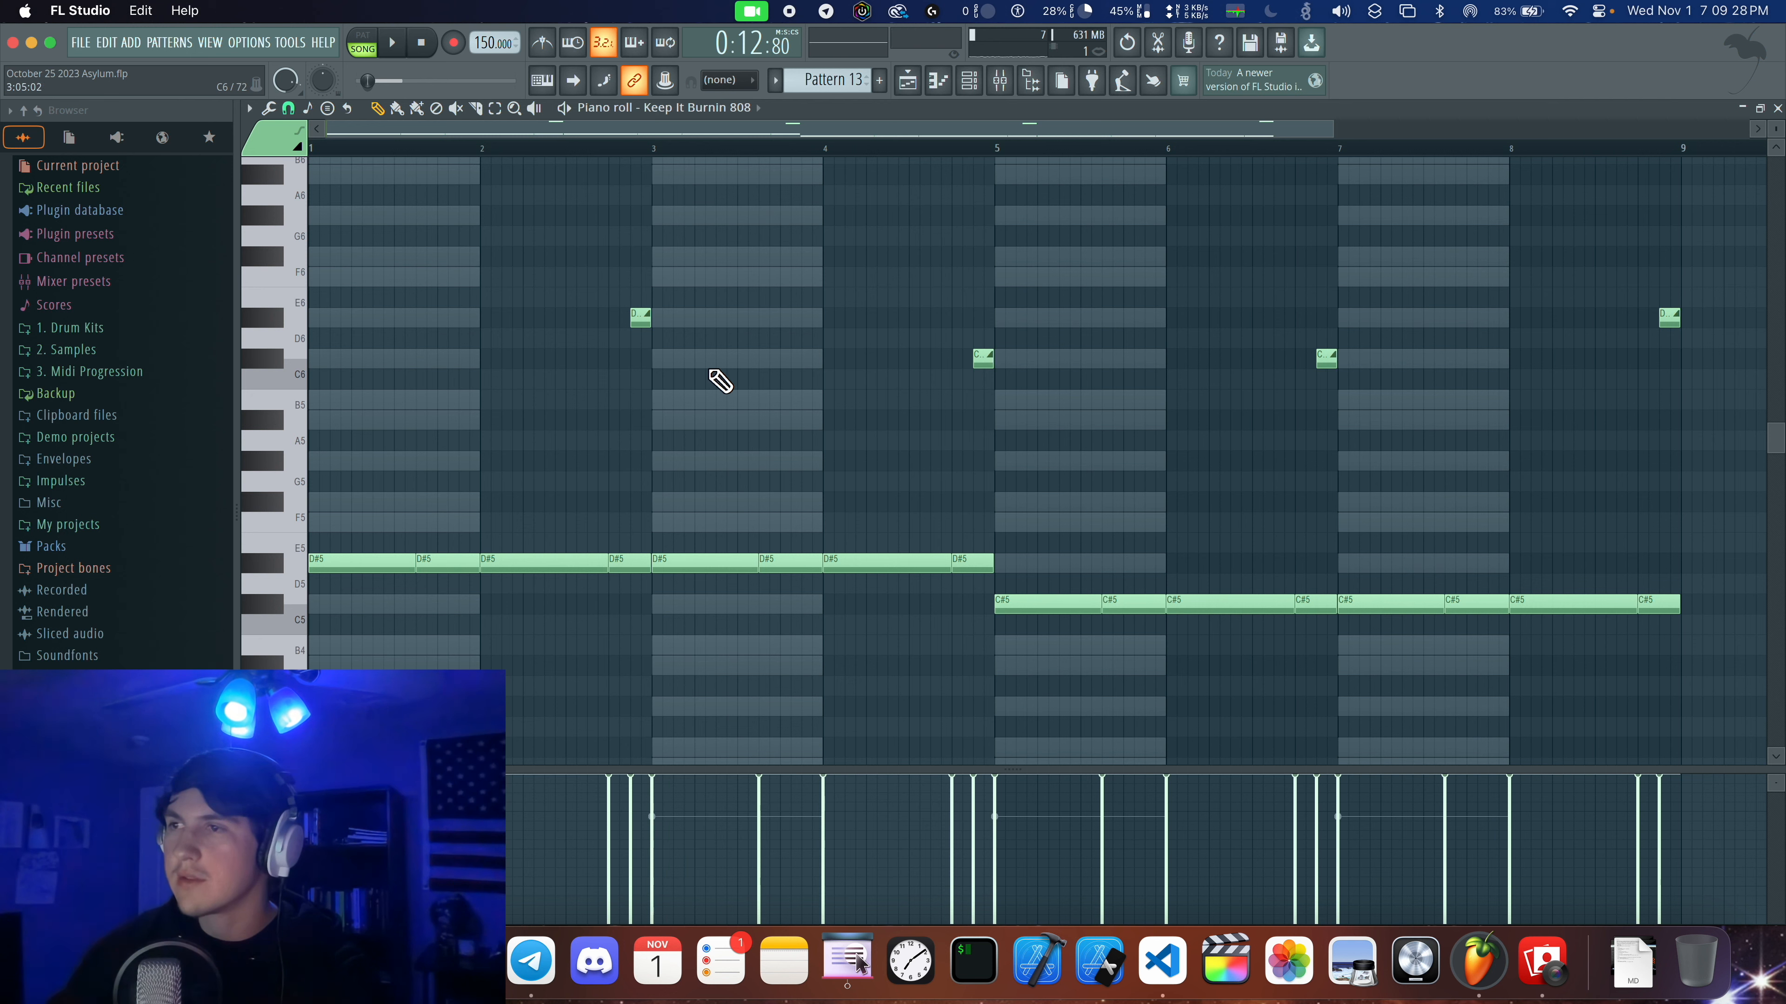
click(710, 296)
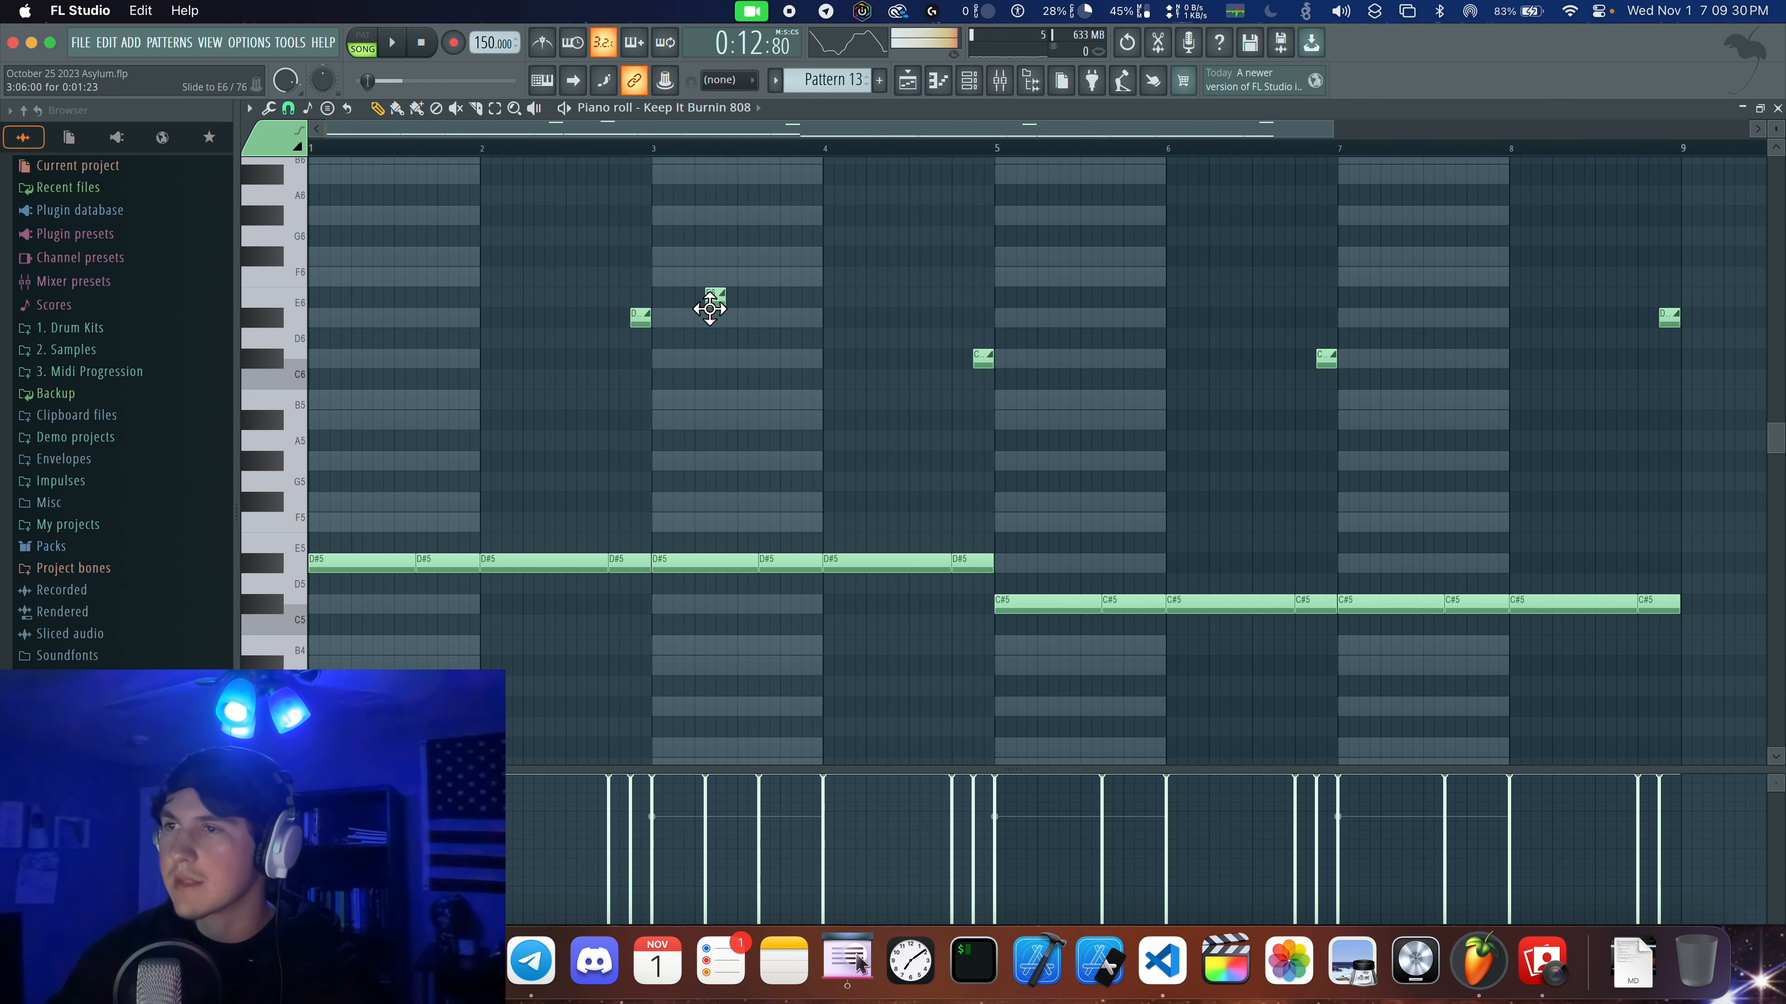
double_click(715, 297)
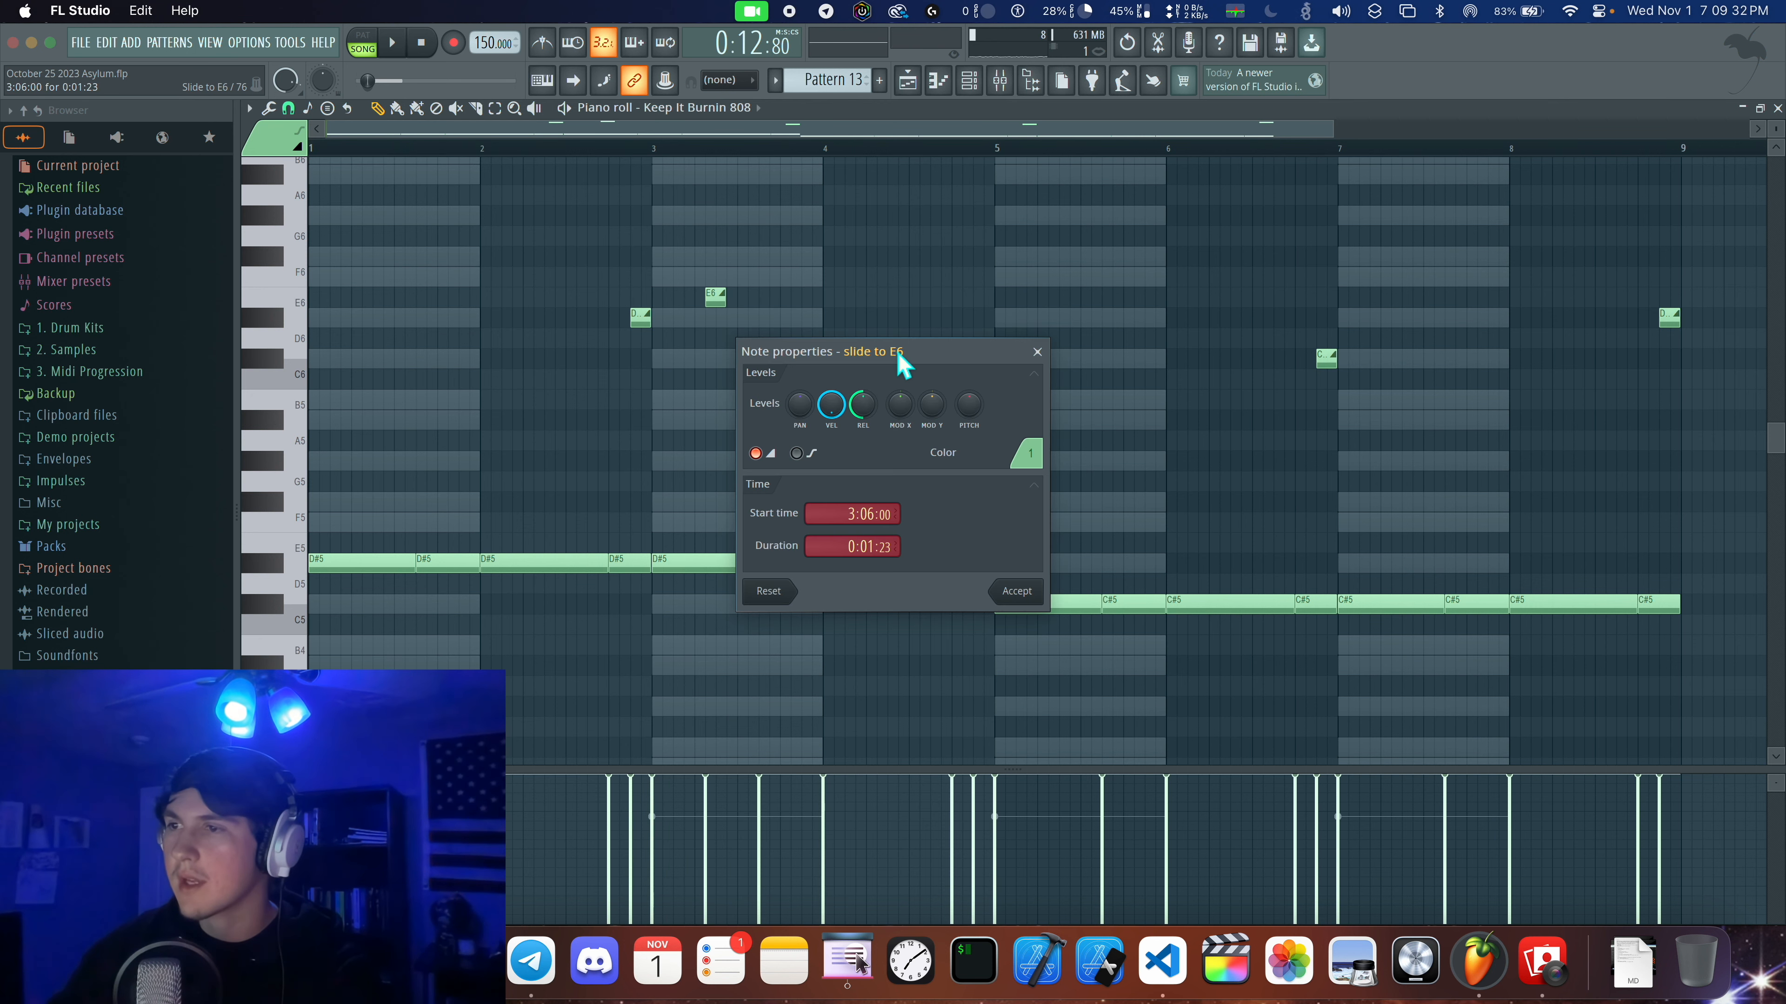
click(1000, 587)
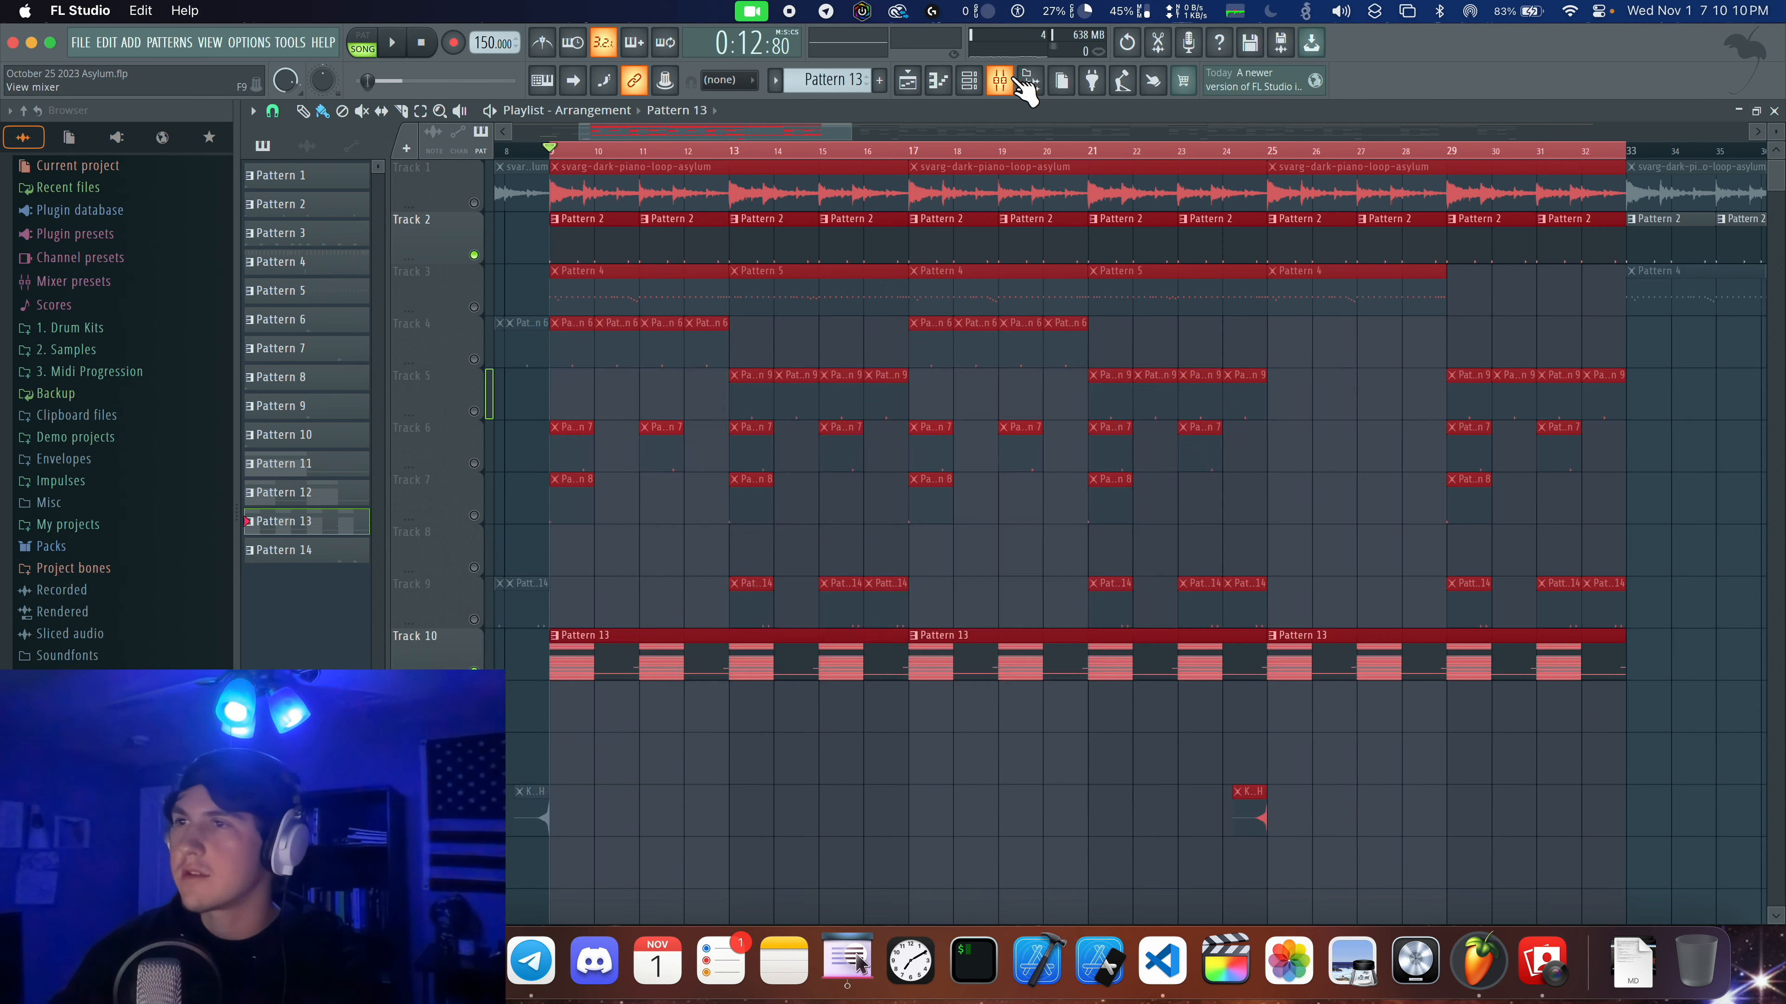
Play the kick and 808 together while watching the Fruity Limiter's sidechain compression on the Keep It Burnin 808 mixer track.
click(1007, 80)
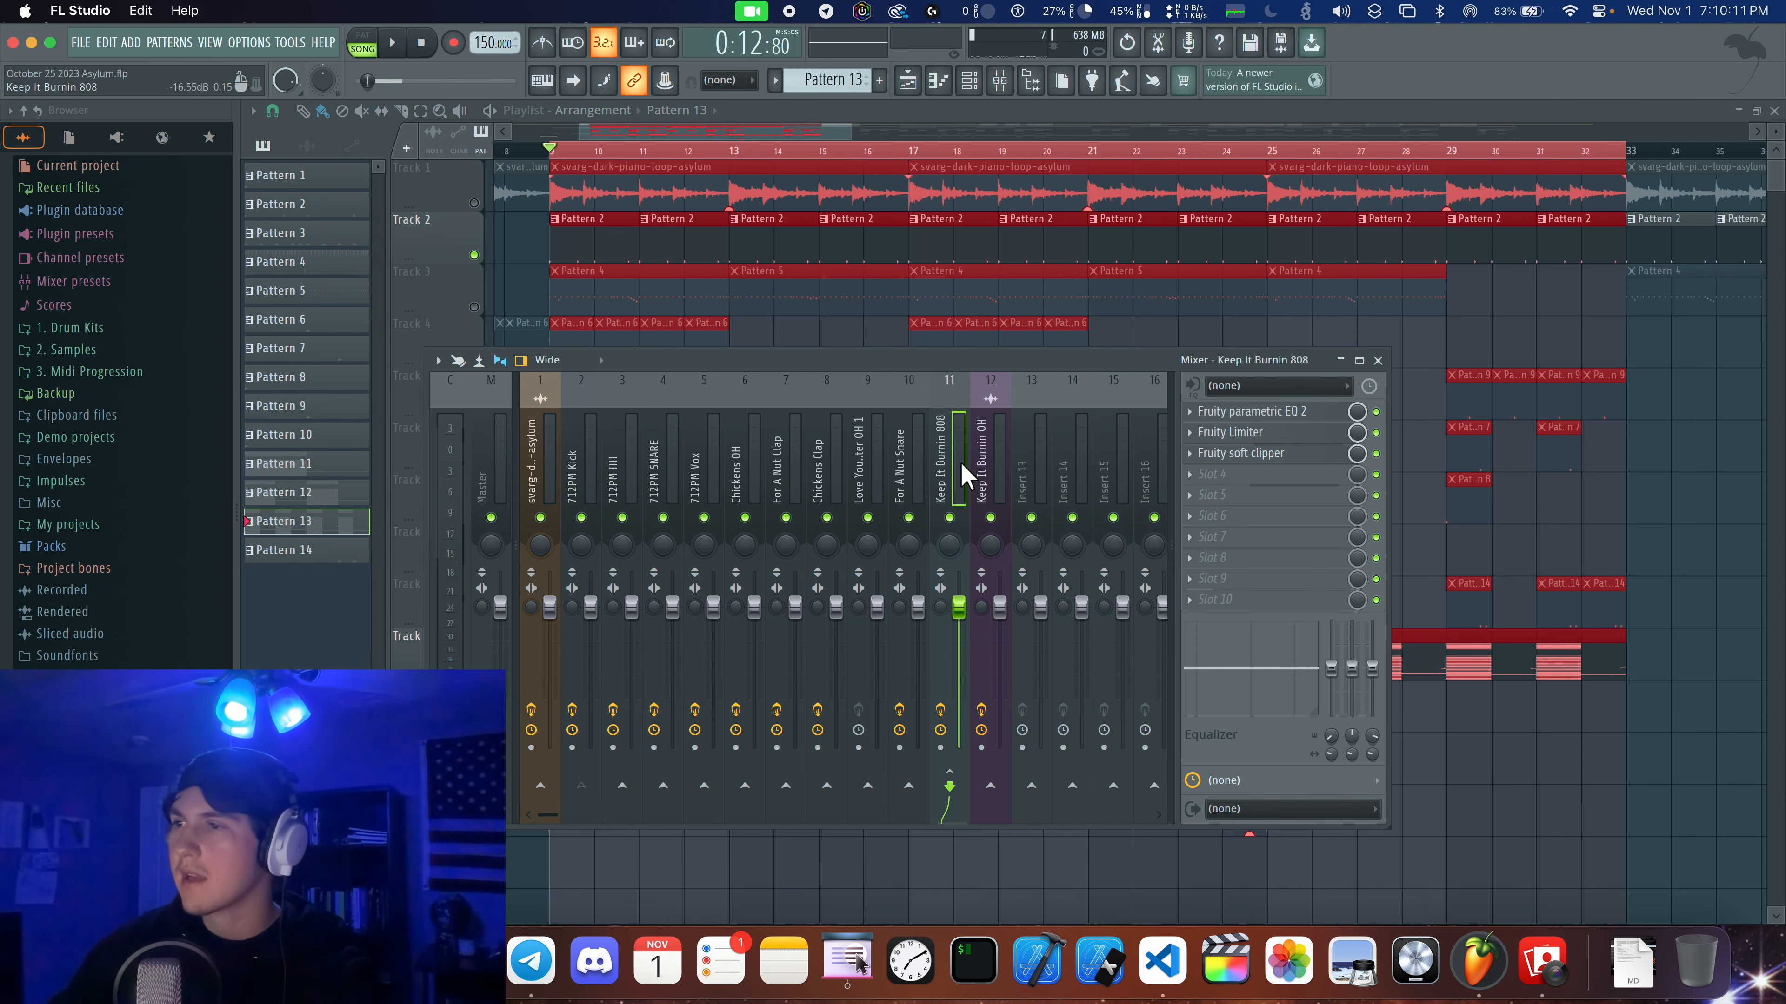
key(space)
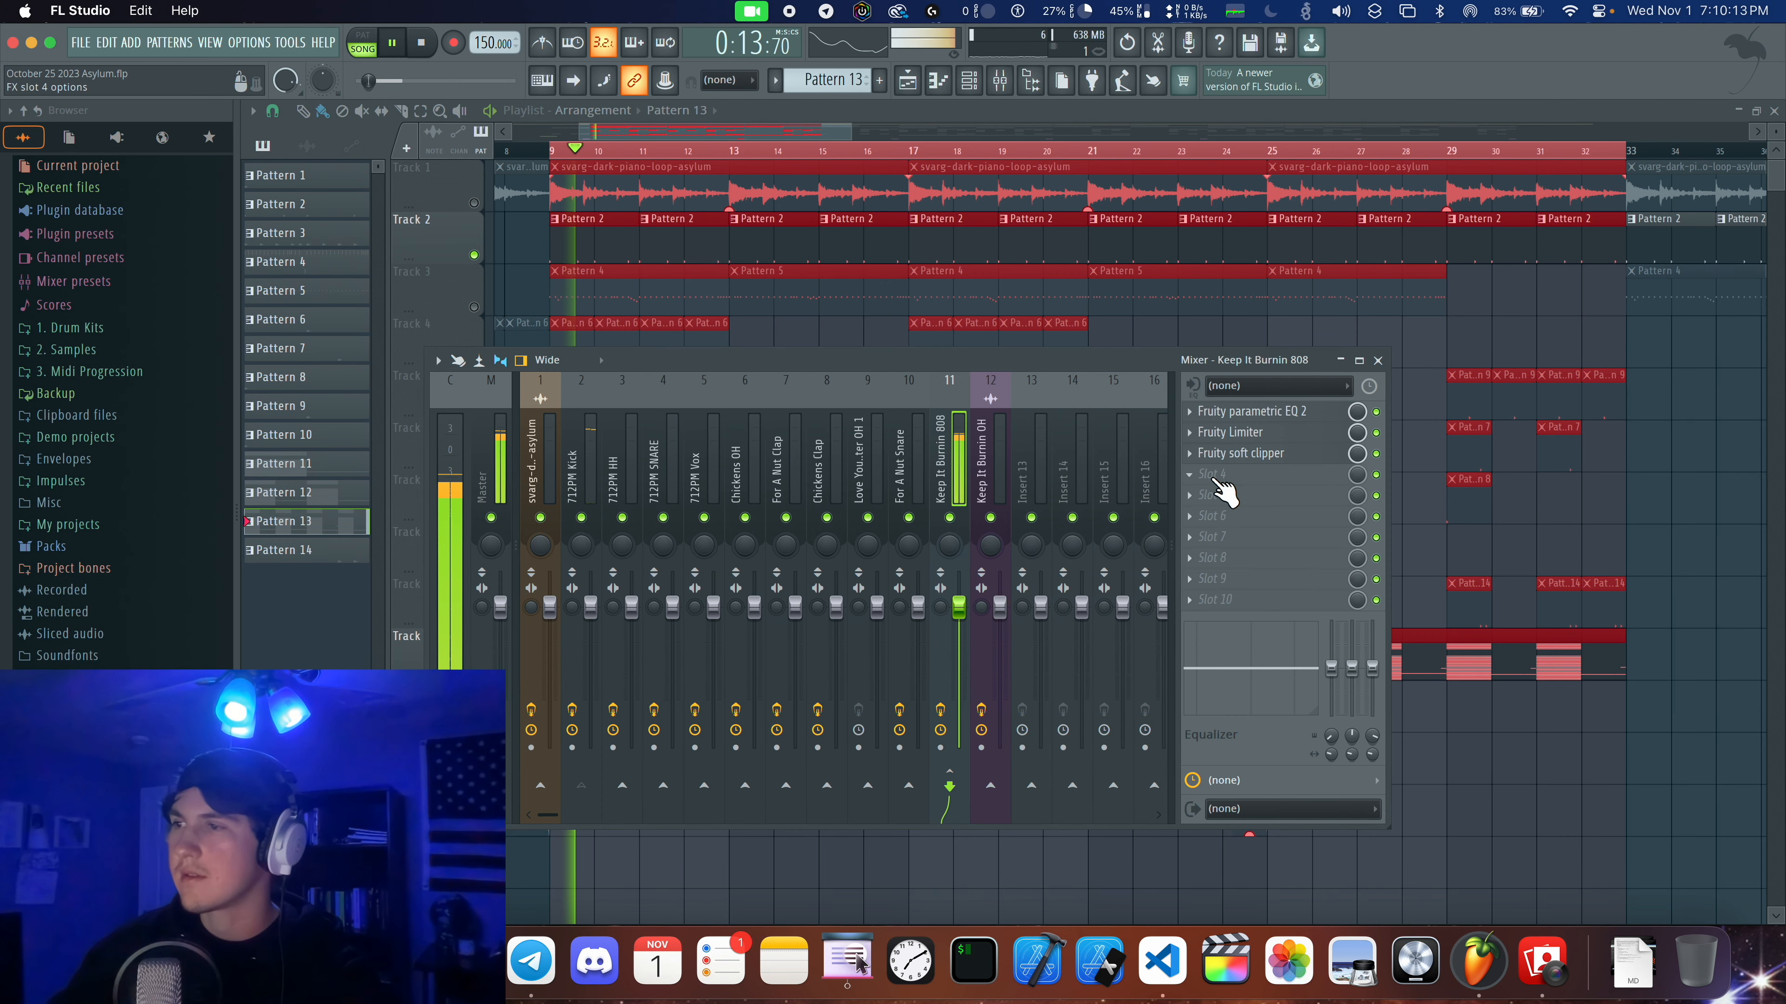
click(1259, 432)
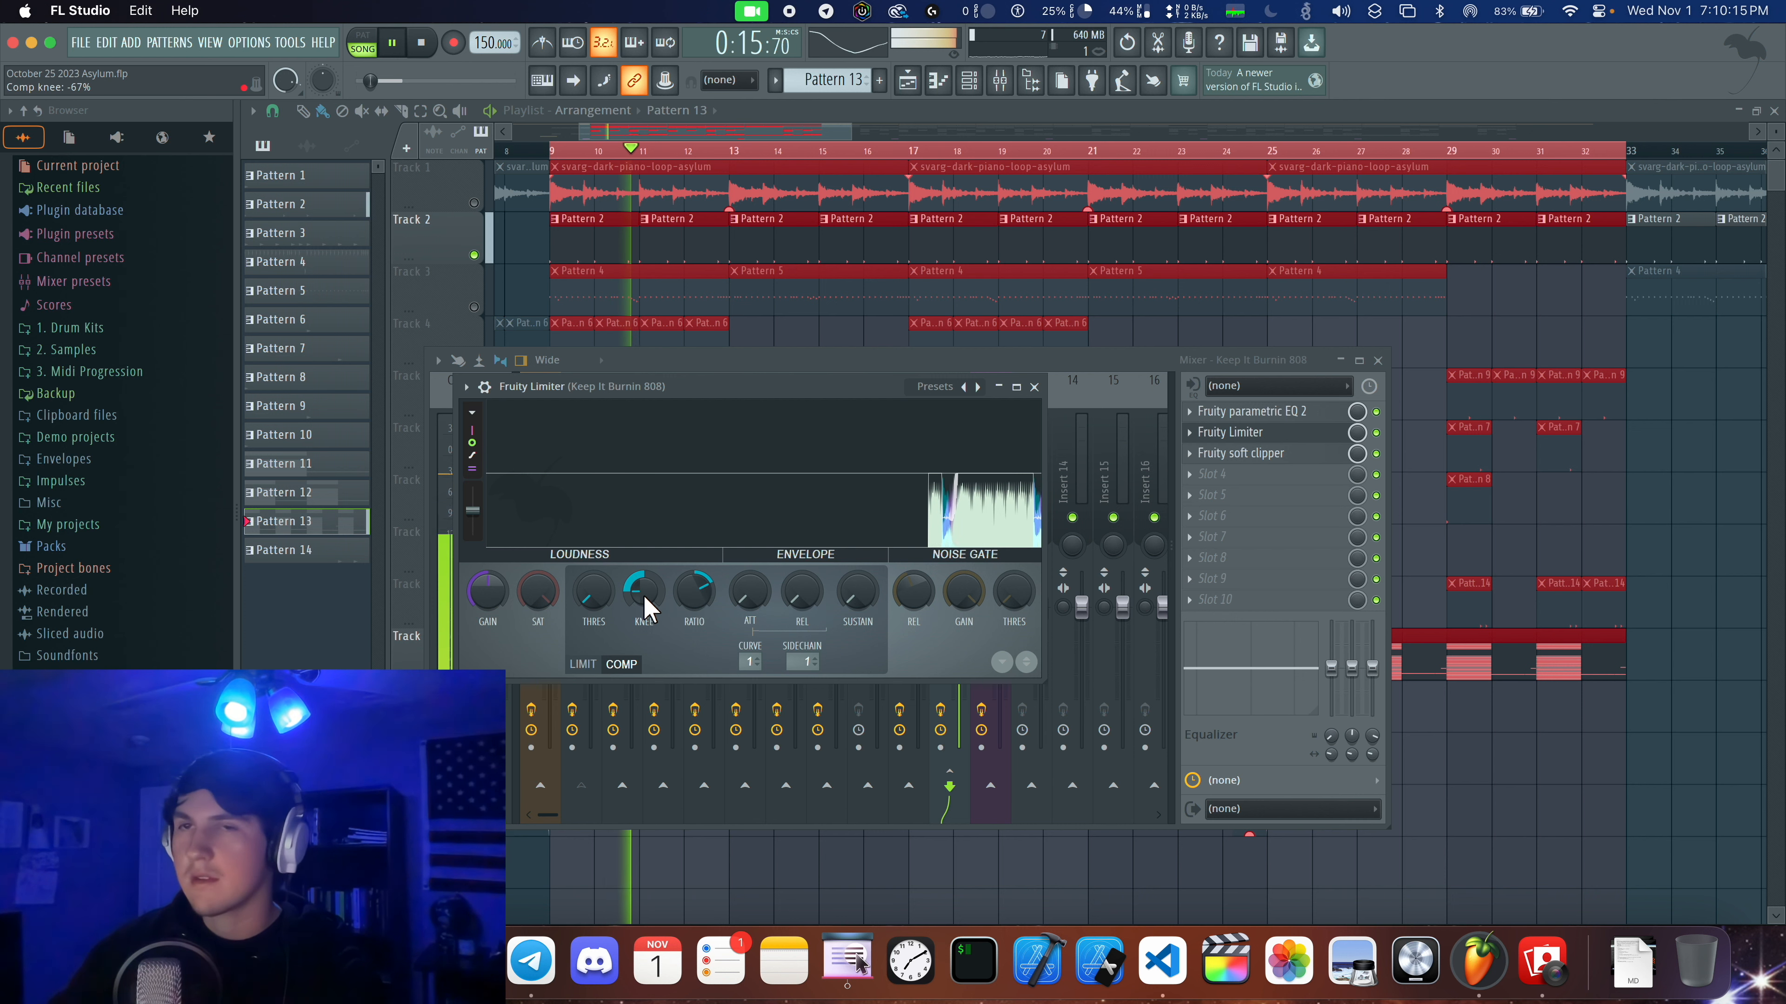
key(space)
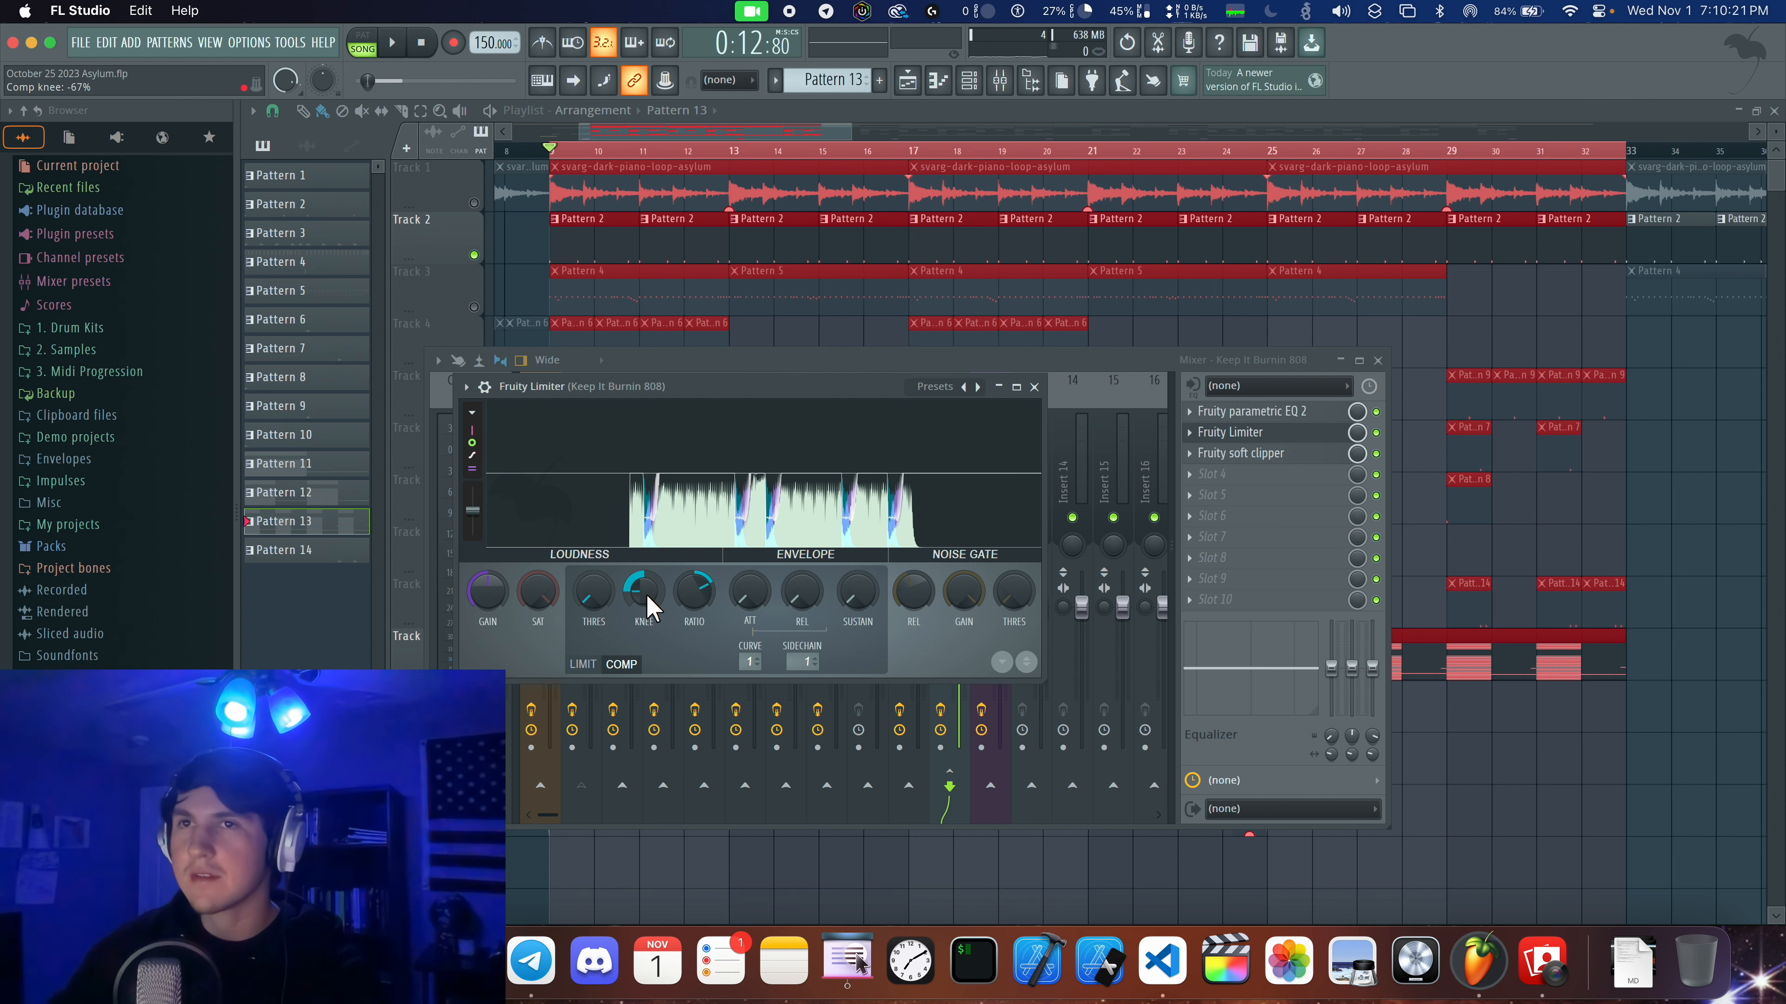
key(space)
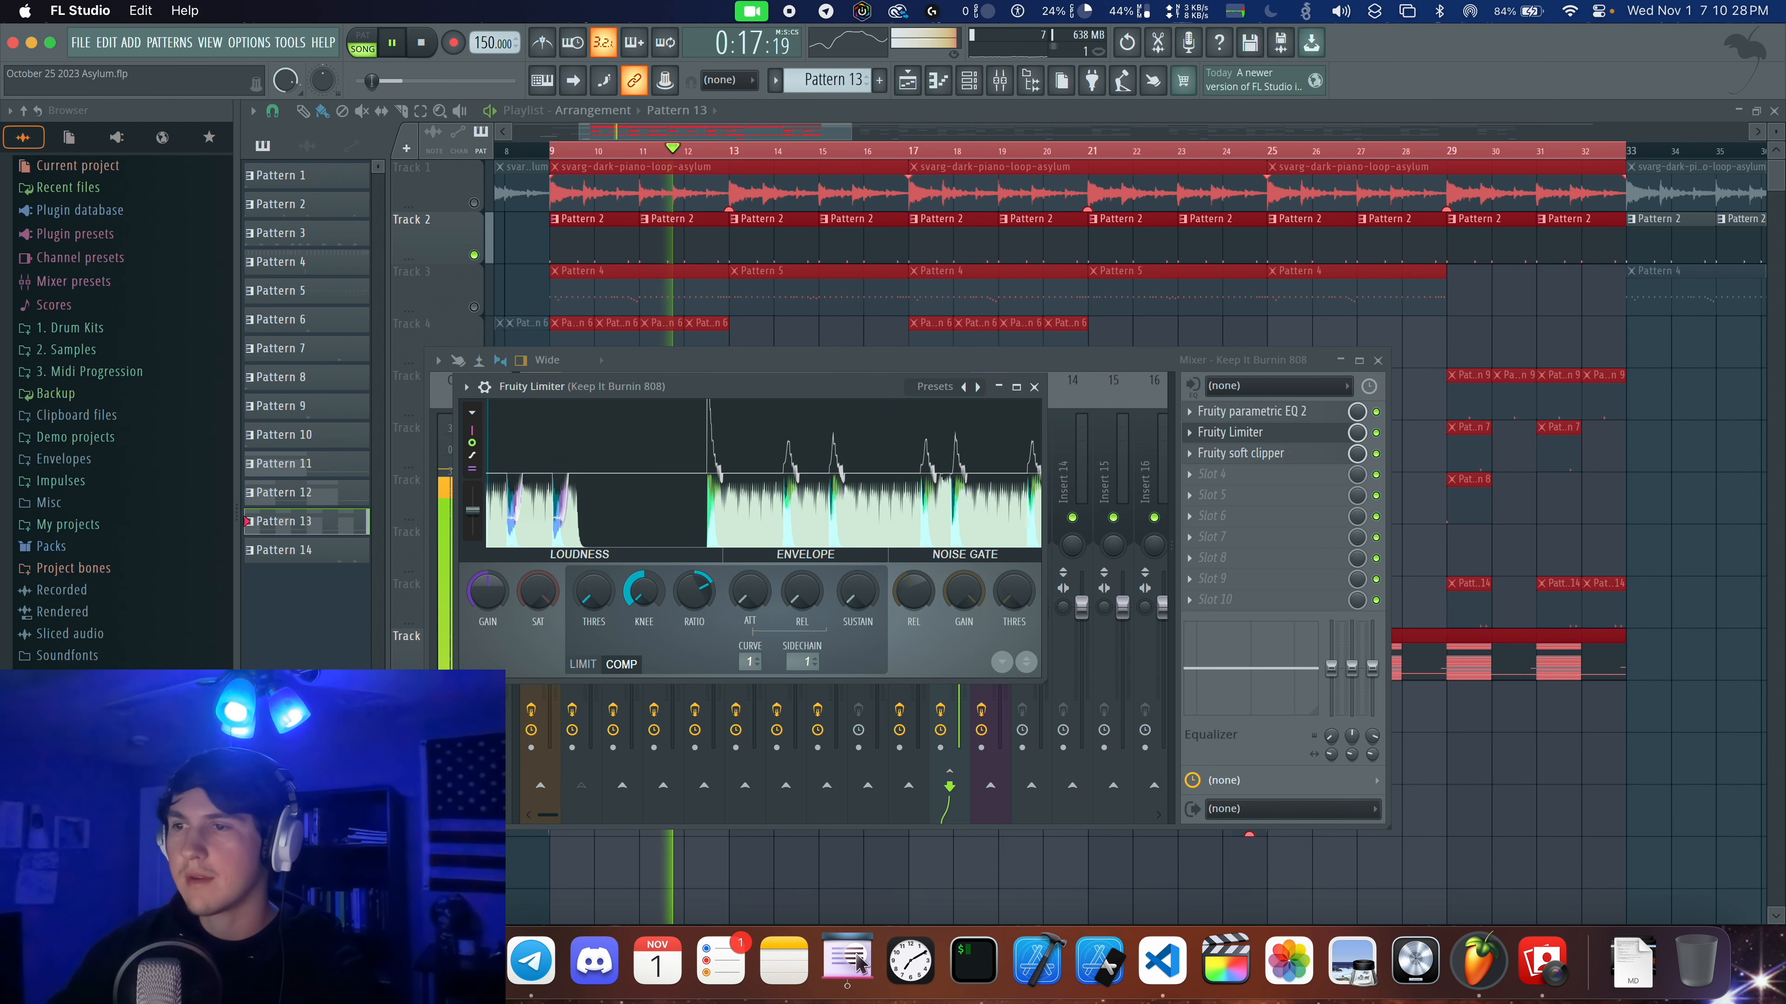
key(space)
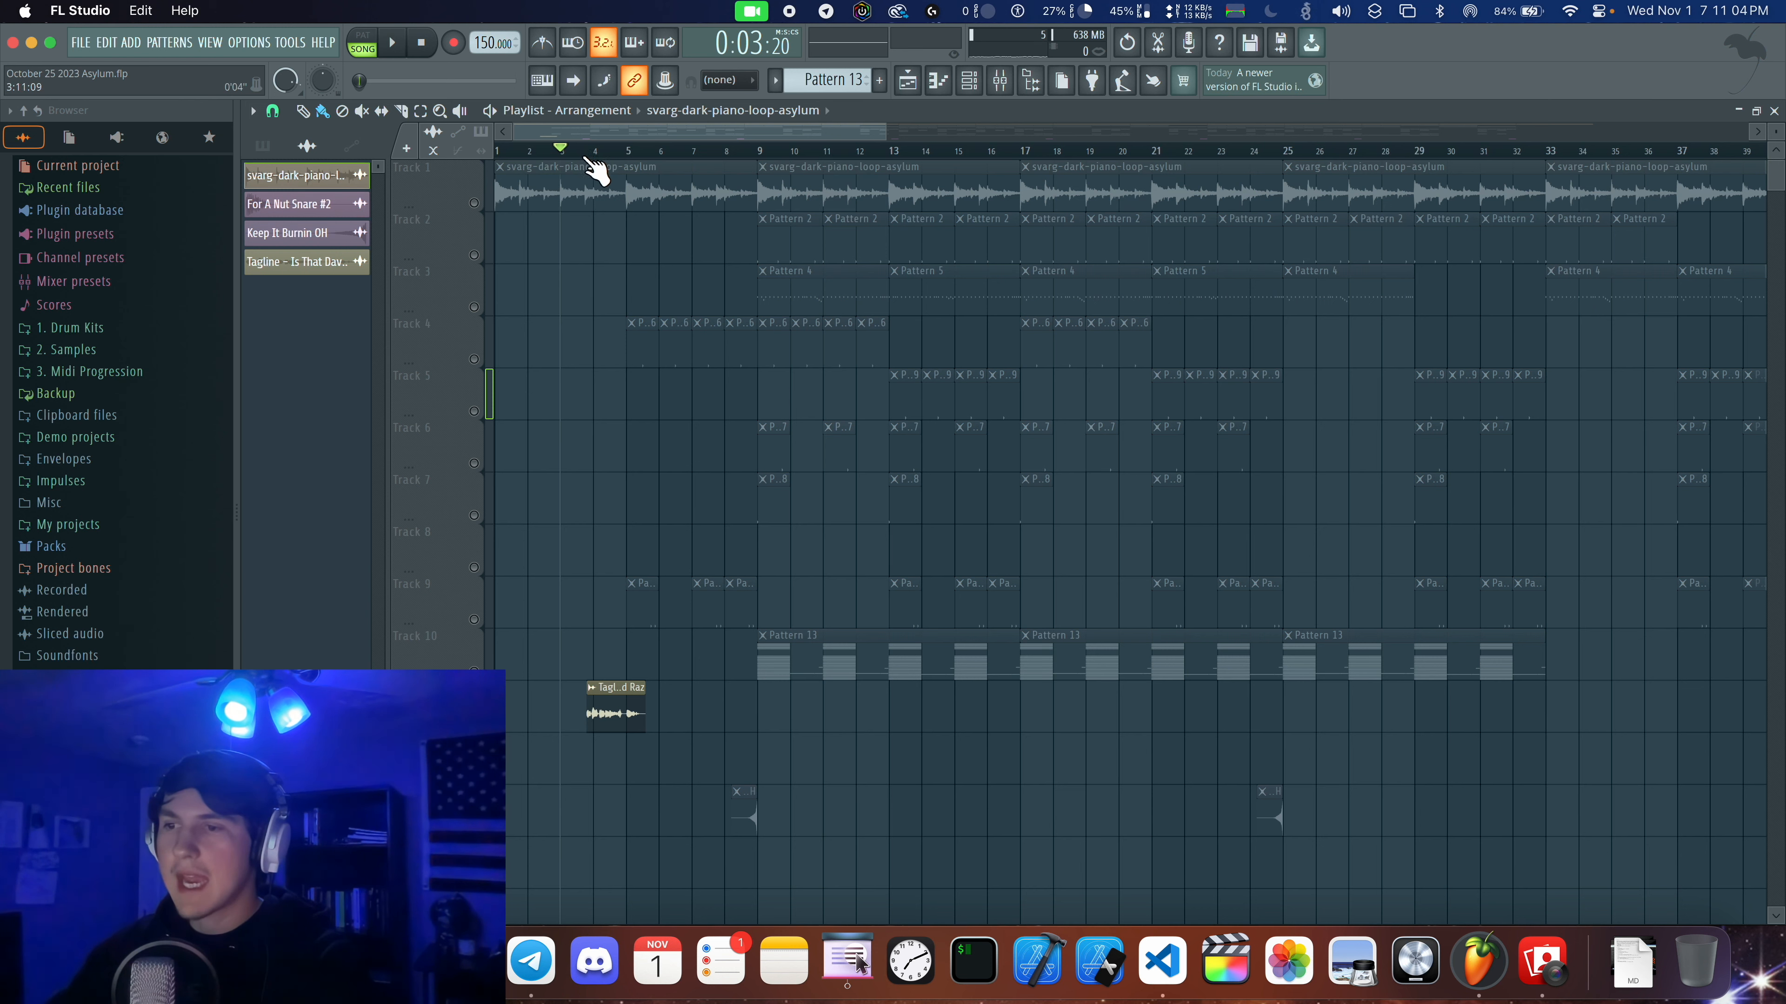
Listen to the soloed tagline clip near bar 4 and look over the Keep It Burnin OH clips placed before bars 9 and 25.
key(space)
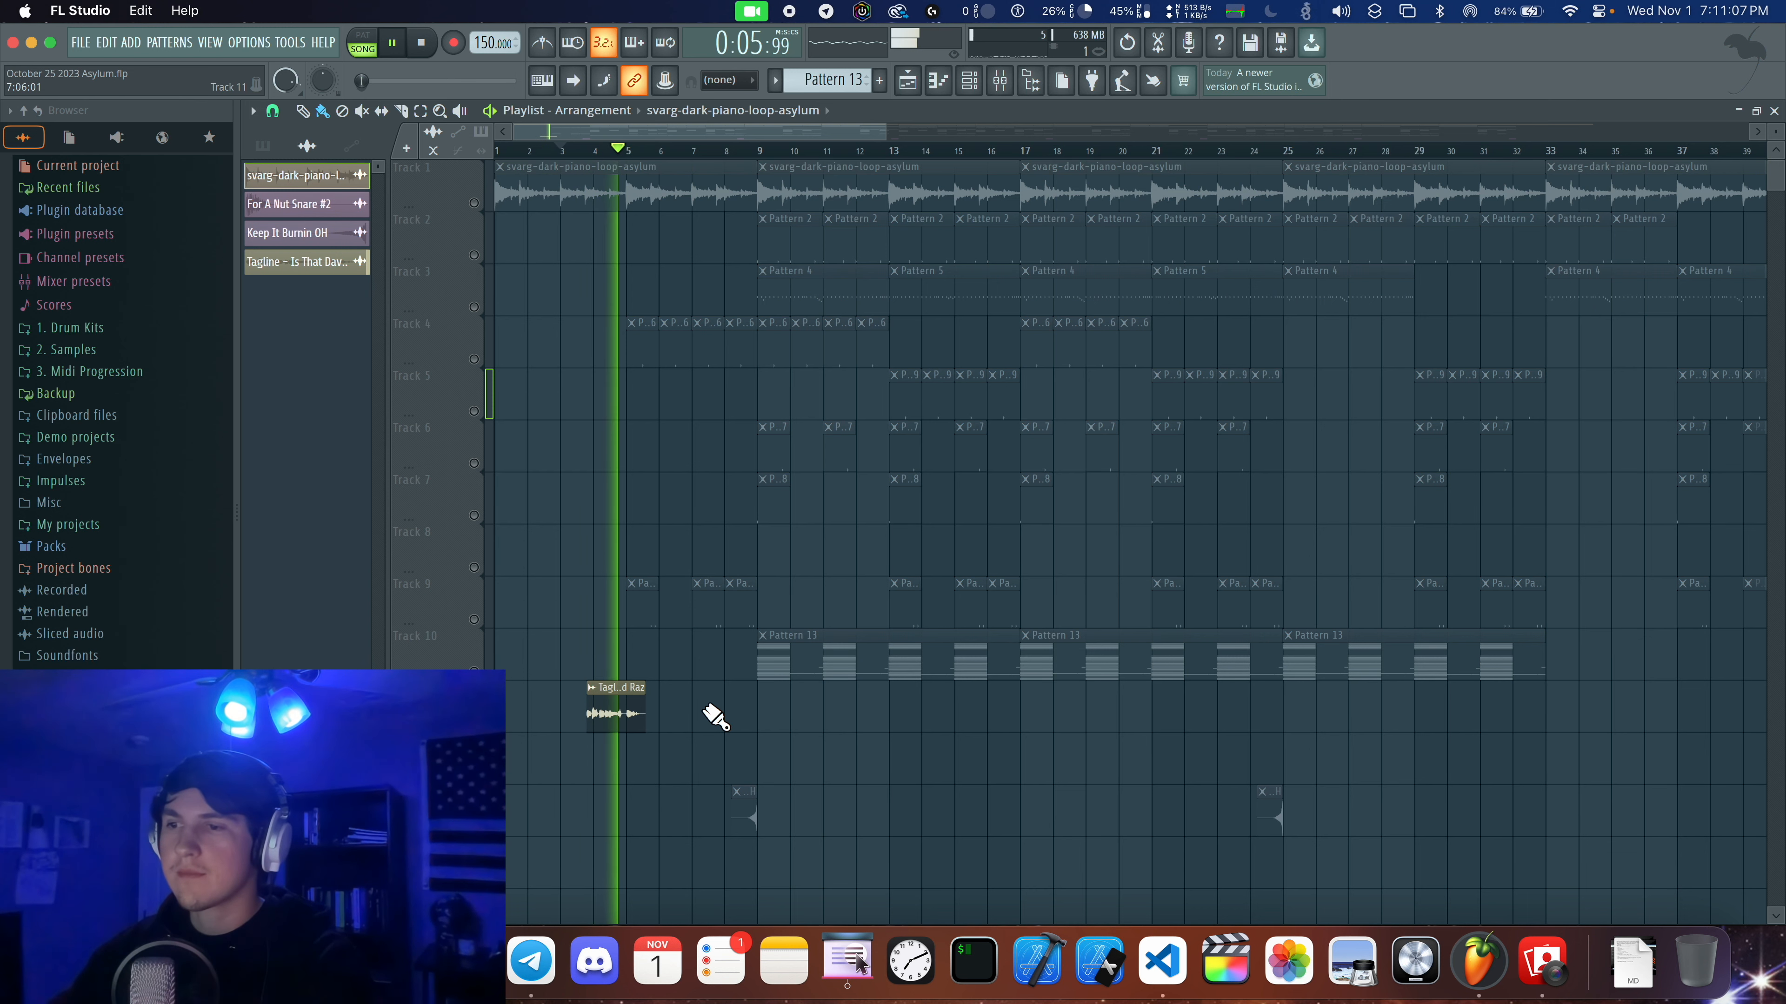
key(space)
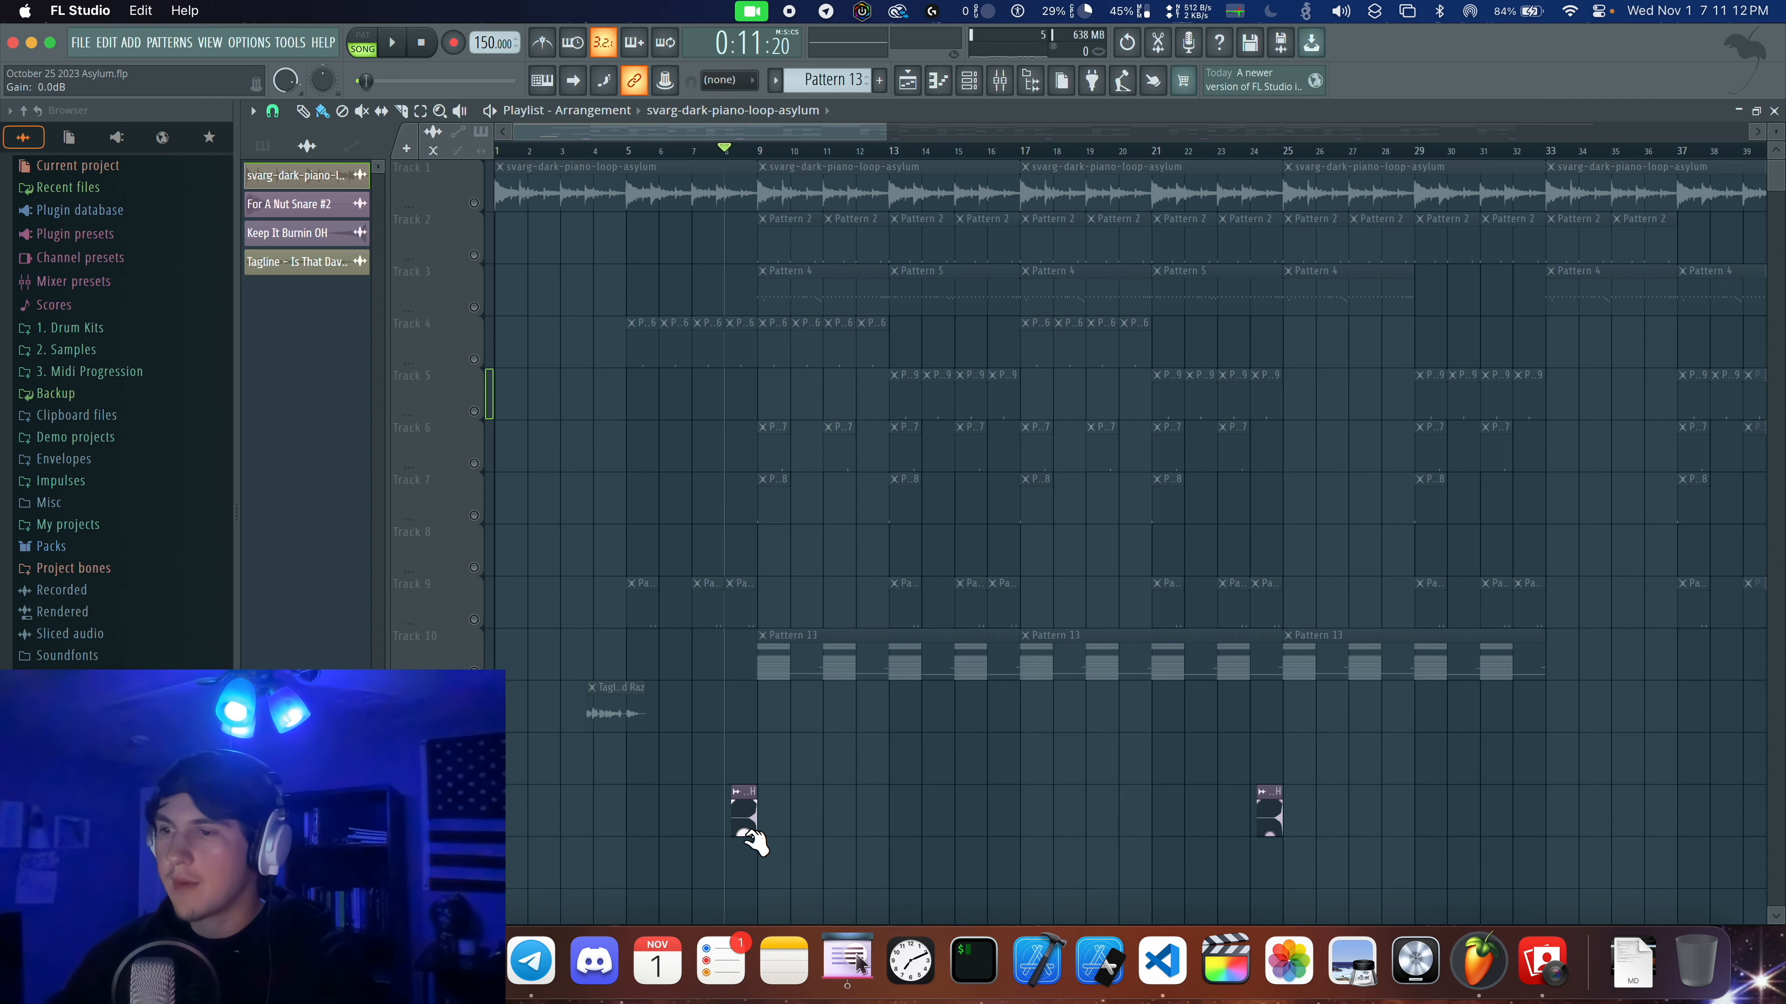
scroll(748, 837, up, 4)
key(space)
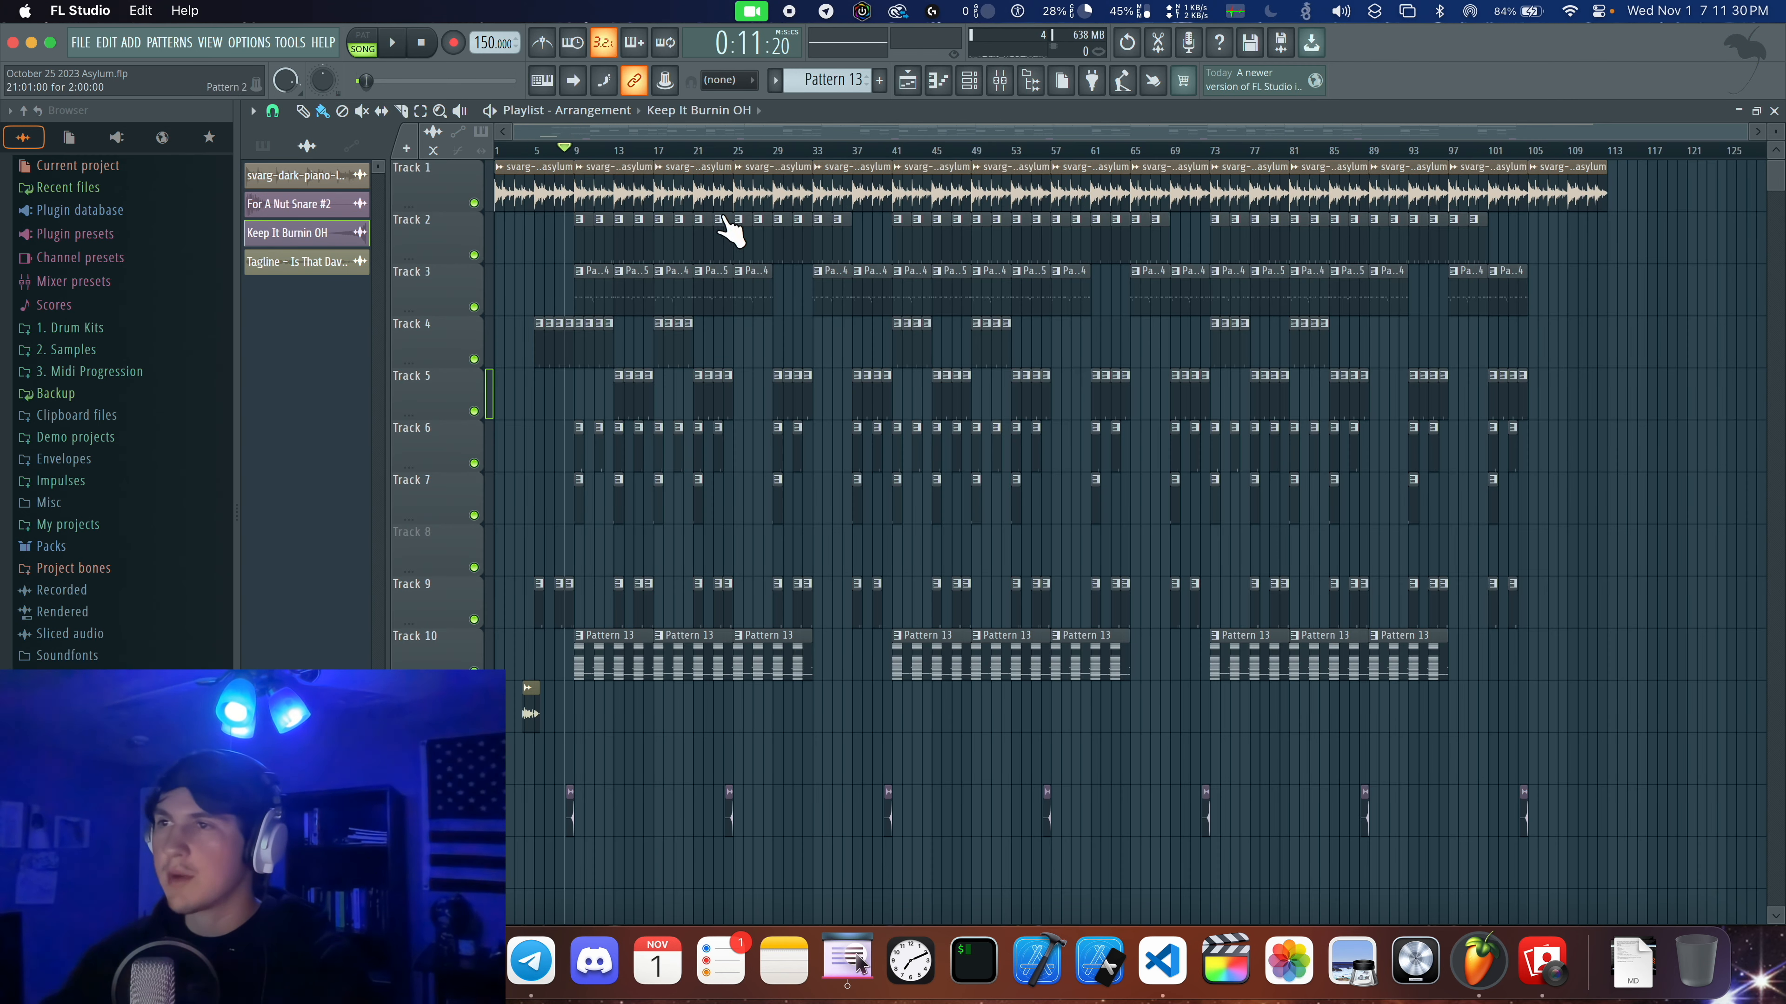
Highlight bars 9 to 25 across the whole arrangement, clear the selection, and play the full beat from bar 24.
scroll(731, 232, up, 1)
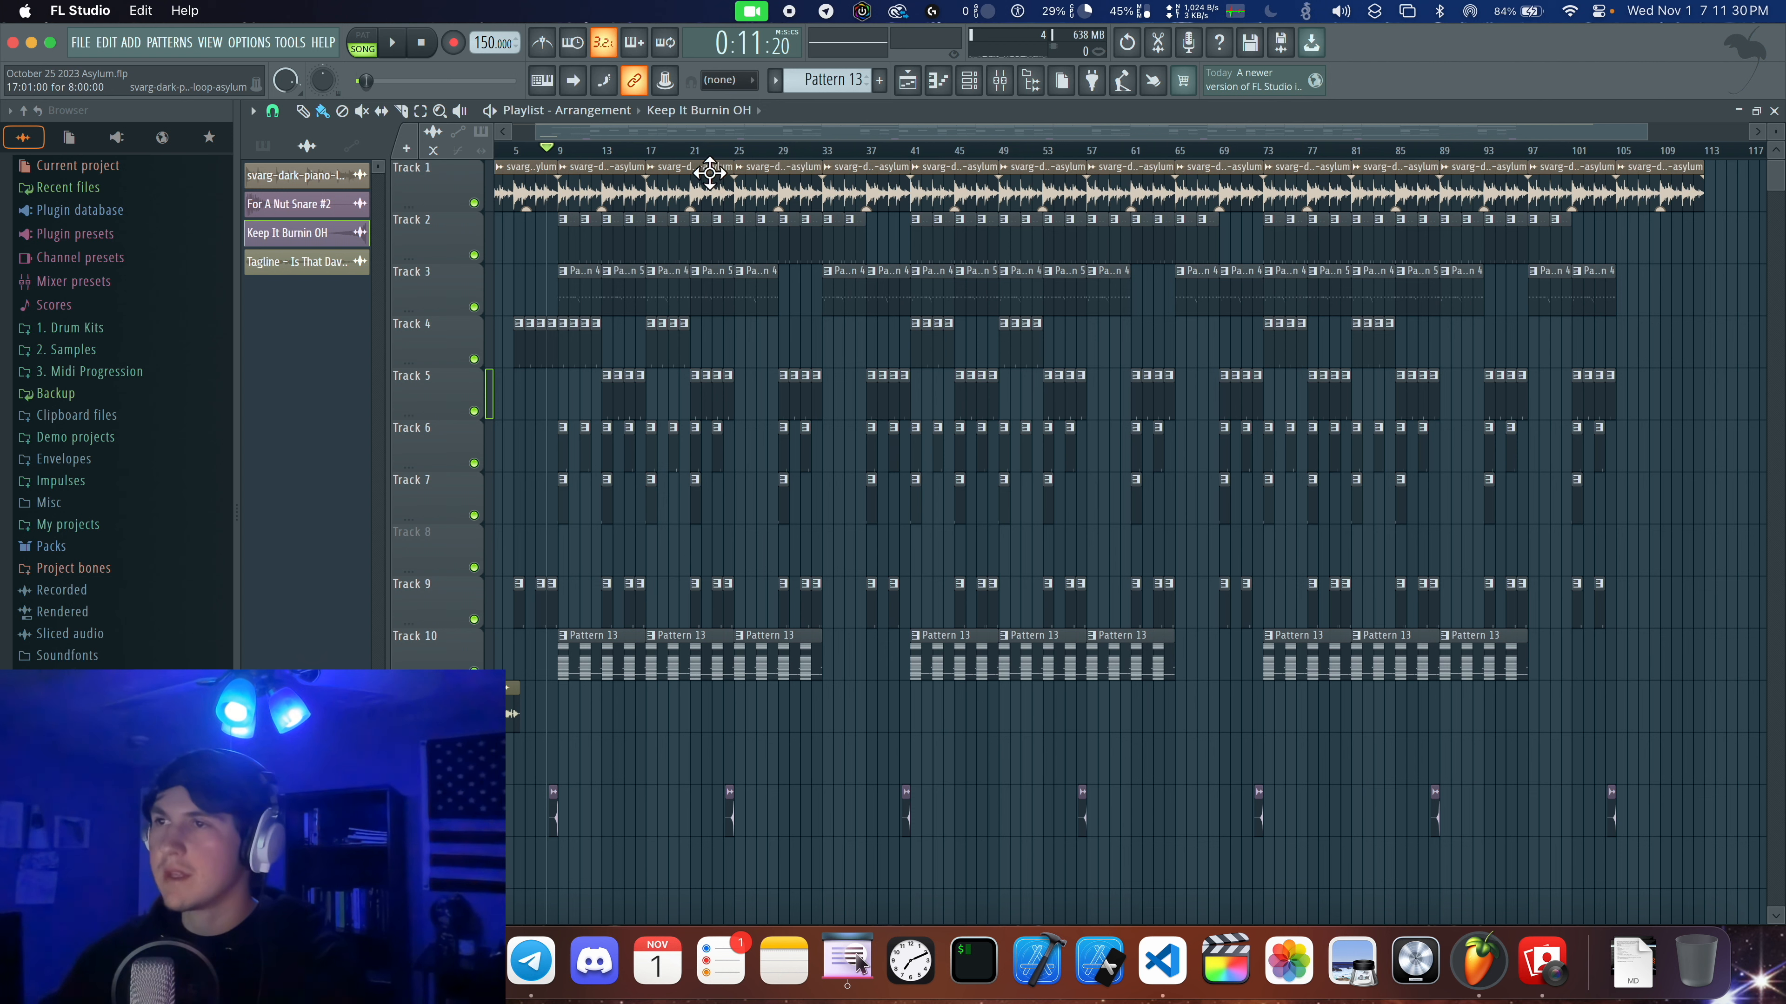
drag(559, 165, 737, 170)
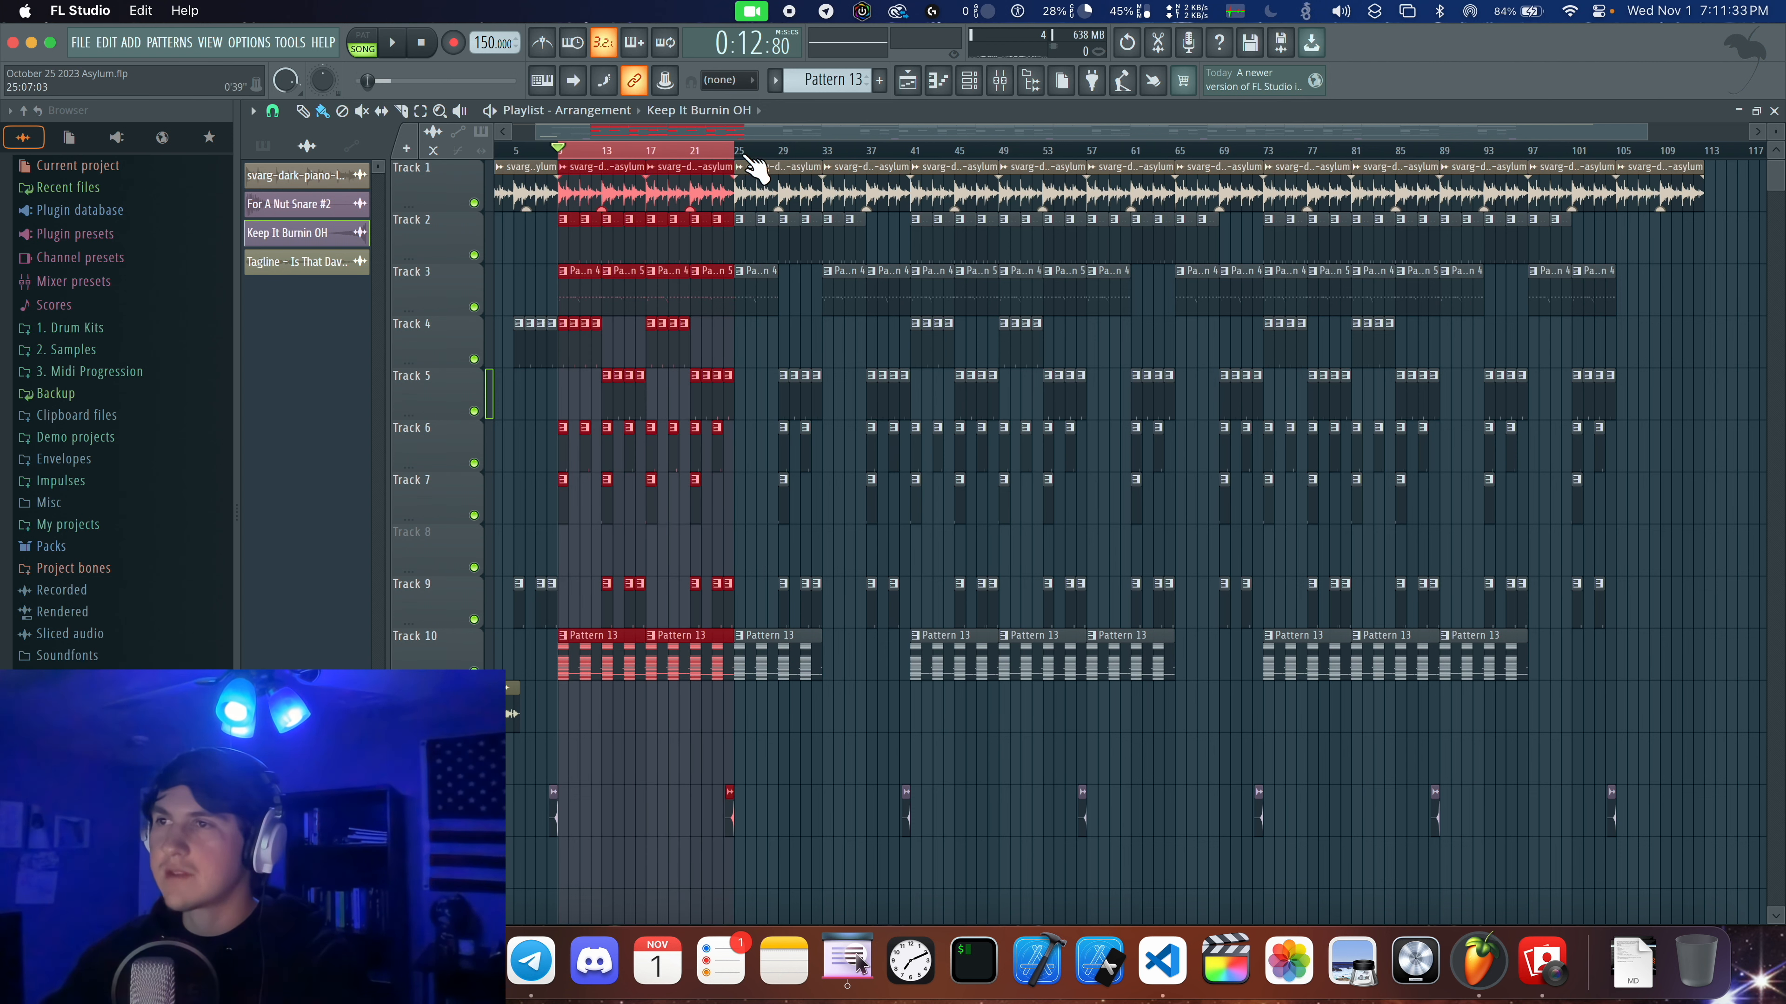
click(722, 153)
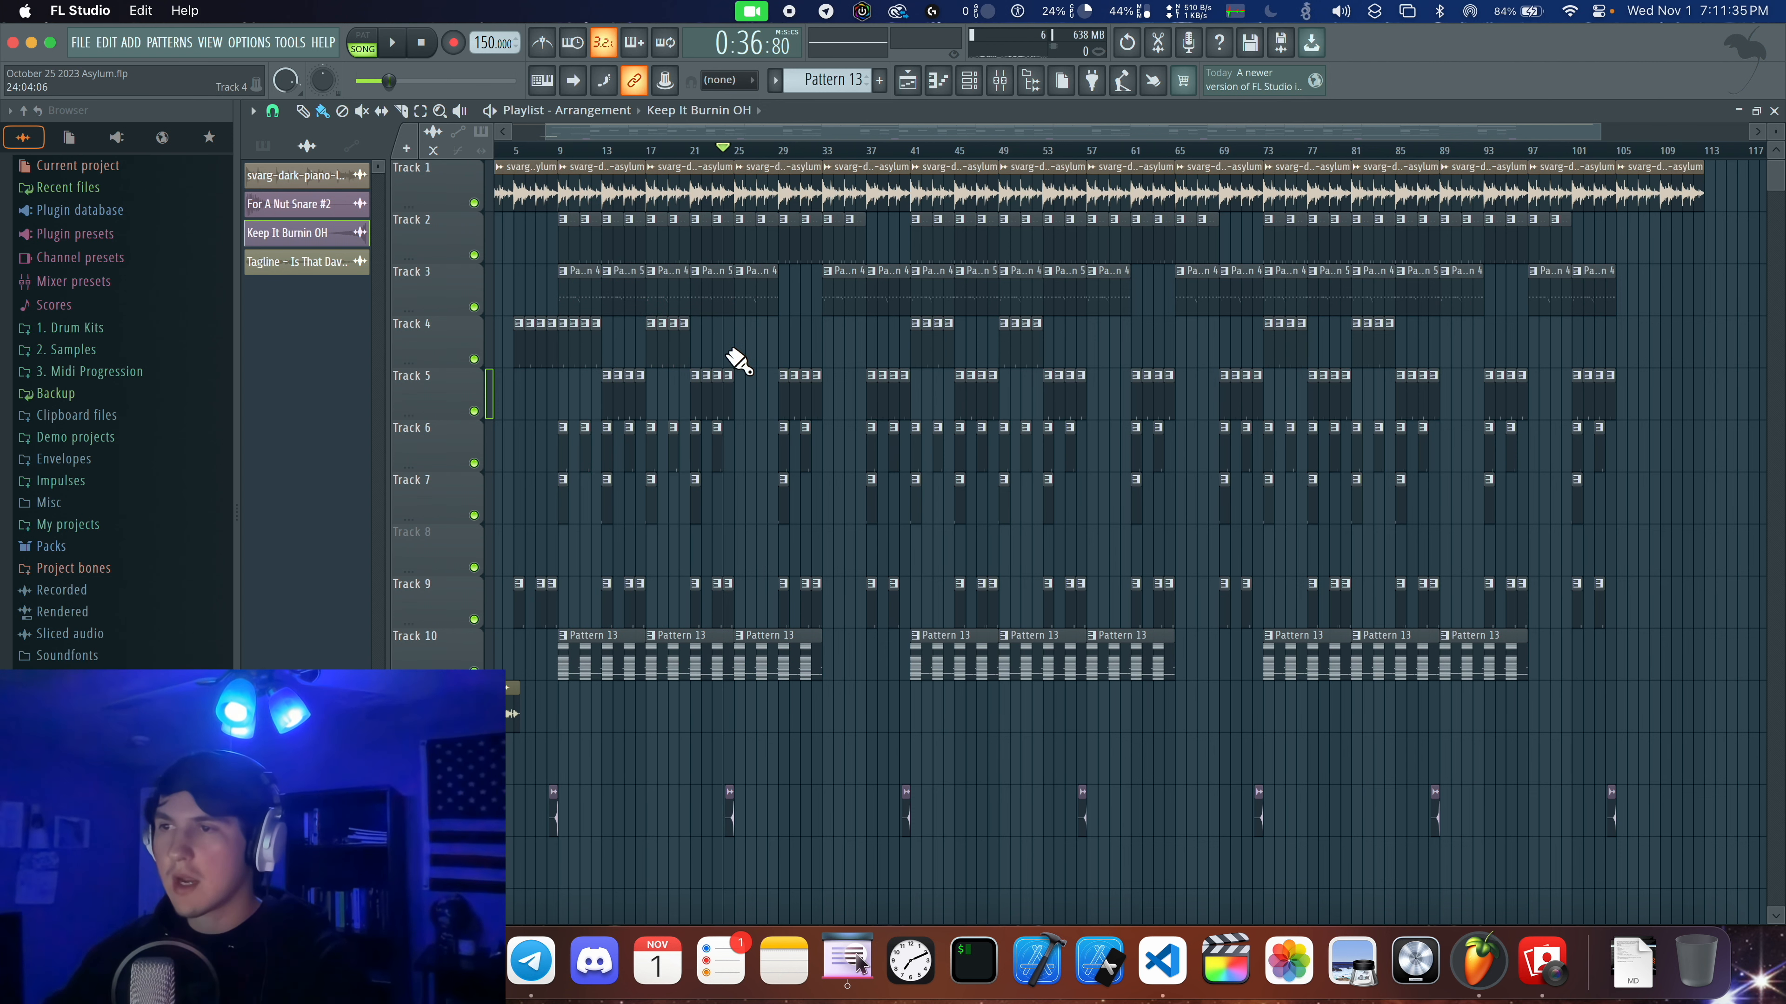
scroll(738, 361, up, 3)
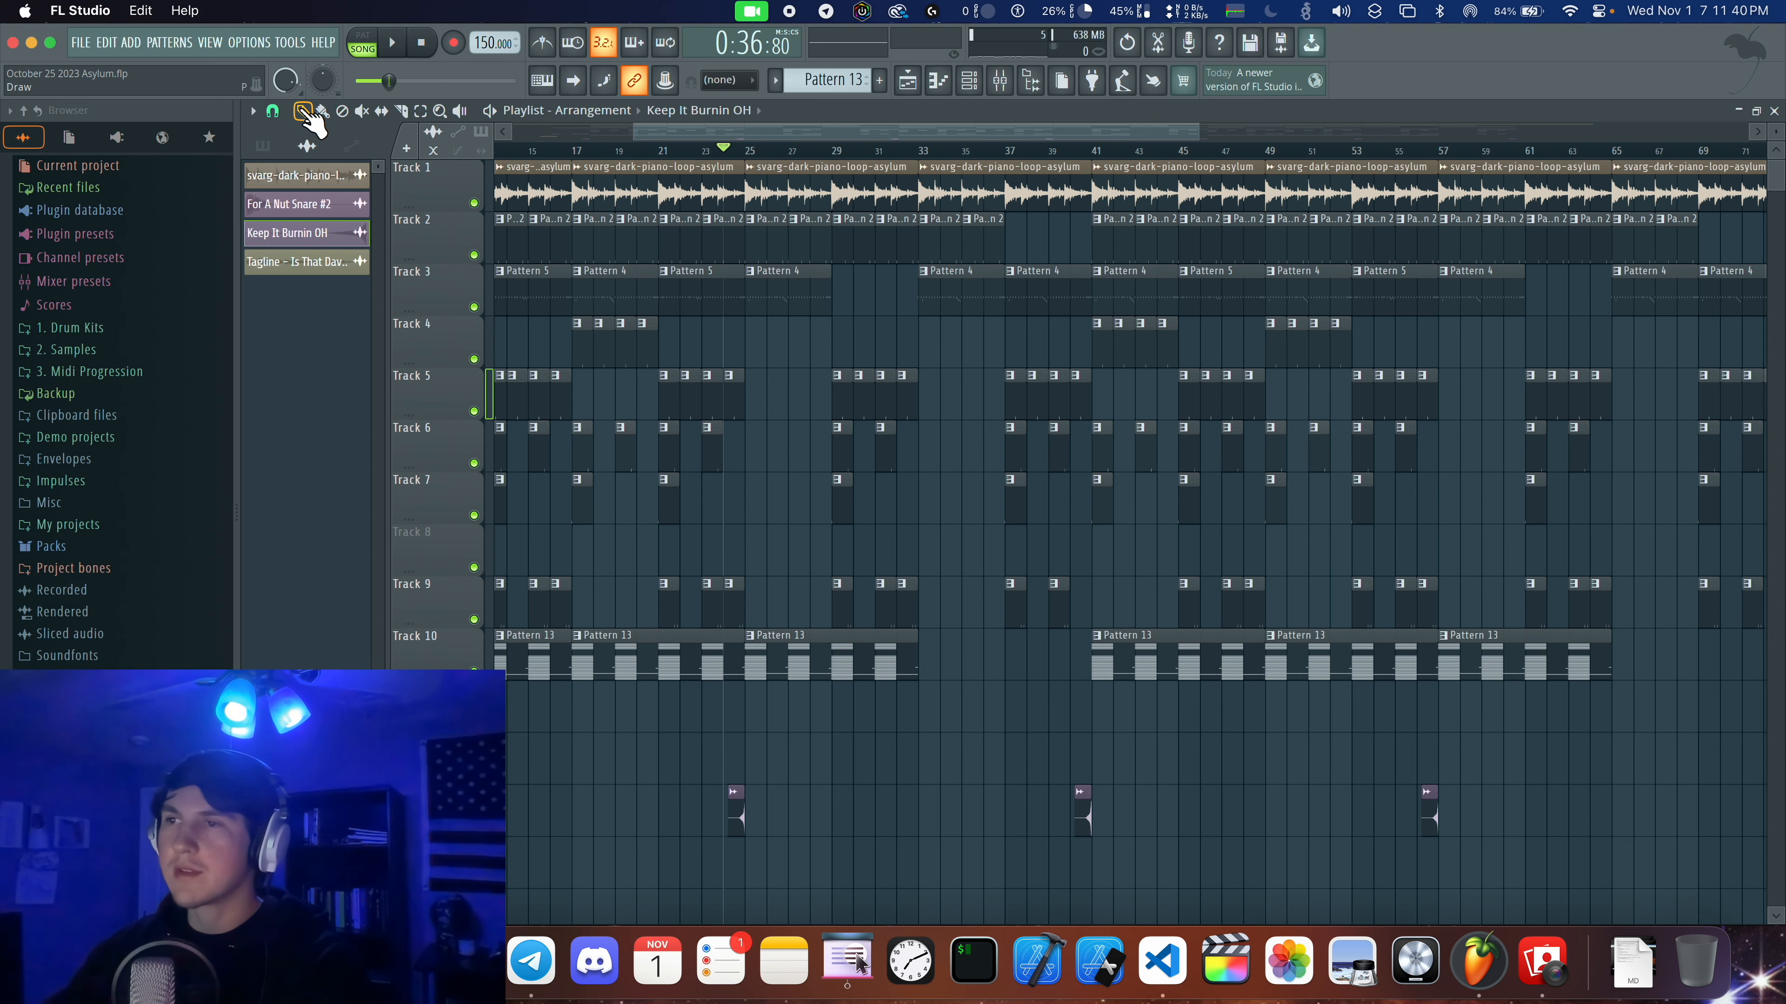
key(space)
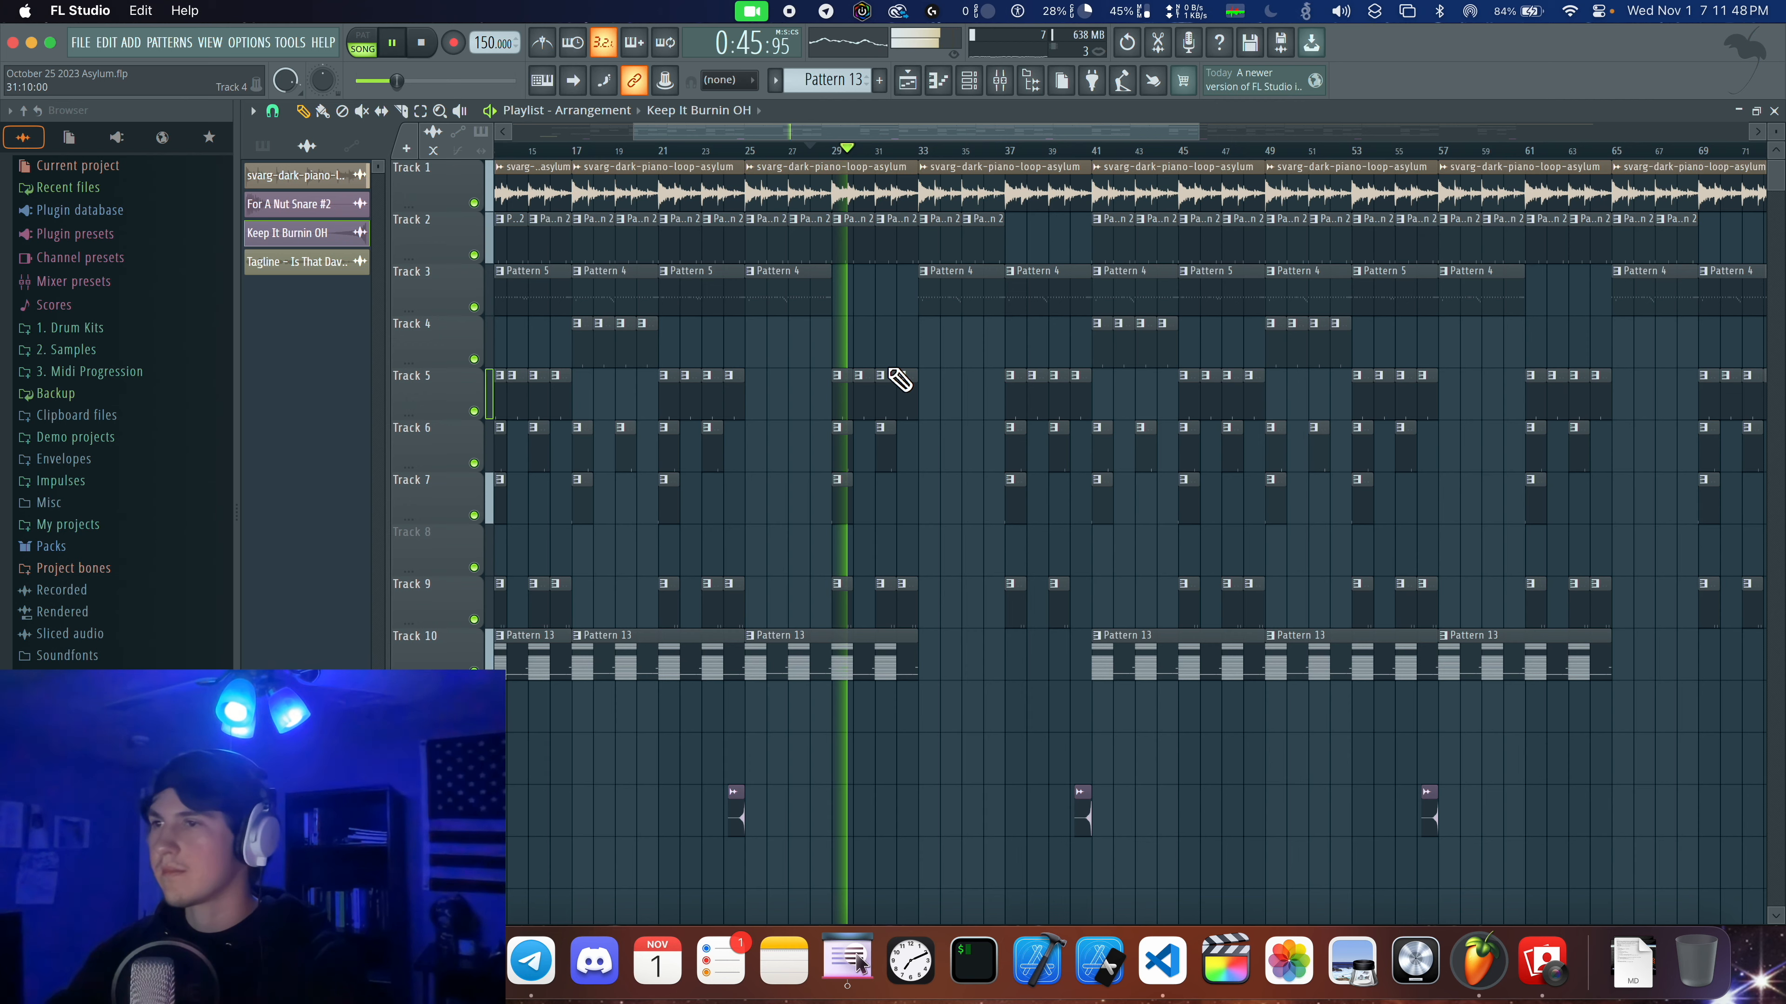
Review the pattern layout from the intro through the drop after bar 33 and set the playhead to bar 23.
scroll(936, 151, right, 3)
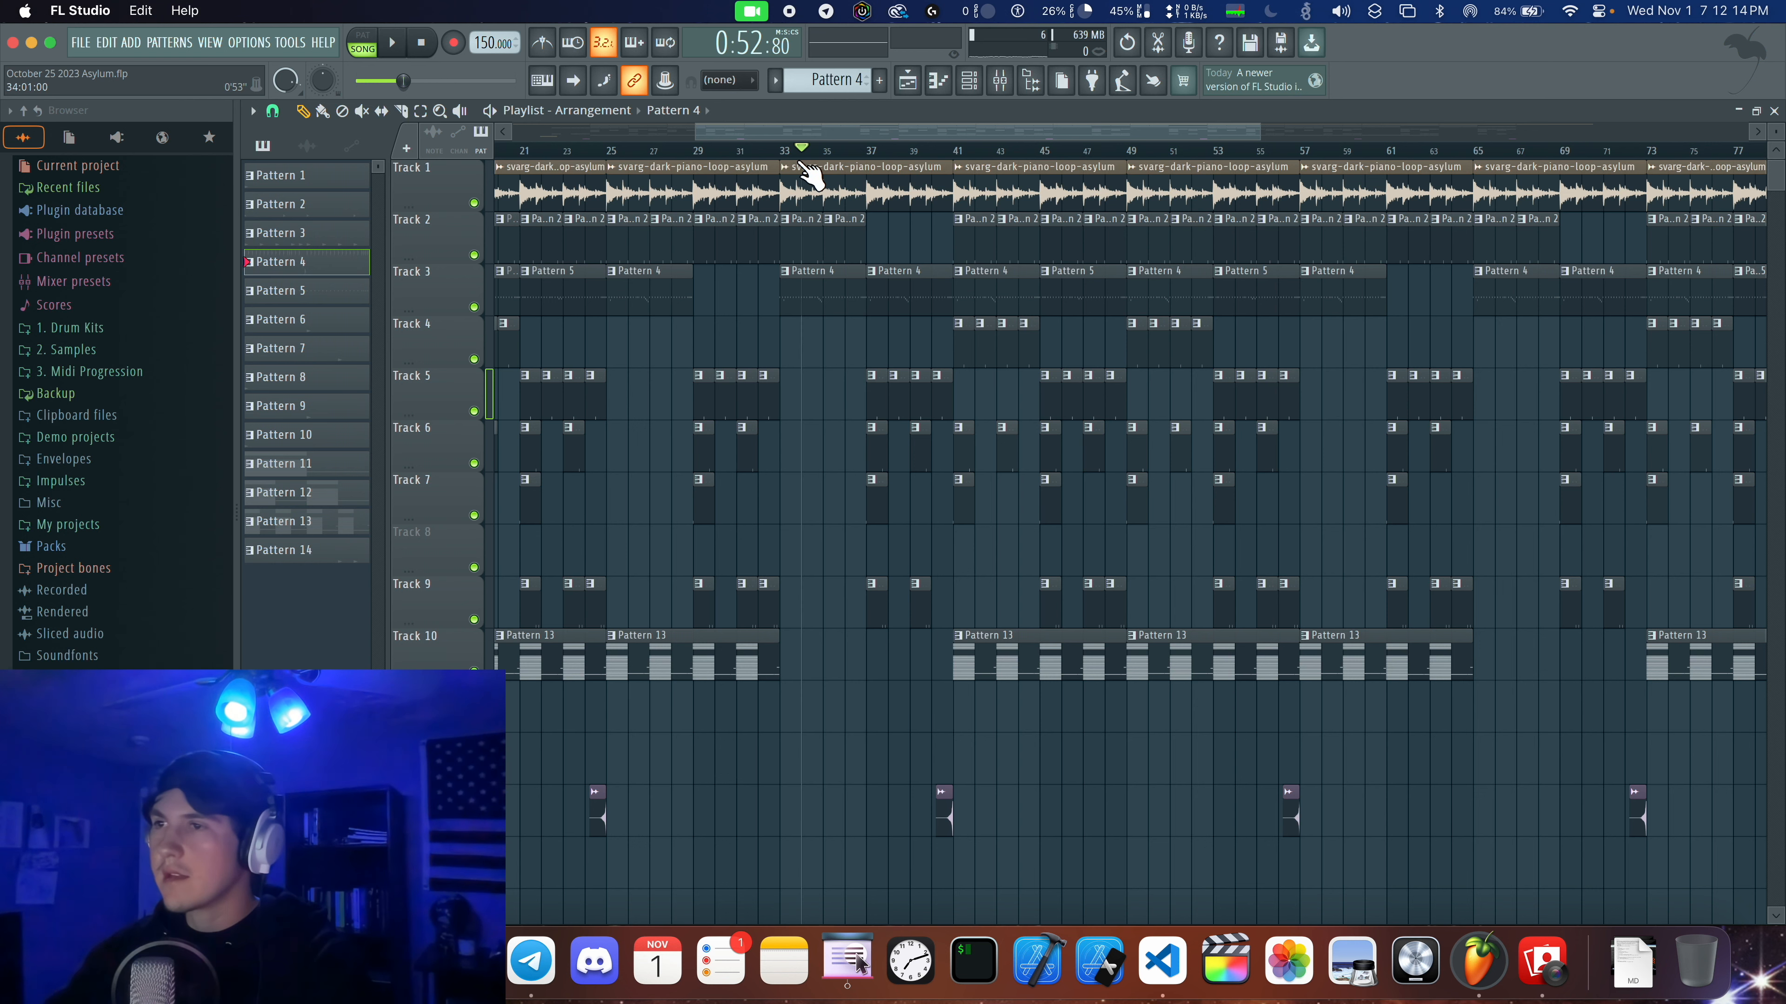
drag(632, 132, 547, 132)
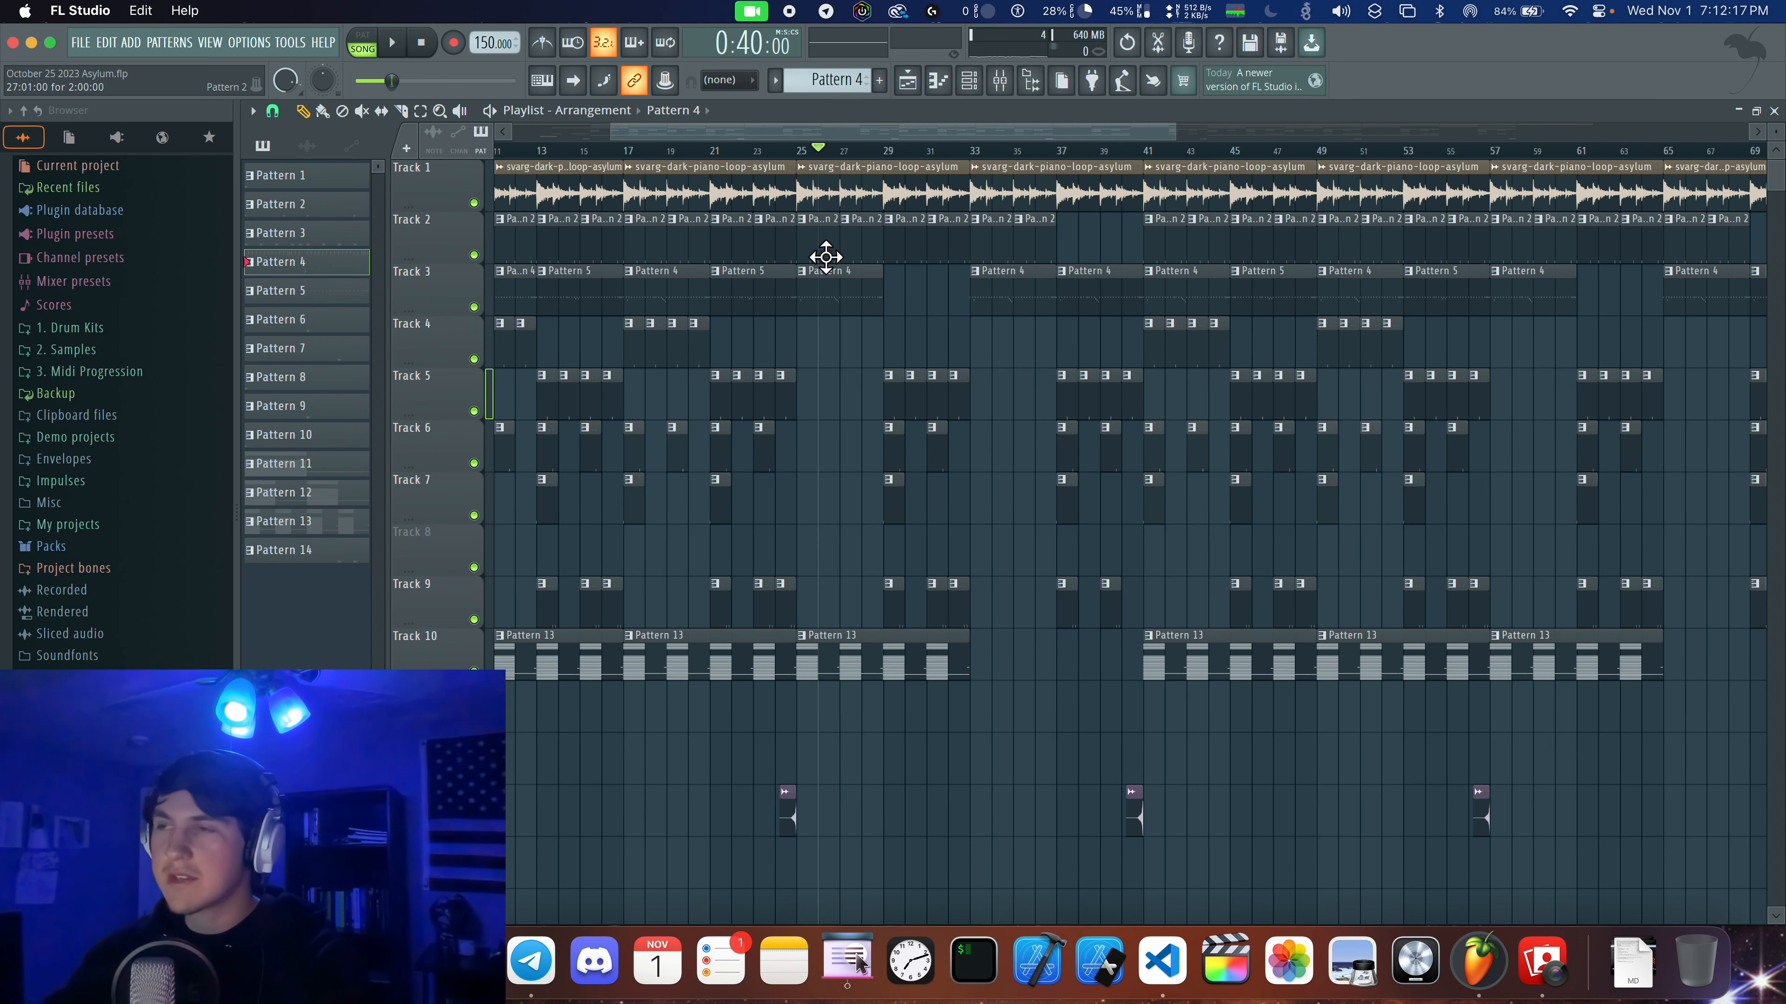
drag(805, 132, 700, 132)
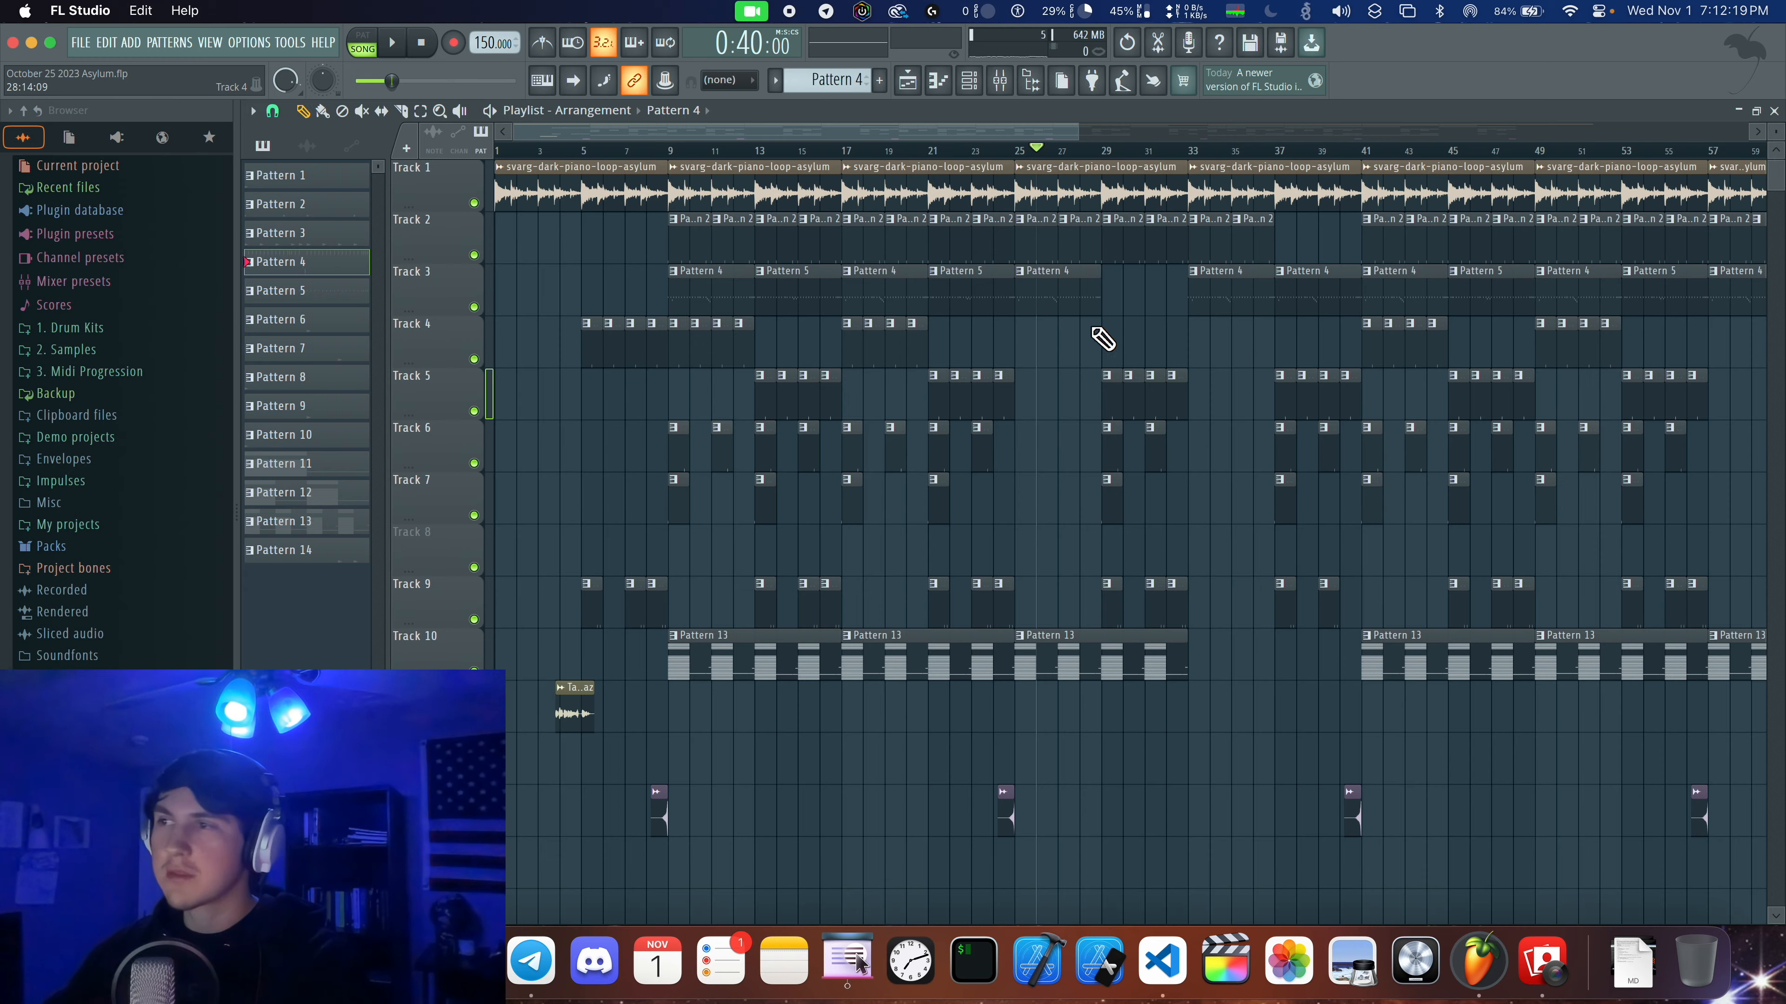
click(972, 149)
drag(1012, 132, 1172, 133)
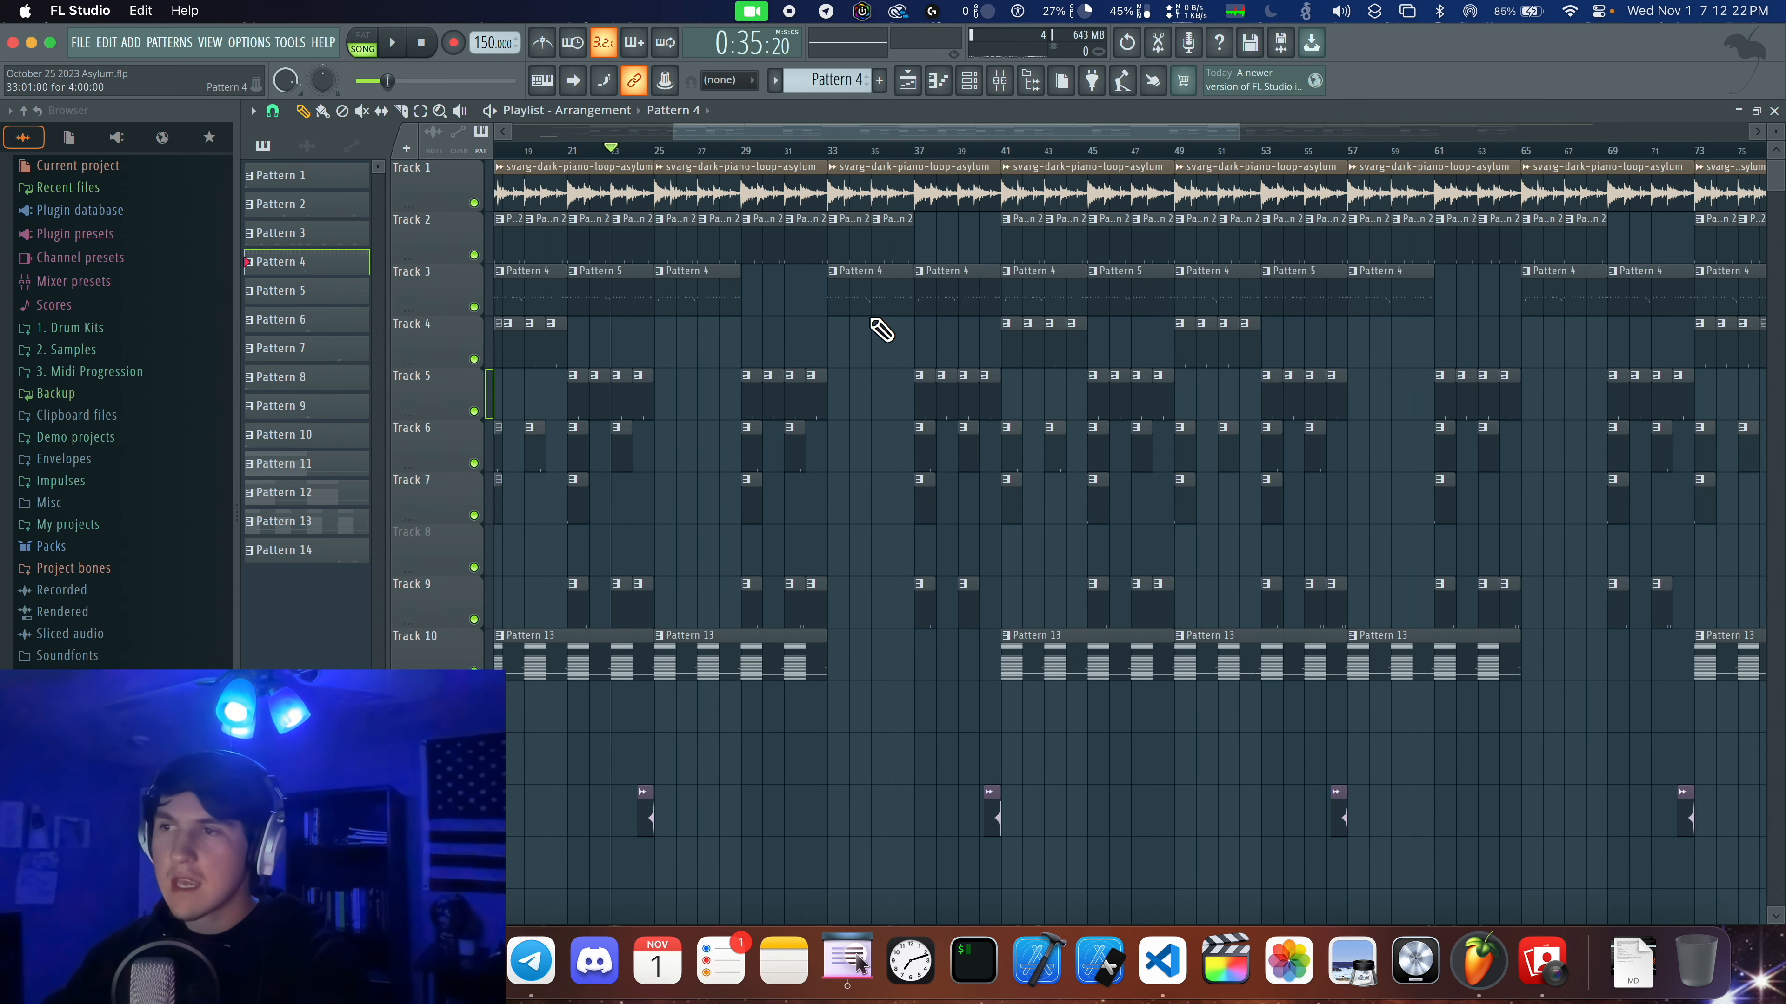